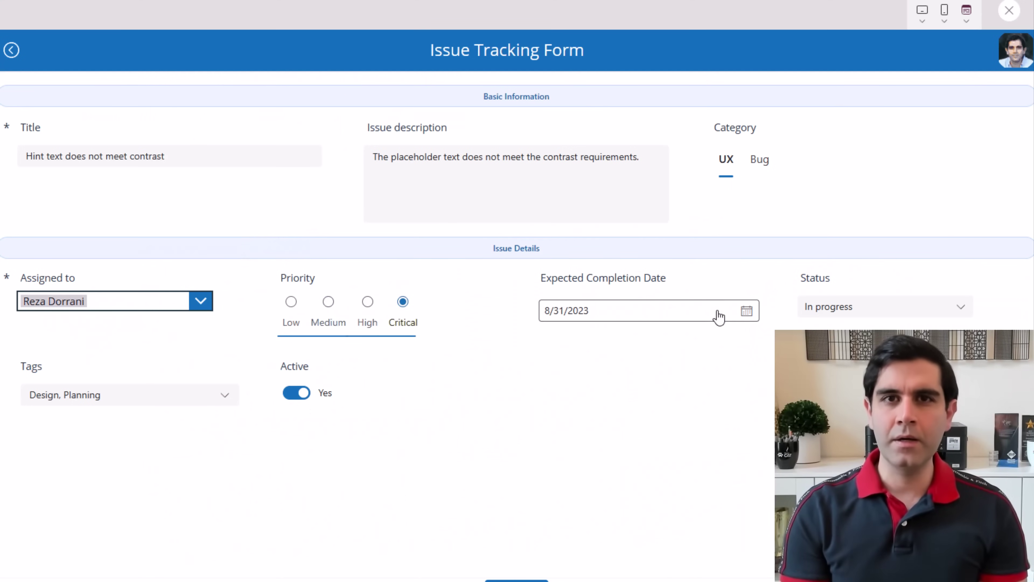
Step: Set the issue's expected completion date to 8/25/2023 and status to By design, and add the Engineering tag
left_click(745, 312)
left_click(663, 426)
left_click(123, 394)
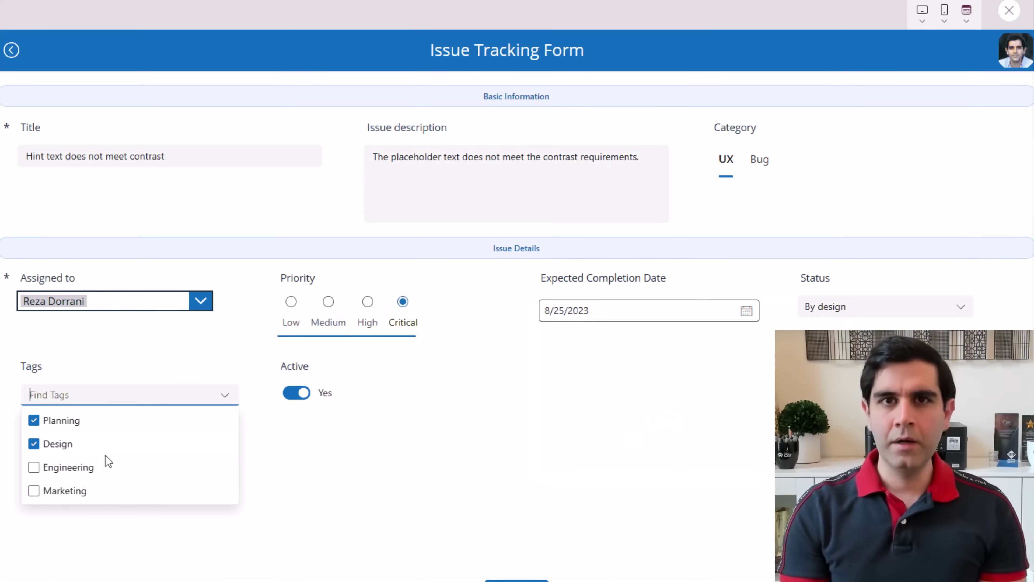
left_click(70, 468)
left_click(294, 462)
Step: Preview the issue form at Apple iPhone X size, look through its fields, and switch the preview to a tablet size
left_click(943, 21)
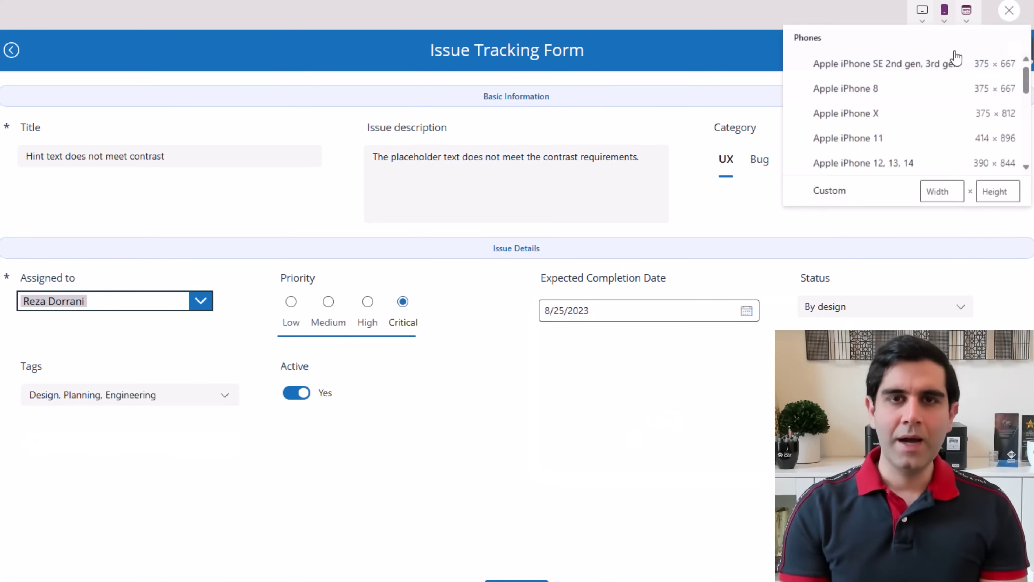
left_click(894, 111)
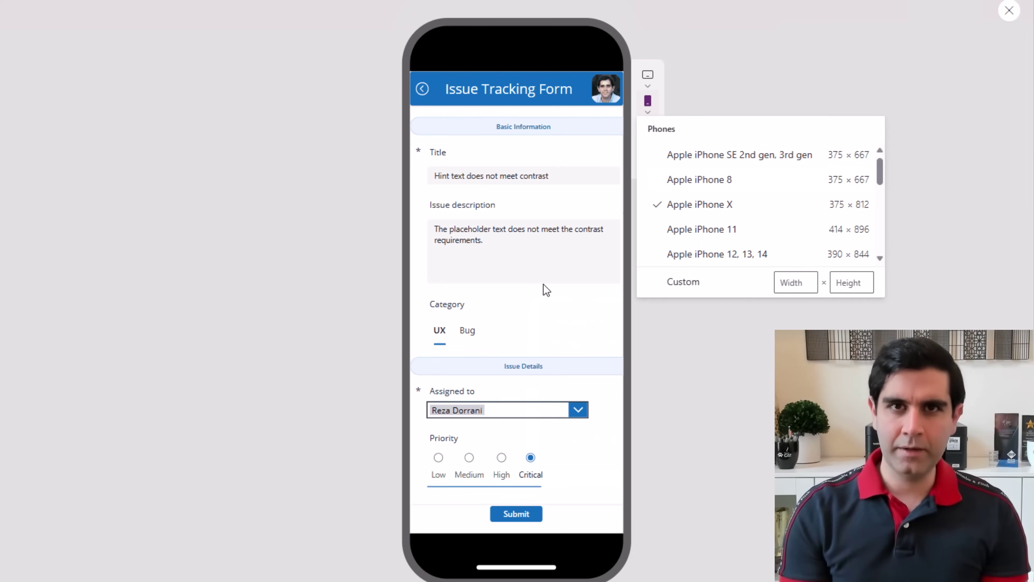
scroll(544, 286, "down", 5)
scroll(544, 285, "up", 5)
left_click(648, 85)
left_click(731, 179)
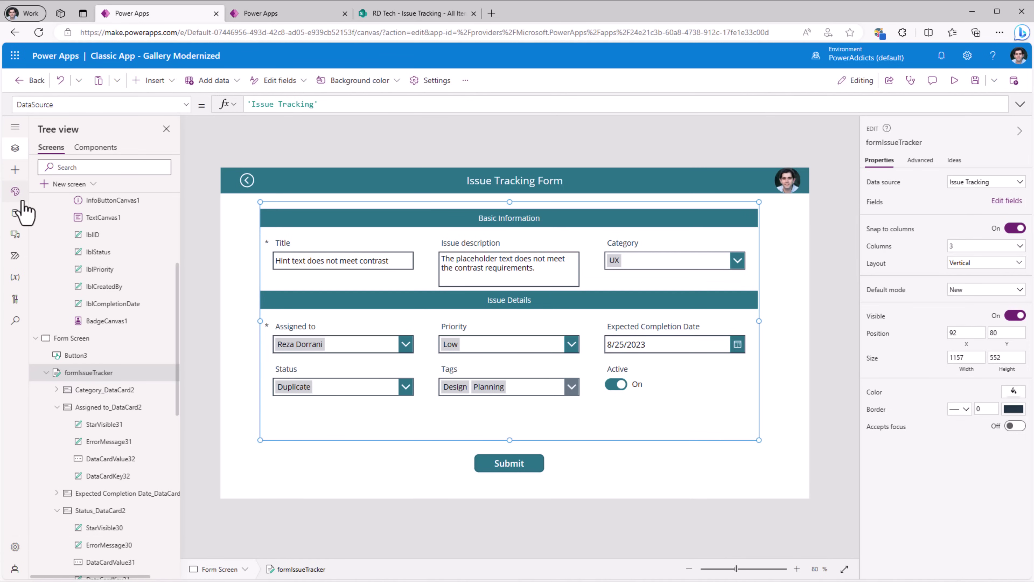
Step: Look over the modern themes available for the classic app and bring up the insertable controls
left_click(13, 200)
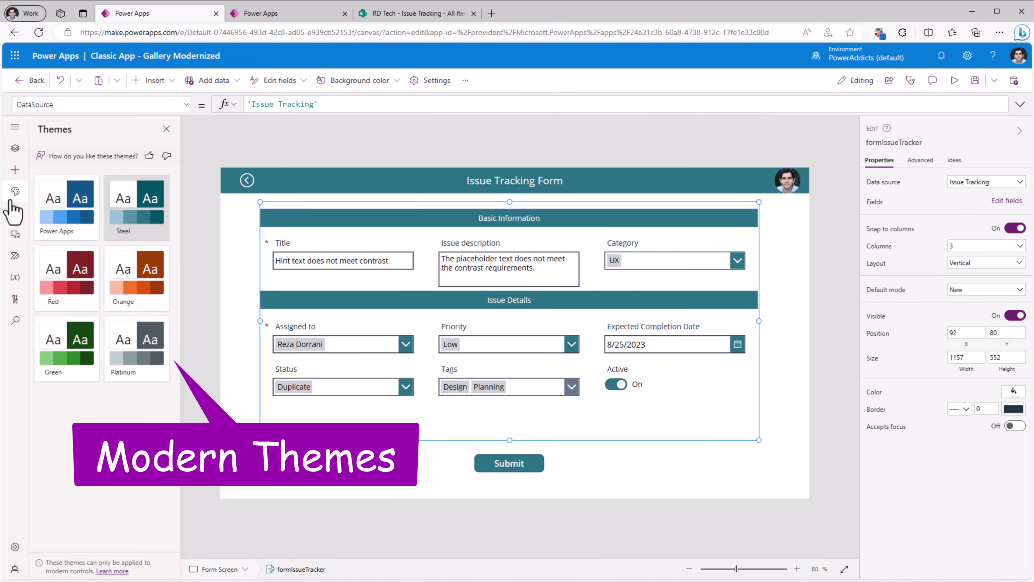
left_click(15, 178)
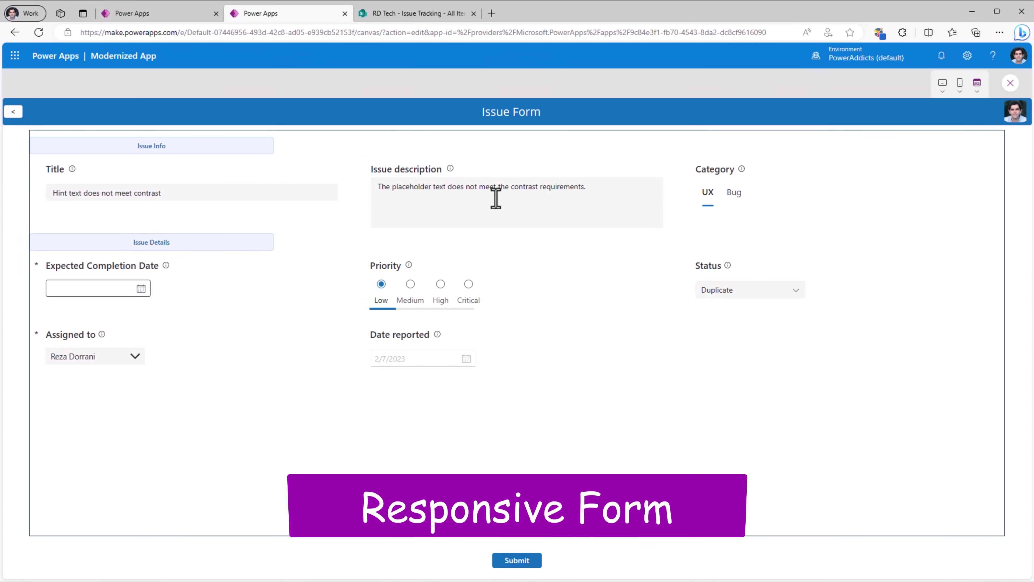
Step: Preview the modernized app's issue form at Apple iPhone X size and change the device orientation
left_click(959, 83)
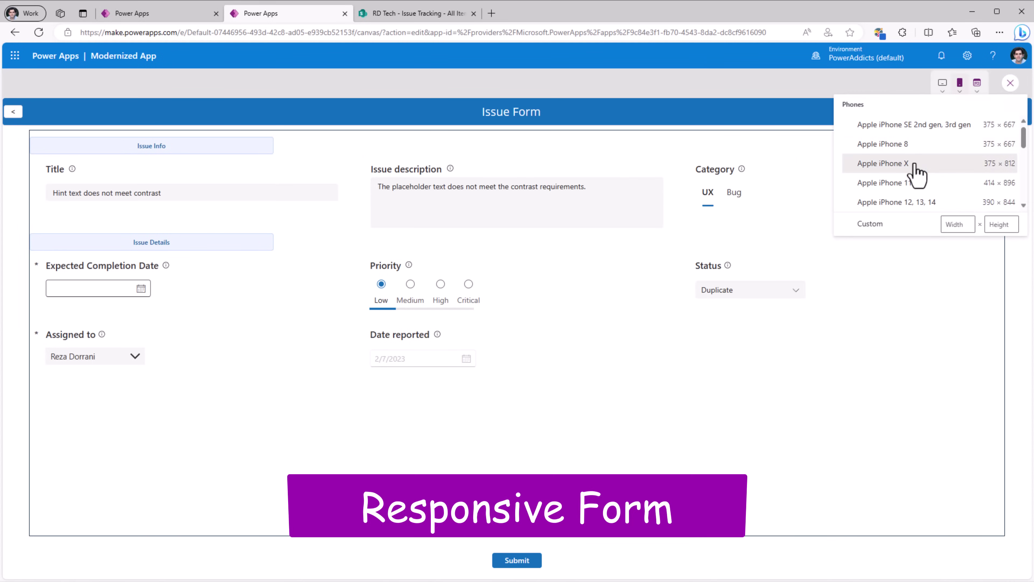
left_click(916, 164)
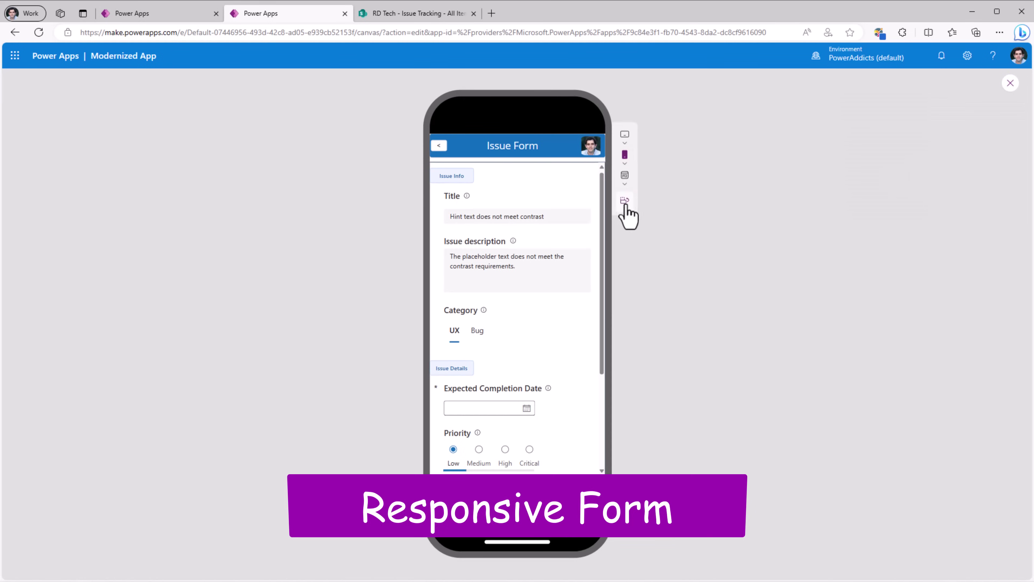
left_click(625, 200)
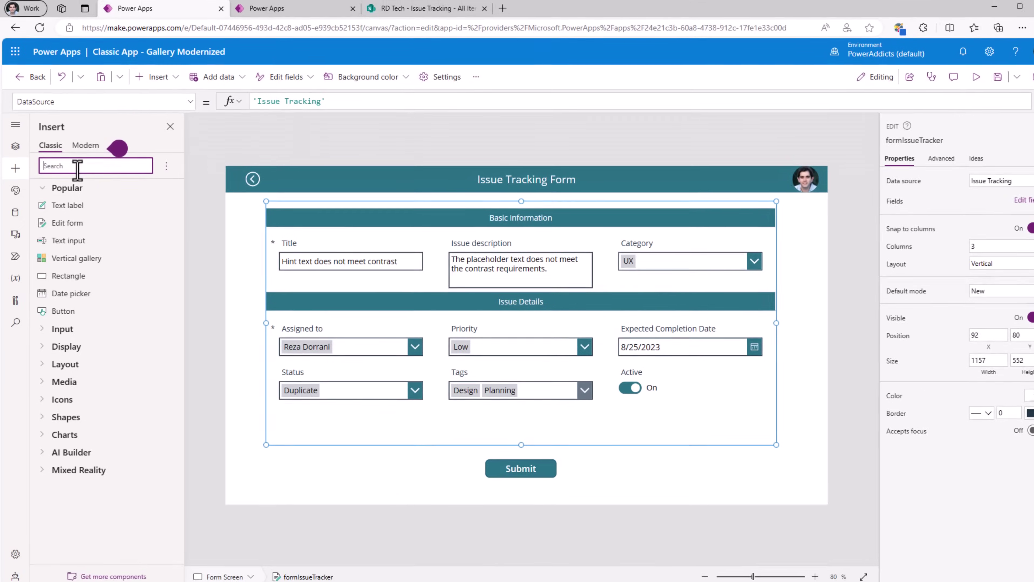
Step: Search the classic controls for "form" and return to the app's tree view
type("for")
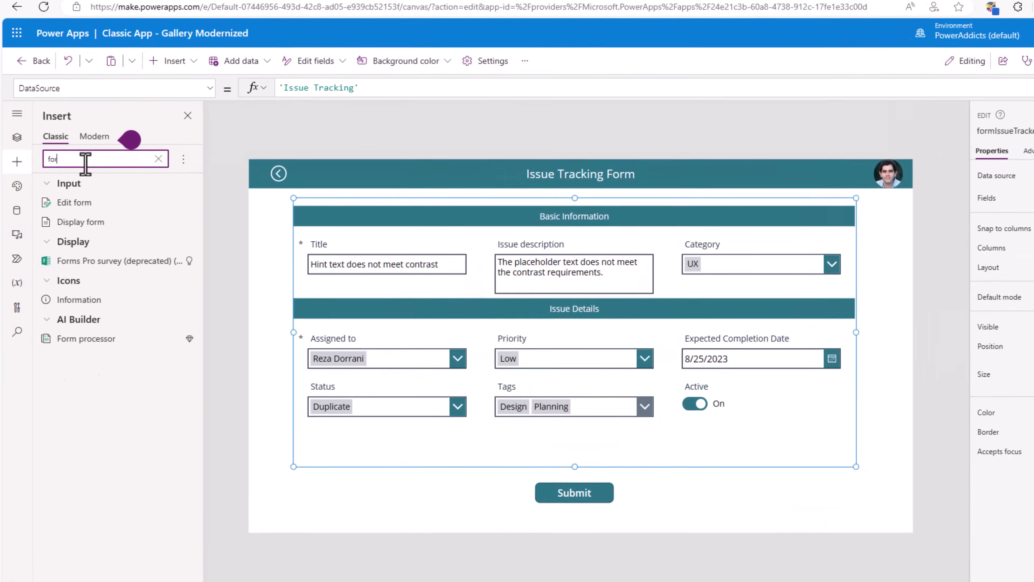
type("m")
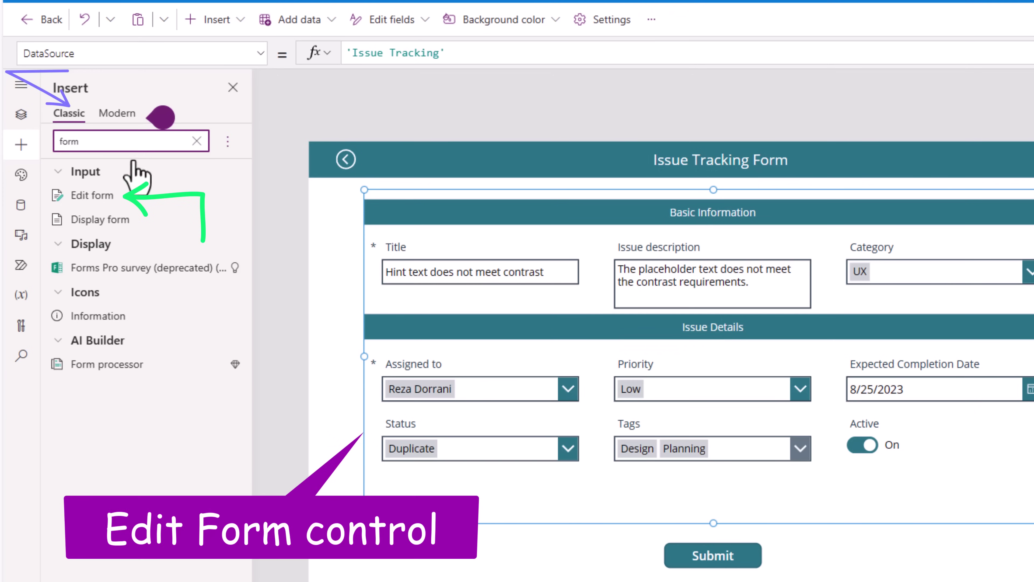
left_click(21, 114)
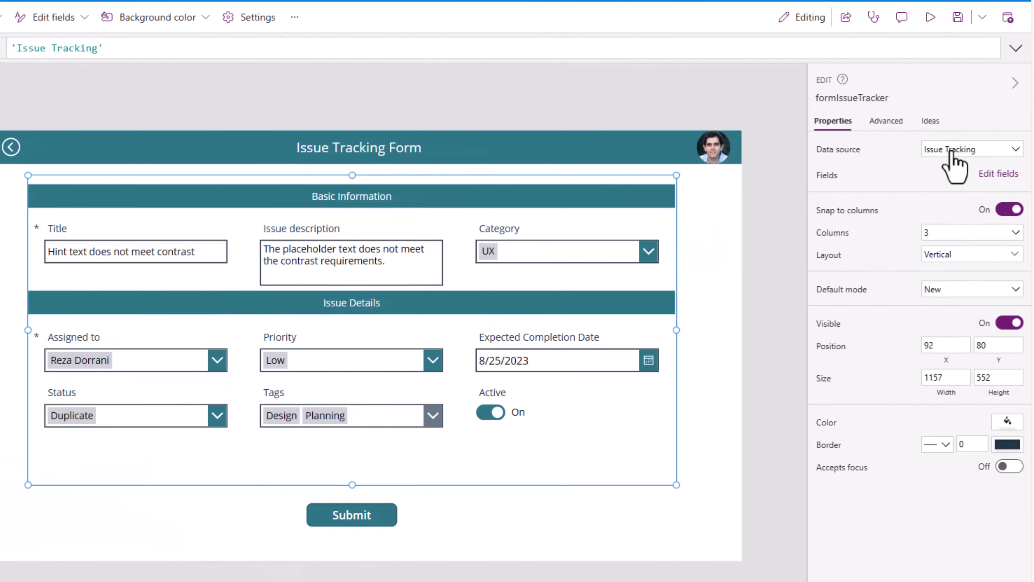
Step: Check the data source choices for formIssueTracker and view the Issue Tracking list in SharePoint before returning to the classic app
left_click(951, 152)
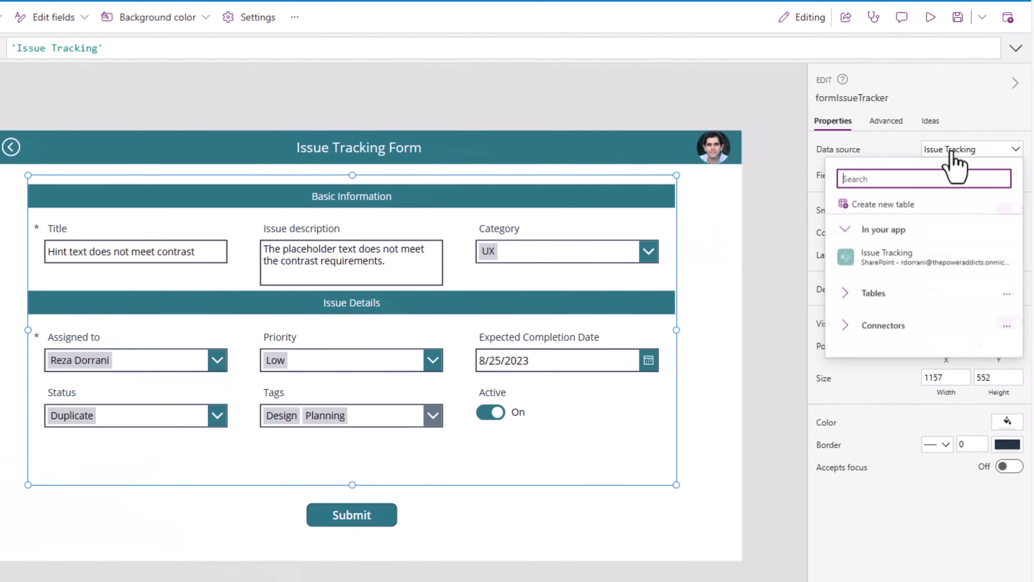
mouse_move(893, 271)
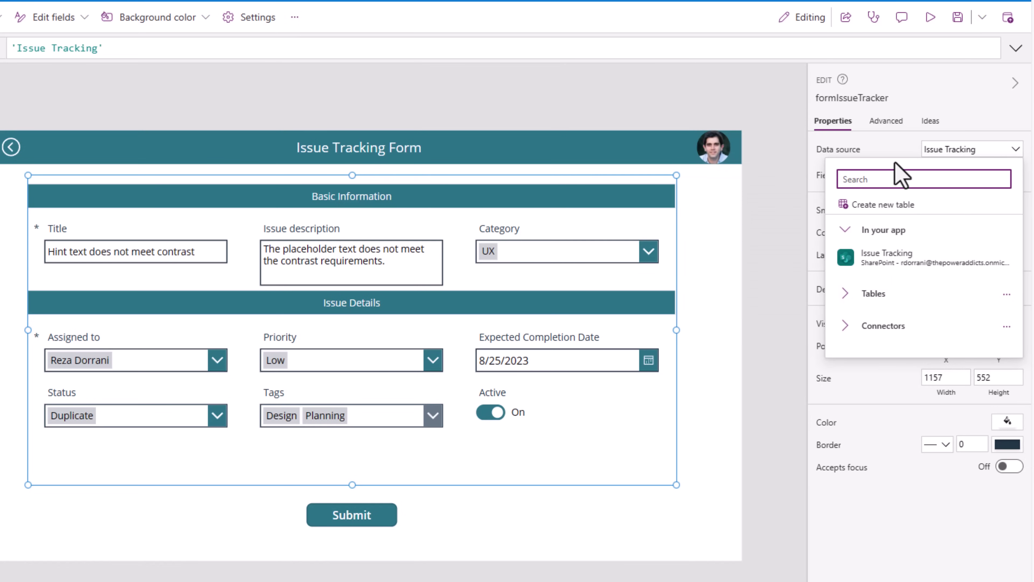
left_click(899, 151)
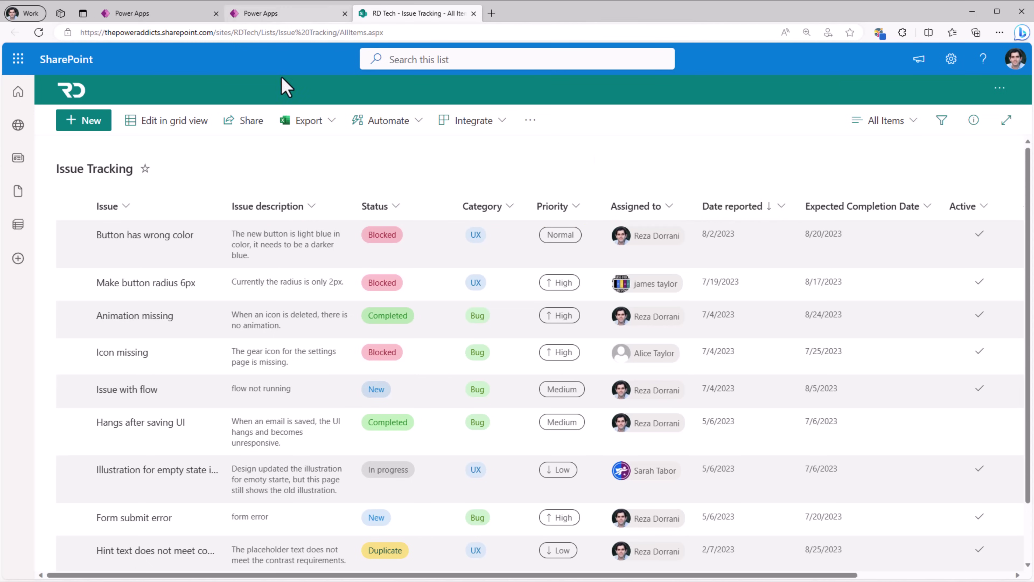
left_click(132, 13)
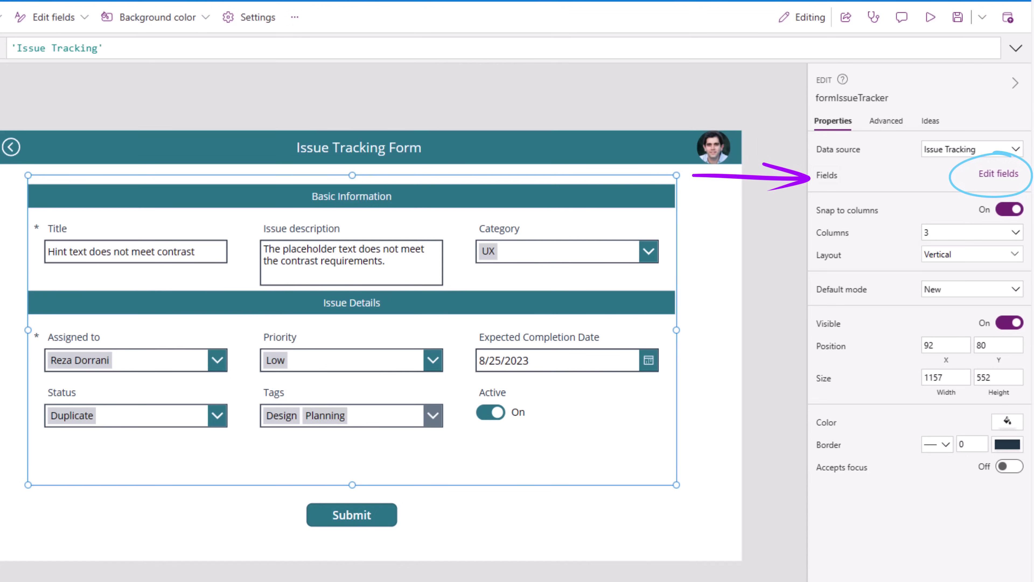
Step: Examine the Category, Assigned to and Expected Completion Date data cards of formIssueTracker
left_click(66, 272)
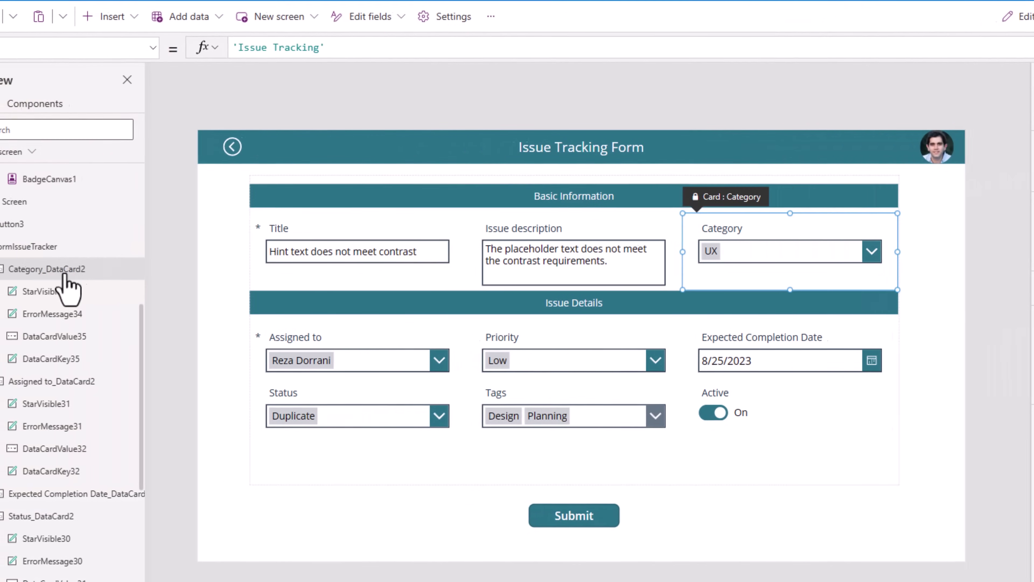
left_click(143, 382)
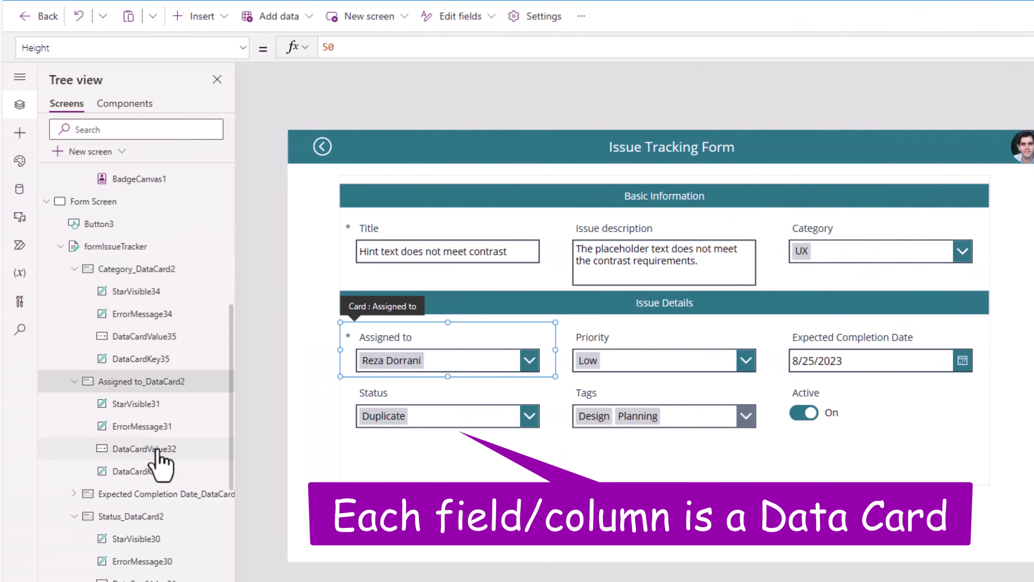
left_click(145, 494)
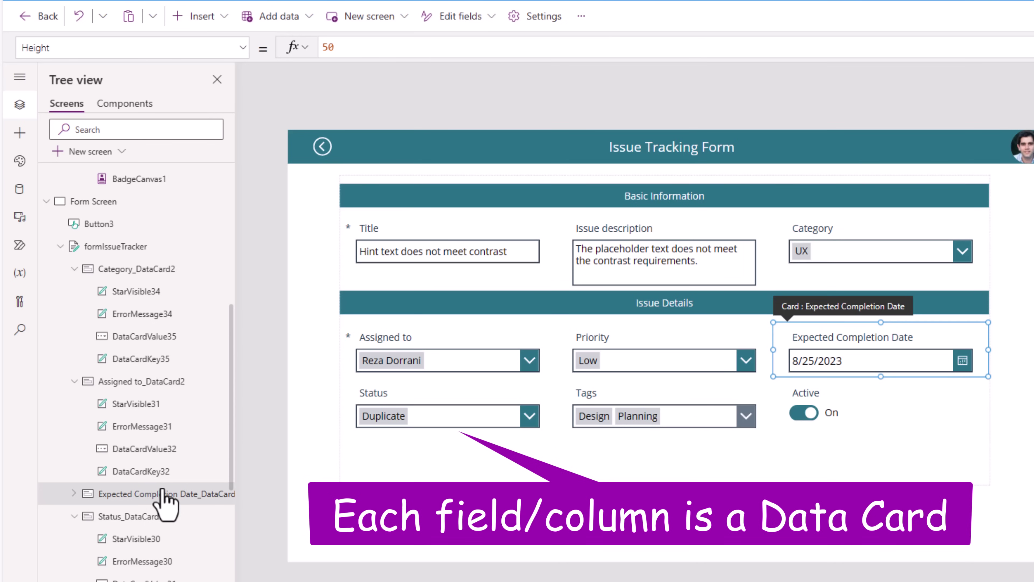
scroll(163, 495, "up", 4)
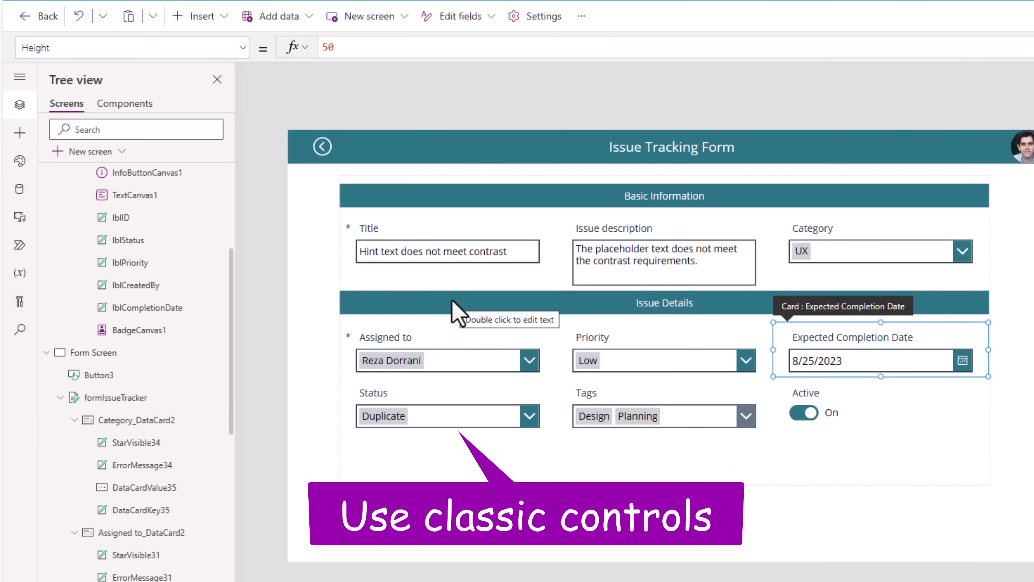
Step: Inspect the classic input controls inside the Title, Category and Expected Completion Date cards, and clear the selection
left_click(457, 261)
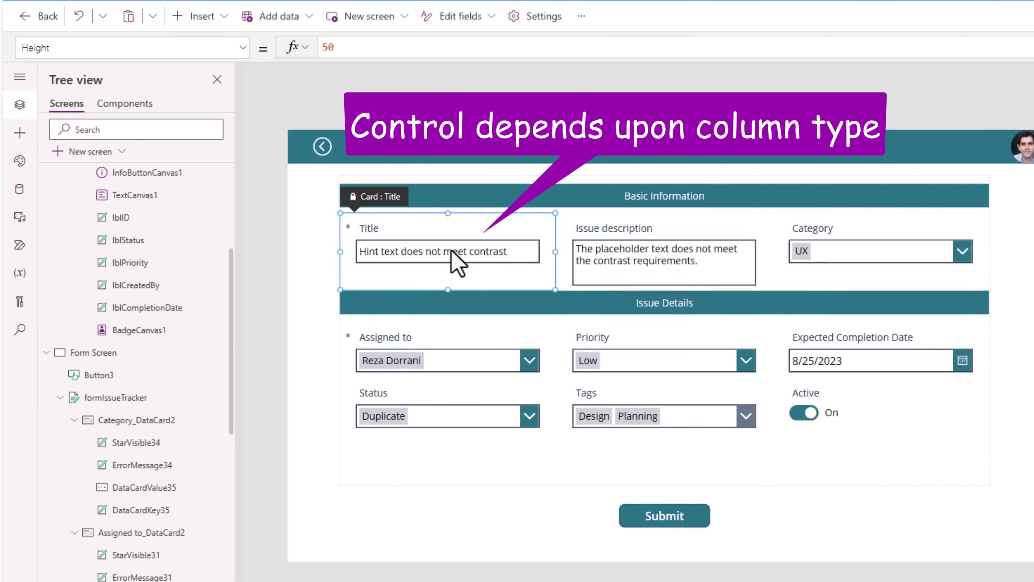
left_click(457, 261)
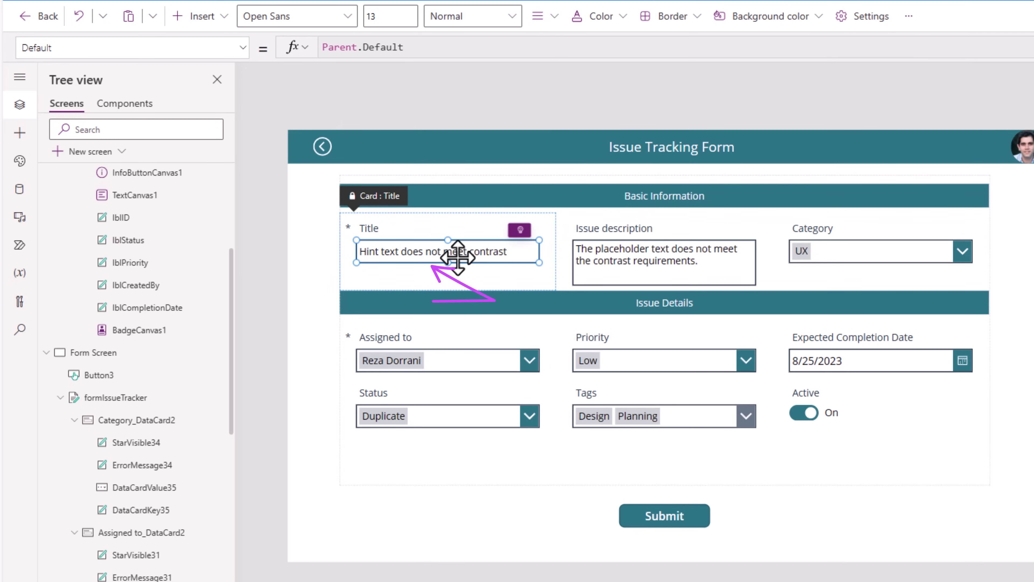
left_click(906, 252)
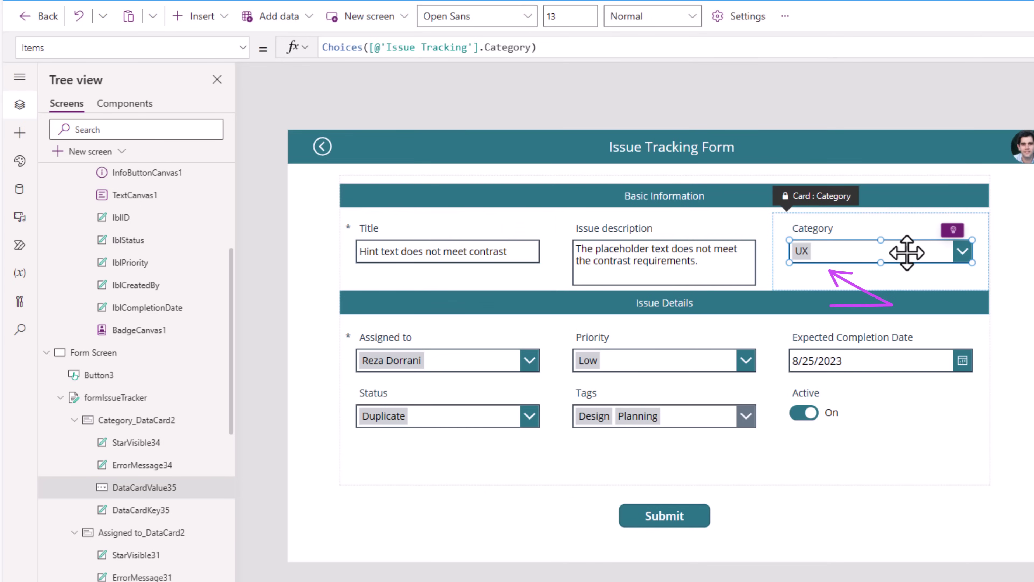
left_click(871, 364)
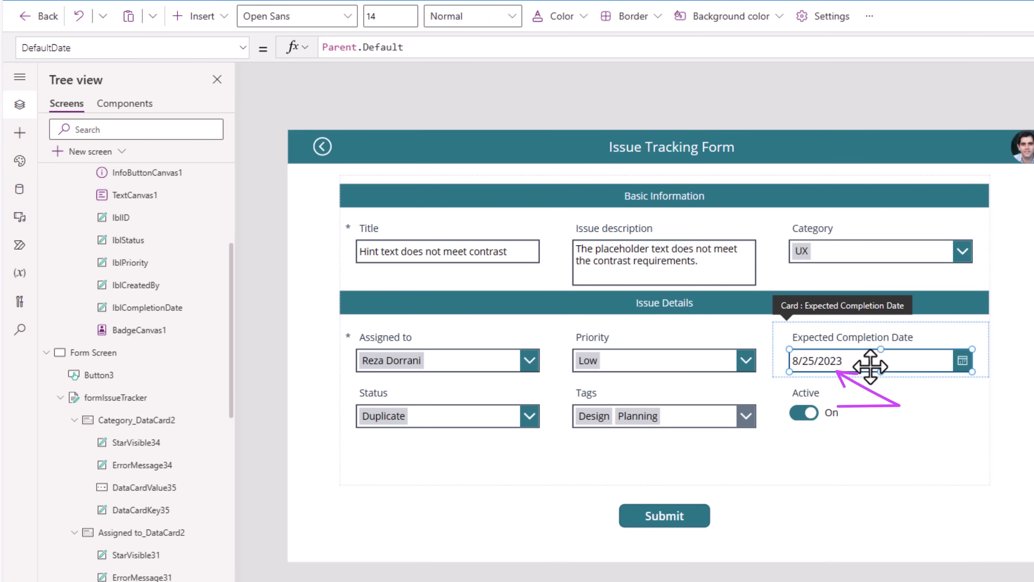
left_click(459, 173)
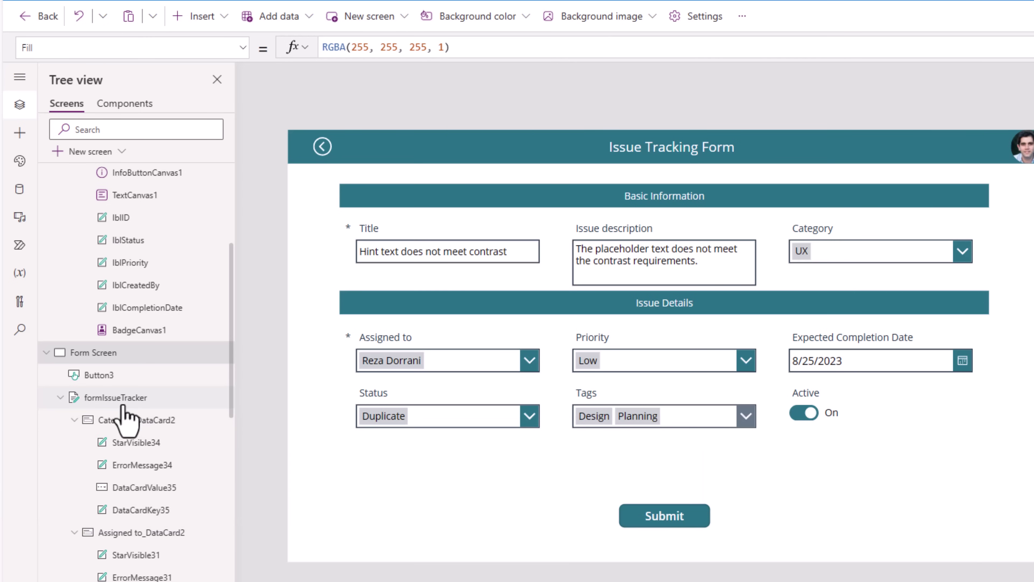
Step: Show the Home Screen, try the Red theme on the app, and apply the Power Apps theme
scroll(118, 306, "up", 5)
left_click(114, 197)
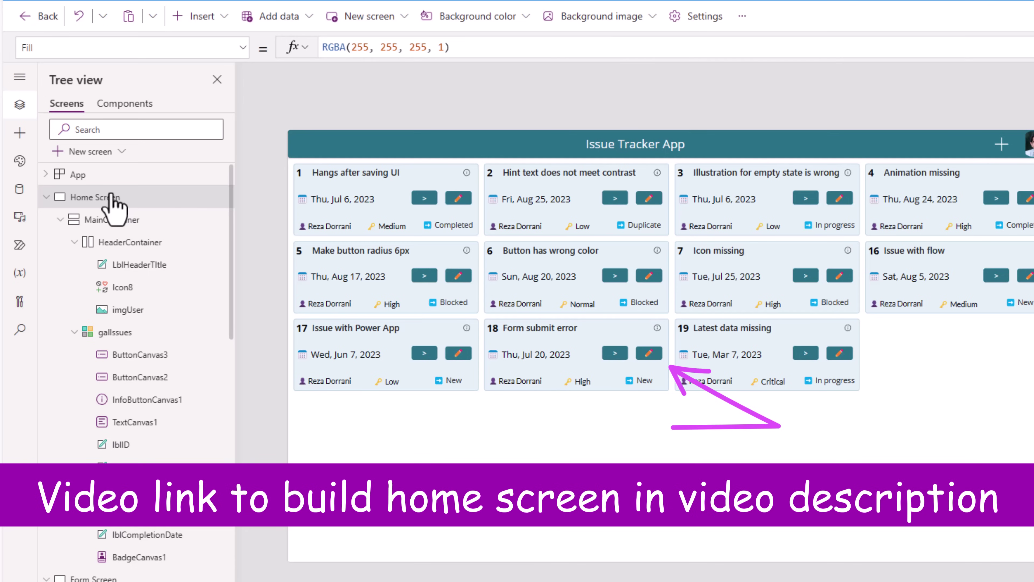
left_click(20, 160)
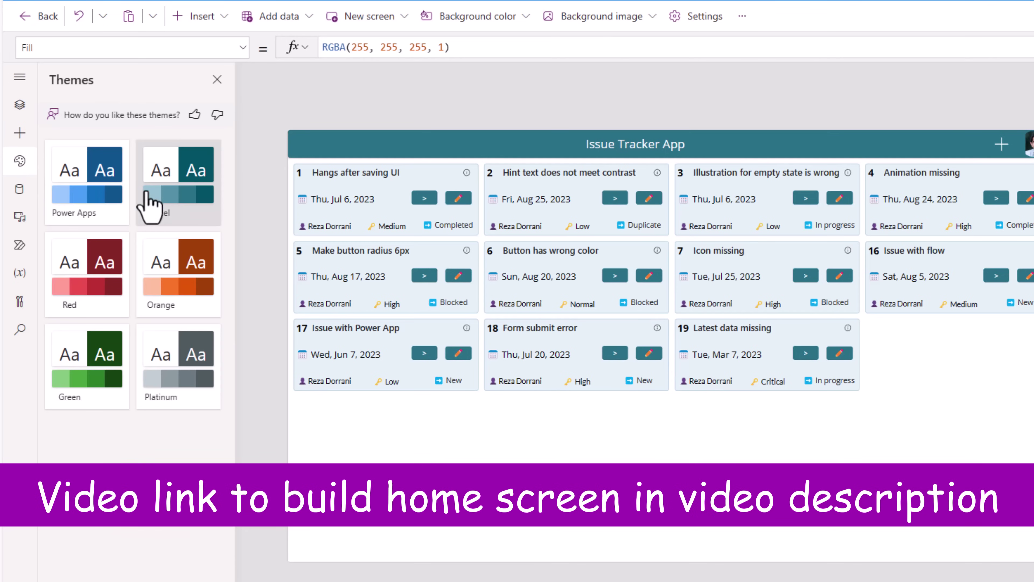
left_click(97, 281)
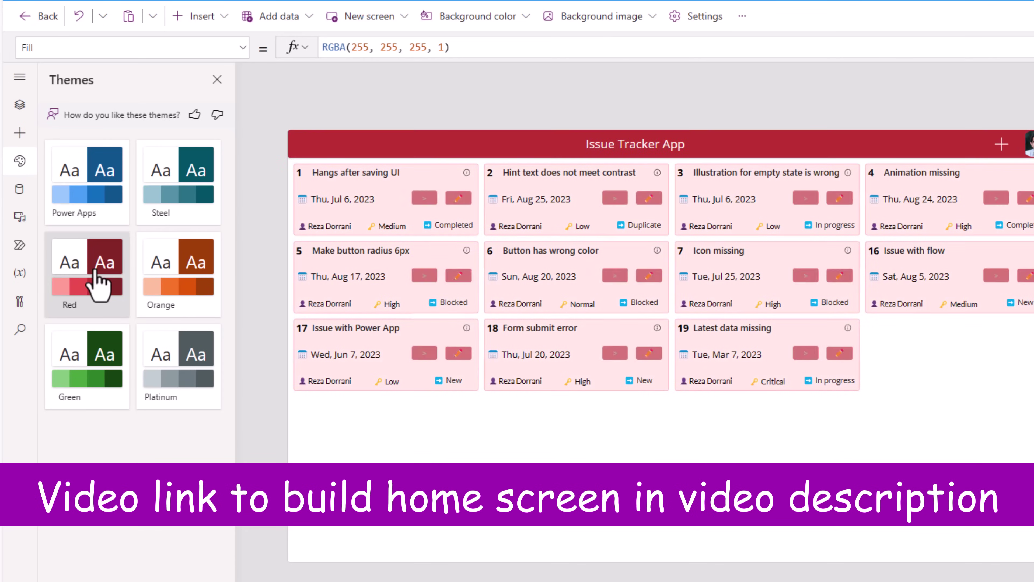
left_click(104, 224)
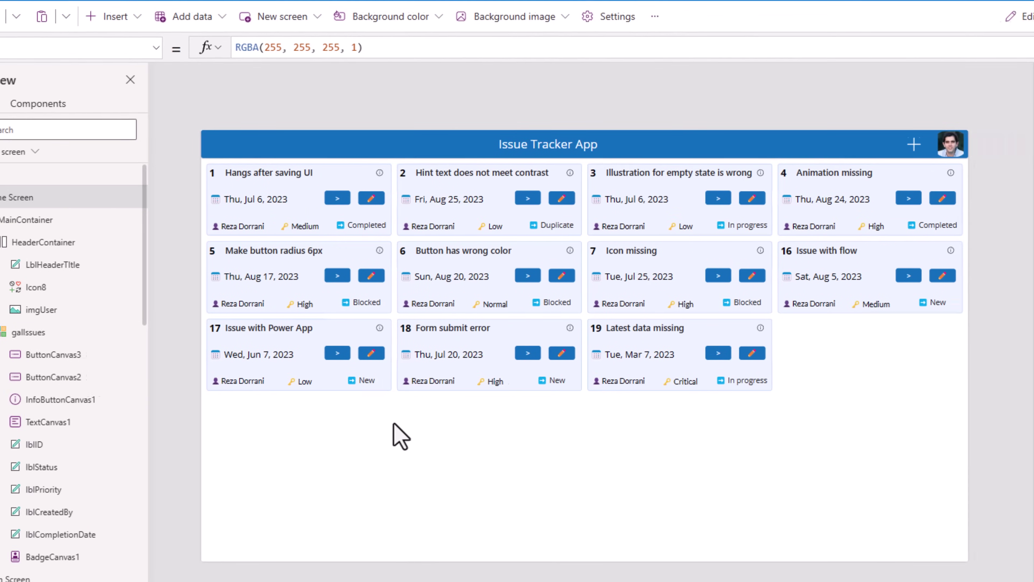
Step: Review the issues gallery's properties and the OnSelect formulas of its edit and view buttons
left_click(489, 437)
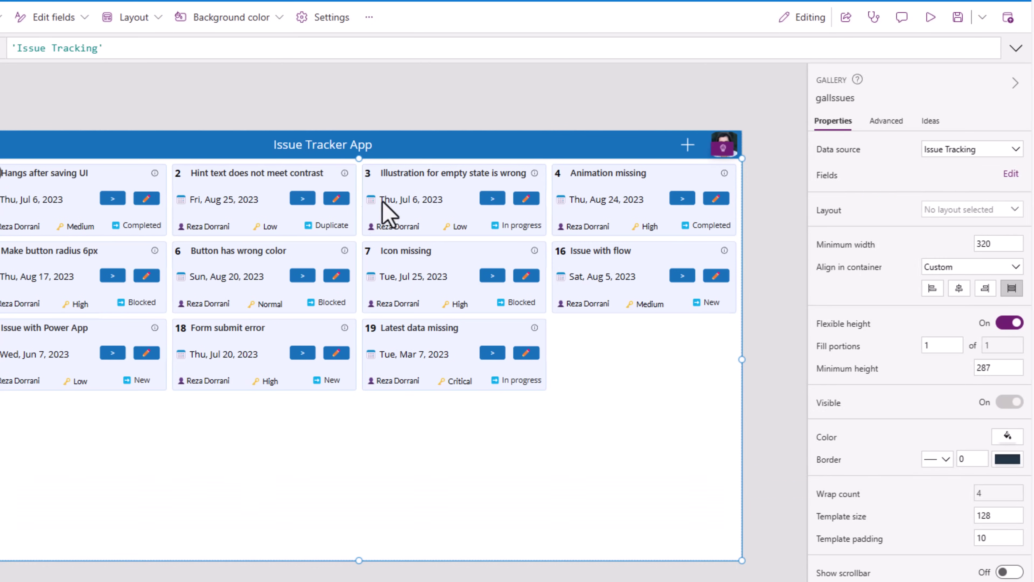
left_click(143, 198)
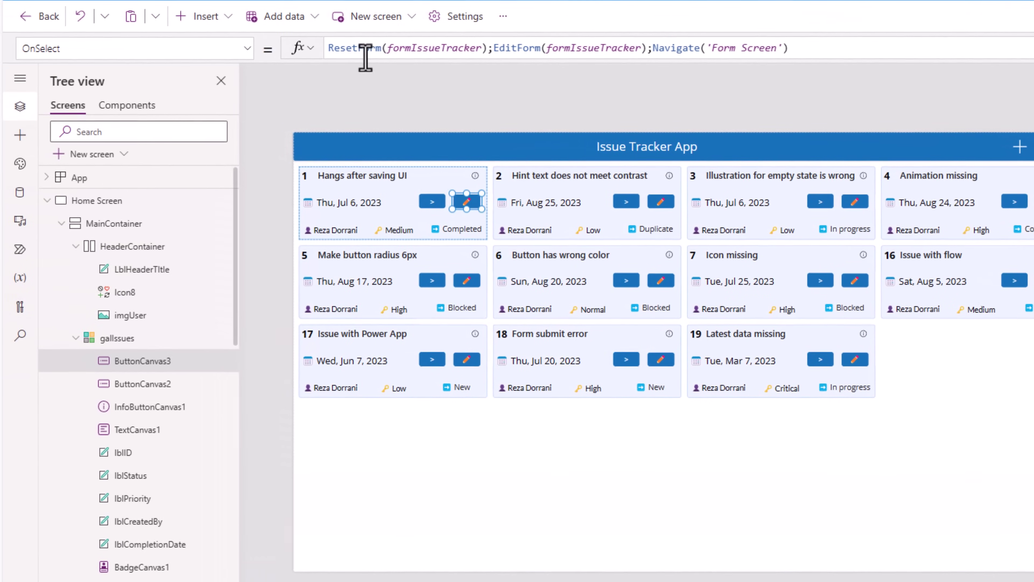
left_click(74, 332)
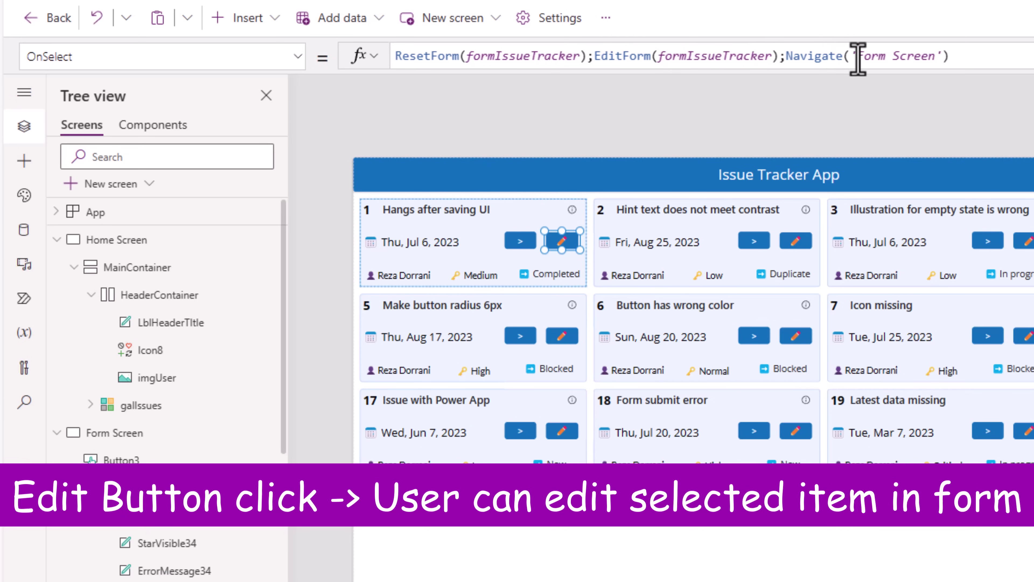
left_click(522, 244)
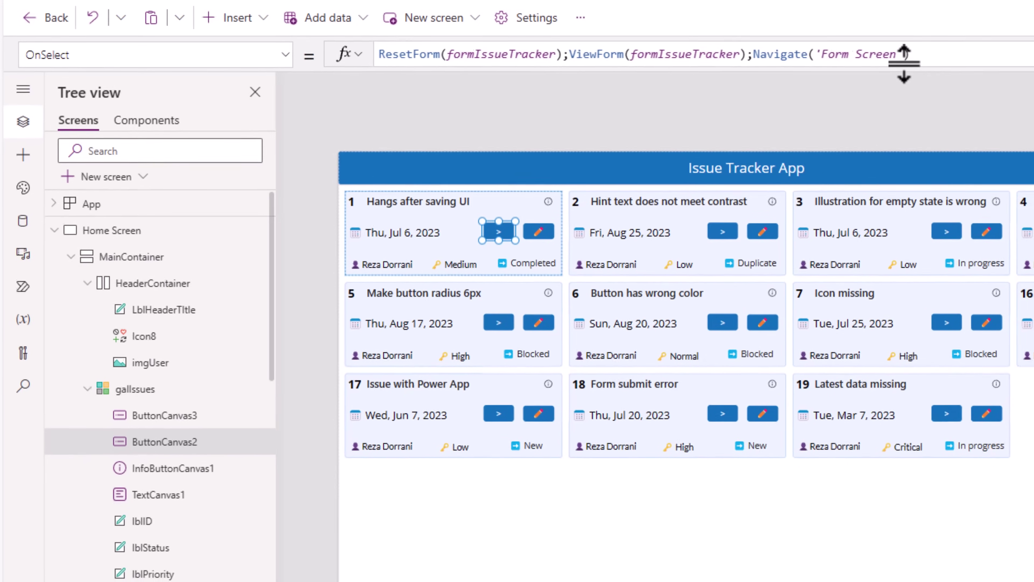
Step: Inspect the header's add icon on the Home Screen and use it to open a blank issue form
left_click(1003, 145)
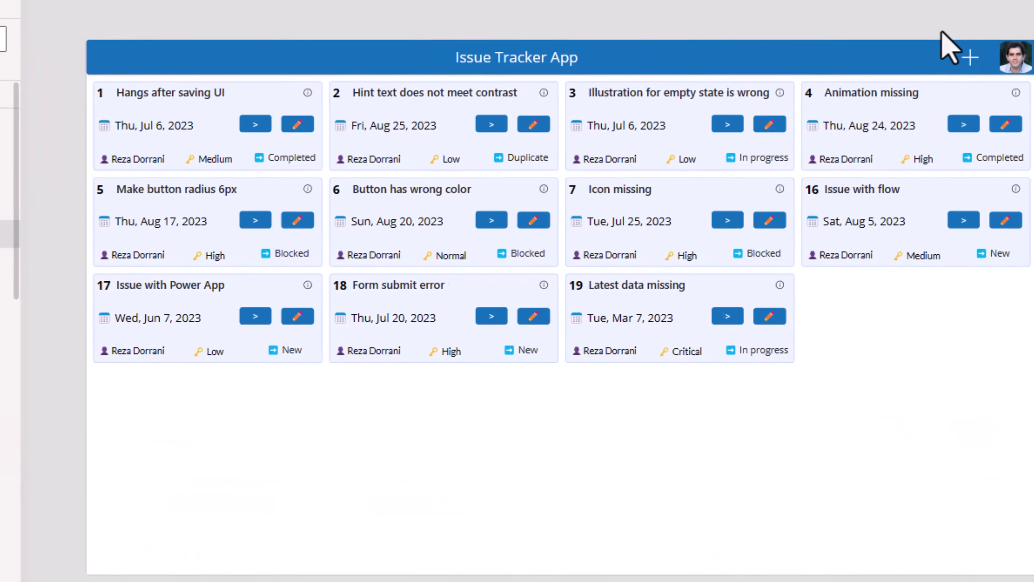
left_click(971, 57)
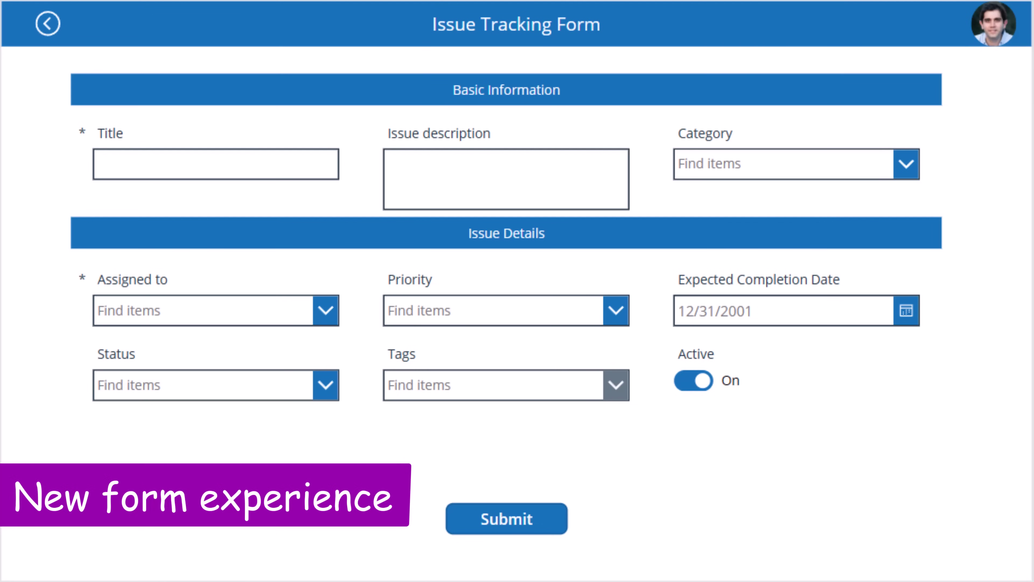
Step: Return to the issues list and preview issue 2 first in the edit form and then in the view form
left_click(48, 24)
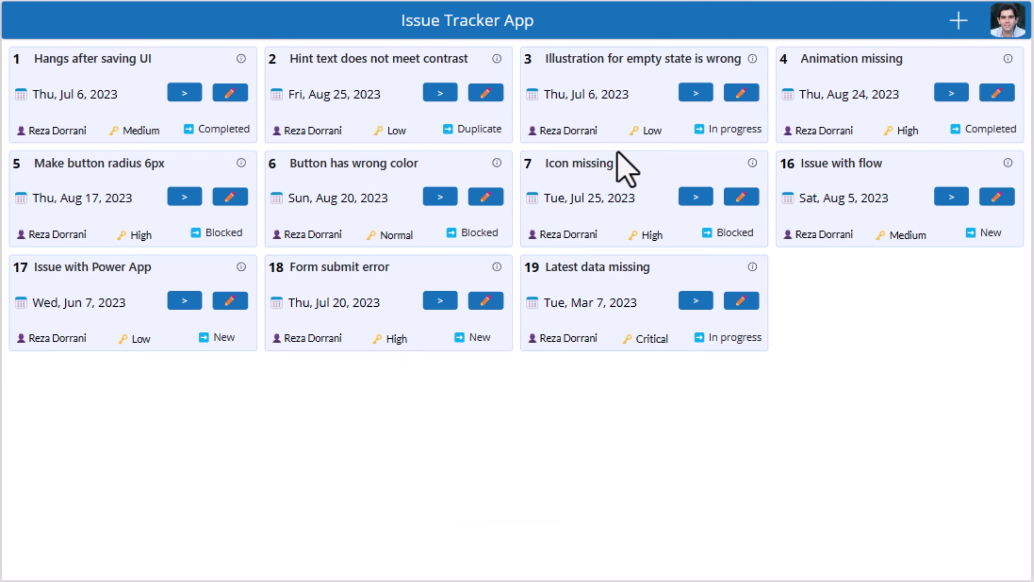
left_click(488, 92)
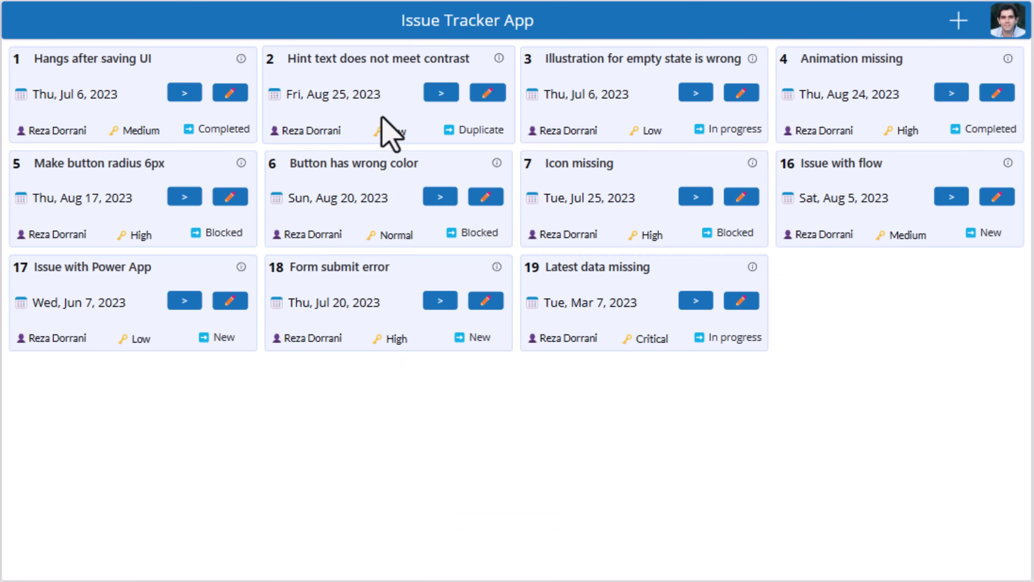
left_click(441, 94)
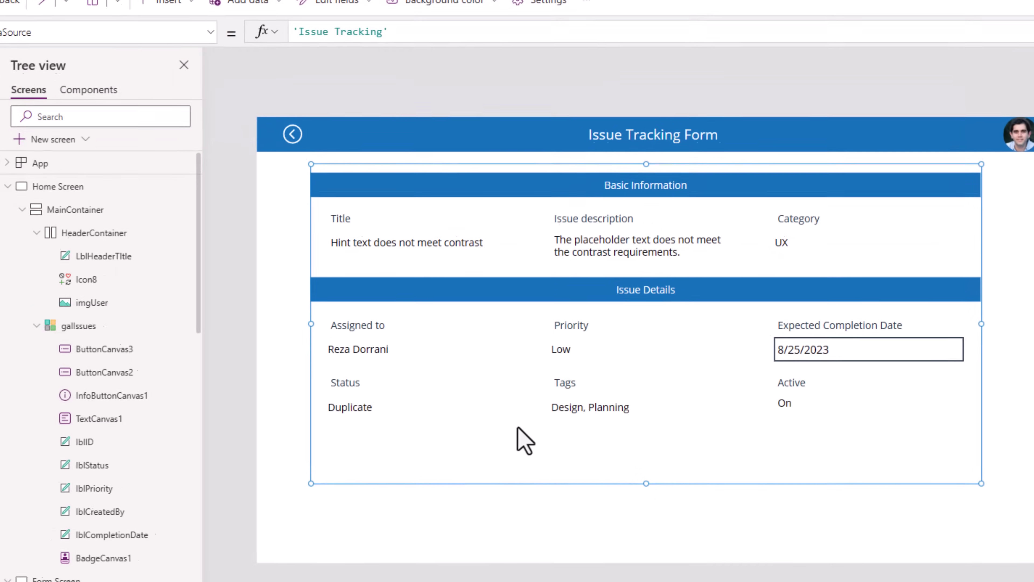
Step: Inspect the formula of the issue form's Item property
left_click(45, 48)
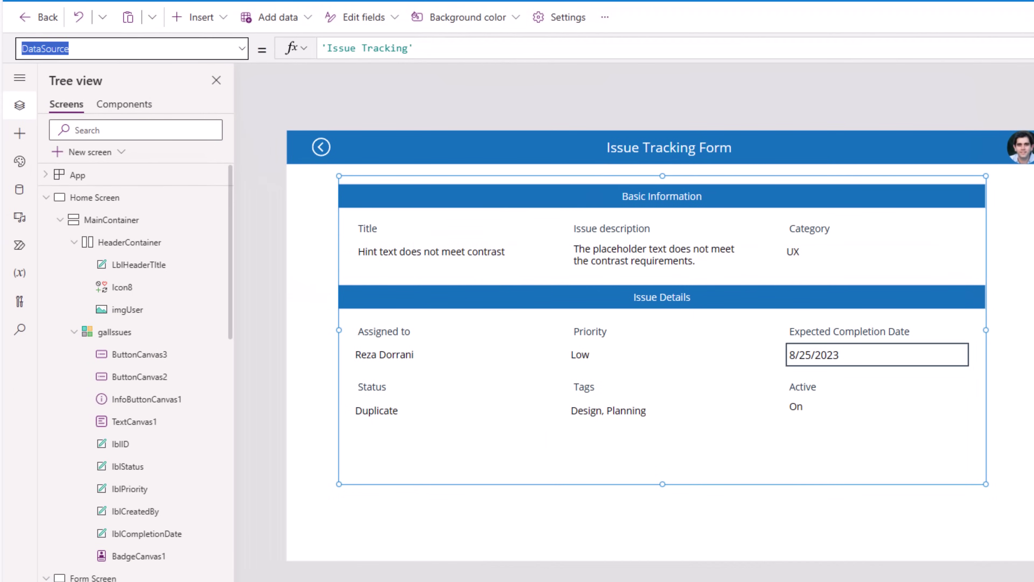
type("Item")
key("Return")
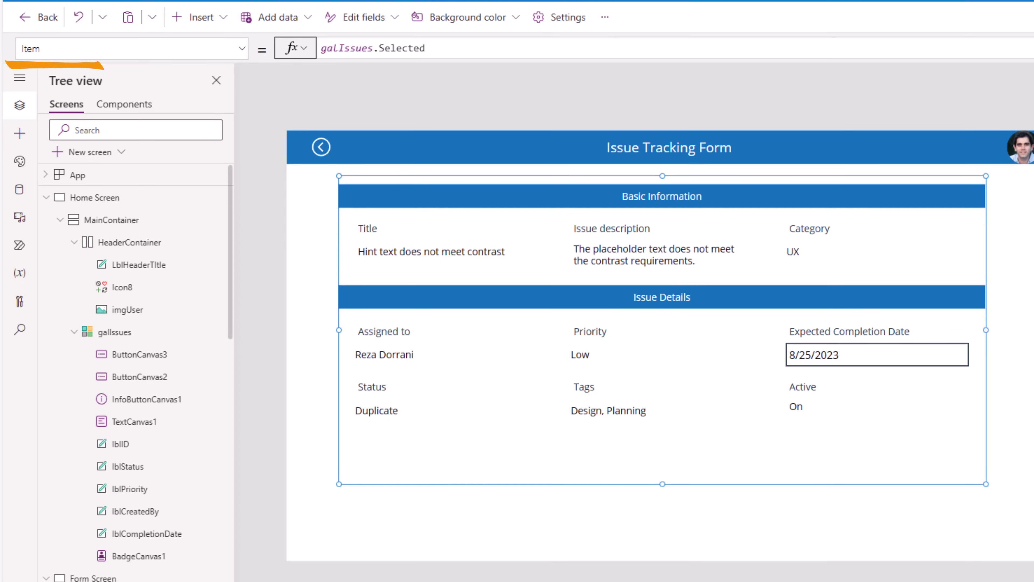
left_click(330, 48)
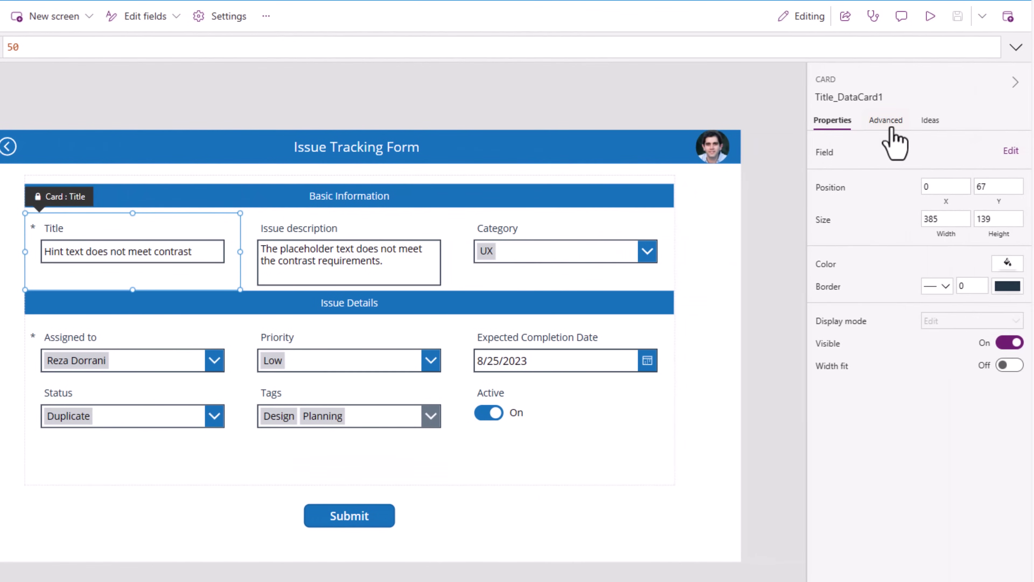
Step: Unlock the Title card's properties and insert a modern Text input into the card
left_click(887, 123)
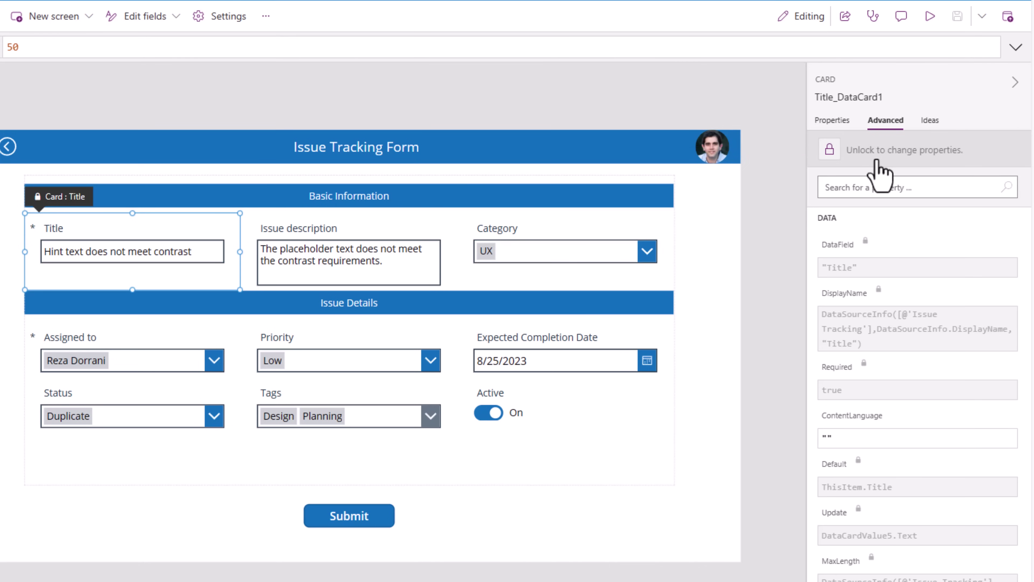
left_click(876, 161)
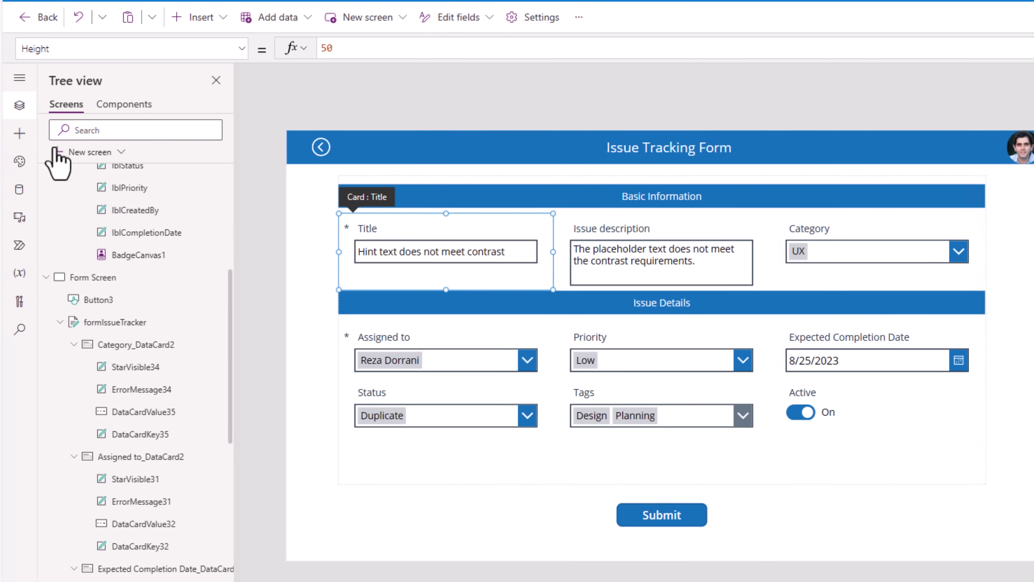
left_click(21, 136)
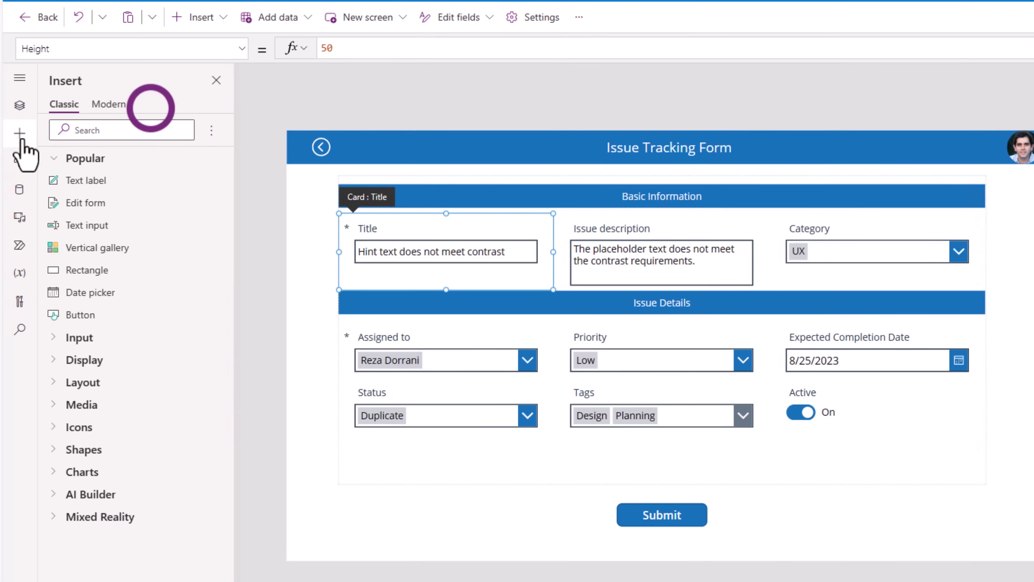
left_click(109, 105)
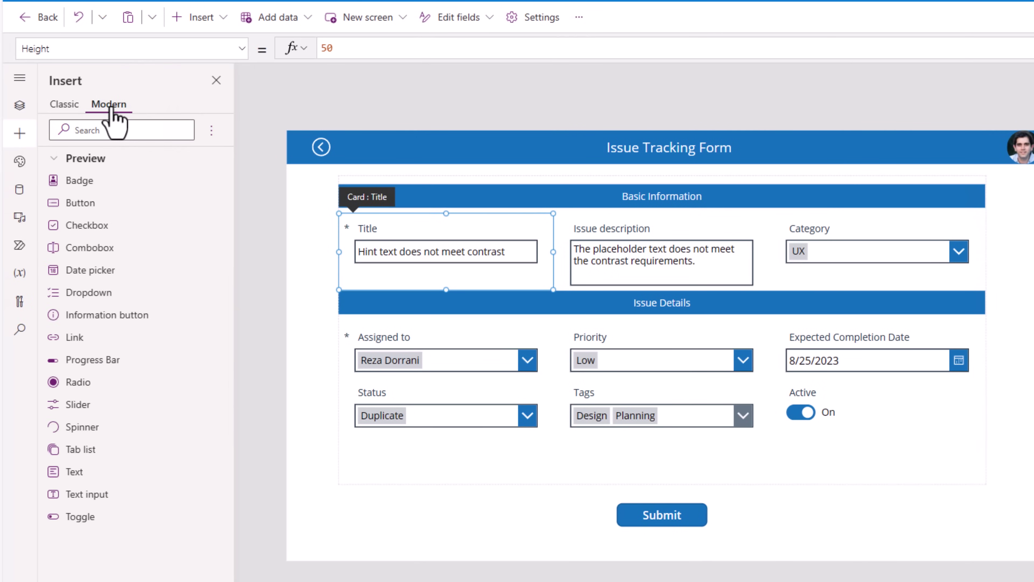
left_click(98, 495)
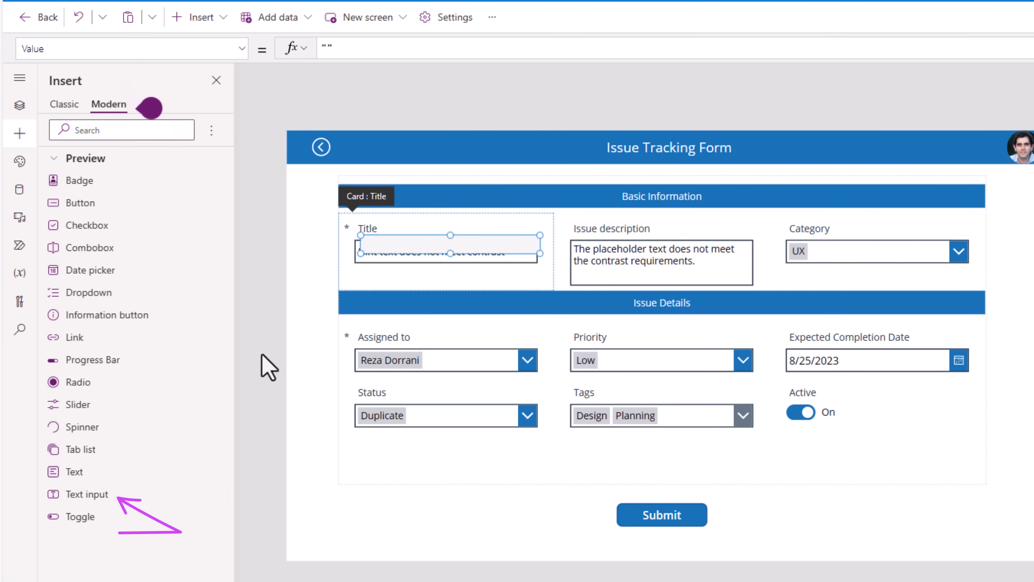
Step: Delete the classic text box from the Title card and move the modern text input up into its place beneath the label
left_click(405, 251)
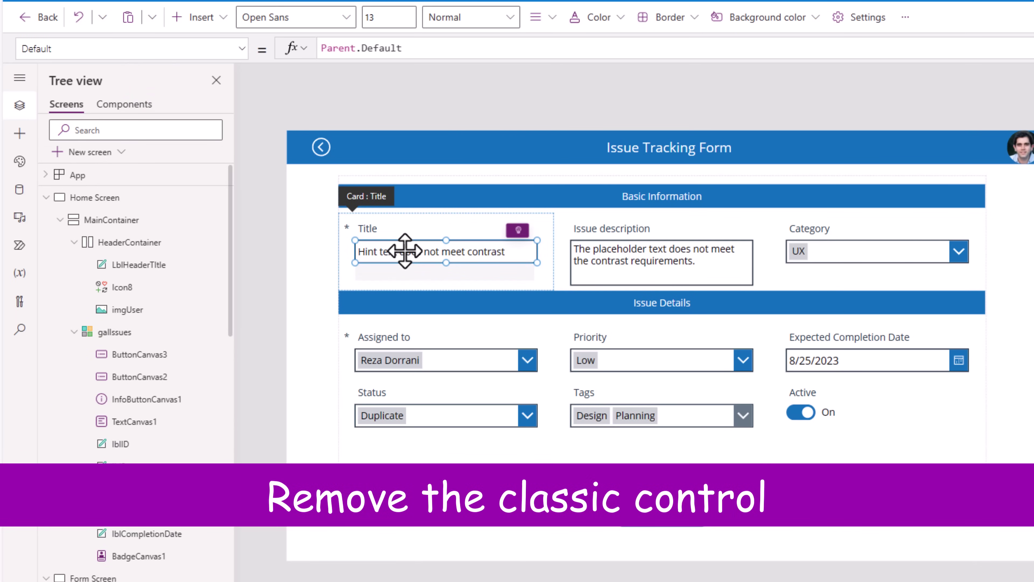
key("Delete")
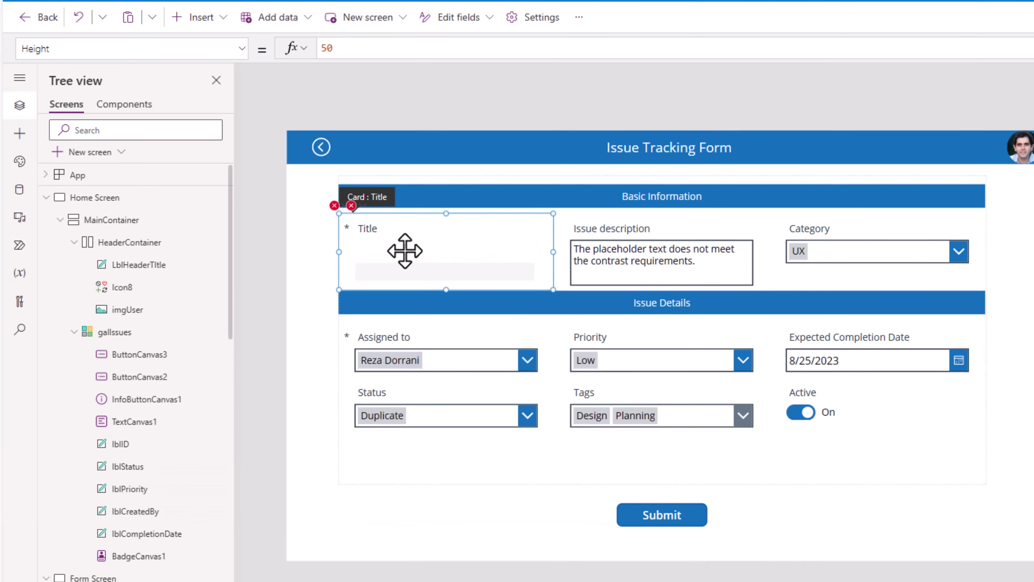
left_click(415, 272)
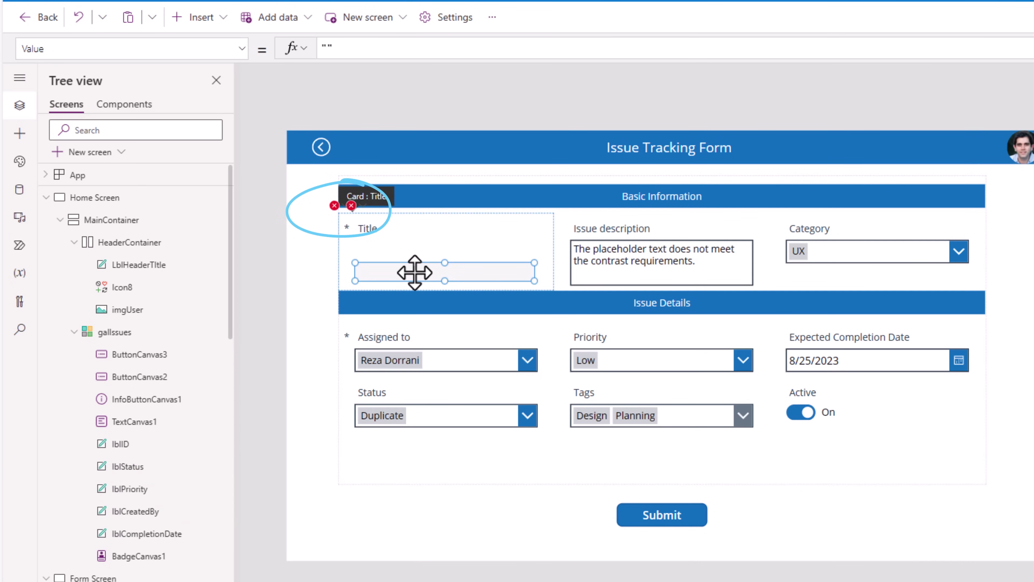
left_click_drag(416, 274, 417, 255)
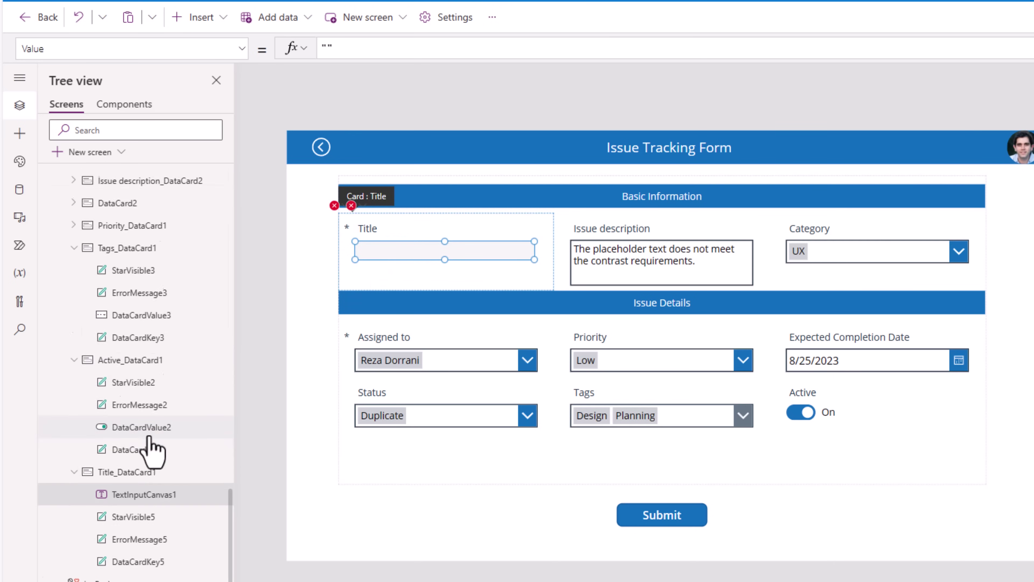
Step: Rename the modern text input in the Title card to TextInputTitle
double_click(150, 497)
left_click(157, 495)
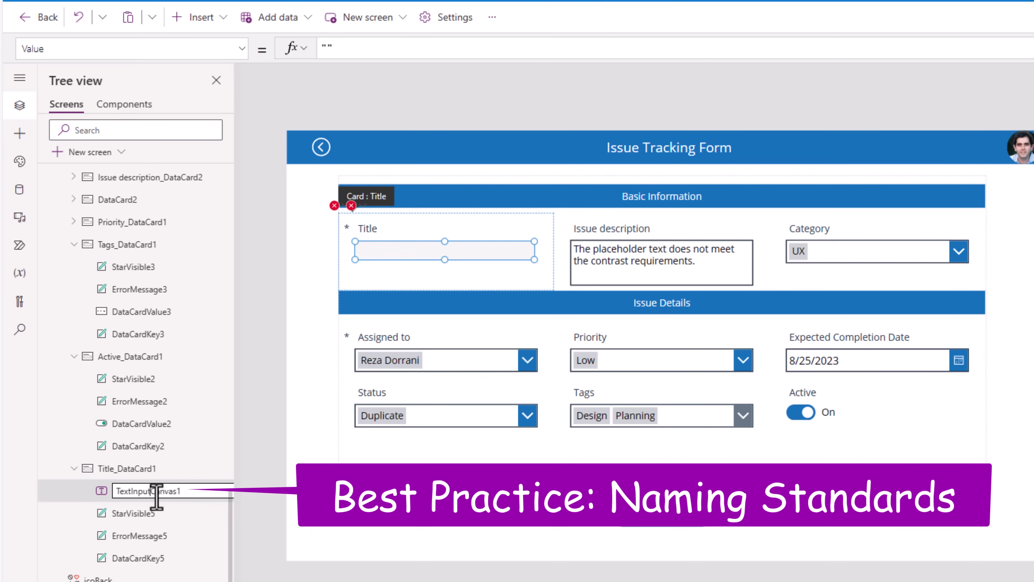
key("Delete")
key("Delete")
key("Delete")
key("Delete")
key("Delete")
key("Delete")
key("Delete")
type("Title")
key("Return")
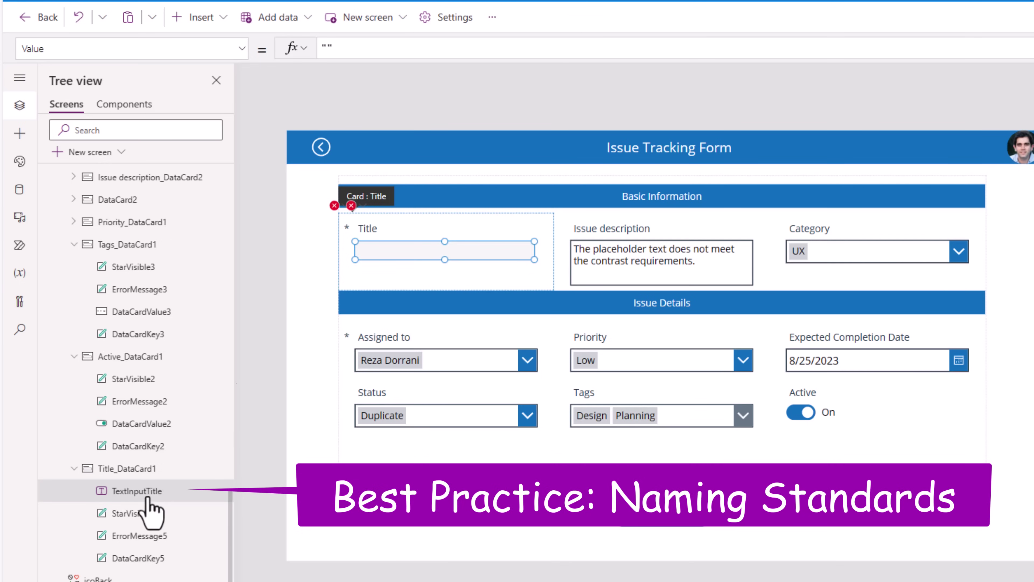
Step: Fix the Title card's error message by setting its Y formula to TextInputTitle.Y + TextInputTitle.Height
left_click(381, 277)
left_click(369, 228)
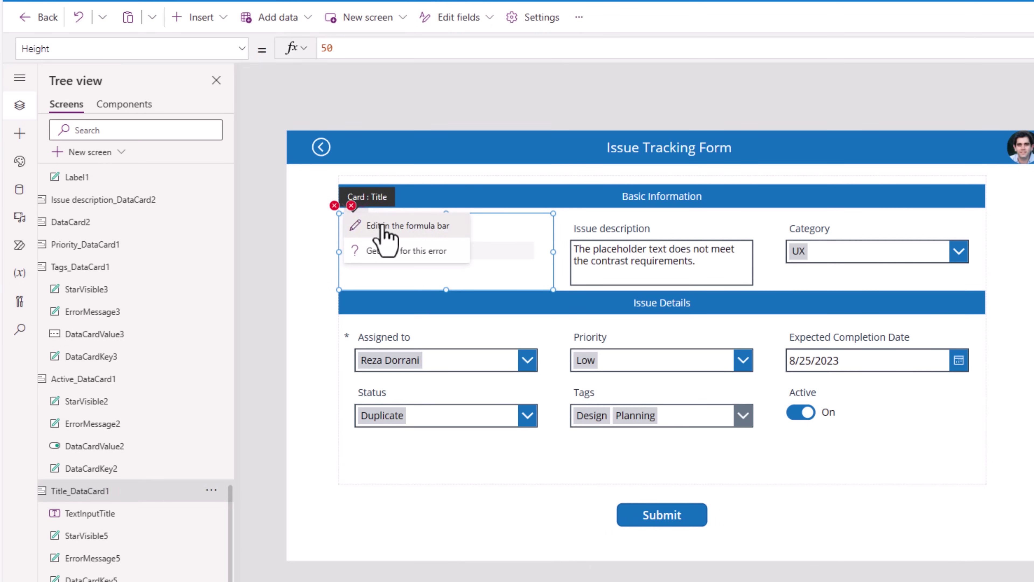
left_click(383, 234)
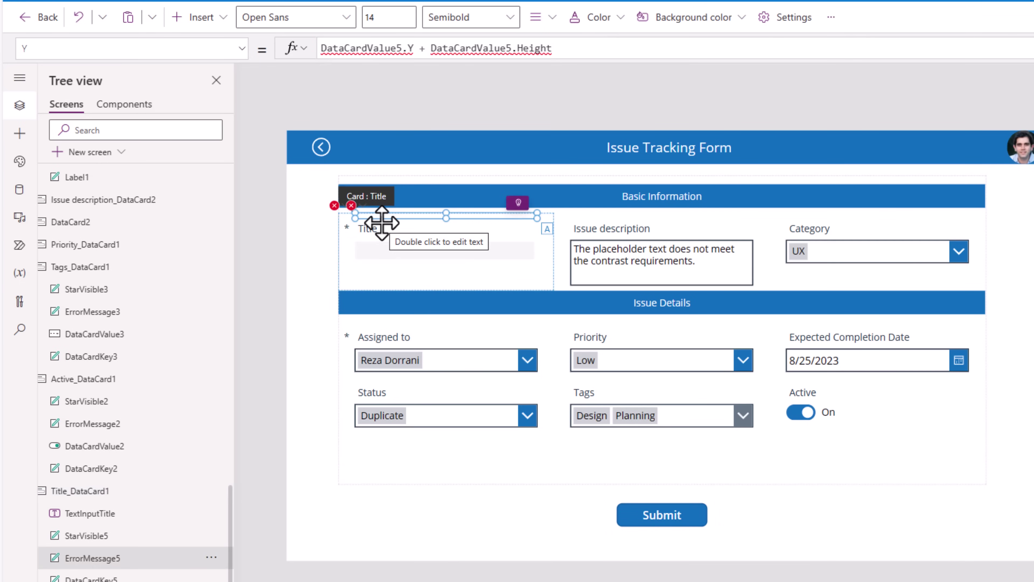
mouse_move(137, 514)
left_mouse_down()
mouse_move(170, 513)
mouse_move(140, 547)
left_mouse_up()
left_click_drag(144, 533, 160, 544)
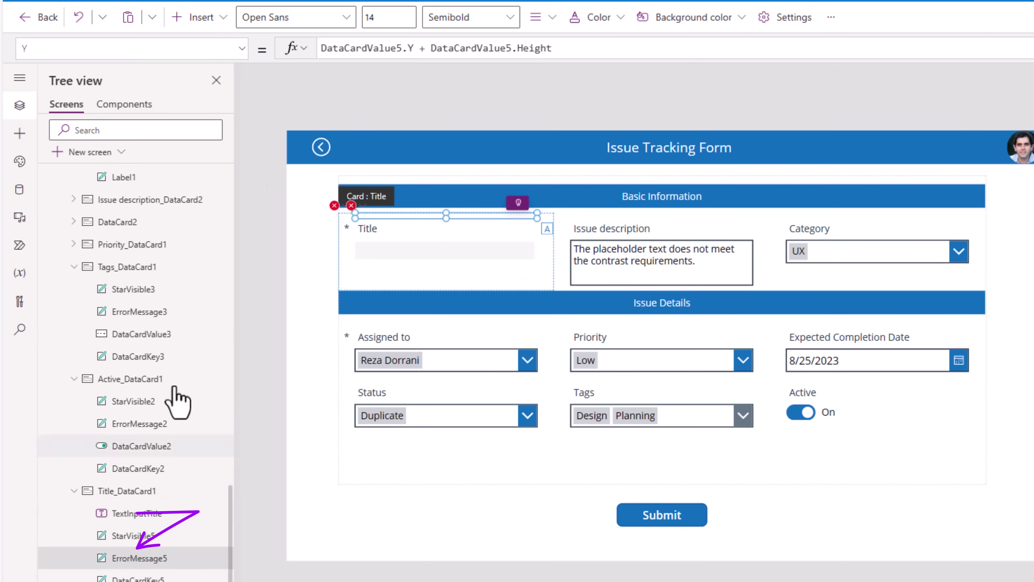
double_click(359, 48)
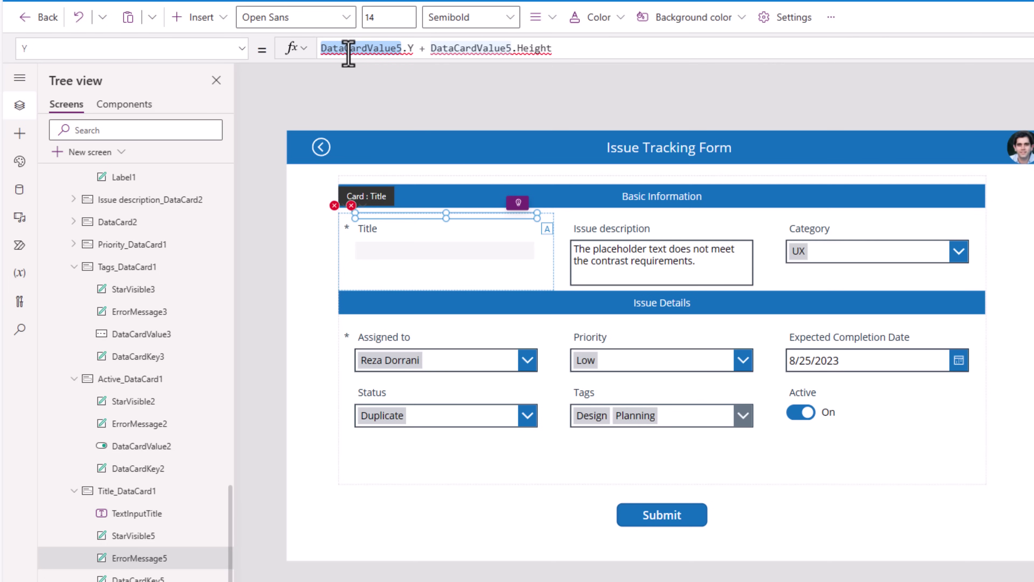
type("TextInputTitle")
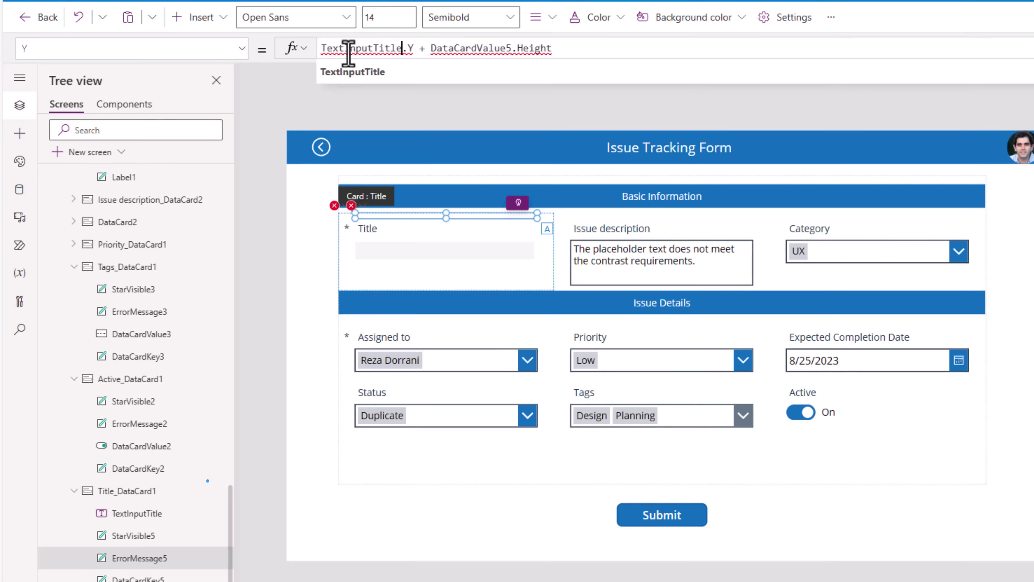
double_click(483, 48)
type("TextInputTitle")
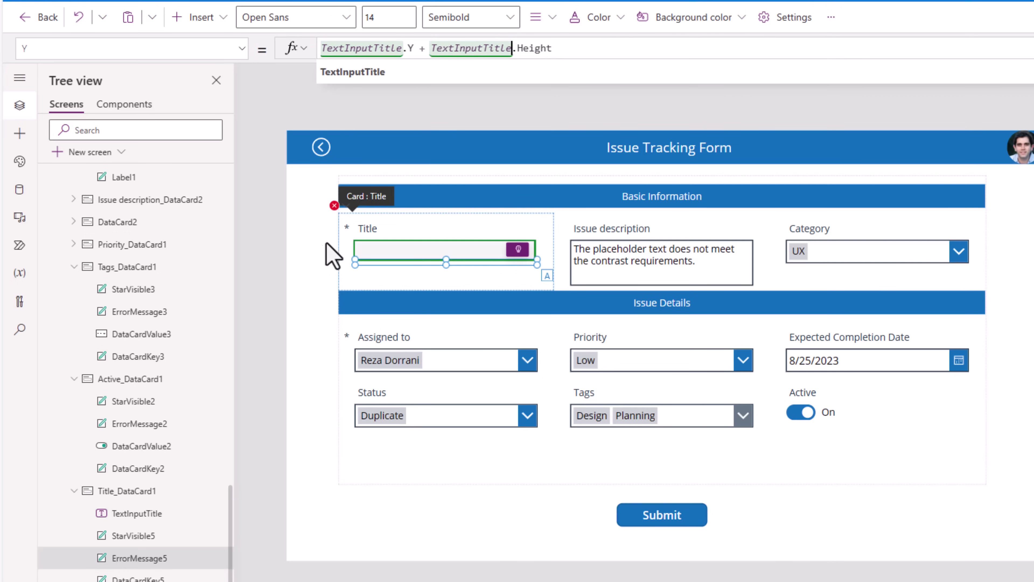
Step: Resolve the Title card's remaining formula error by setting its Update property to TextInputTitle.Value
left_click(334, 205)
left_click(359, 227)
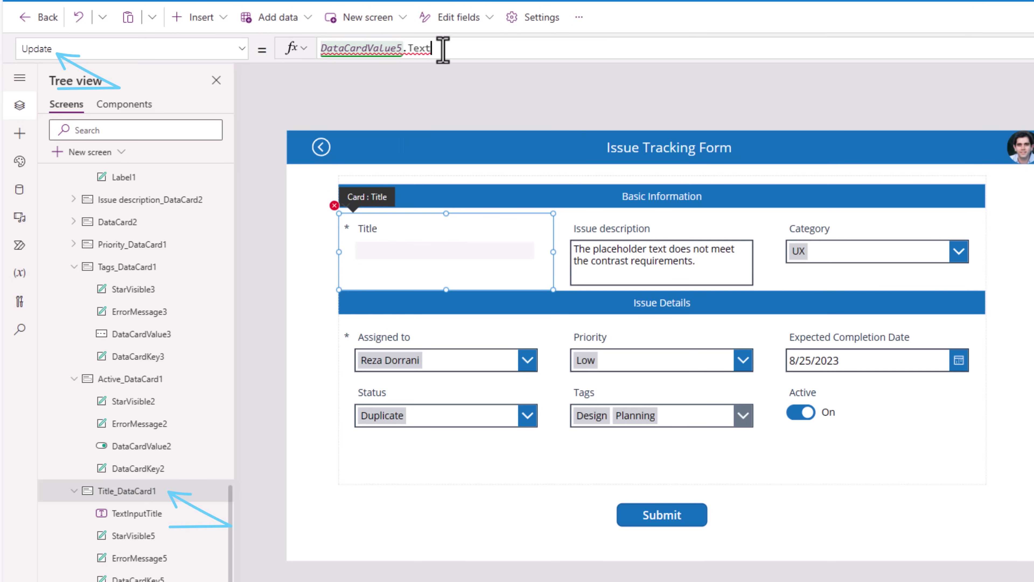
left_click_drag(432, 47, 293, 53)
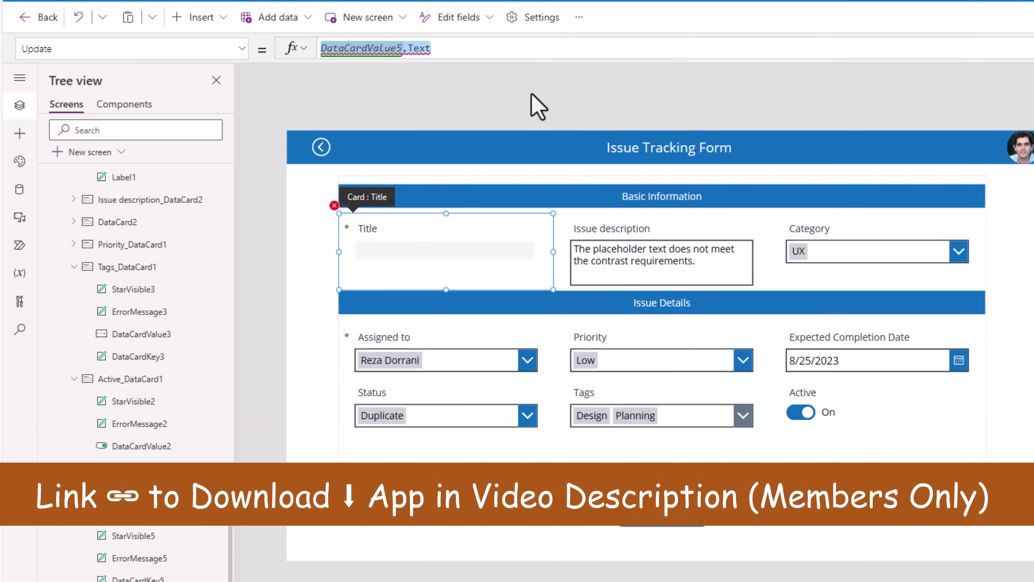
type("TextInputTitle")
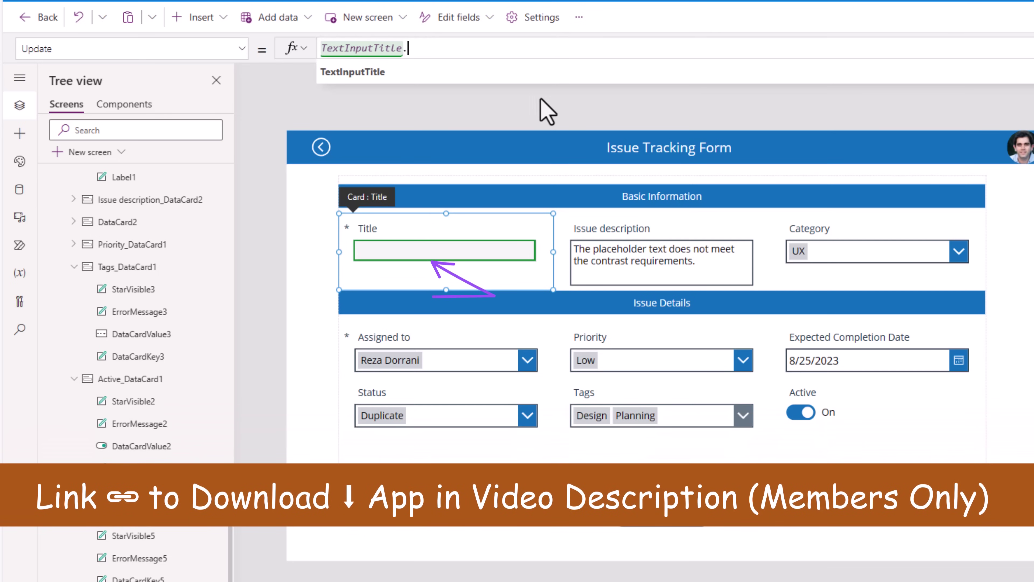
type(".")
key("Tab")
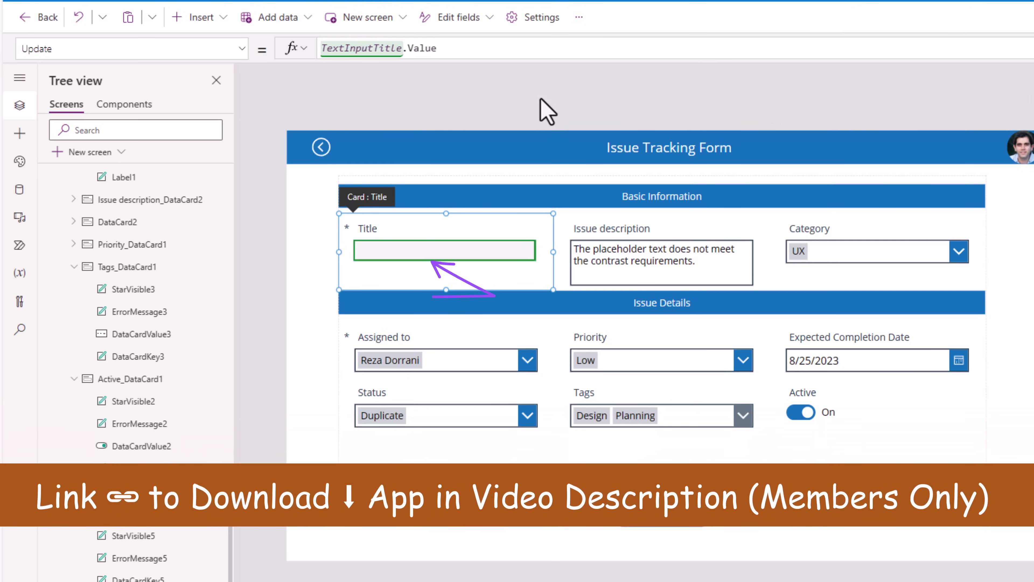
Step: Set the Value property of TextInputTitle to Parent.Default
left_click(420, 250)
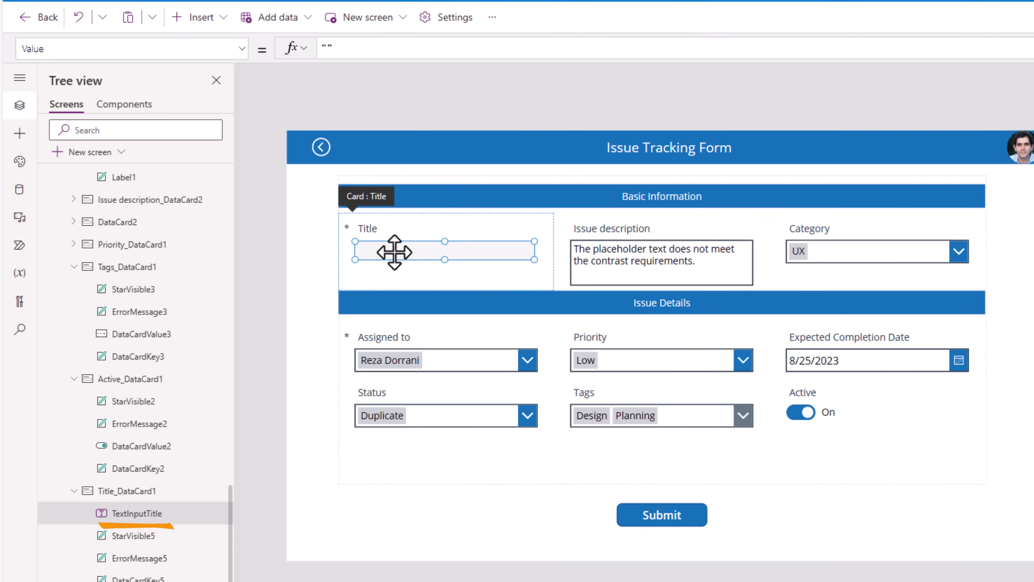
left_click_drag(6, 64, 78, 66)
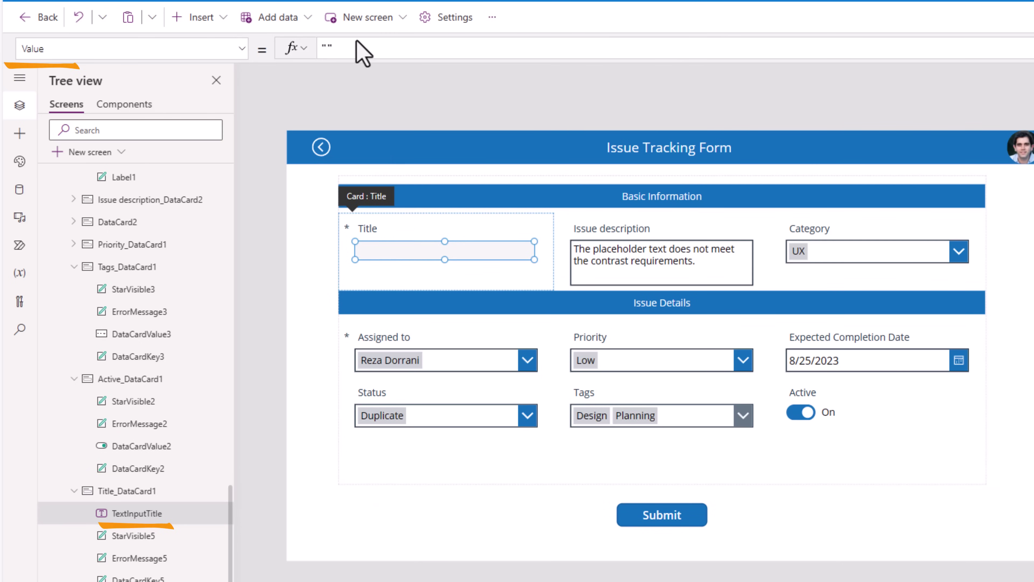
left_click(324, 49)
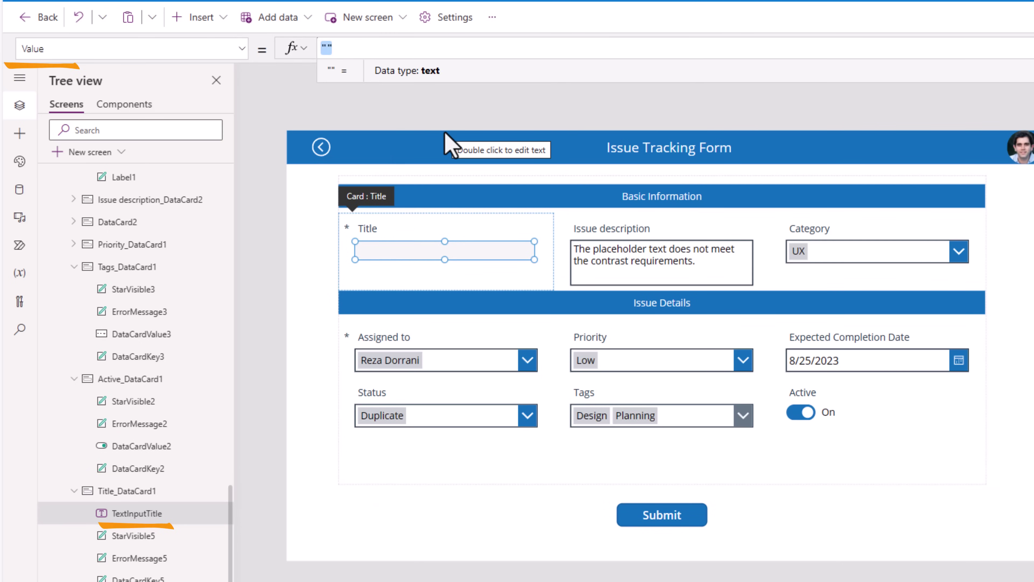
type("Parent.")
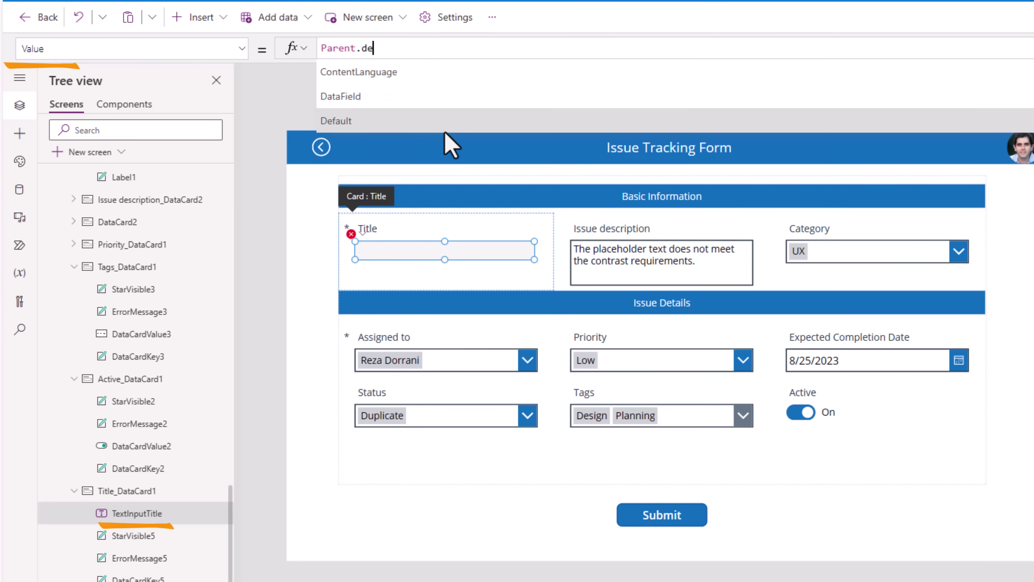
type("de")
key("Tab")
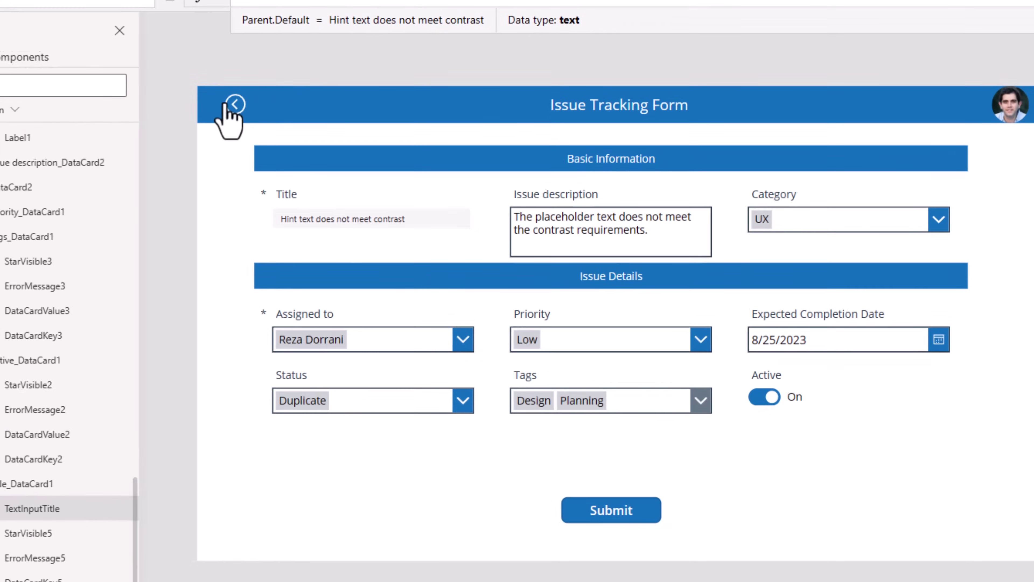
Step: Test the modern Title input by going back to the issues list and opening issue 1 for editing
left_click(321, 147, "alt")
left_click(272, 102)
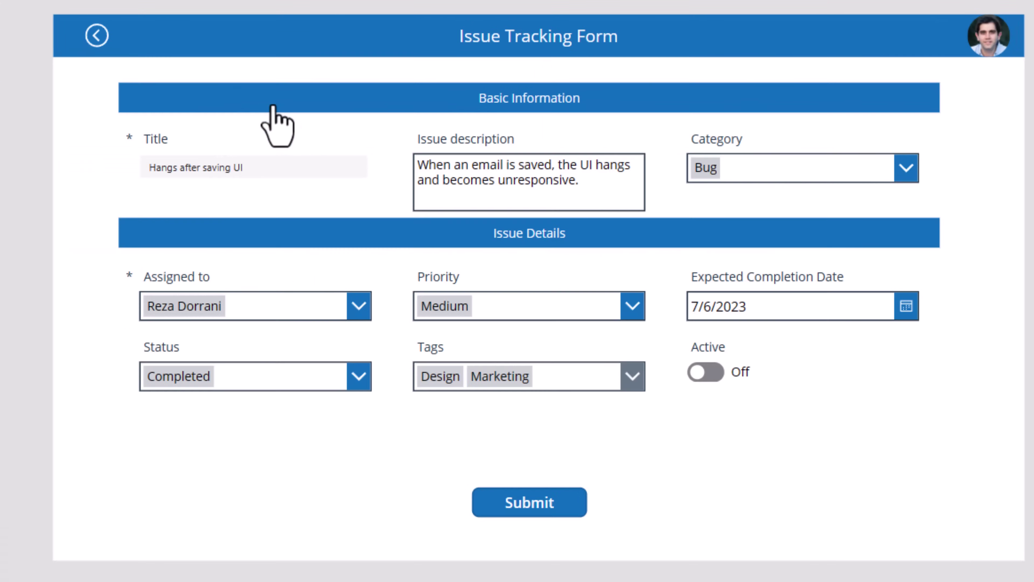
left_click(261, 171)
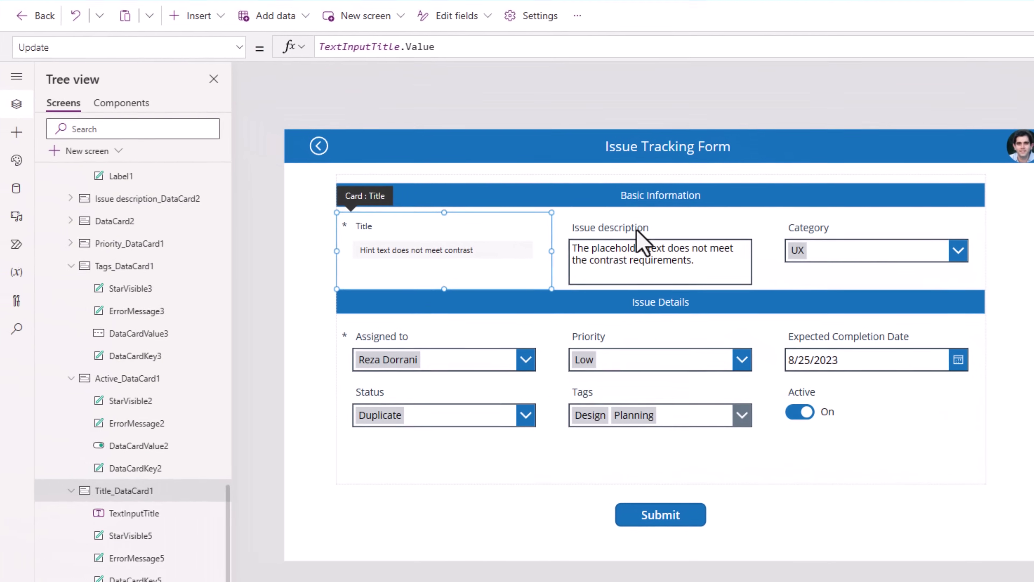
Step: Unlock the Issue description card and replace its classic input with a modern Text input
left_click(638, 234)
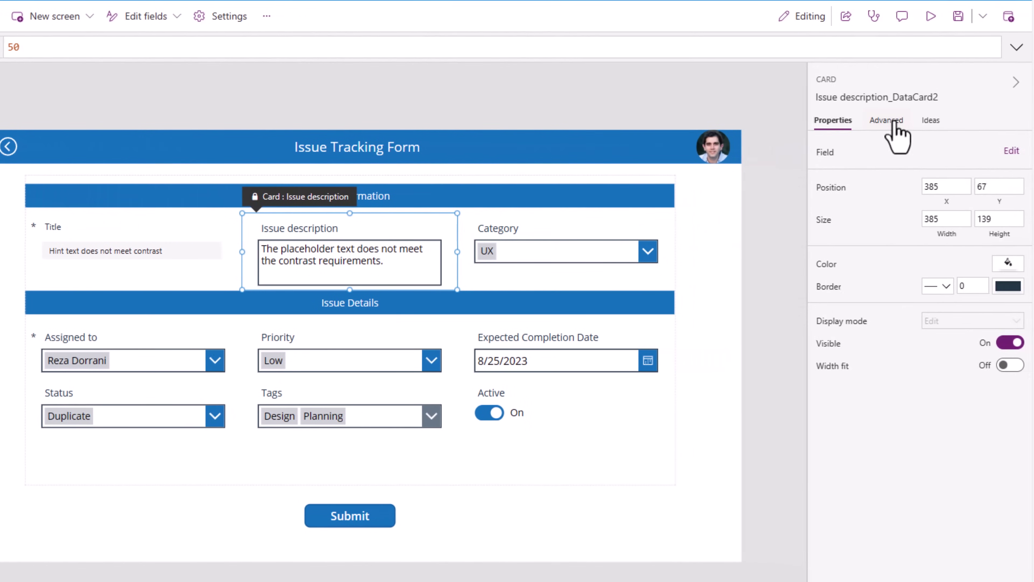
left_click(985, 121)
left_click(977, 147)
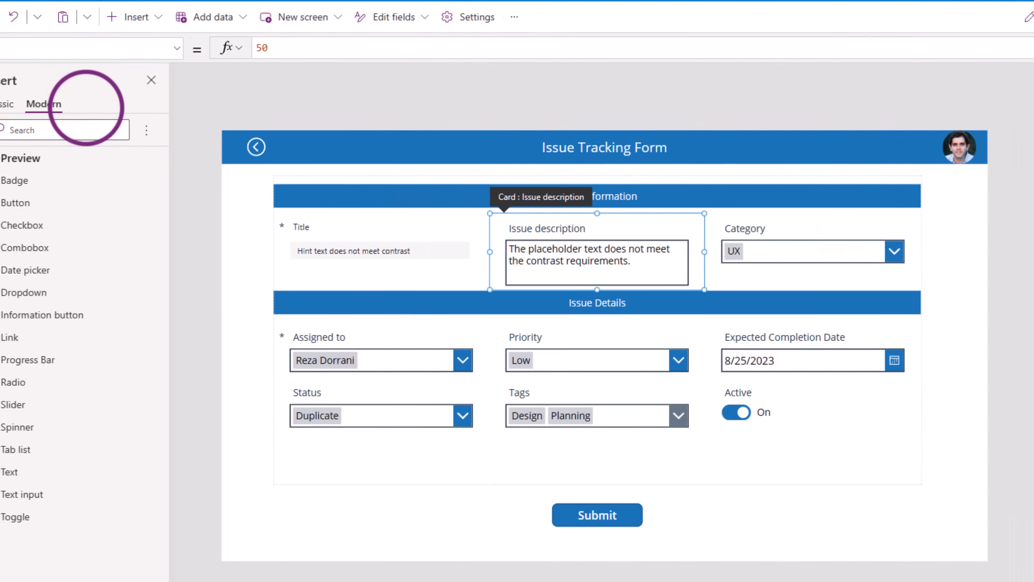
left_click(46, 495)
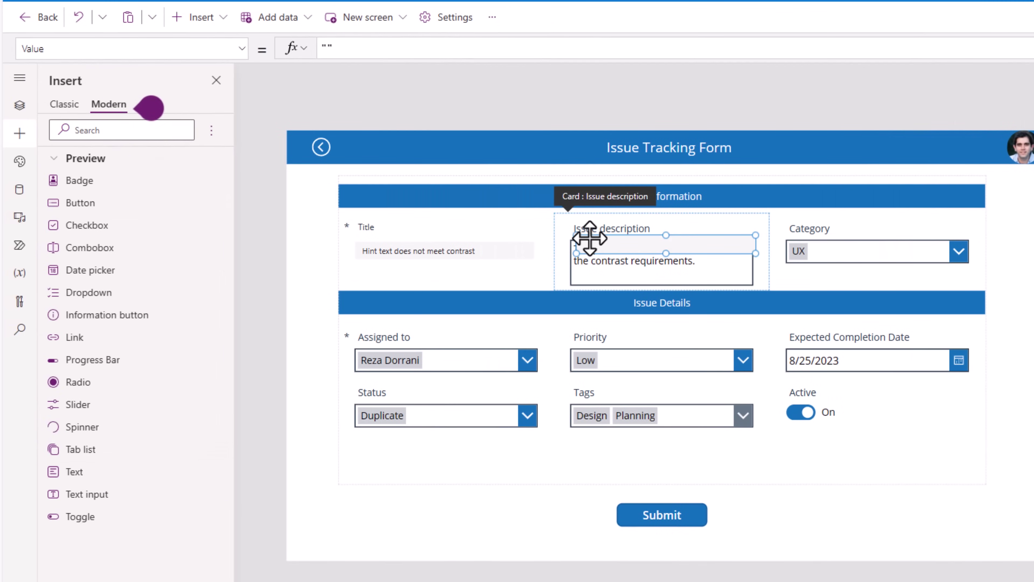
left_click(586, 260)
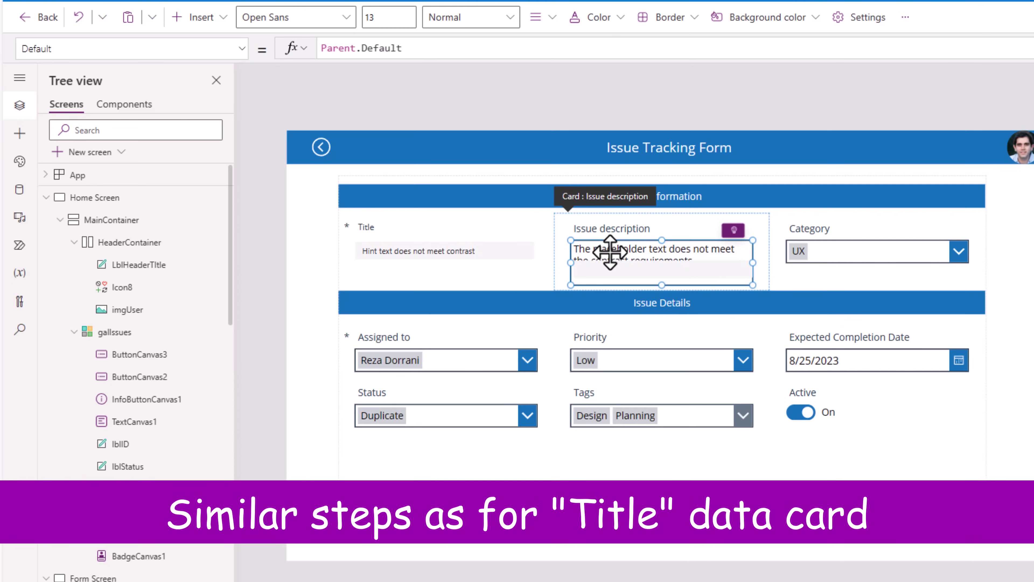
key("Delete")
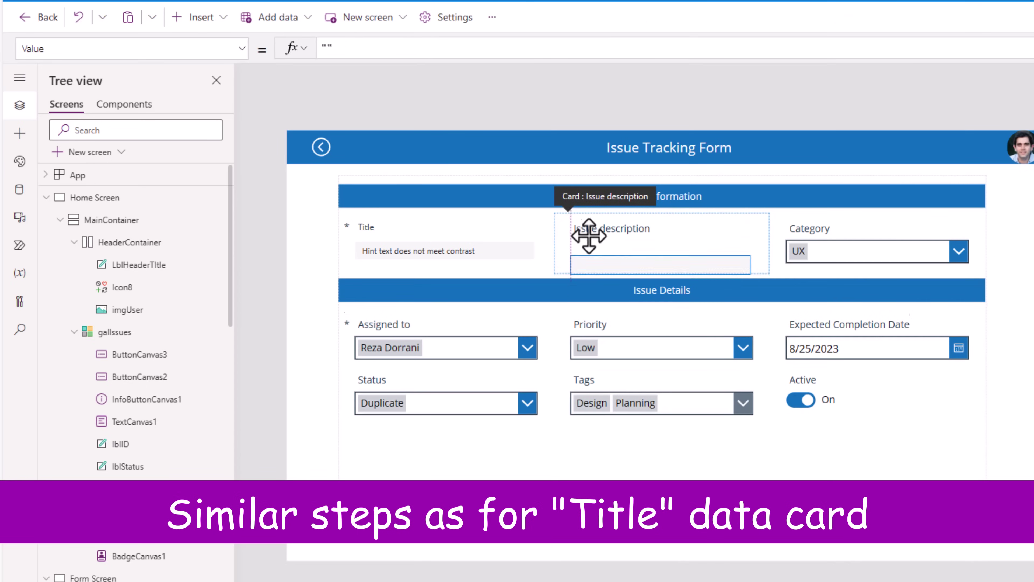
Step: Fix the Issue description card's error message by setting its Y formula to TextInputCanvas2.Y + TextInputCanvas2.Height
left_click(566, 205)
left_click(611, 224)
double_click(362, 48)
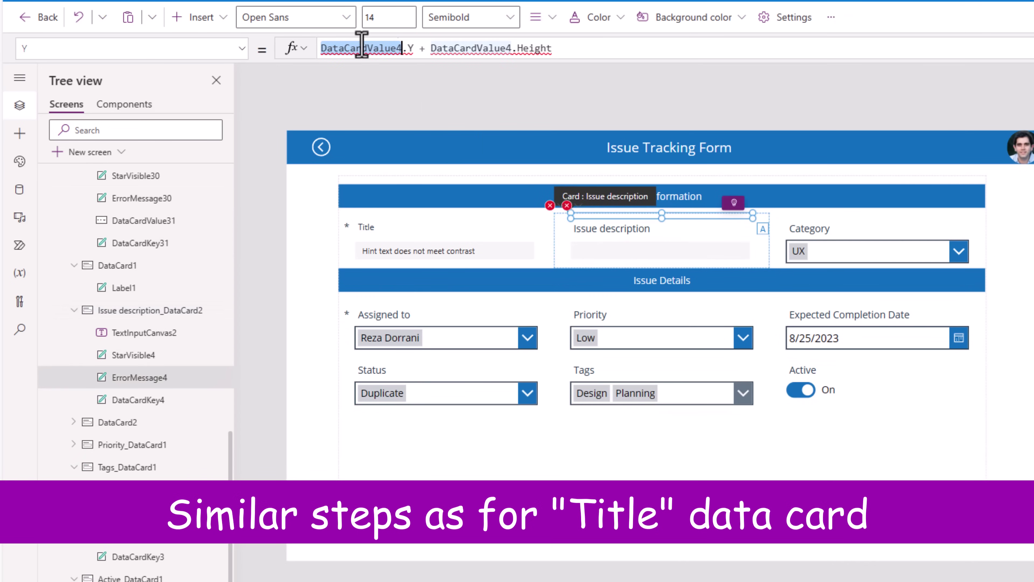
type("TextInputCanvas2")
double_click(473, 48)
type("TextInputCanvas2")
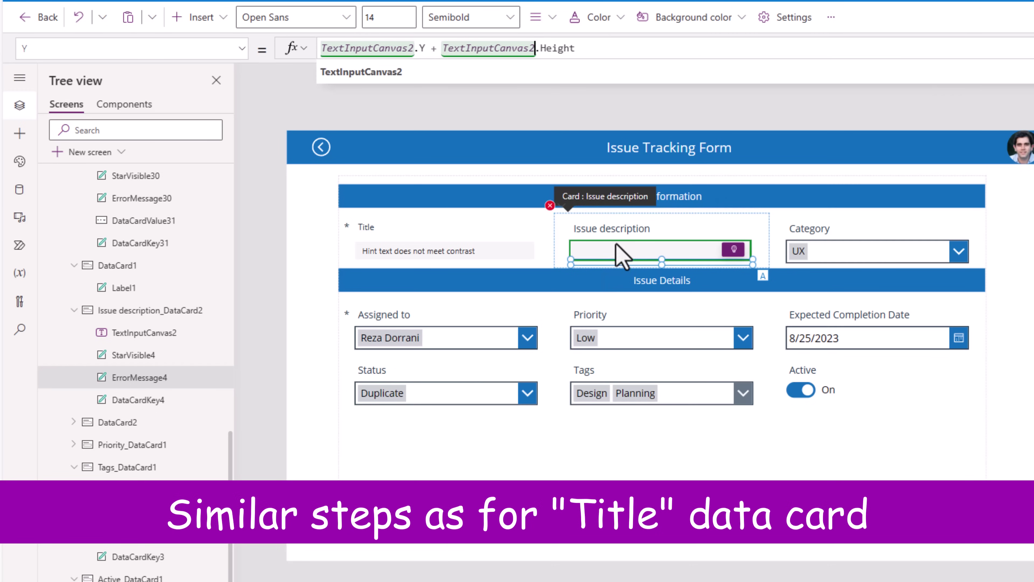
Step: Resolve the Issue description card's remaining formula error by setting its Update property to TextInputCanvas2.Value
left_click(580, 228)
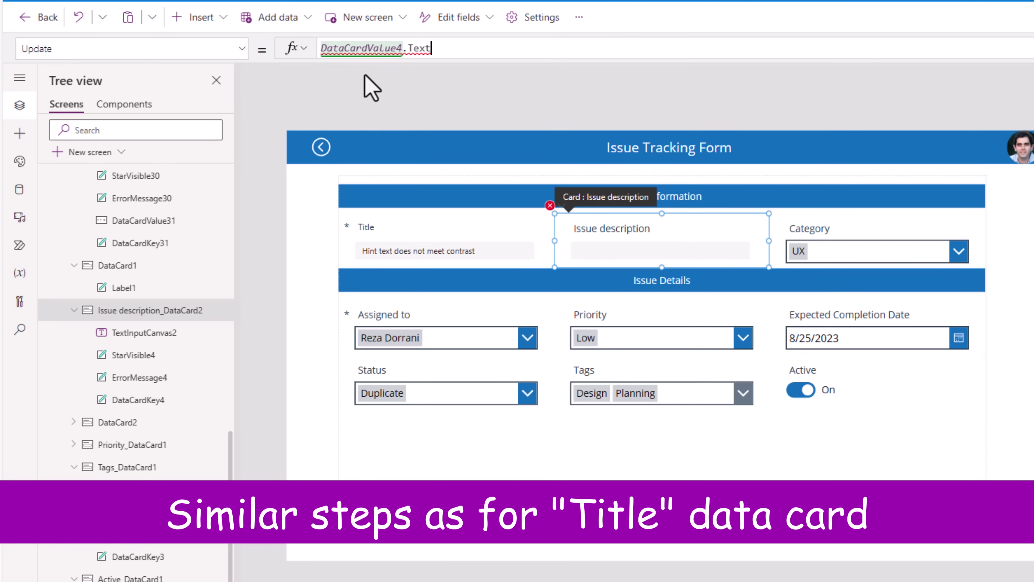
left_click_drag(433, 47, 294, 48)
type("TextInputCanvas2")
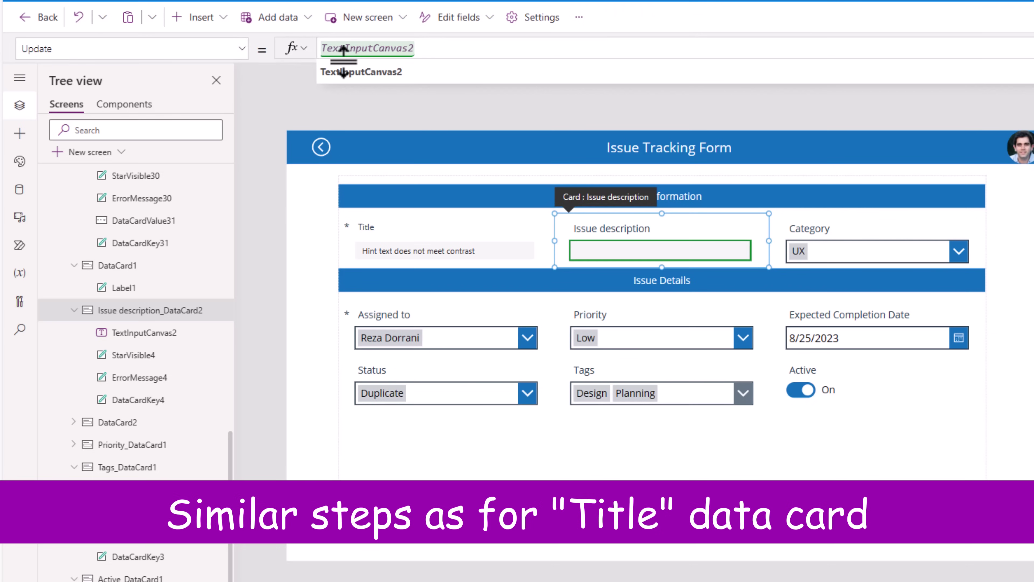
type(".Value")
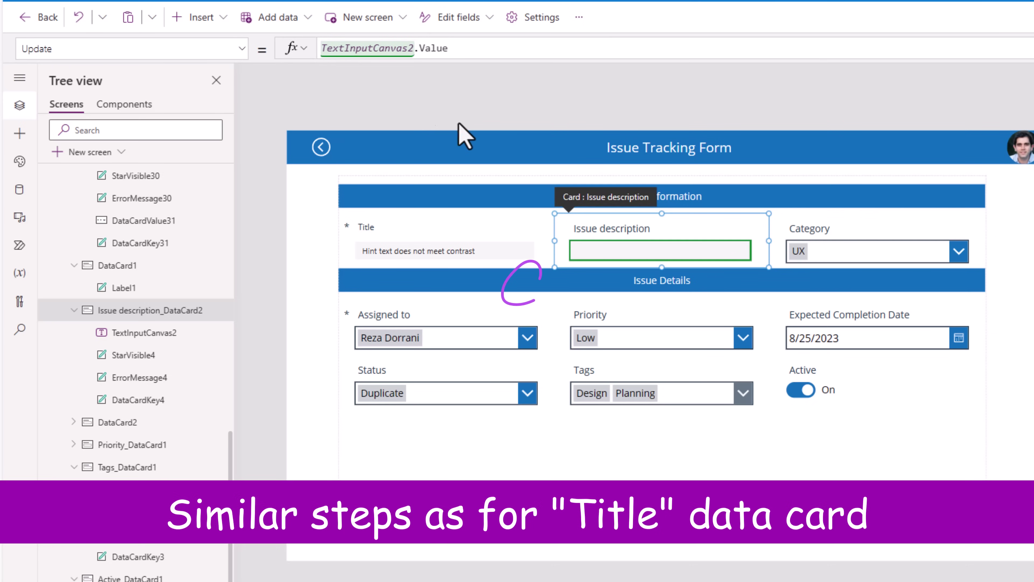
Step: Set TextInputCanvas2's Value property to Parent.Default and its mode to Multiline
left_click(620, 250)
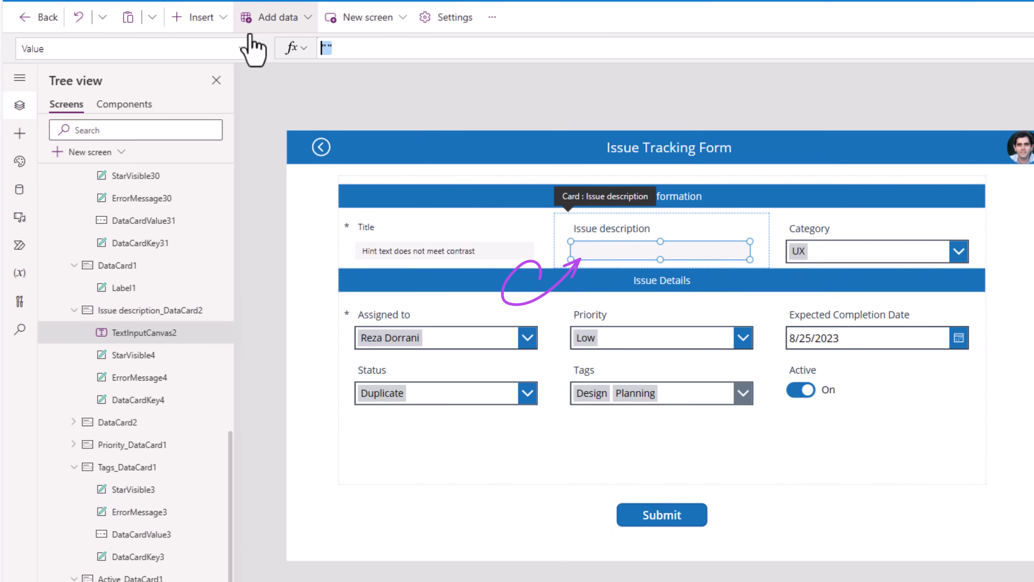
type("parent.Default")
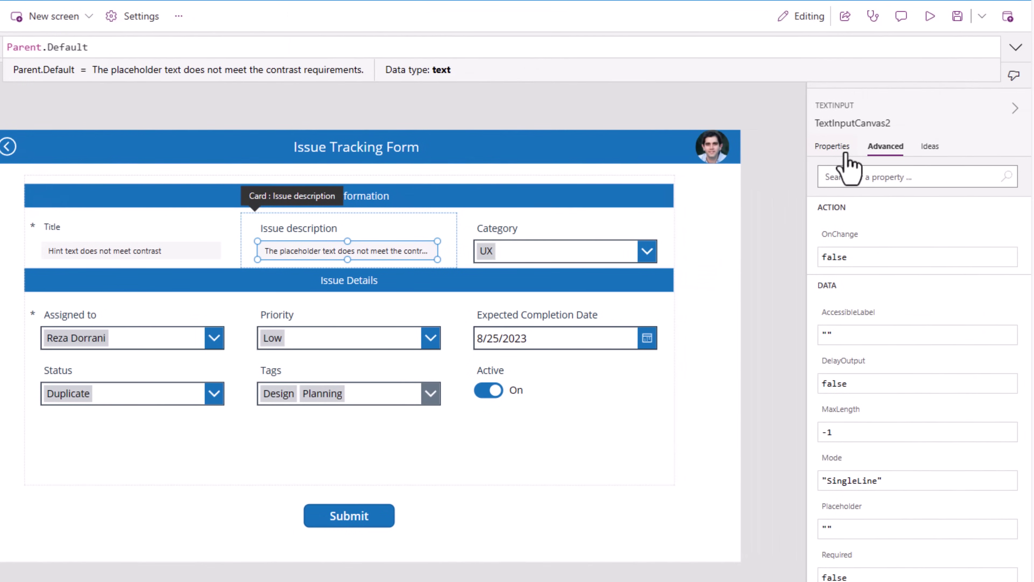
left_click(847, 155)
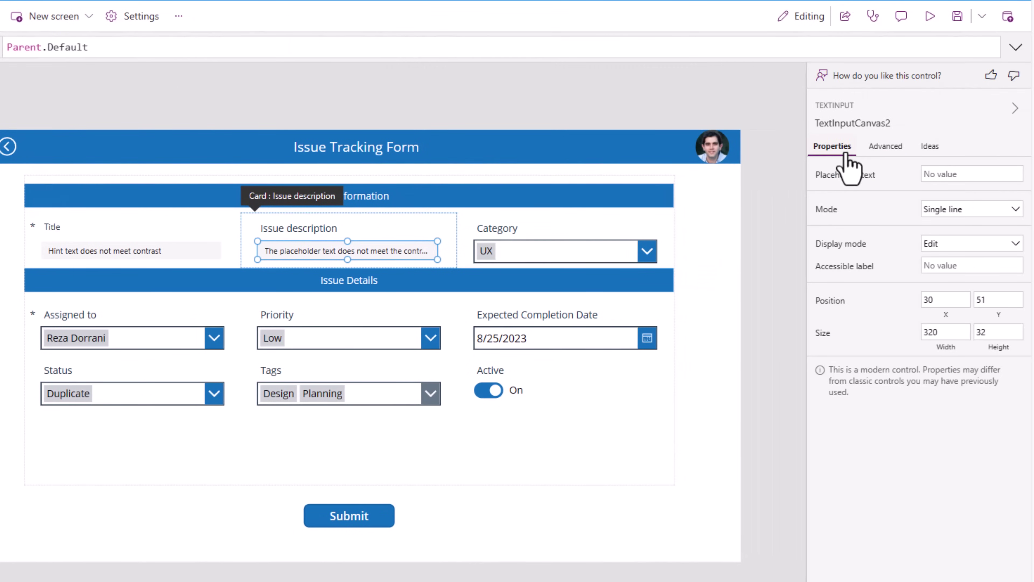
left_click(946, 211)
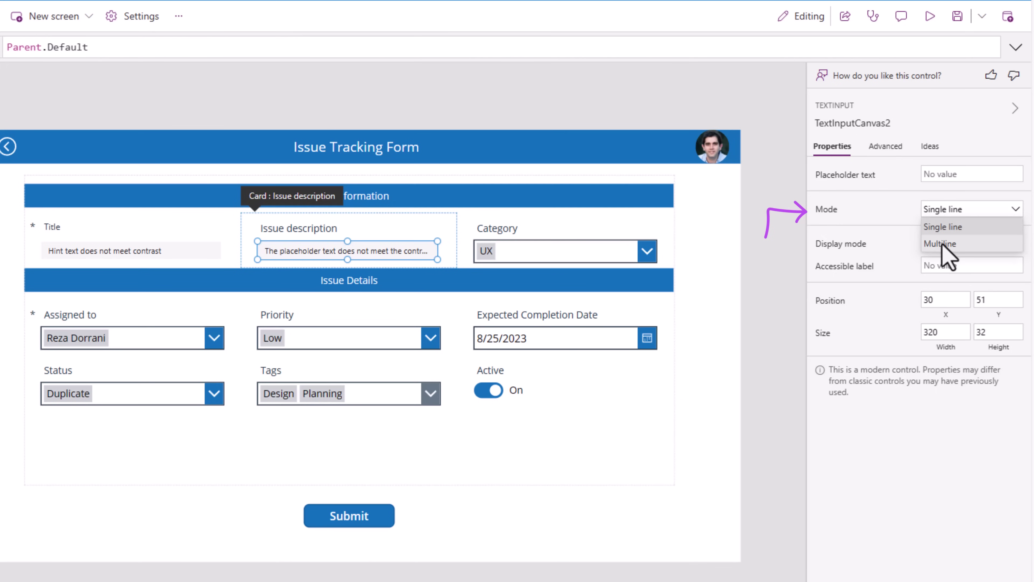
left_click(941, 244)
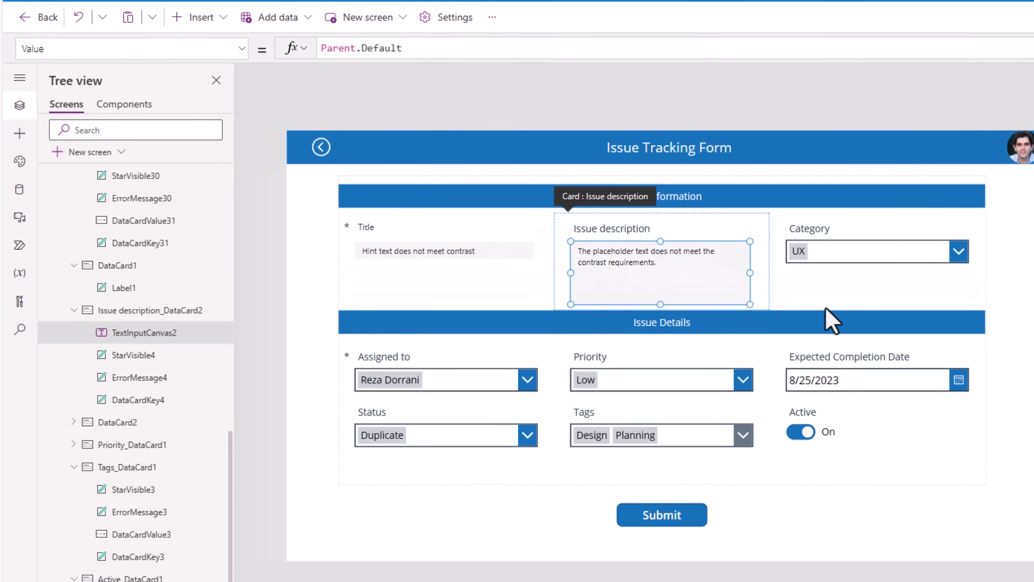
left_click(1019, 299)
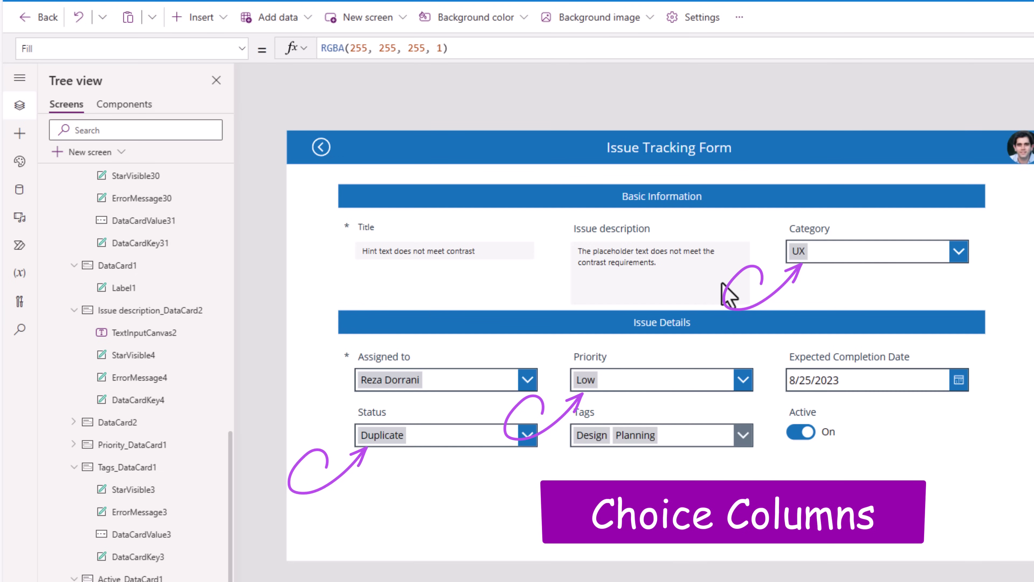
Step: Examine the Category, Priority and Status choice cards and the options offered by the classic Status combo box
left_click(833, 233)
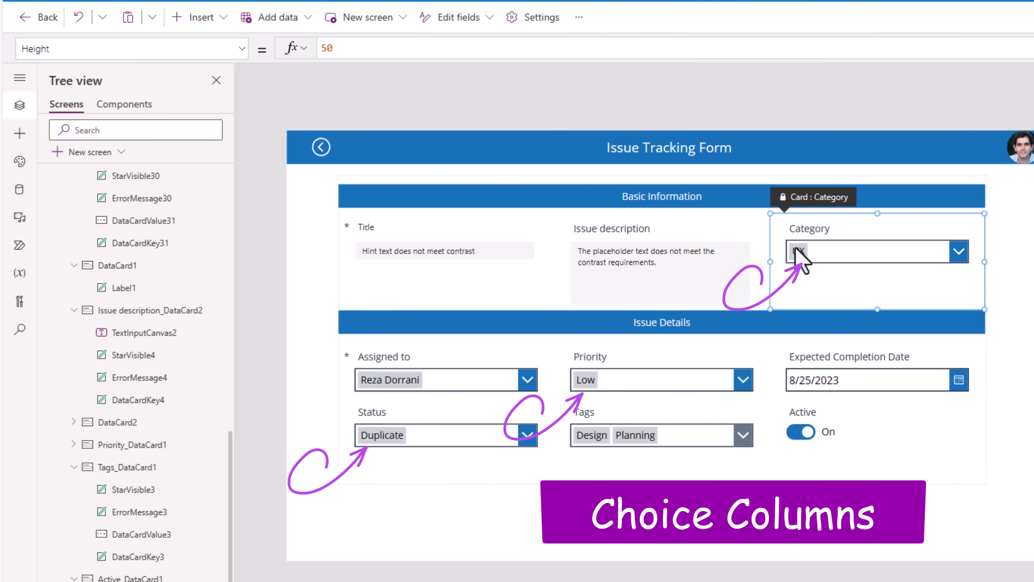
left_click(651, 363)
left_click(439, 418)
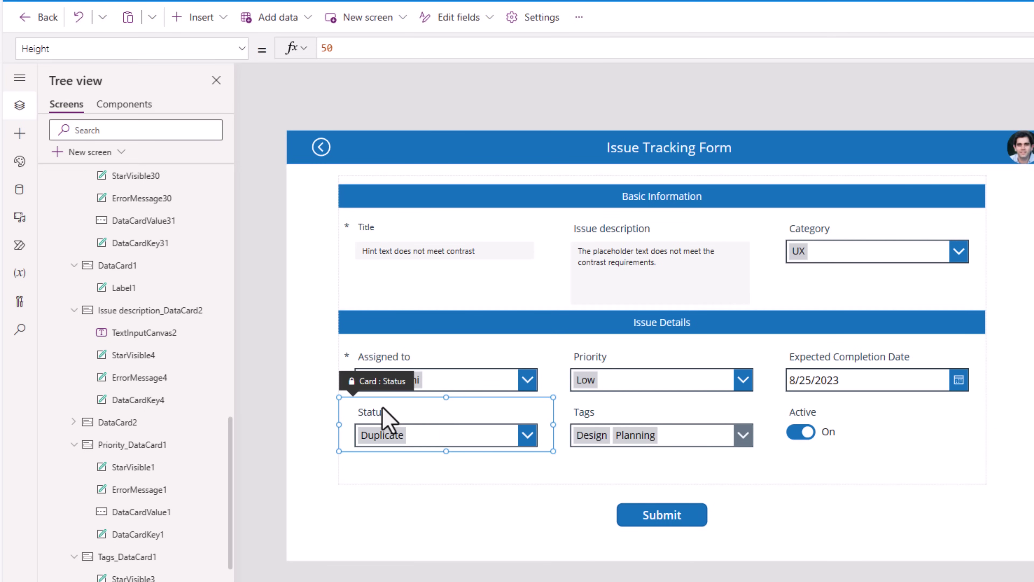
key("alt")
left_click(532, 440)
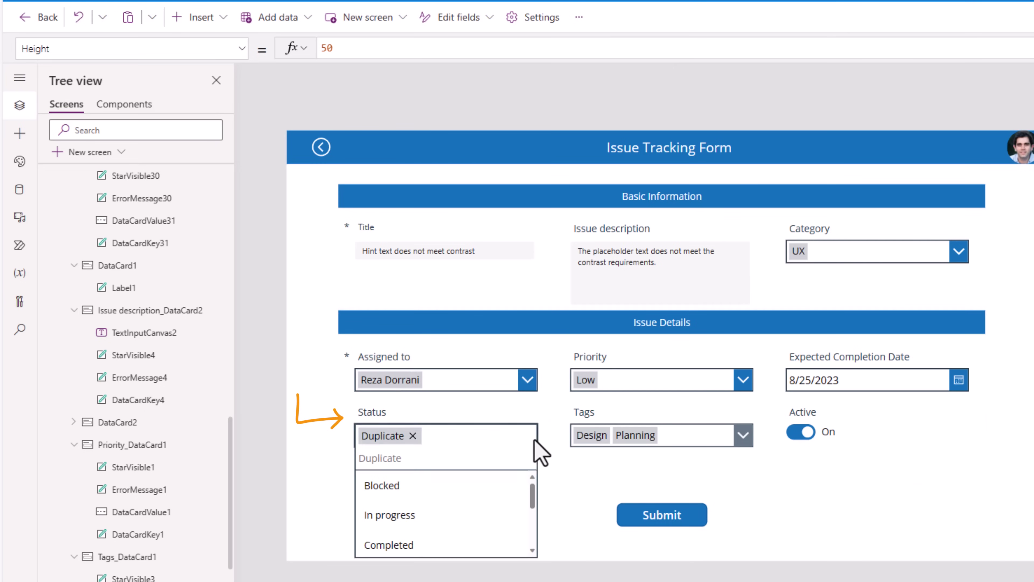
left_click(509, 432)
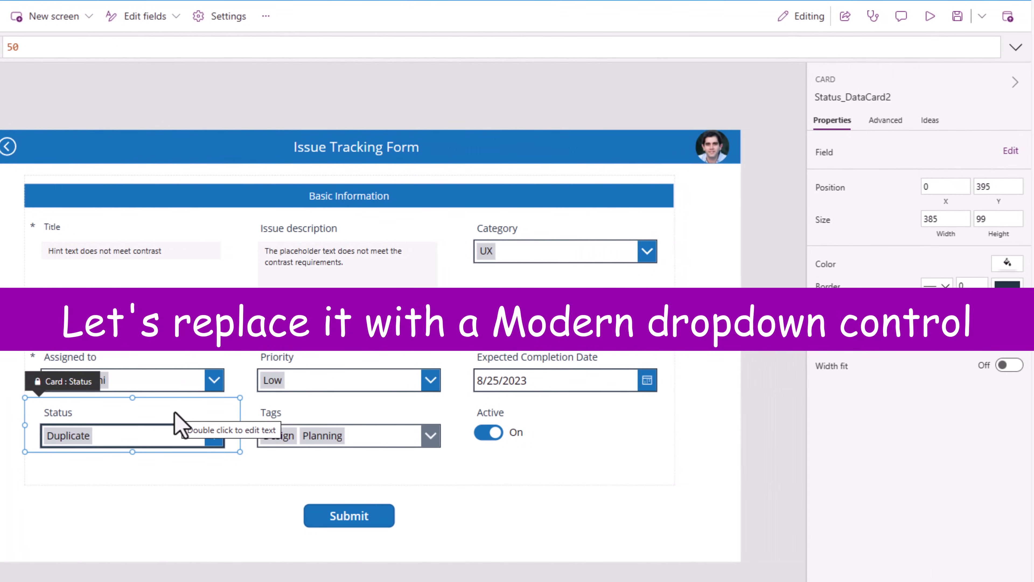
Step: Unlock the Status card and place a modern Dropdown inside it, above the classic combo box
left_click(885, 120)
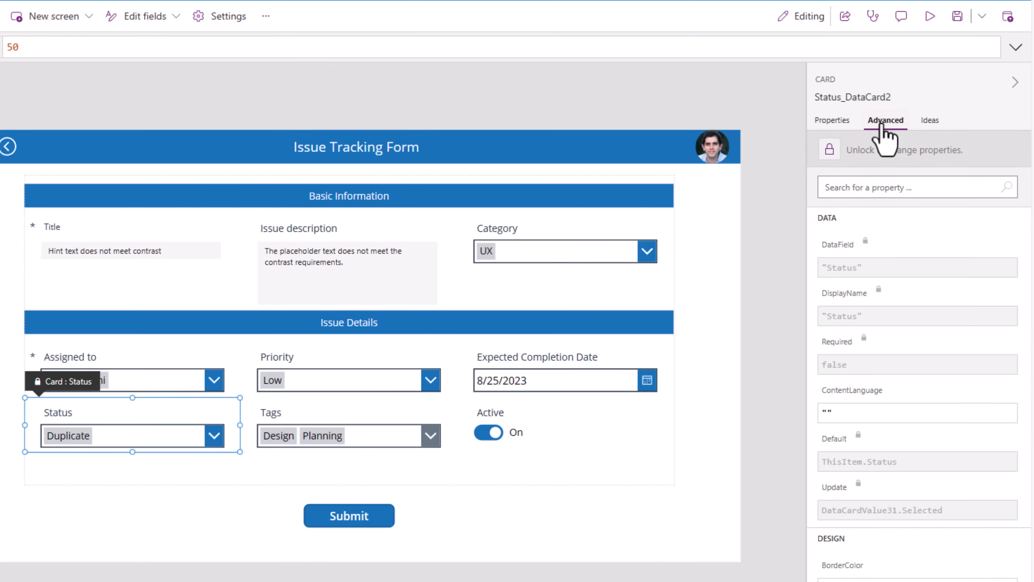
left_click(872, 161)
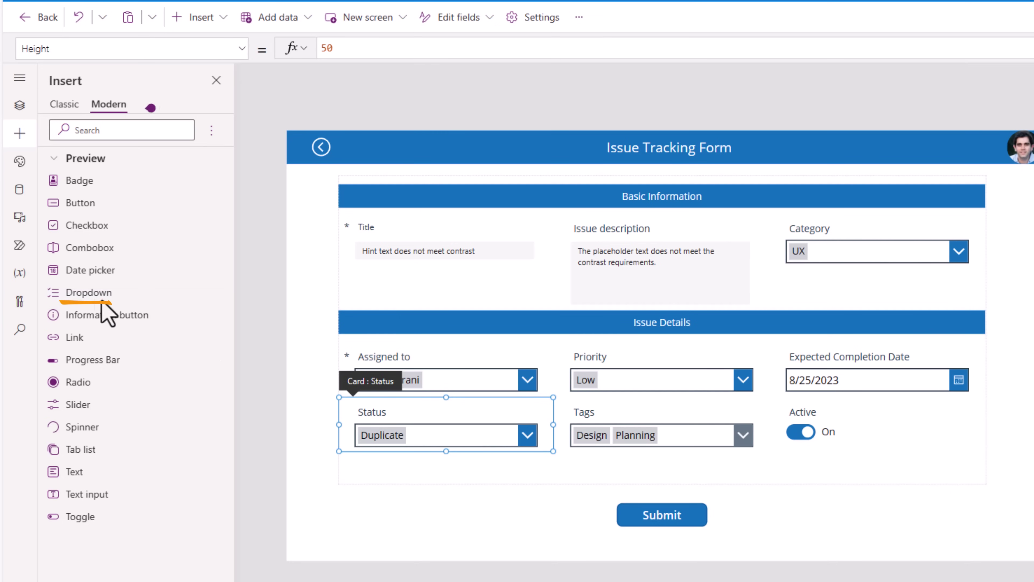
left_click_drag(102, 304, 455, 453)
left_click_drag(410, 428, 451, 420)
Step: Copy the Items formula Choices([@'Issue Tracking'].Status) from the classic Status combo box into the modern dropdown's Items property
left_click(405, 434)
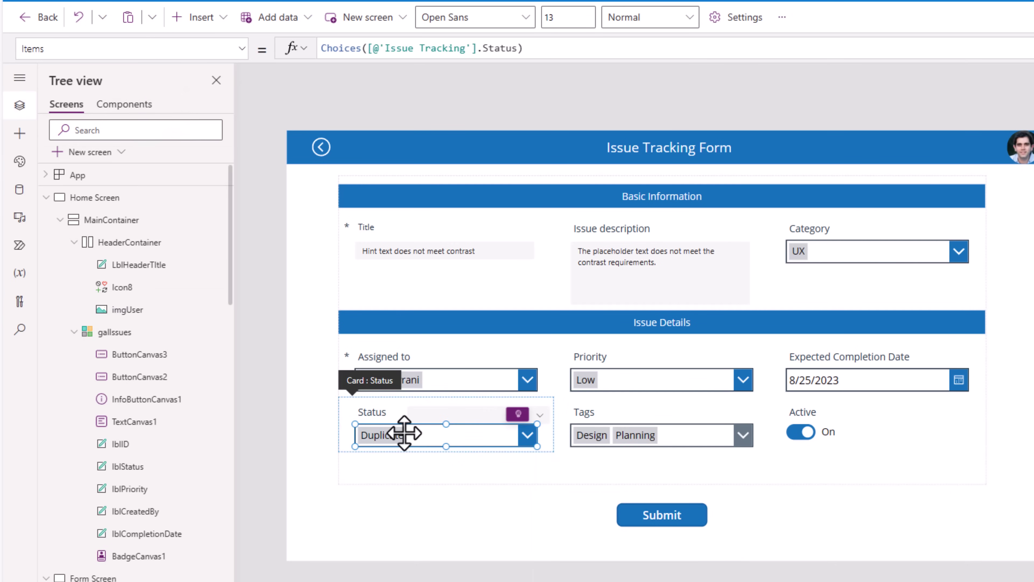
left_click(354, 48)
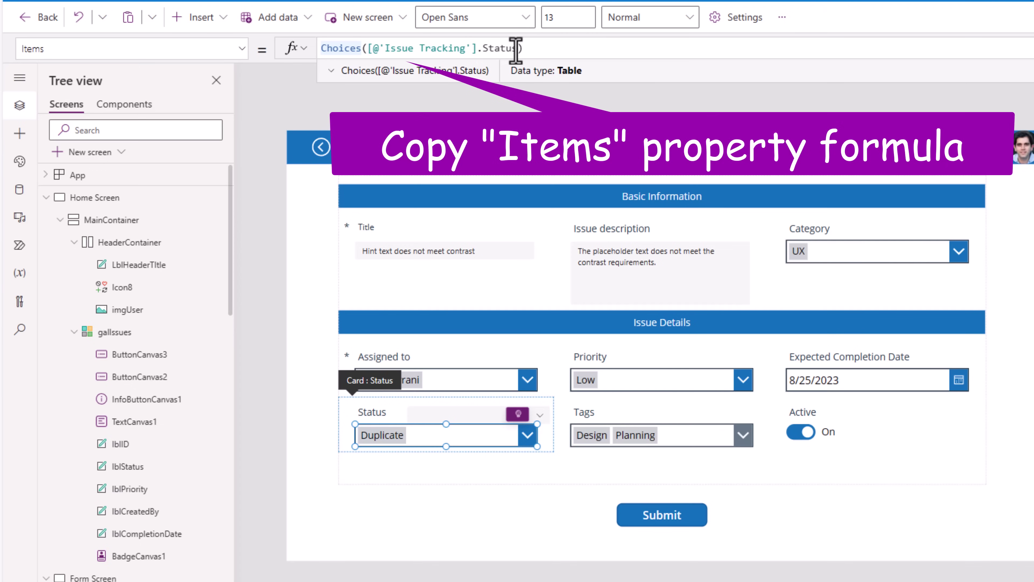
key("ctrl+a")
key("ctrl+c")
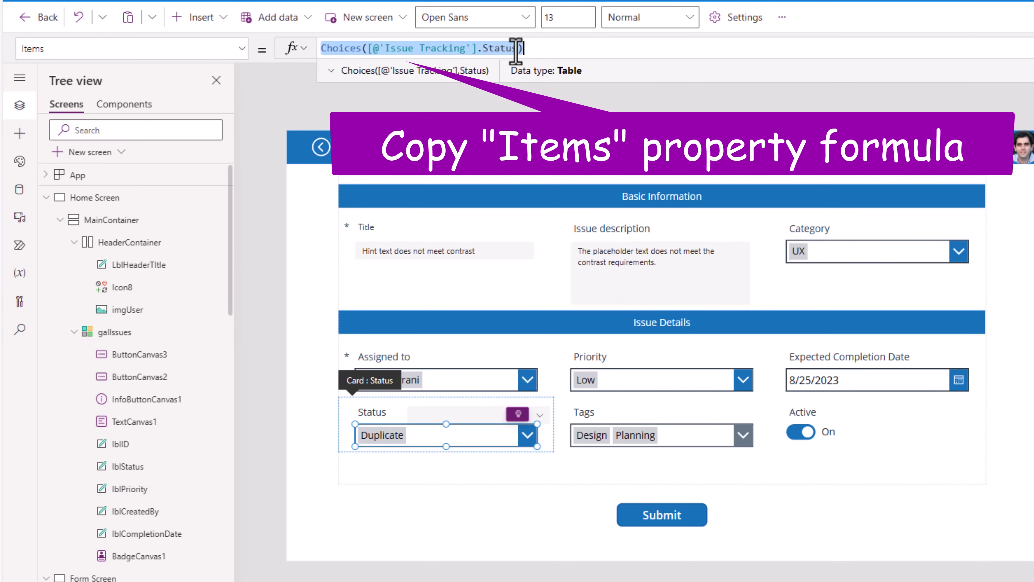
left_click(433, 410)
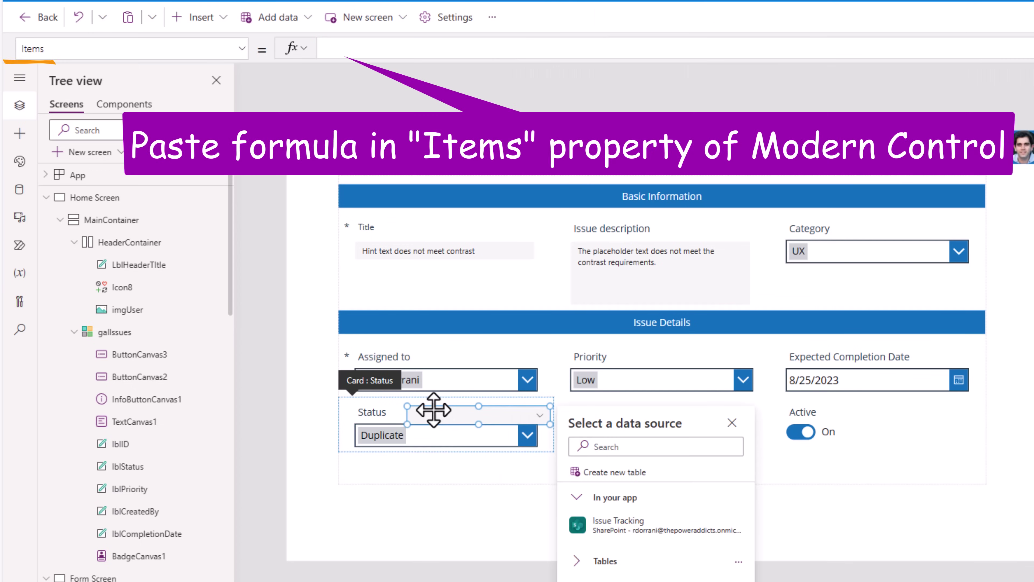
left_click(347, 54)
key("ctrl+v")
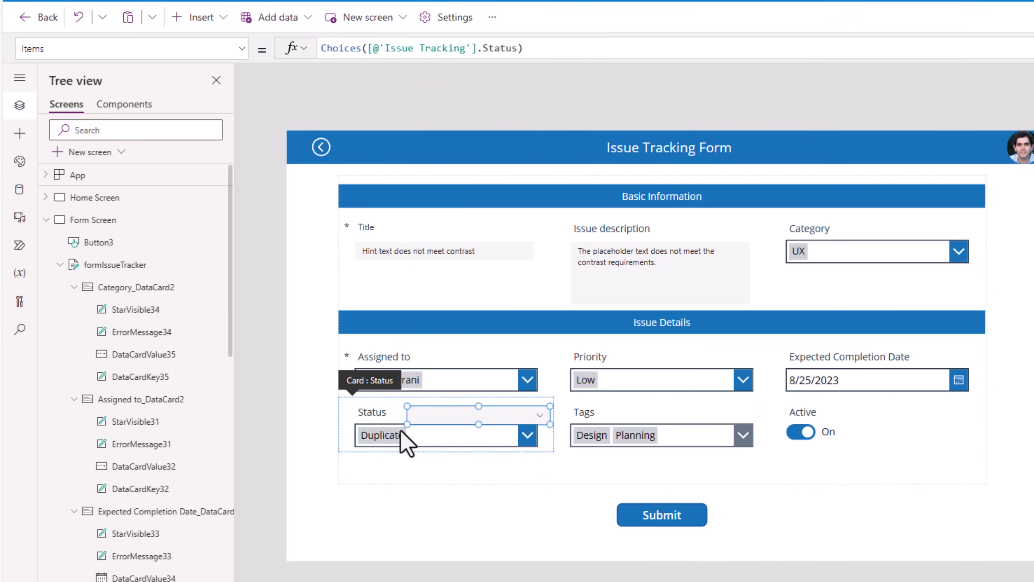
Step: Delete the classic Status combo box and move the modern dropdown into its place under the Status label
left_click(394, 435)
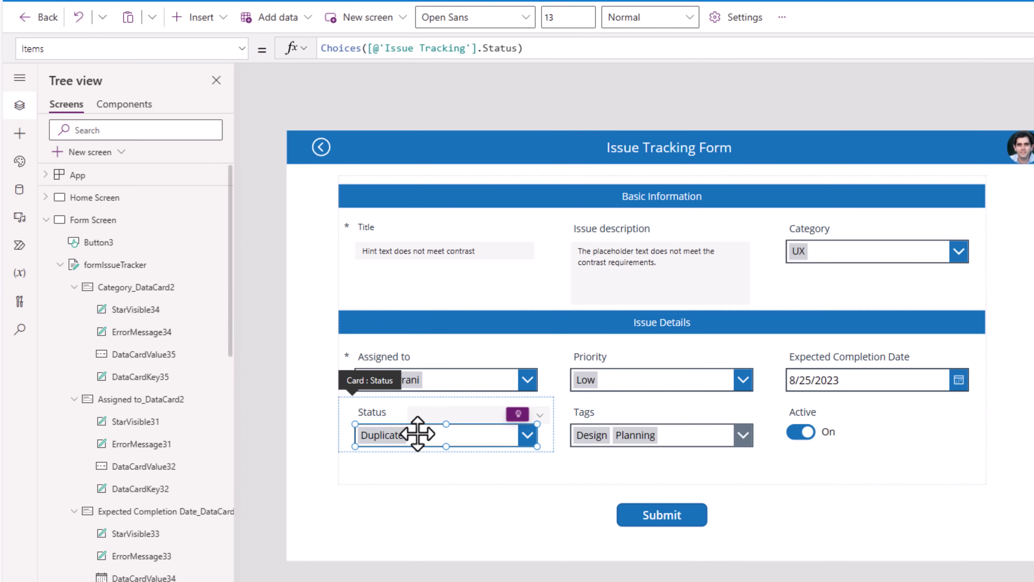
key("Delete")
left_click(448, 421)
left_click_drag(447, 414, 387, 426)
Step: Fix the Status card's error message by setting its Y formula to DropdownCanvas1.Y + DropdownCanvas1.Height
left_click(362, 399)
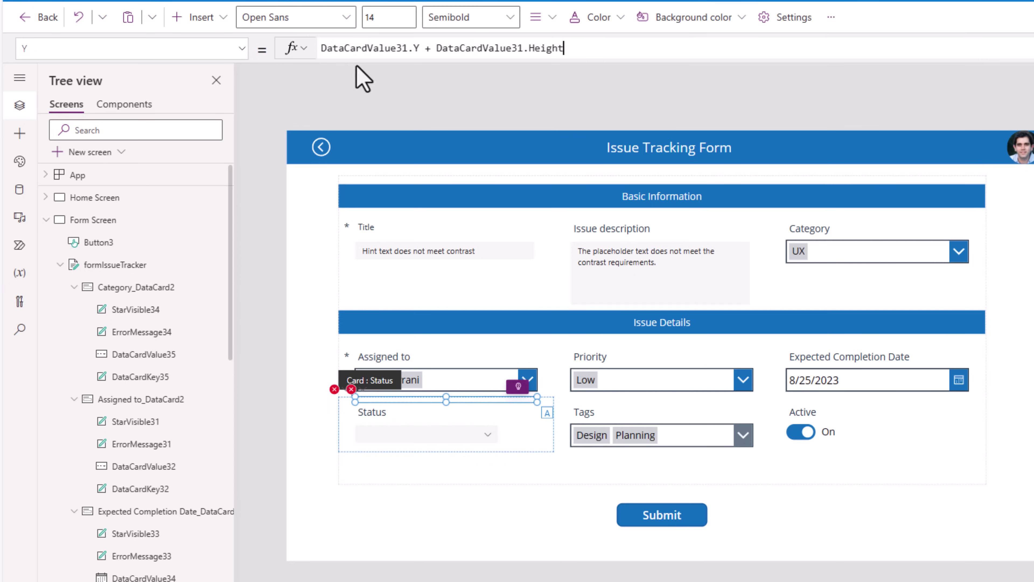
double_click(355, 47)
type("DropdownCanvas1")
double_click(486, 48)
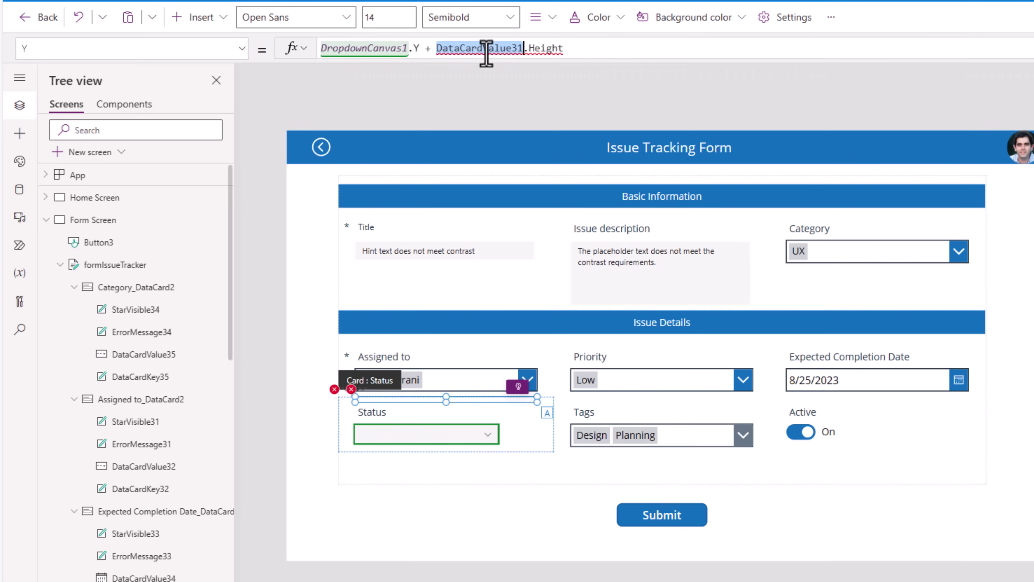
type("DropdownCanvas1")
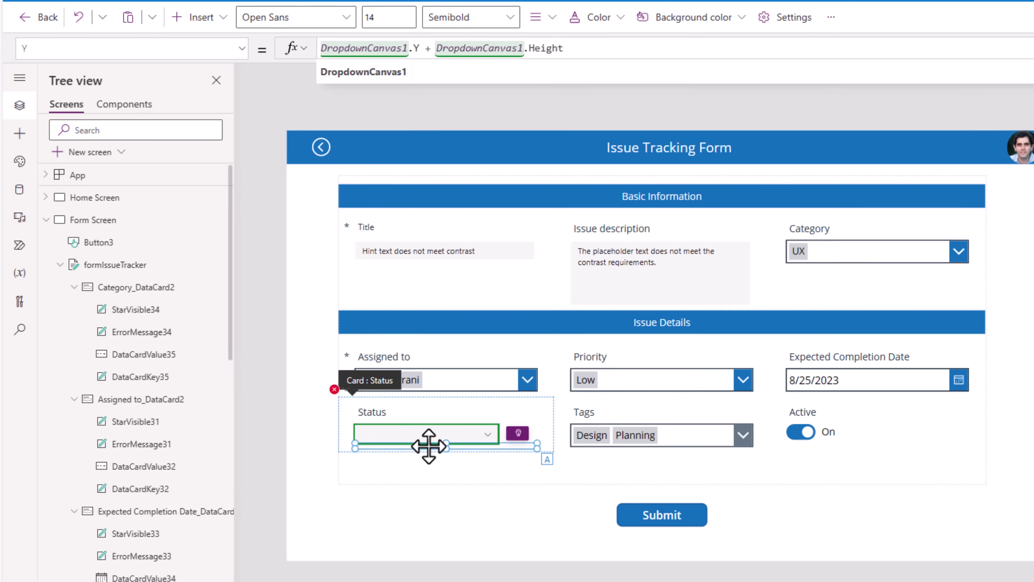
Step: Resolve the Status card's remaining formula error by setting its Update property to DropdownCanvas1.Selected
left_click(334, 390)
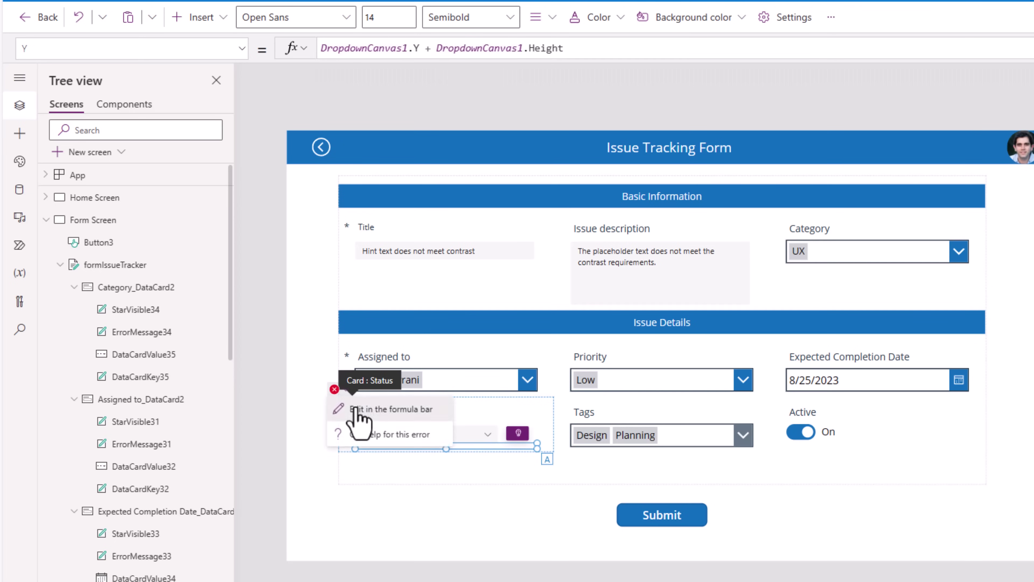
left_click(367, 407)
left_click(367, 53)
left_click_drag(532, 50, 216, 44)
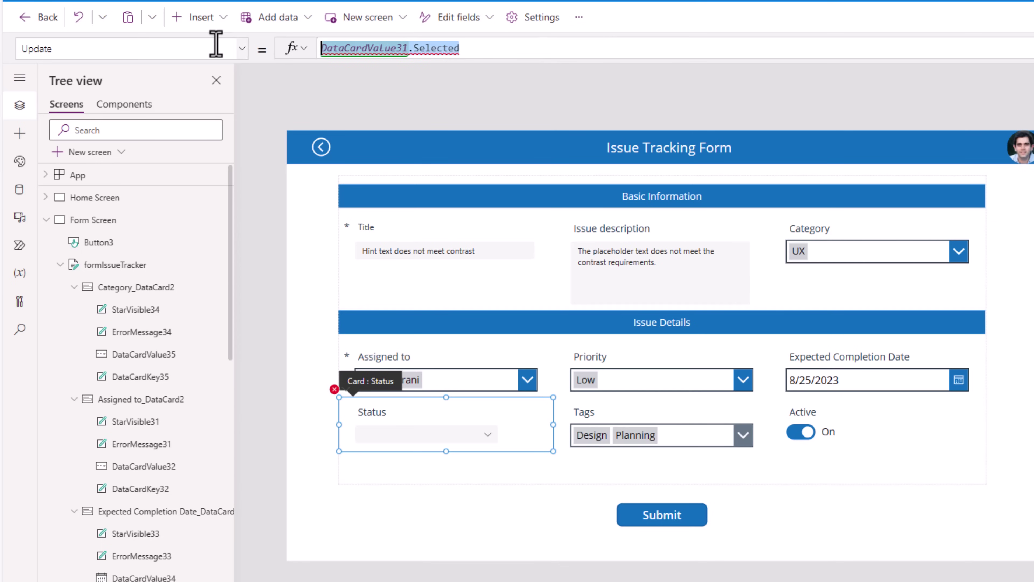
type("DropdownCanvas1")
type(".s")
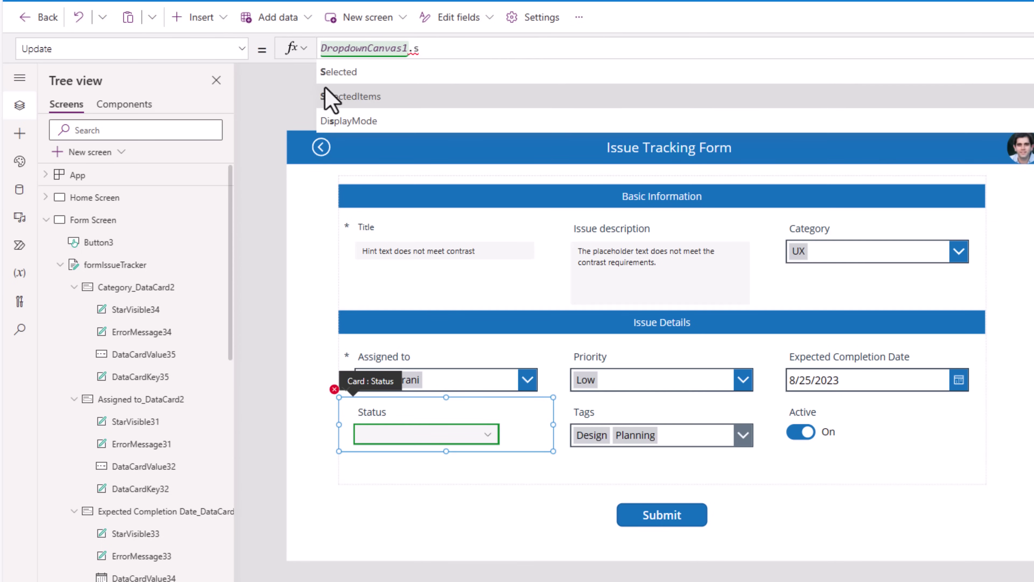
key("Tab")
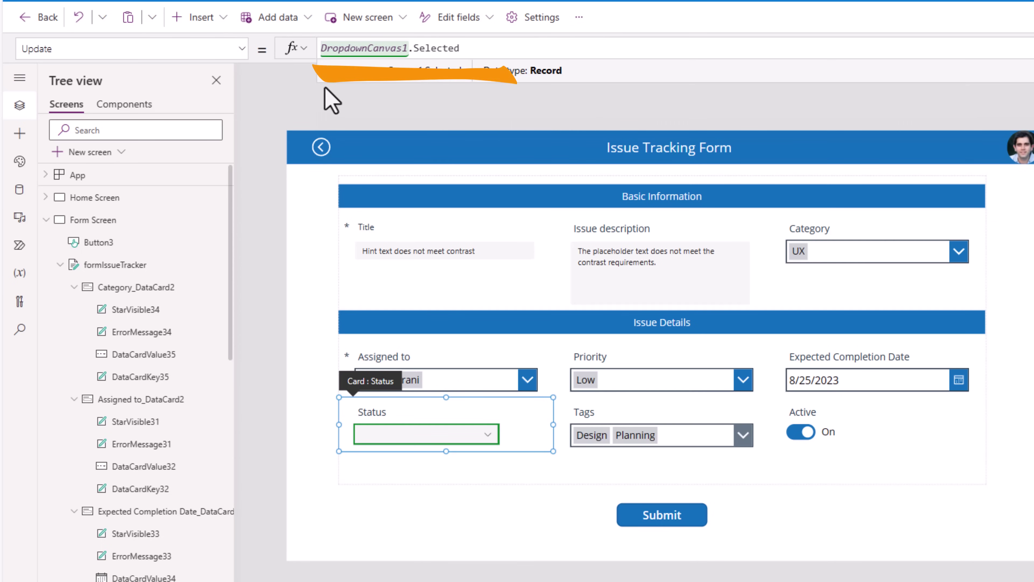
Step: Add a display field to the modern Status dropdown and check its list of choices
left_click(377, 434)
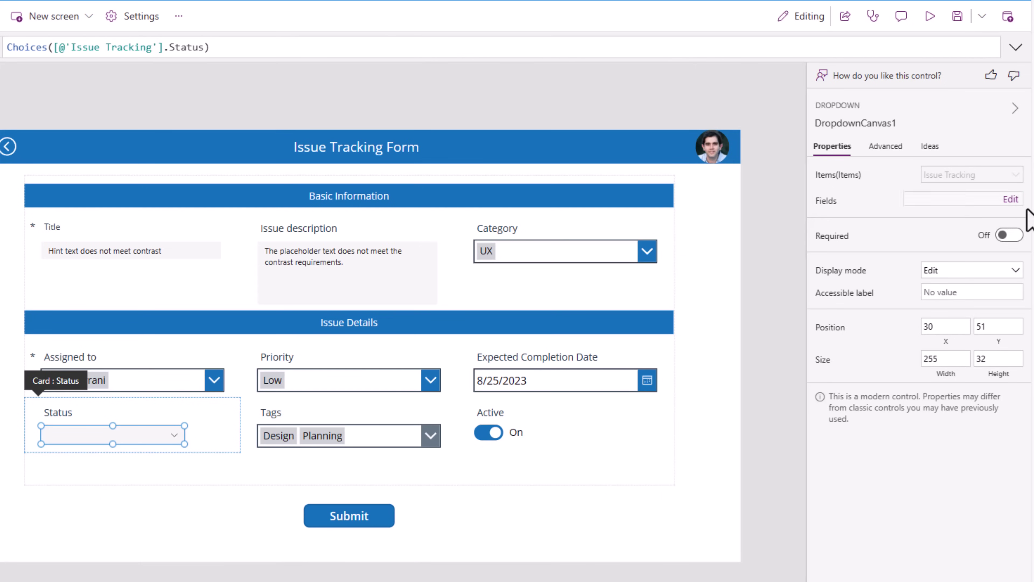
left_click(1010, 200)
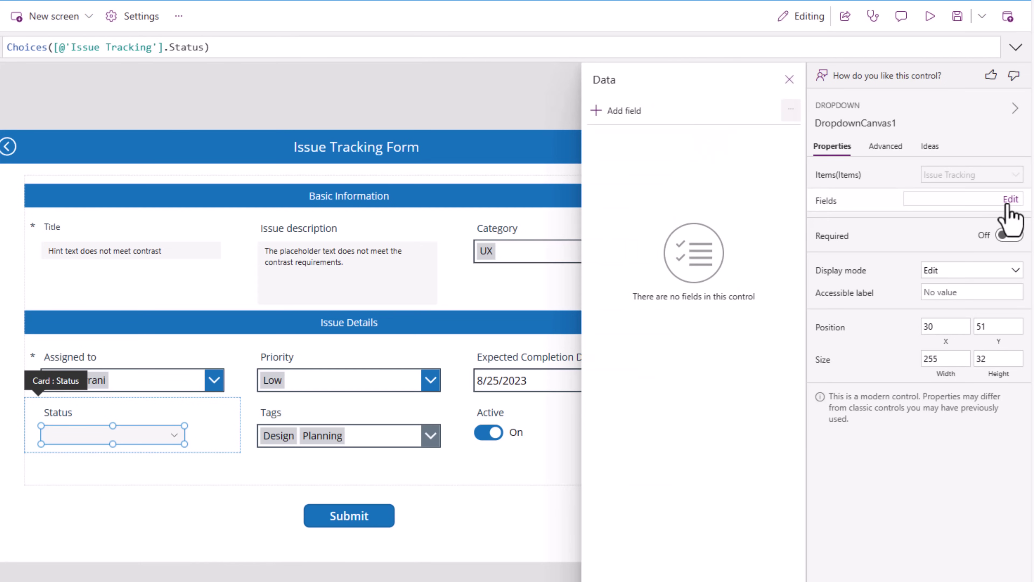
left_click(596, 111)
left_click(610, 197)
left_click(626, 228)
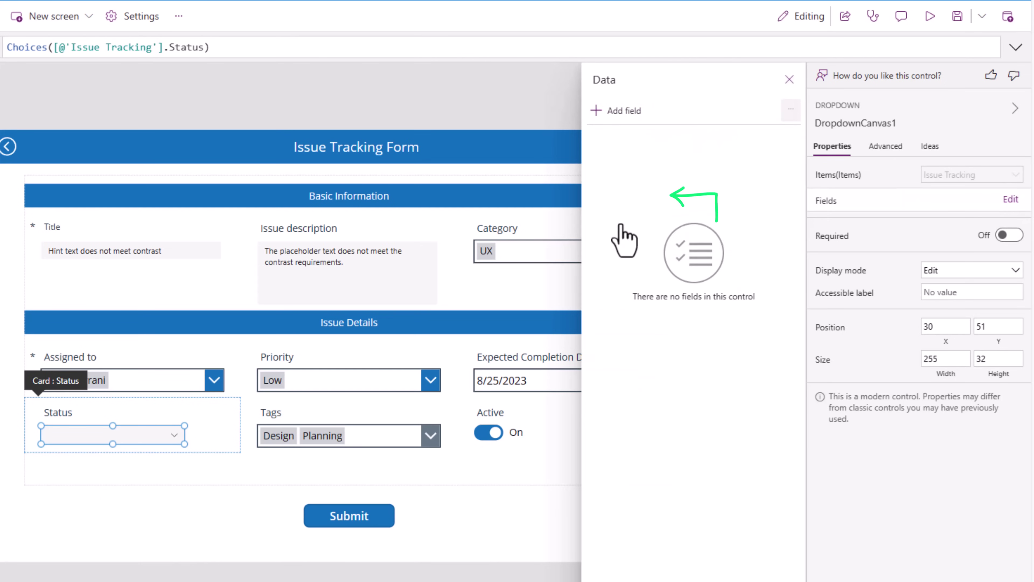
left_click(789, 80)
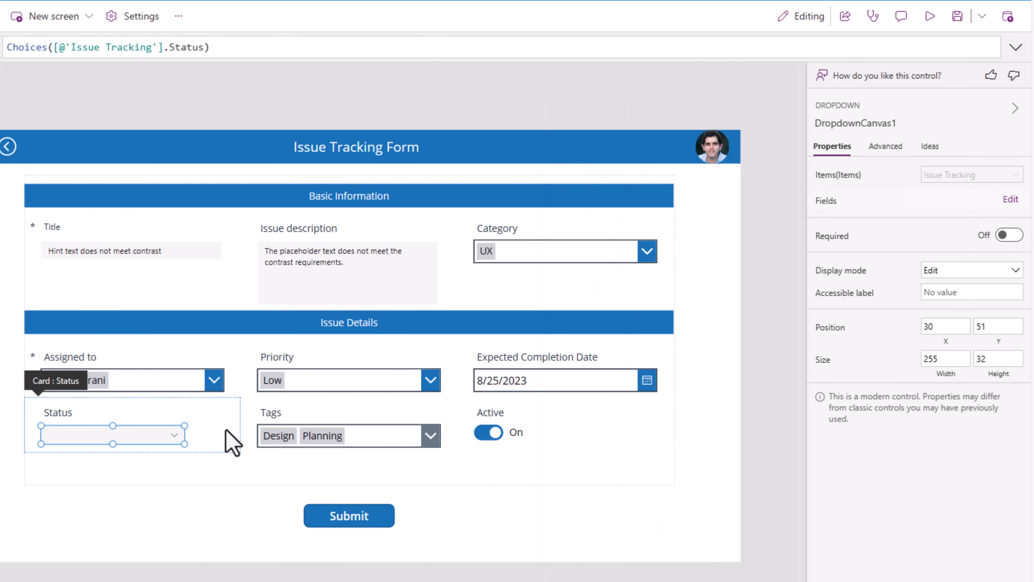
left_click(186, 438)
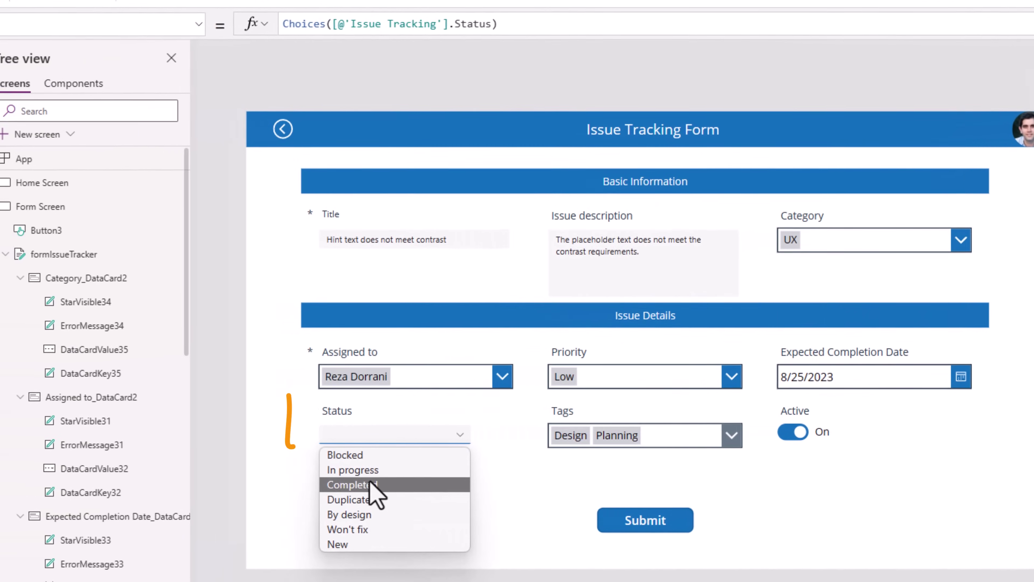
left_click(490, 450)
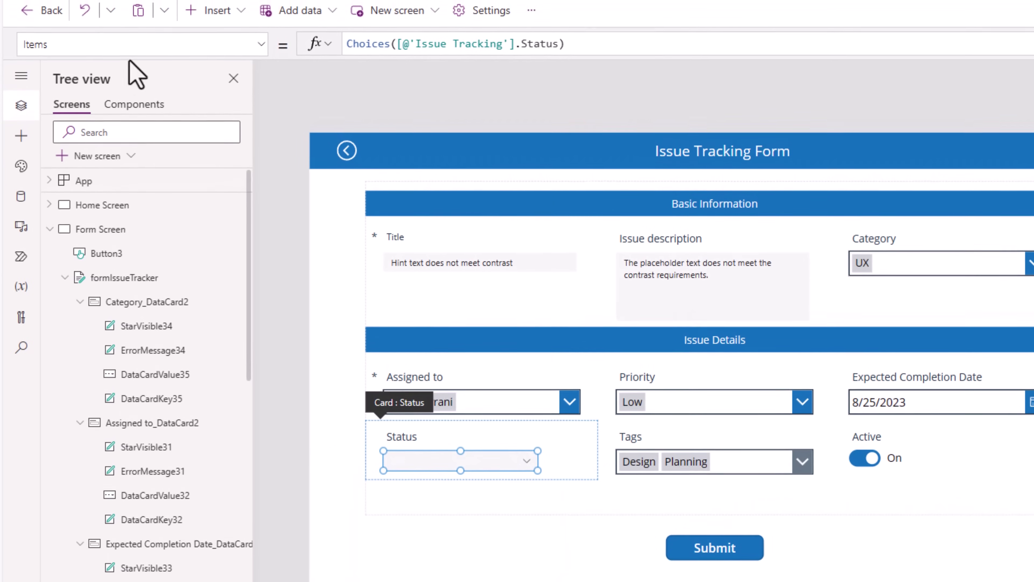
Step: Set the Status dropdown's DefaultSelectedItems property to Parent.Default
left_click(105, 21)
type("DefaultSelectedItems")
key("Tab")
left_click(385, 53)
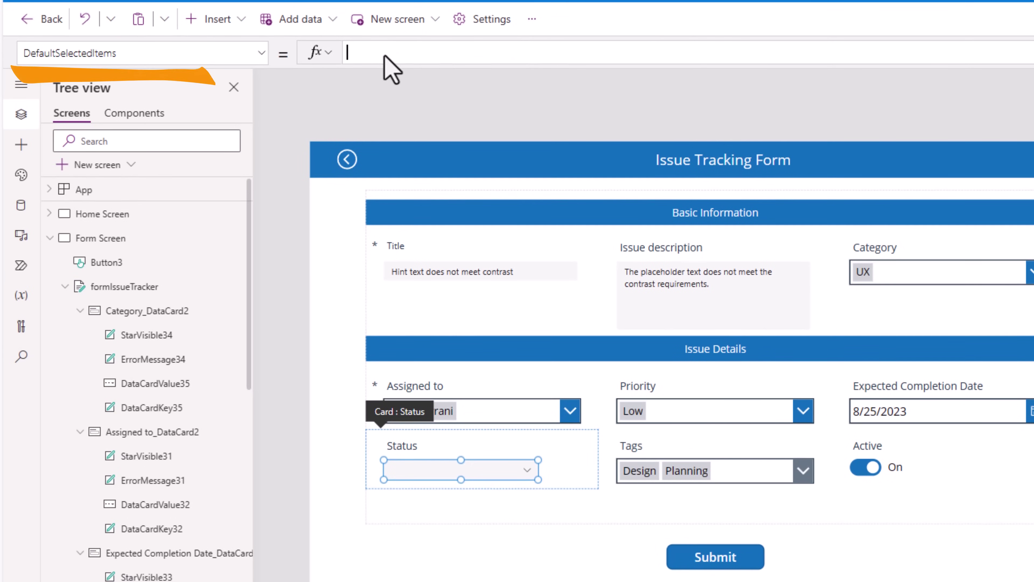
type("Parent.")
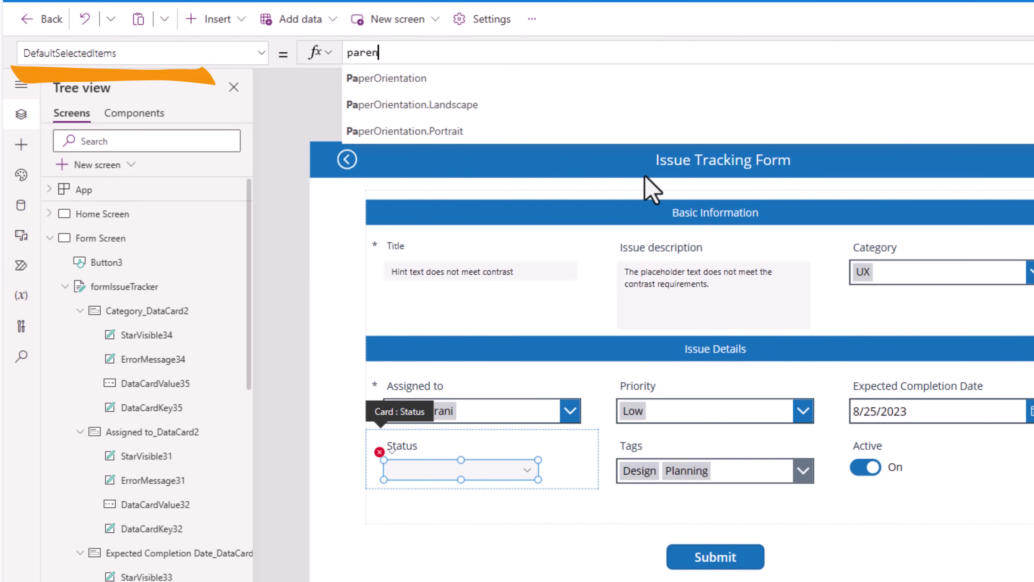
type("Default")
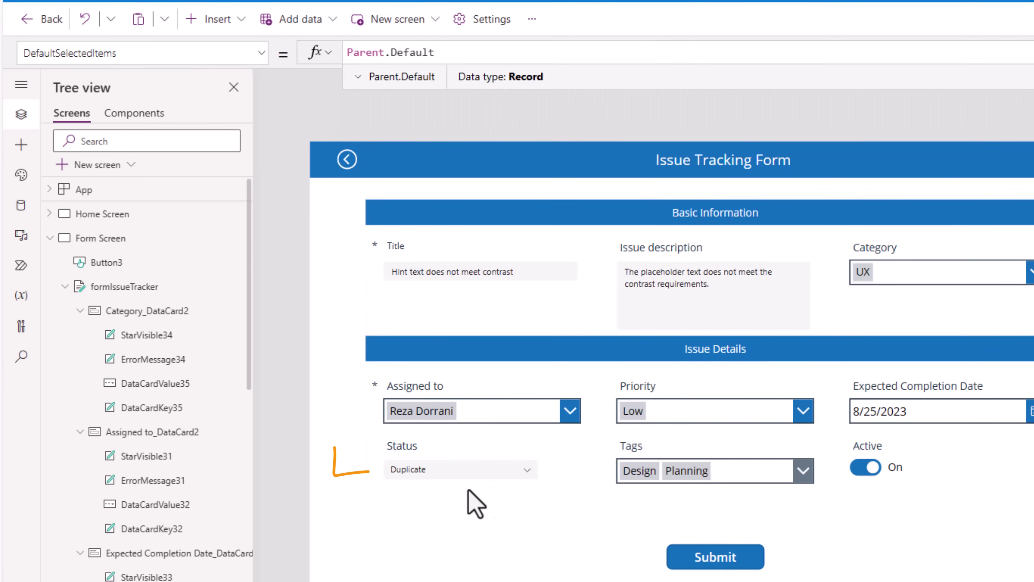
Step: Test the Status dropdown by selecting Completed and switching to In progress
left_click(525, 473)
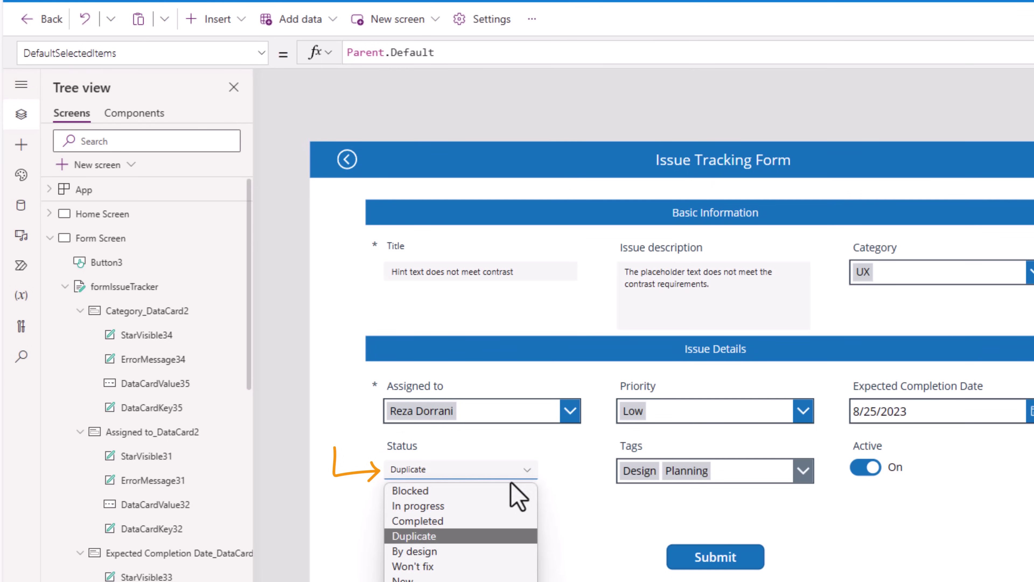
left_click(440, 520)
left_click(528, 475)
left_click(495, 506)
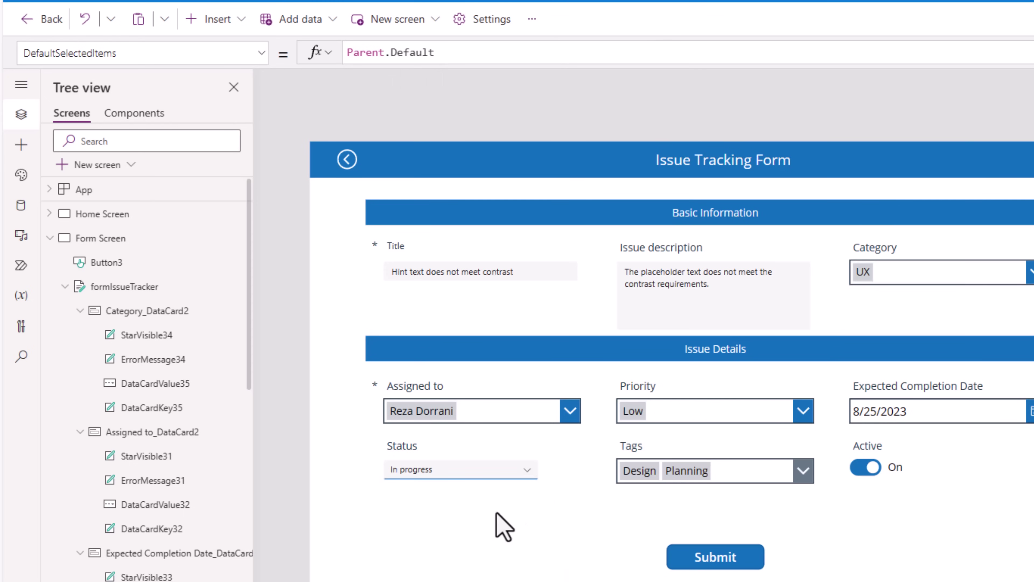
left_click(537, 469)
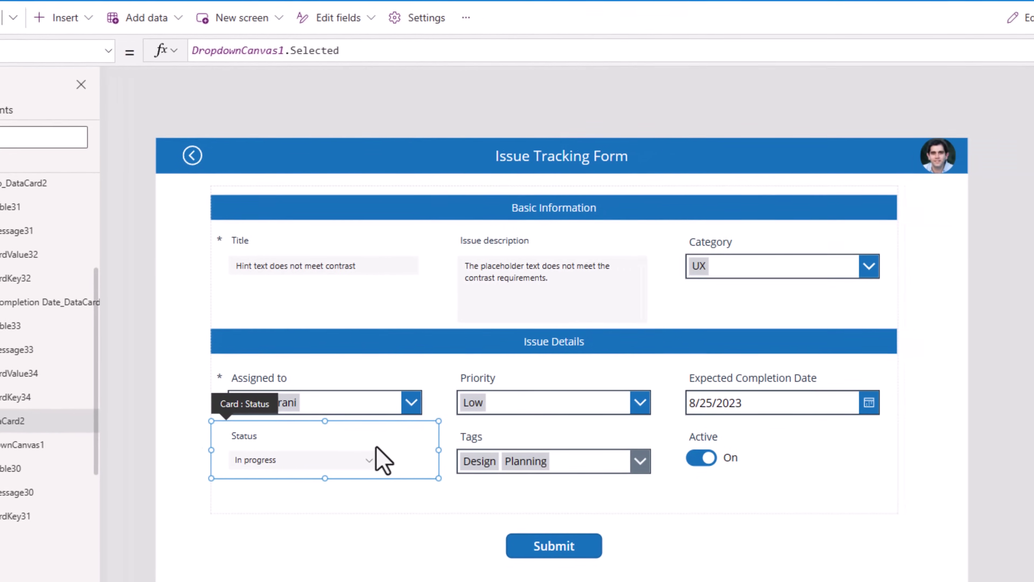
Step: Unlock the Category card and insert a modern Tab list control into it
left_click(765, 256)
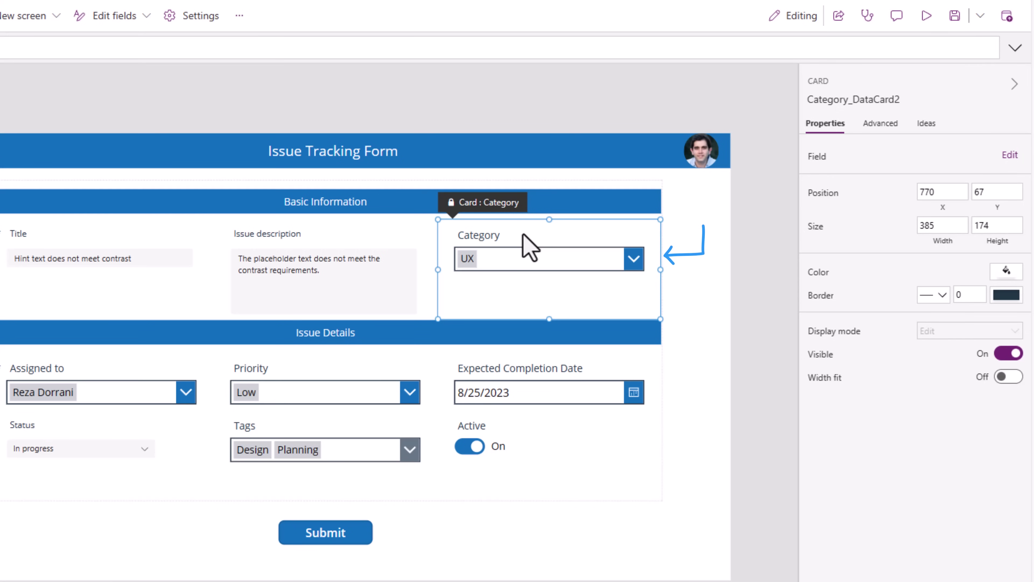
left_click(630, 260)
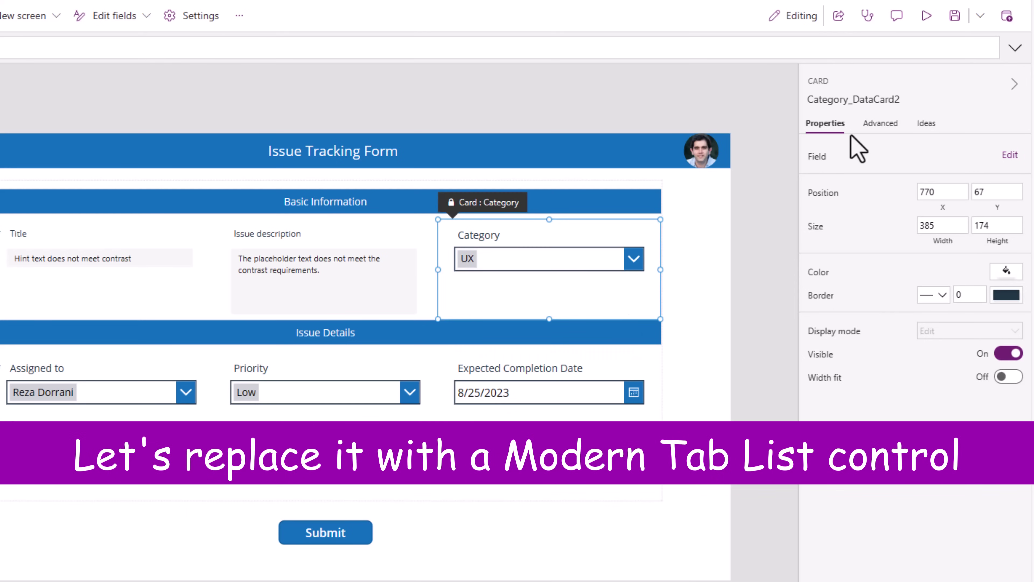
left_click(879, 126)
left_click(862, 163)
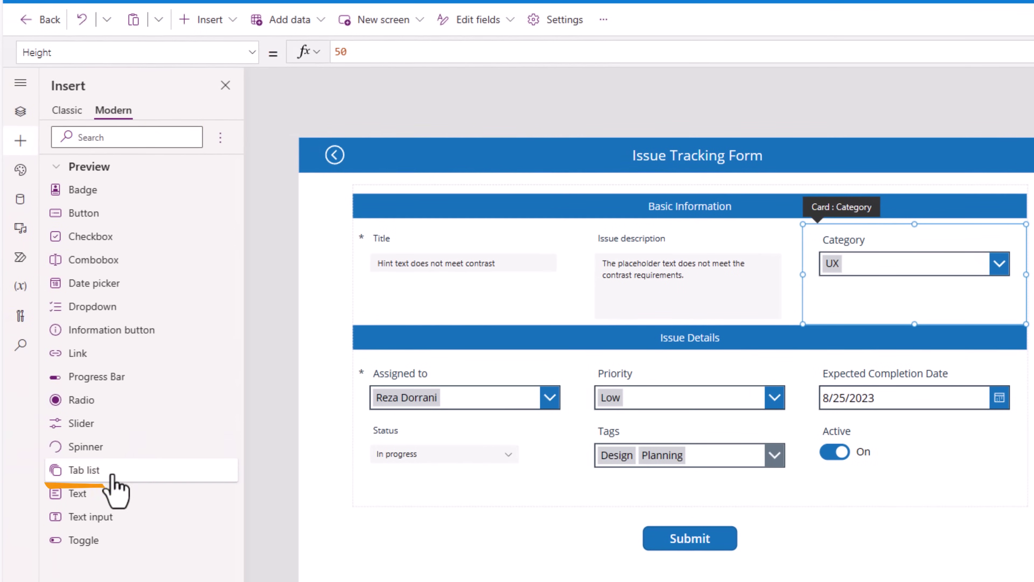
left_click_drag(114, 493, 838, 294)
Step: Copy the Items formula Choices([@'Issue Tracking'].Category) from the classic Category combo box into the tab list's Items property
left_click(857, 262)
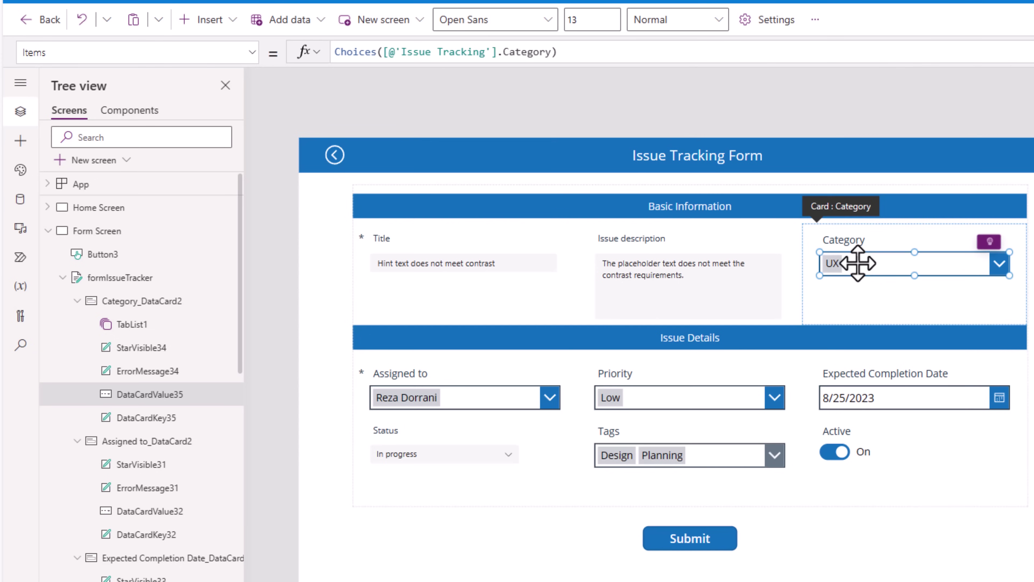
left_click(494, 55)
key("ctrl+a")
key("ctrl+c")
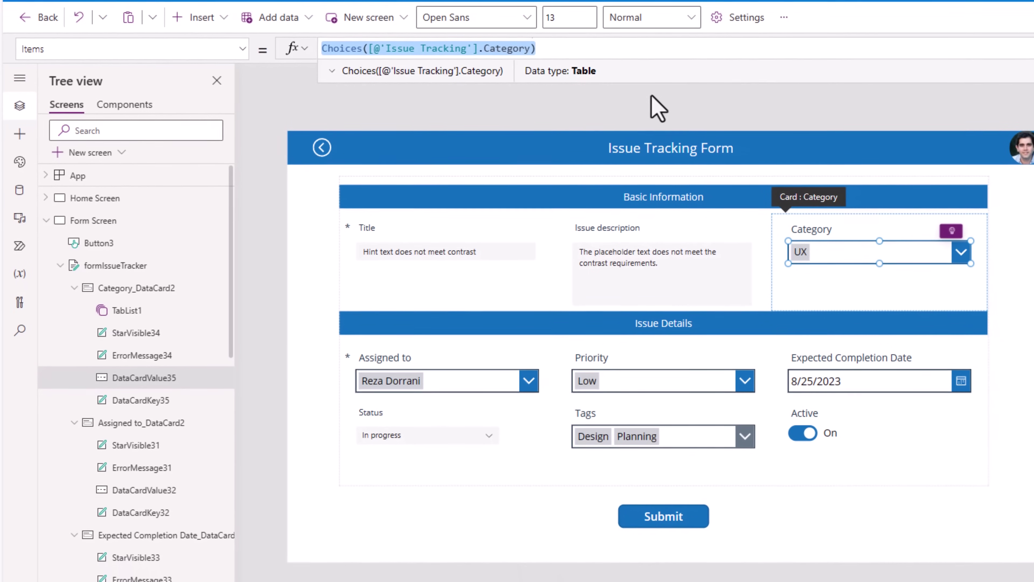
left_click(858, 276)
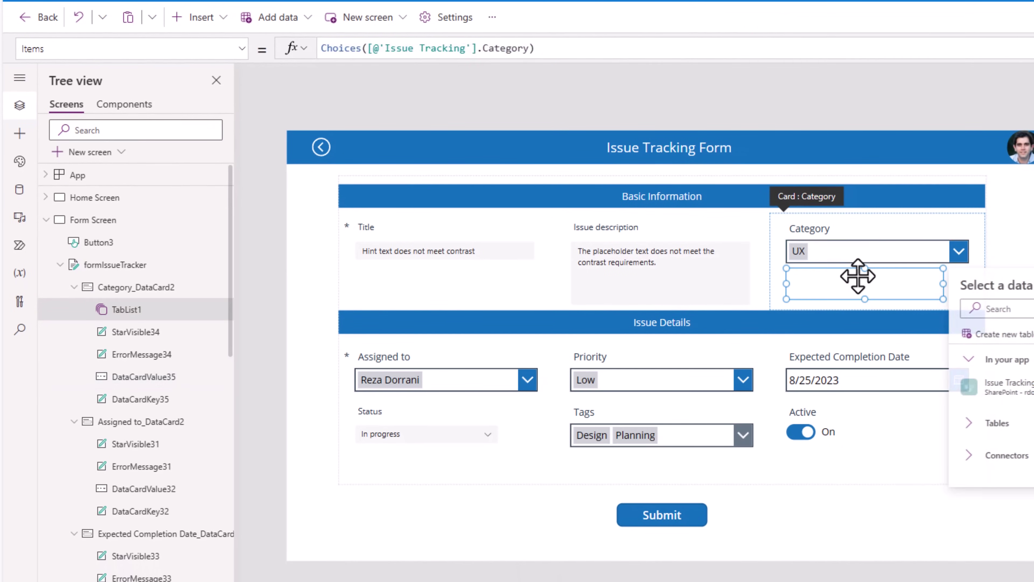
left_click(359, 49)
key("ctrl+v")
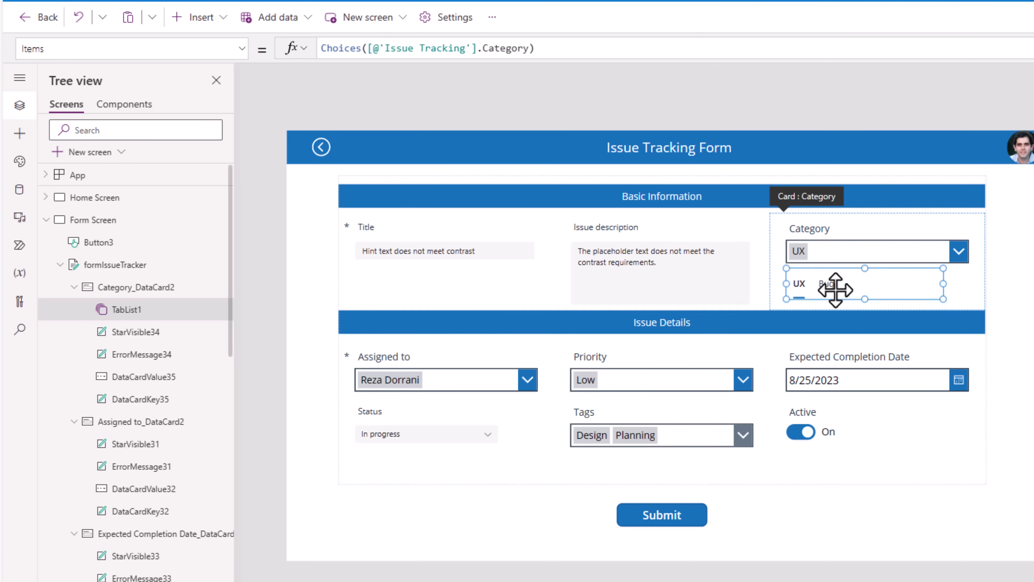
Step: Delete the classic Category combo box and move the tab list into its place under the Category label
left_click(827, 250)
key("Delete")
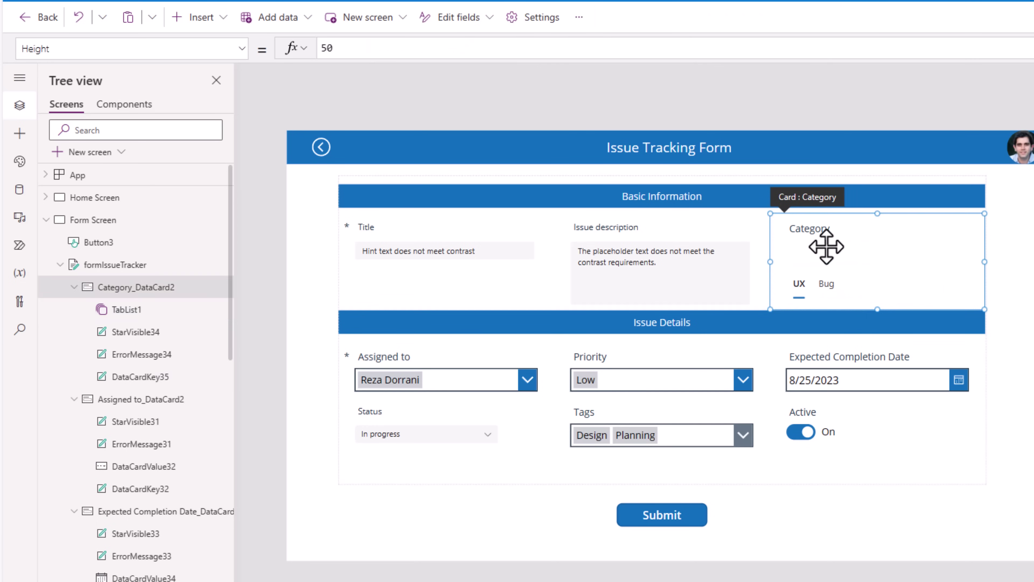
left_click(836, 284)
left_click_drag(836, 284, 830, 260)
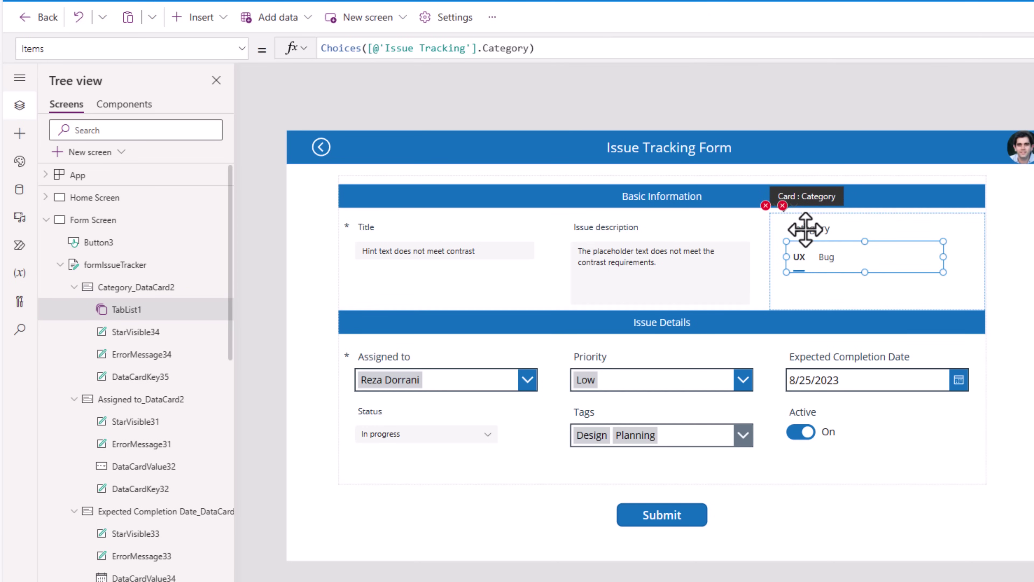
Step: Fix the Category card's error message by setting its Y formula to TabList1.Y + TabList1.Height
left_click(783, 205)
left_click(827, 224)
double_click(364, 49)
type("TabList1.Y + DataCardValue35.Height")
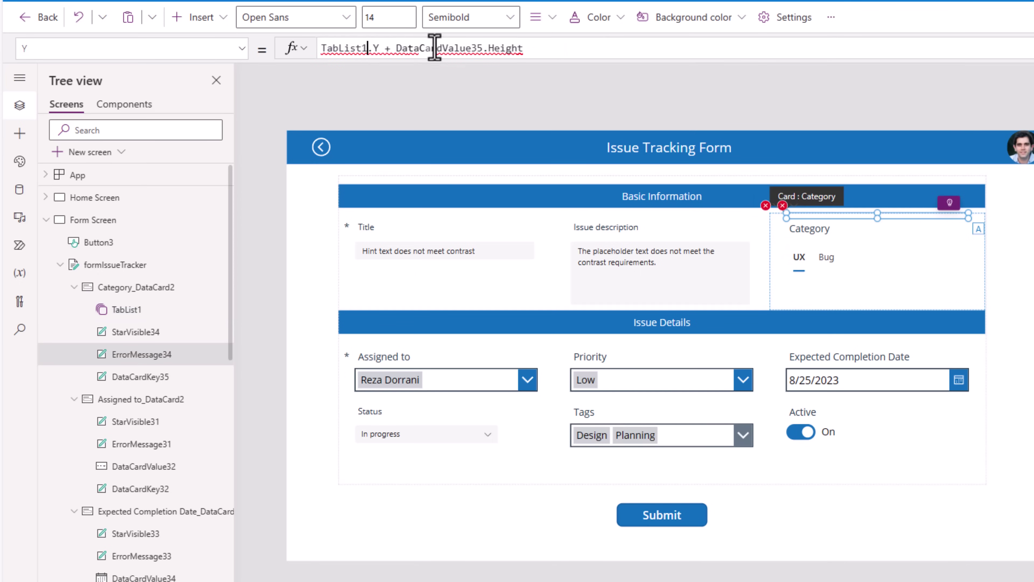
double_click(450, 48)
type("TabList1")
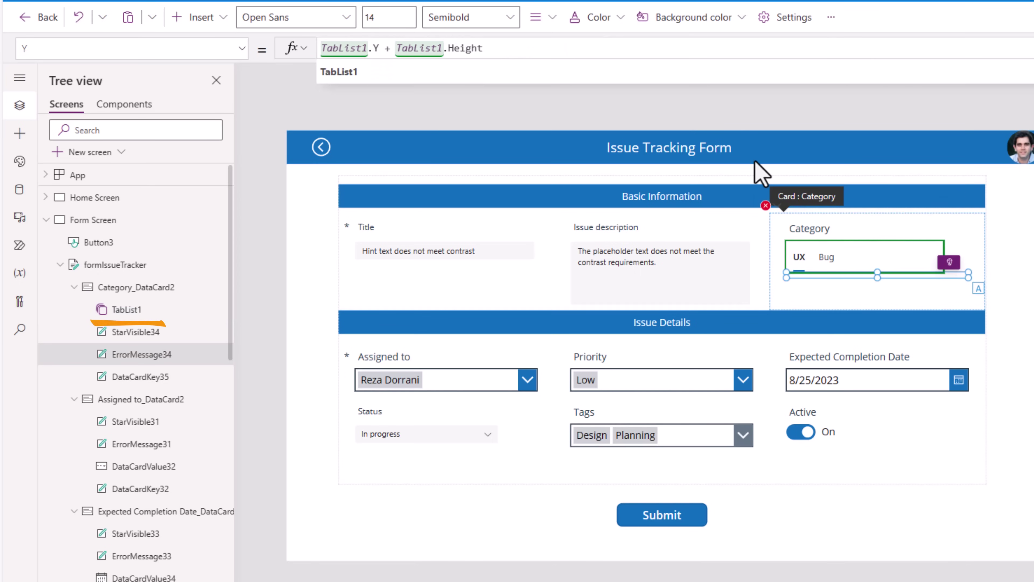
Step: Resolve the Category card's remaining formula error by setting its Update property to TabList1.Selected
left_click(766, 205)
left_click(792, 223)
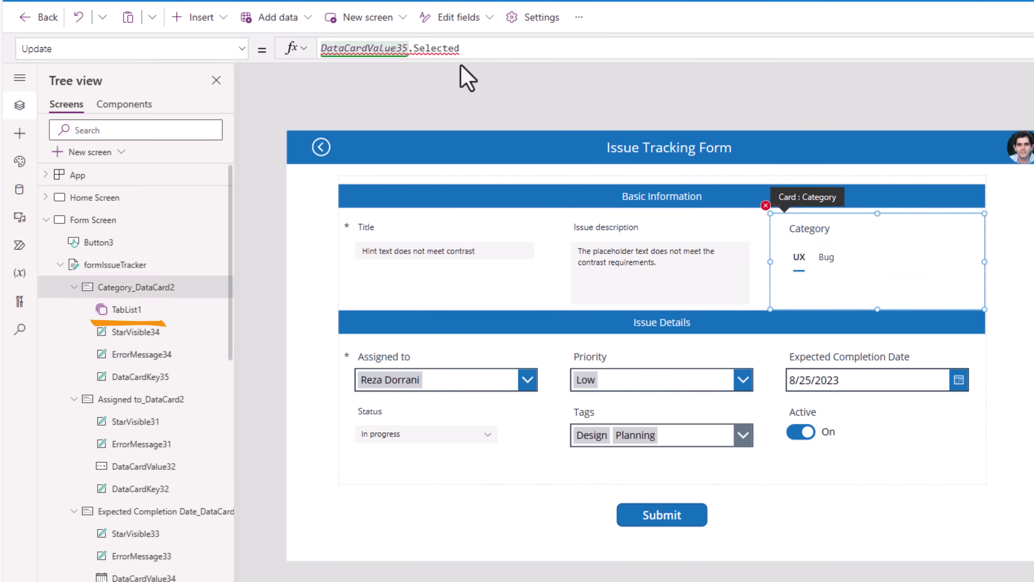
key("ctrl+a")
type("TabList1")
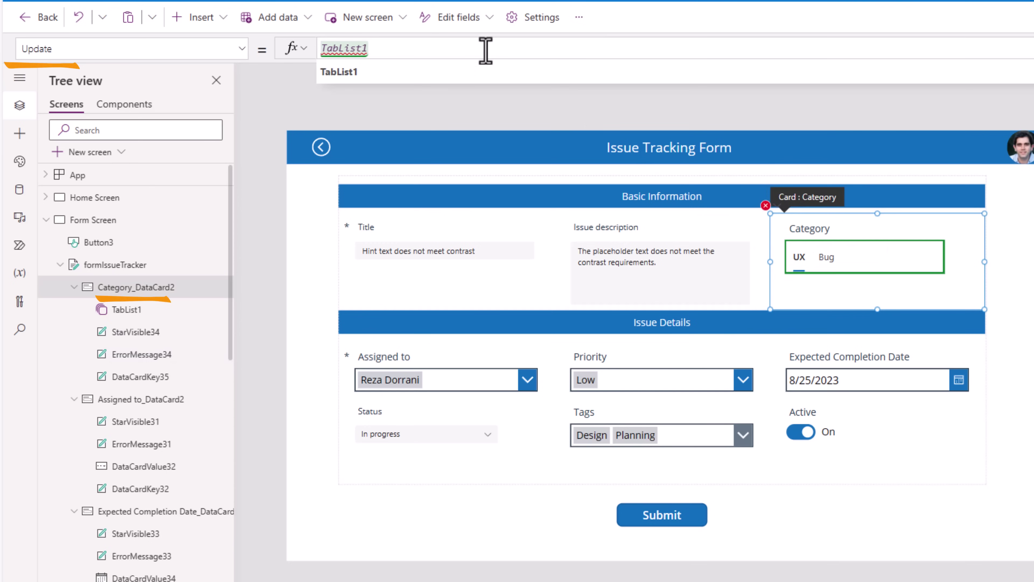
type(".")
key("Tab")
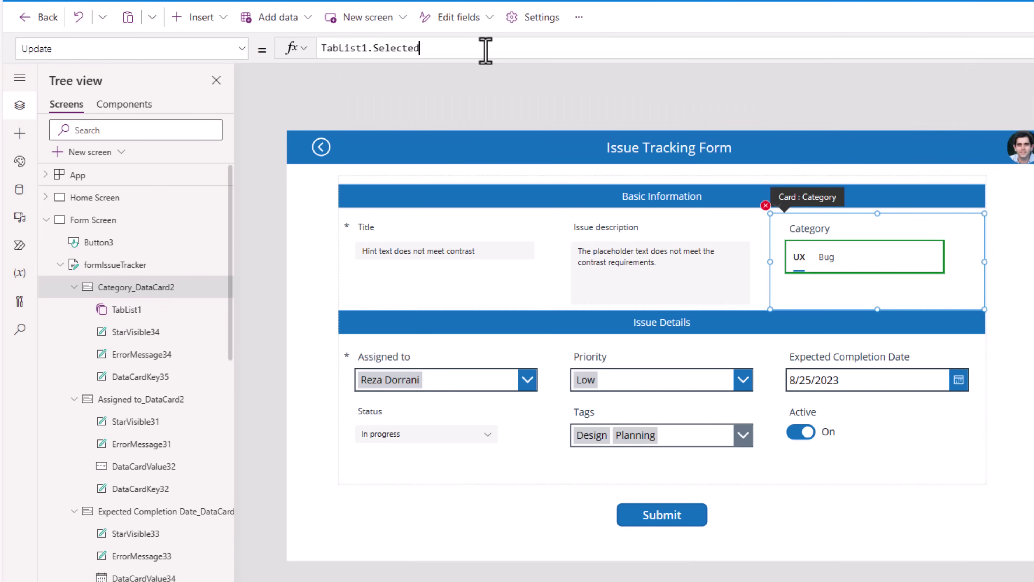
Step: Set the Category tab list's DefaultSelectedItems property to Parent.Default
left_click(793, 244)
left_click(69, 49)
type("DefaultSelectedItems")
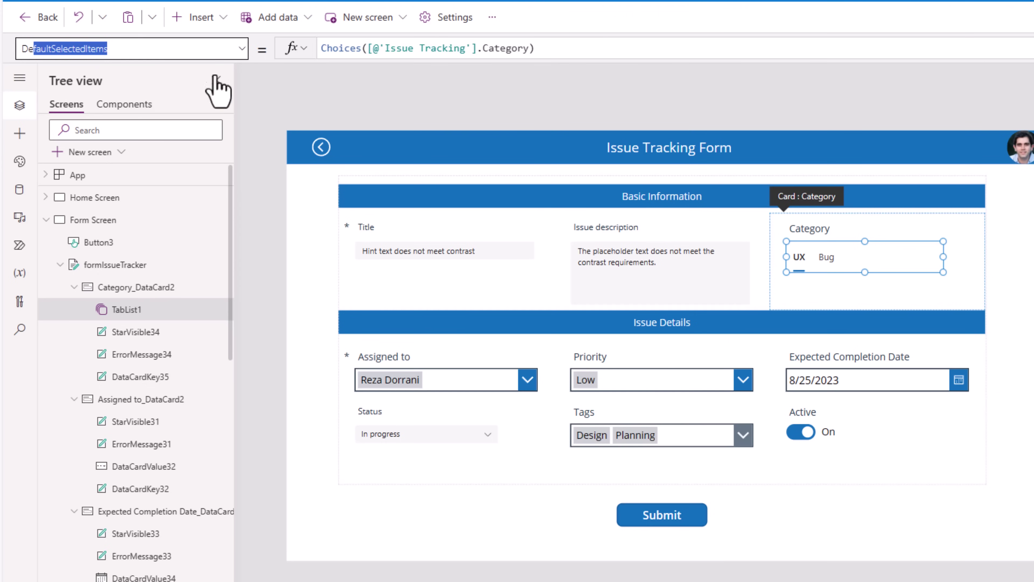
key("Return")
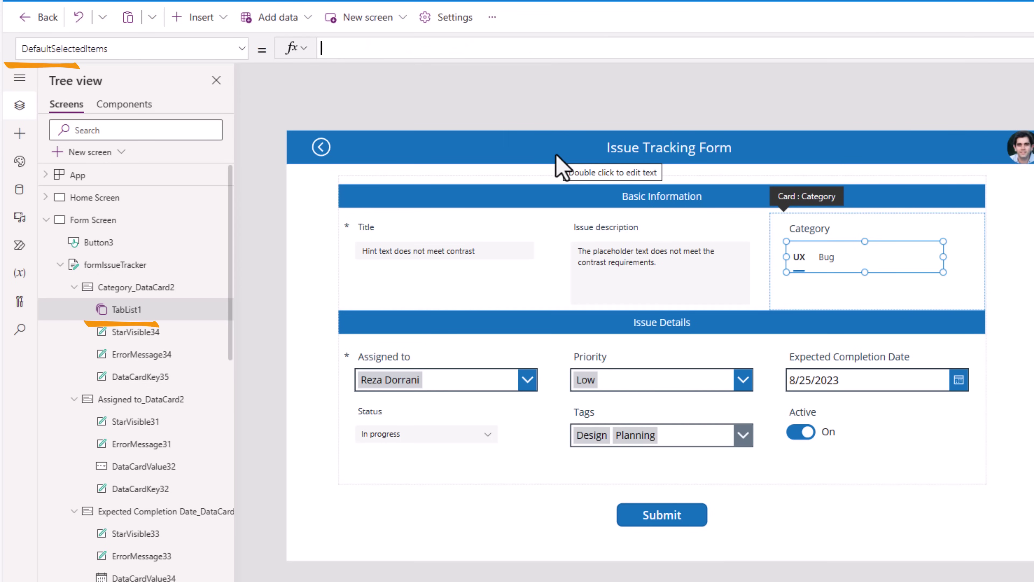
type("patre")
key("BackSpace")
key("BackSpace")
key("BackSpace")
type("rent.Default")
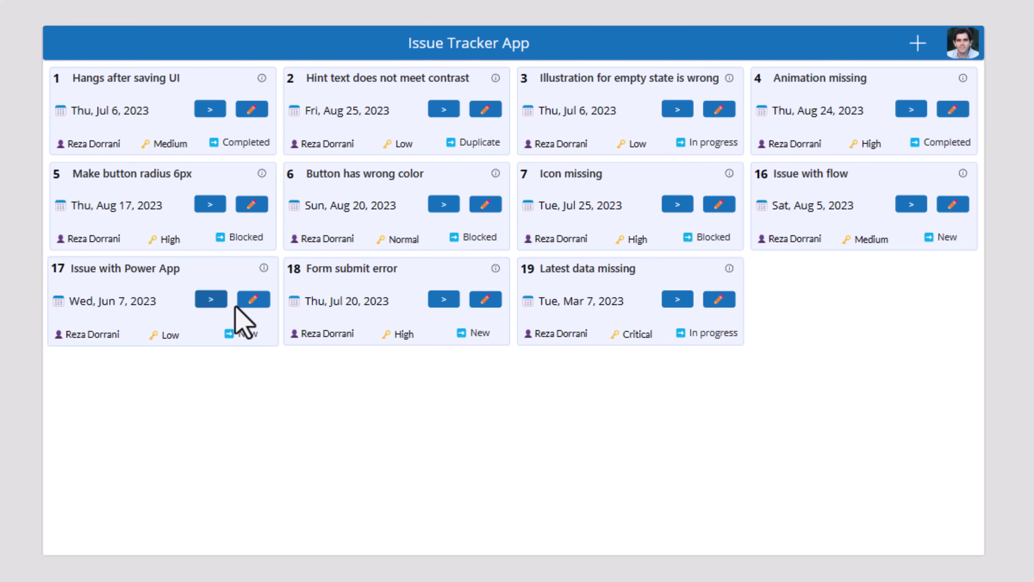
Step: Test the tab list in the running app by editing issue 17, "Issue with Power App", and changing its Category to UX
left_click(258, 302)
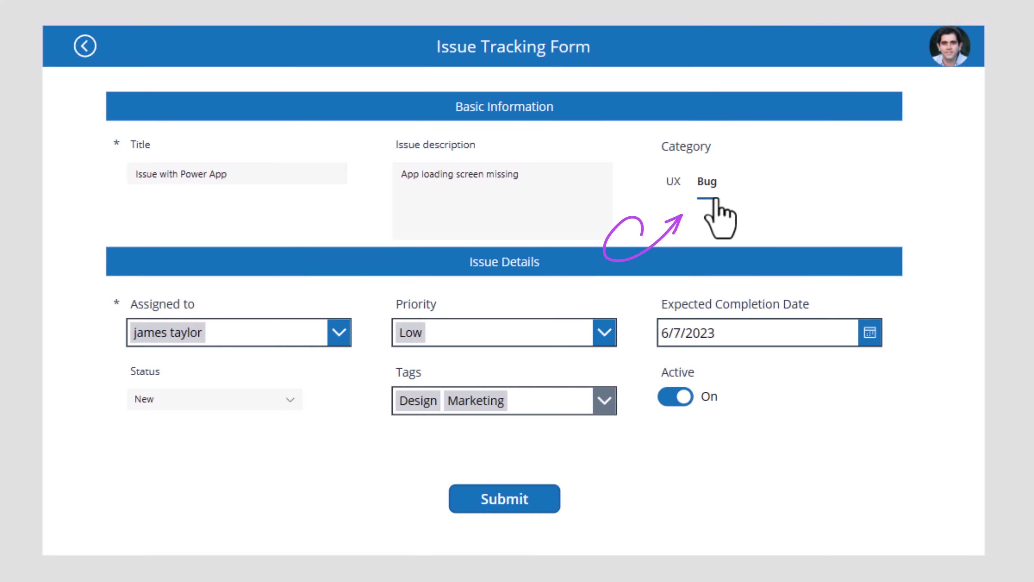
left_click(670, 180)
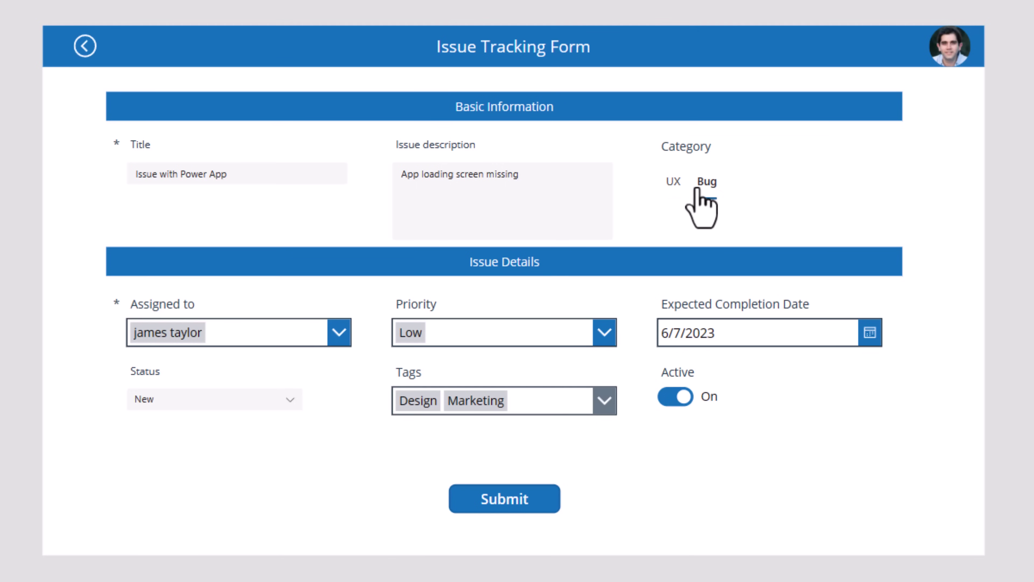
left_click(673, 182)
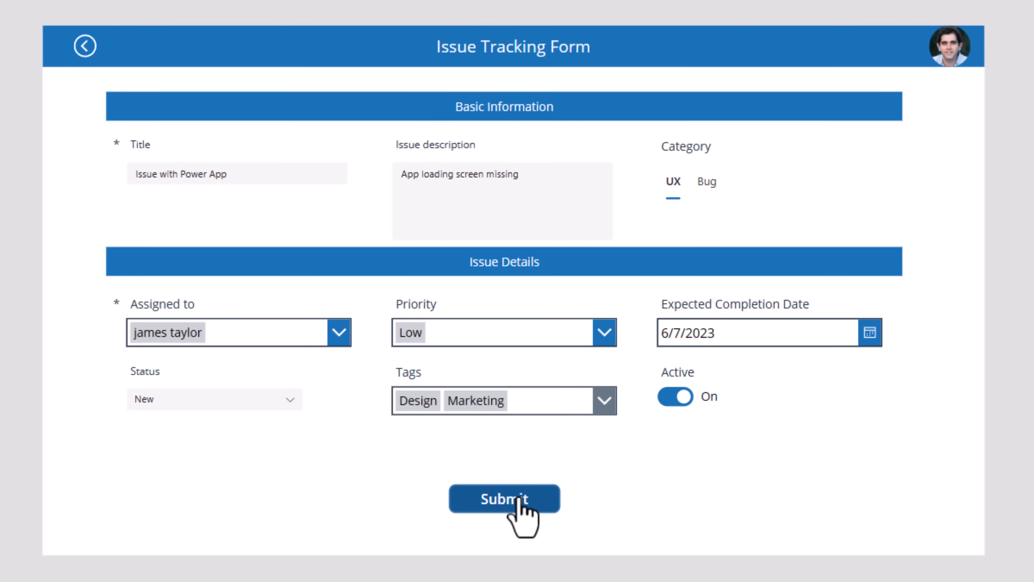
Step: Unlock the Priority card and insert a modern Radio control into it
left_click(605, 332)
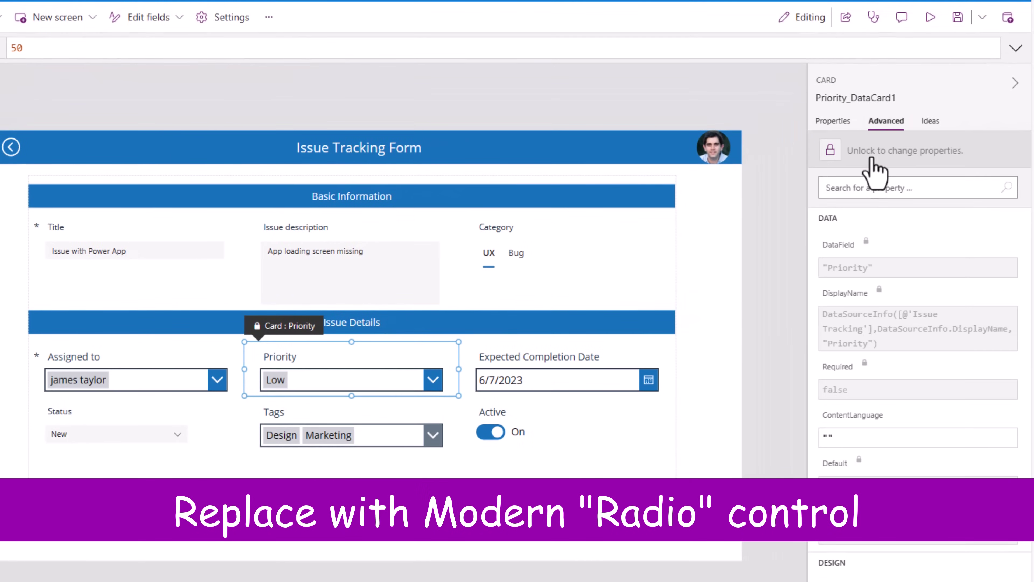
left_click(872, 159)
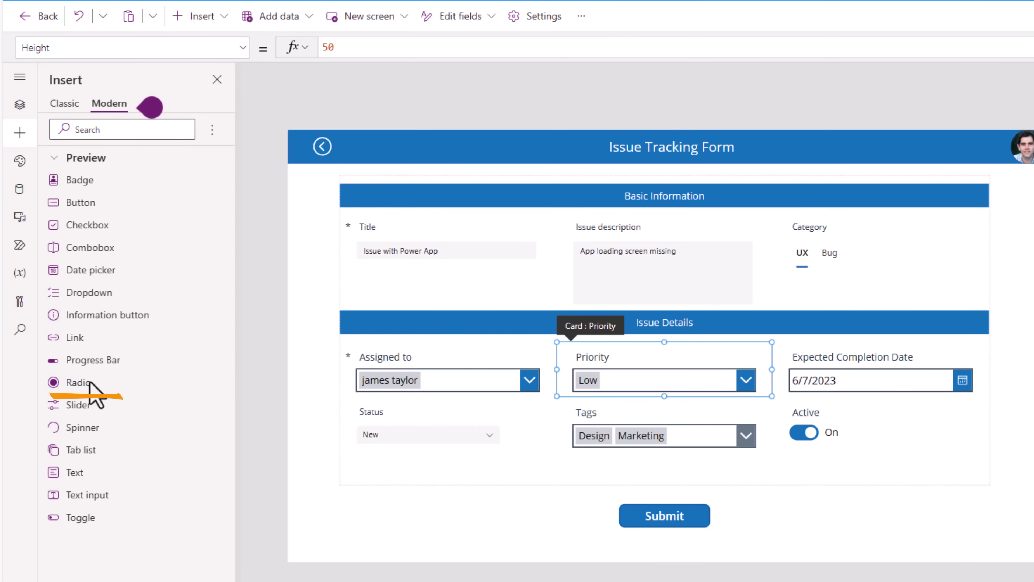
left_click_drag(399, 397, 661, 386)
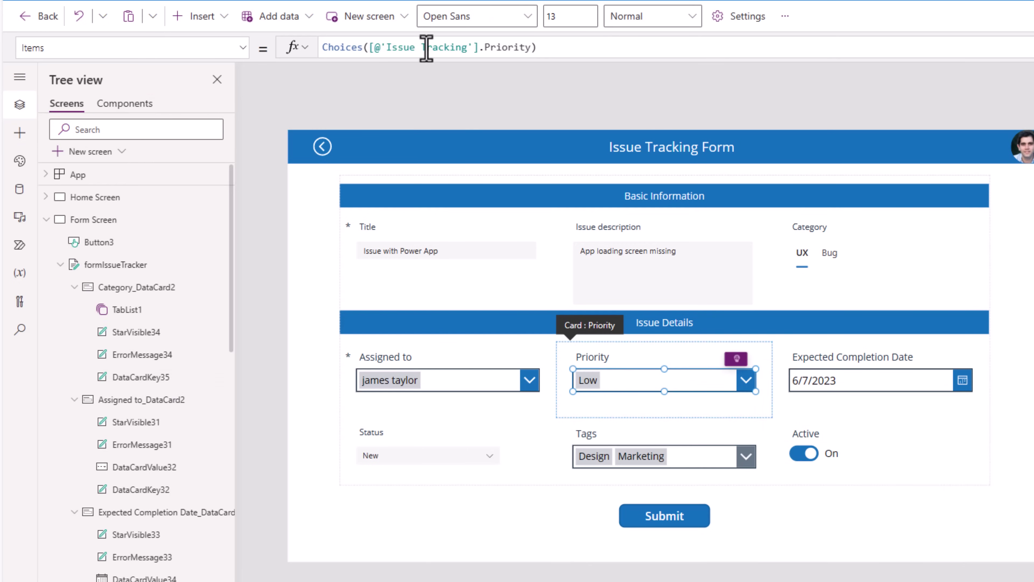
Step: Set the new Radio control's Items to the formula copied from the classic Priority dropdown, Choices([@'Issue Tracking'].Priority)
triple_click(427, 48)
key("ctrl+c")
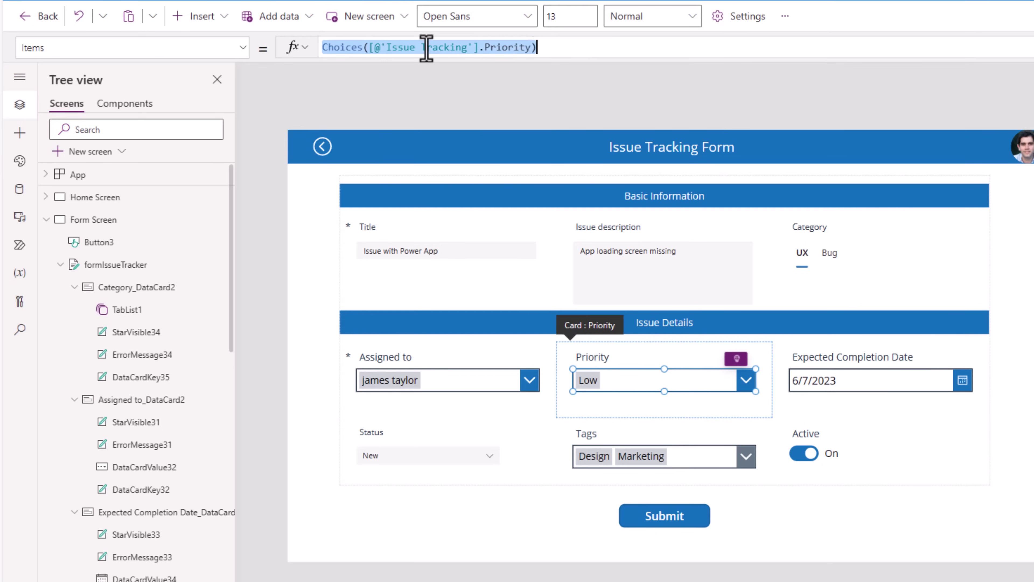
left_click(638, 405)
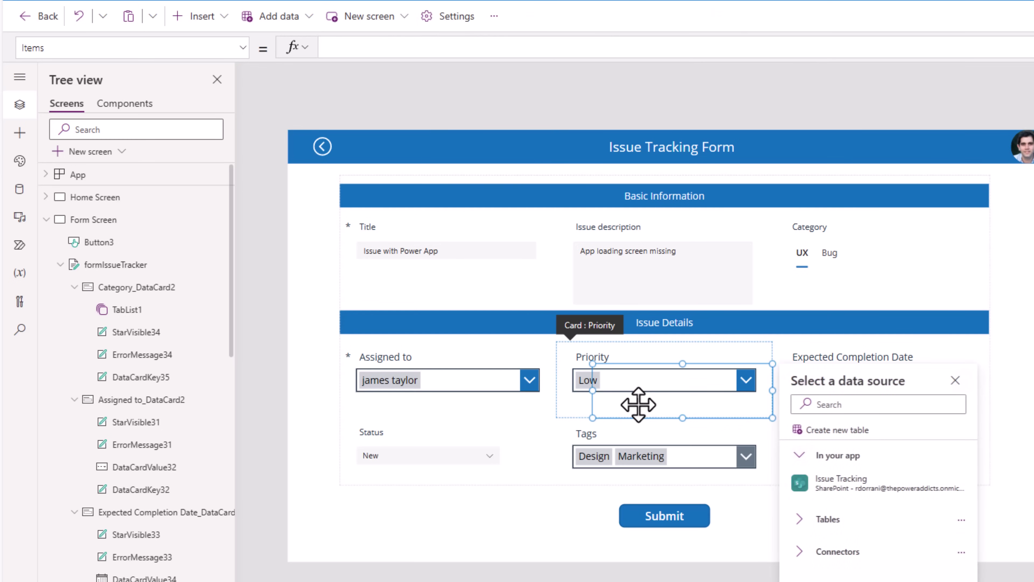
left_click(382, 46)
key("ctrl+v")
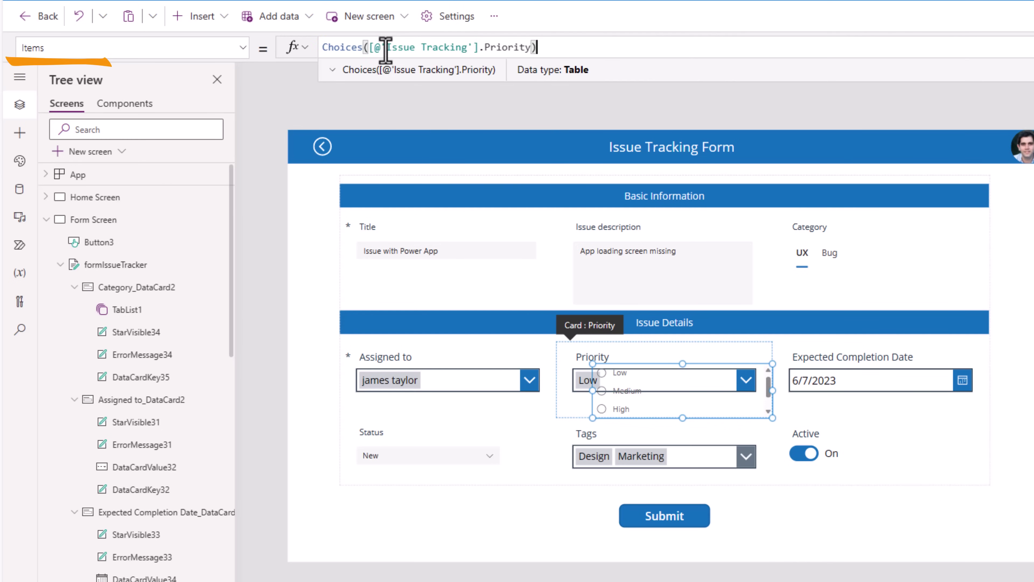
Step: Delete the classic Priority dropdown and fit the Radio control in its place beneath the Priority label
left_click(586, 380)
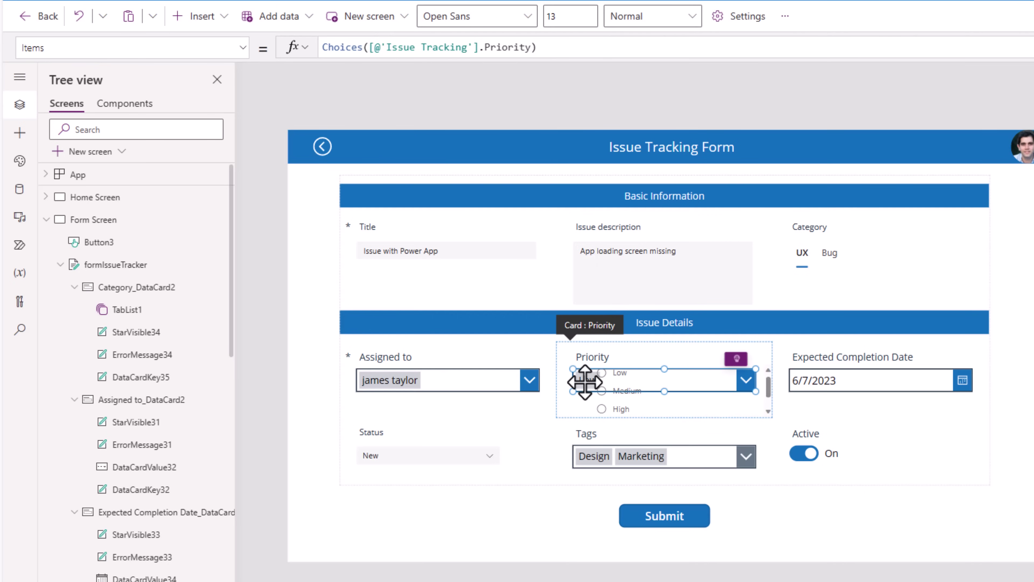
key("Delete")
left_click_drag(623, 403, 584, 410)
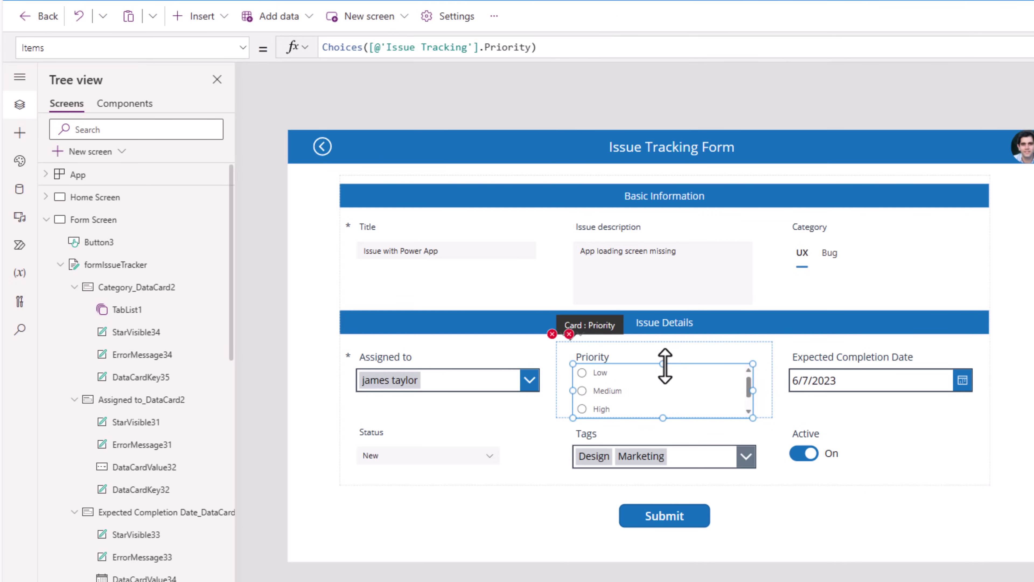
left_click_drag(666, 366, 666, 369)
Step: Fix the Priority card's error message position by setting its Y formula to RadioGroupCanvas1.Y + RadioGroupCanvas1.Height
left_click(569, 334)
left_click(593, 355)
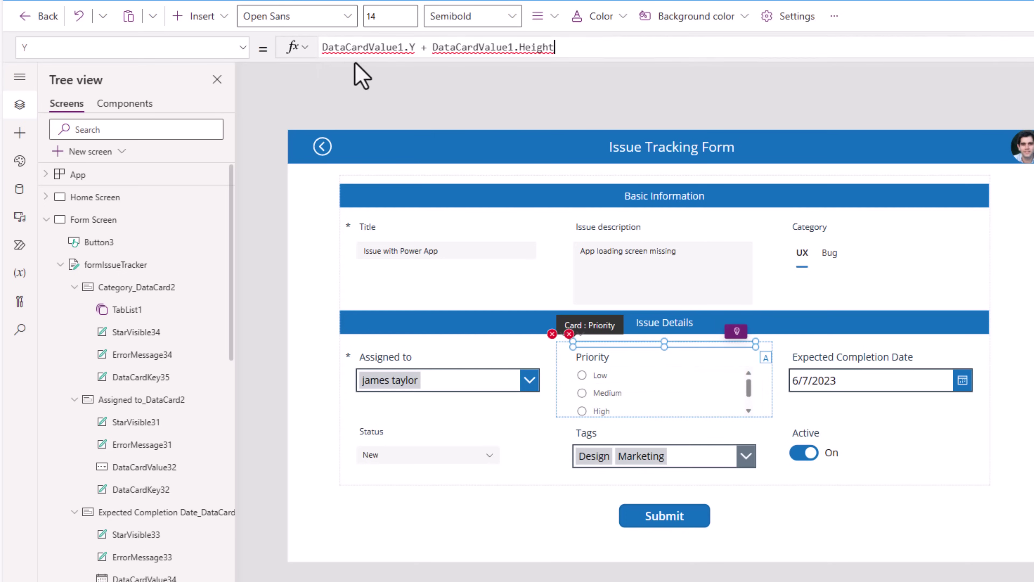
double_click(346, 47)
type("RadioGroupCanvas1")
double_click(495, 47)
type("RadioGroupCanvas1")
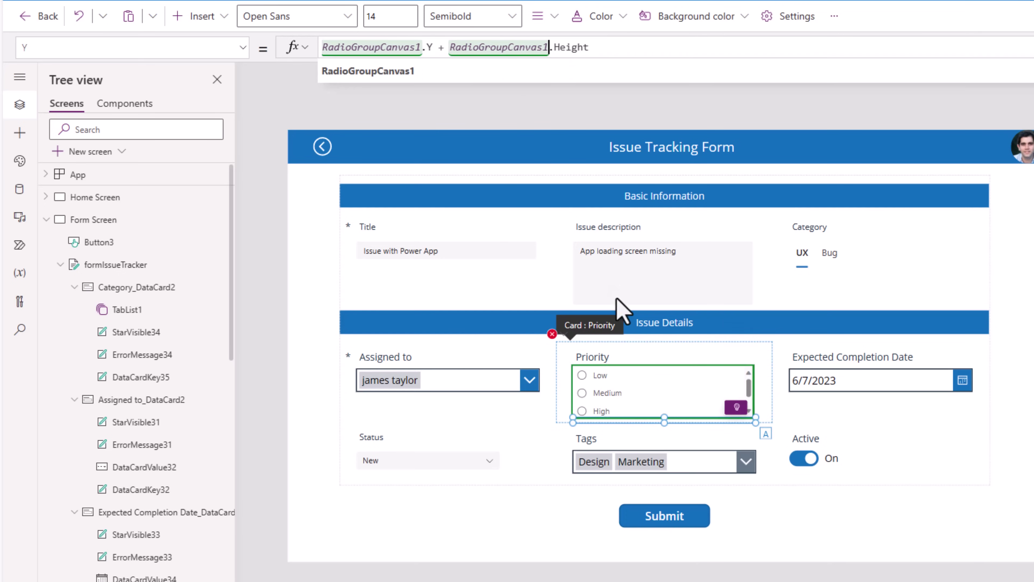
Step: Resolve the Priority card's remaining formula error by setting its Update property to RadioGroupCanvas1.Selected
left_click(563, 352)
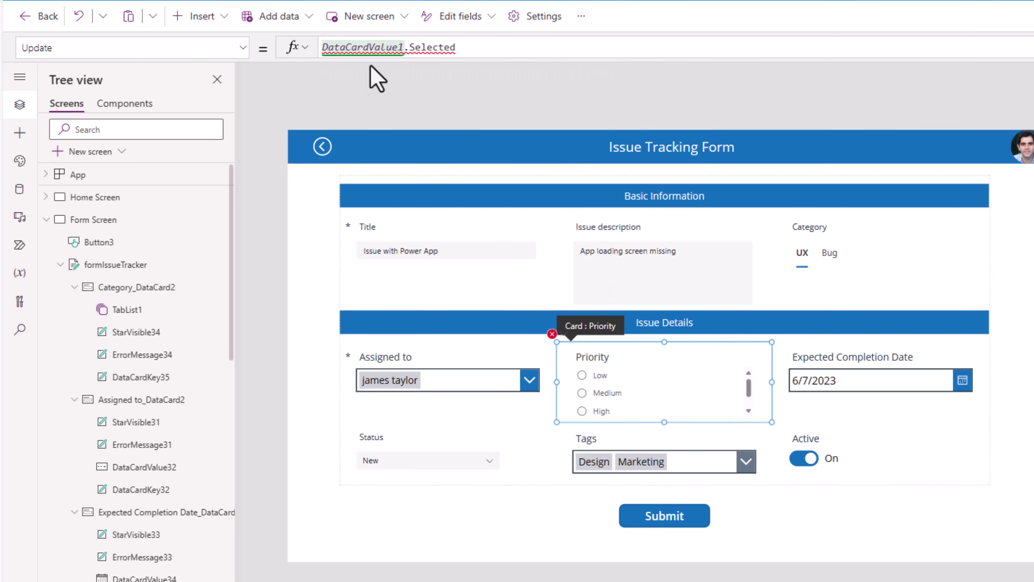
key("ctrl+a")
type("RadioGroupCanvas1")
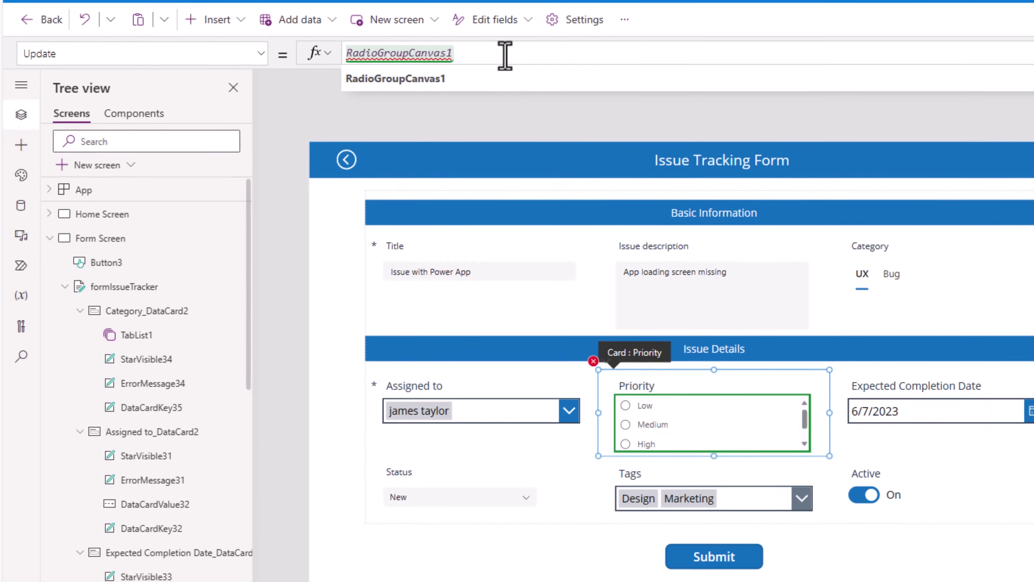
type(".")
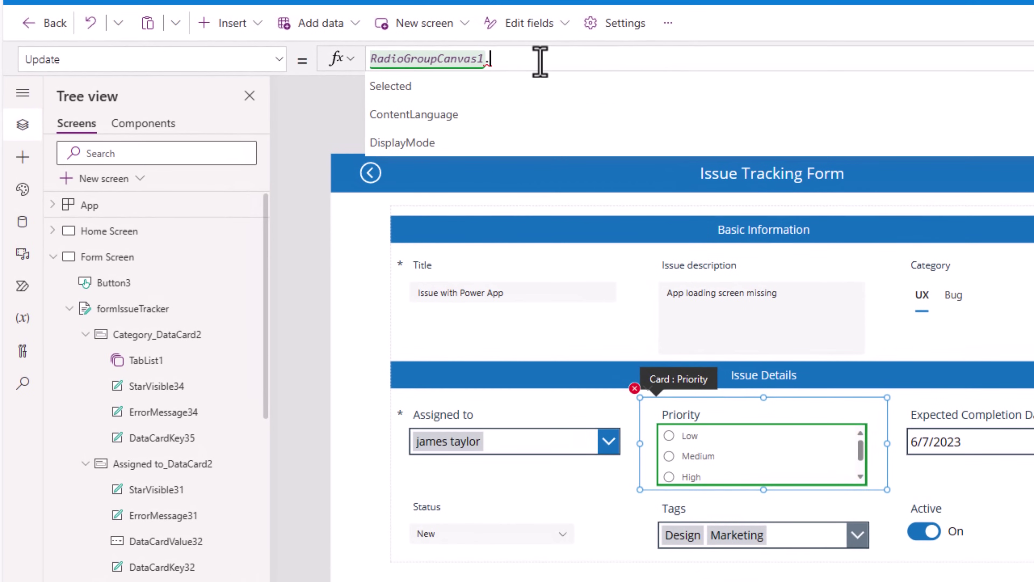
key("Tab")
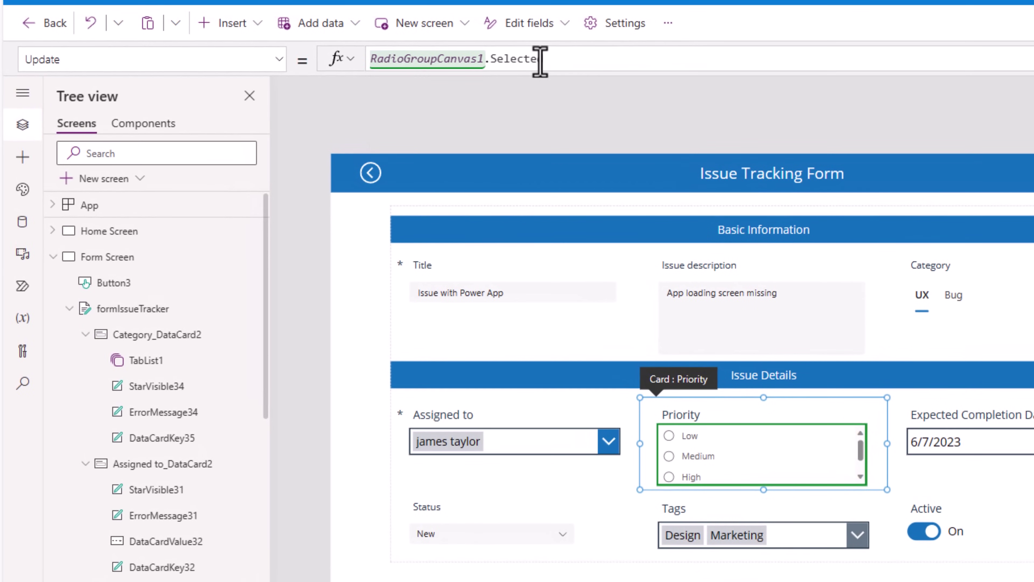
Step: Set the Priority Radio's DefaultSelectedItems property to Parent.Default
left_click(758, 462)
left_click(41, 57)
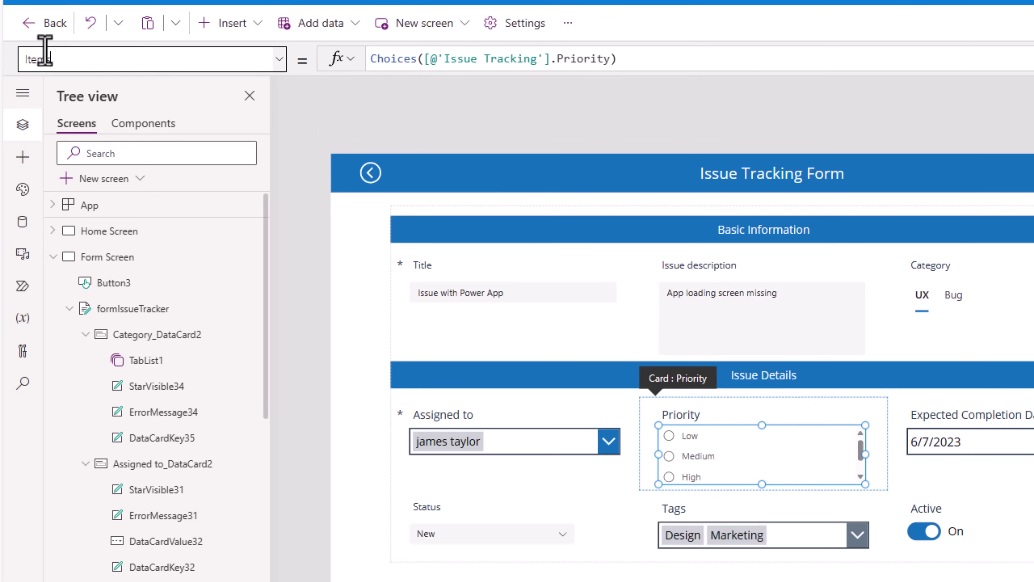
type("De")
key("Return")
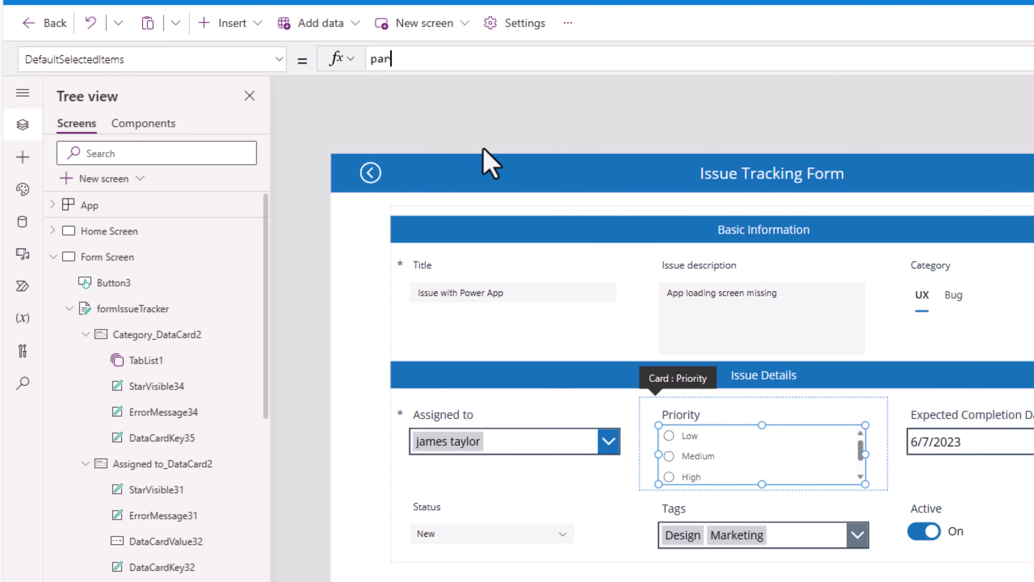
type("parent.Default")
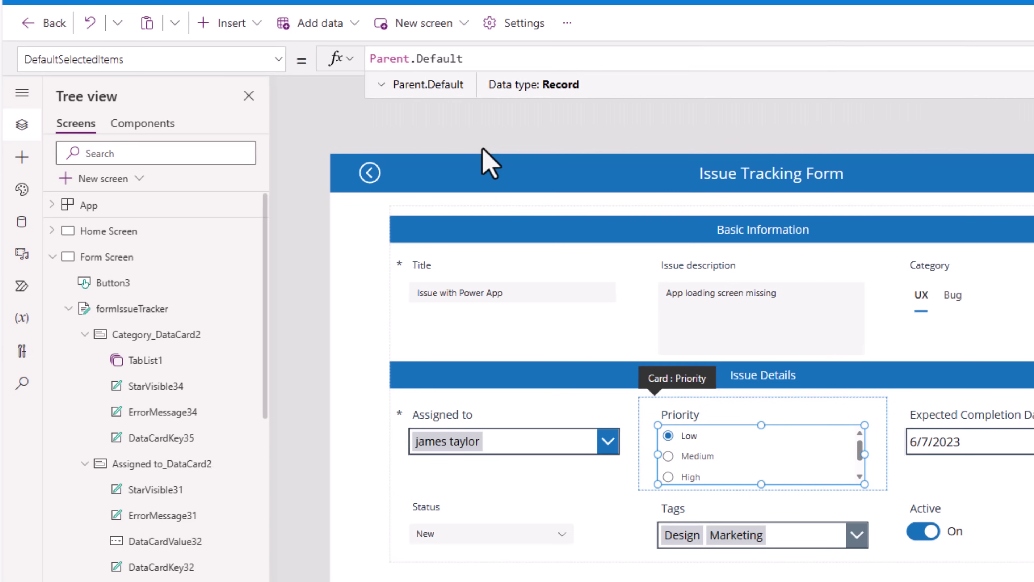
Step: Set the Priority Radio's layout to Horizontal Stacked after trying Horizontal, and slightly reduce the control's height
left_click(752, 446)
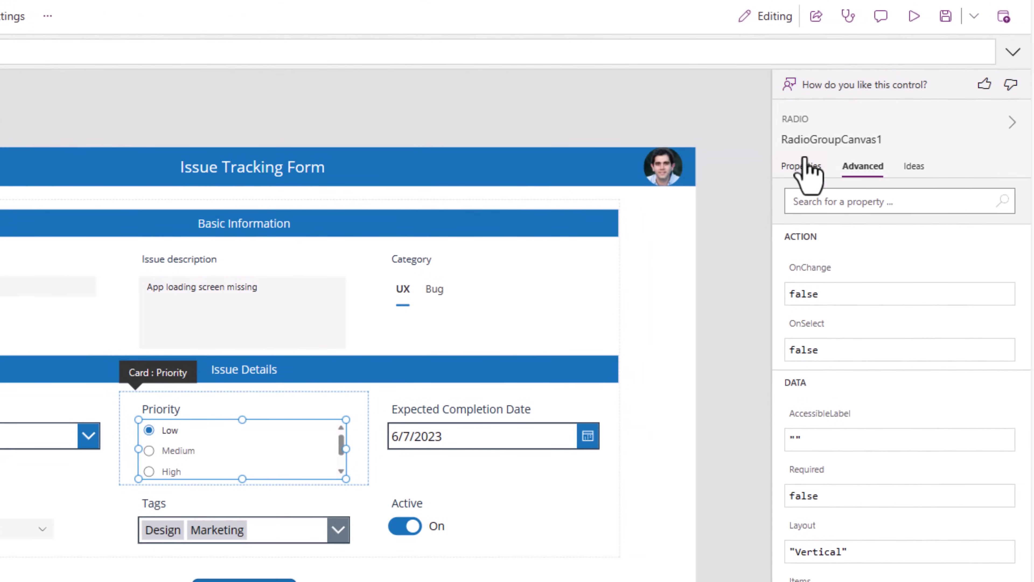
left_click(804, 174)
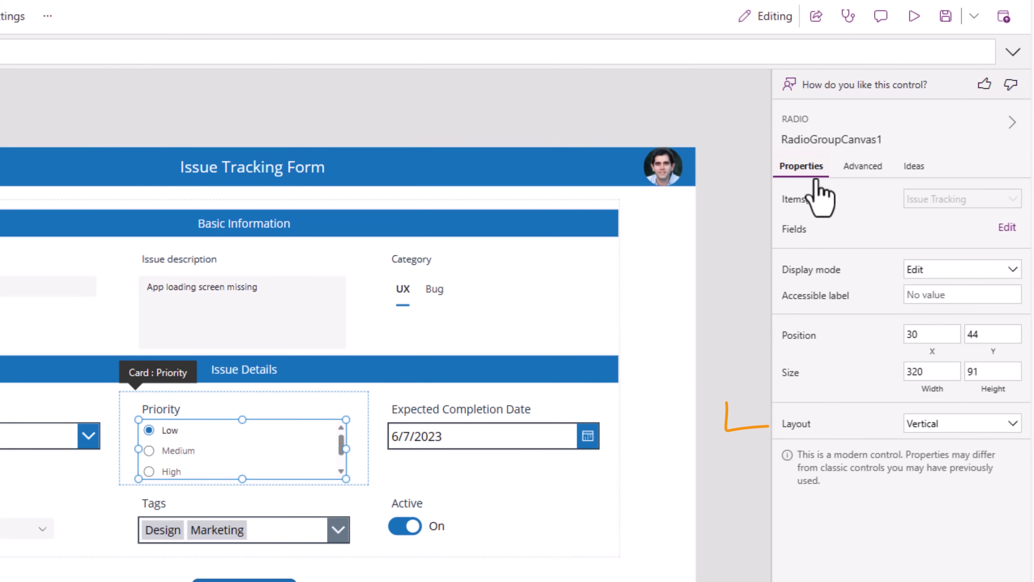
left_click(925, 431)
left_click(931, 462)
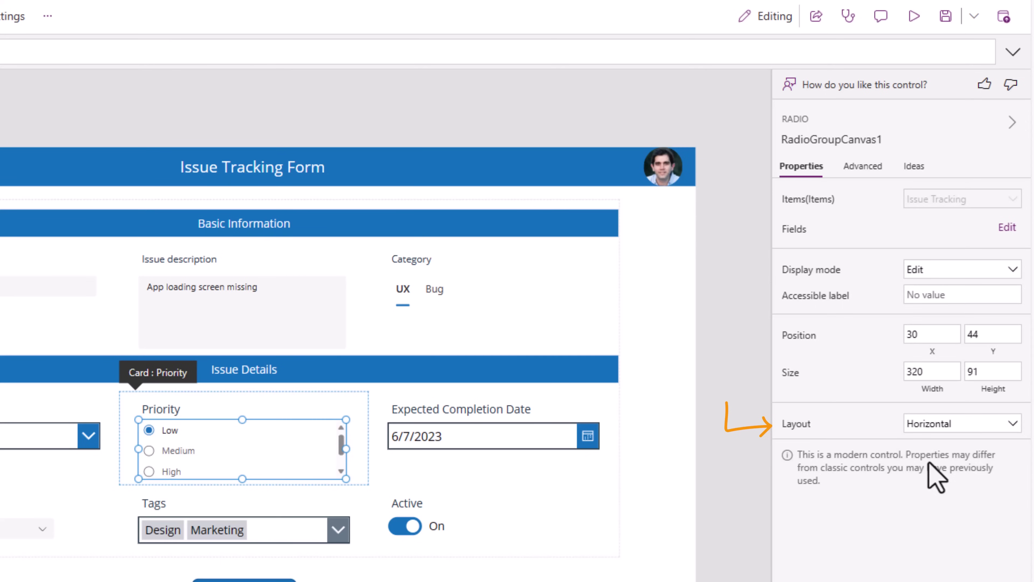
left_click(929, 428)
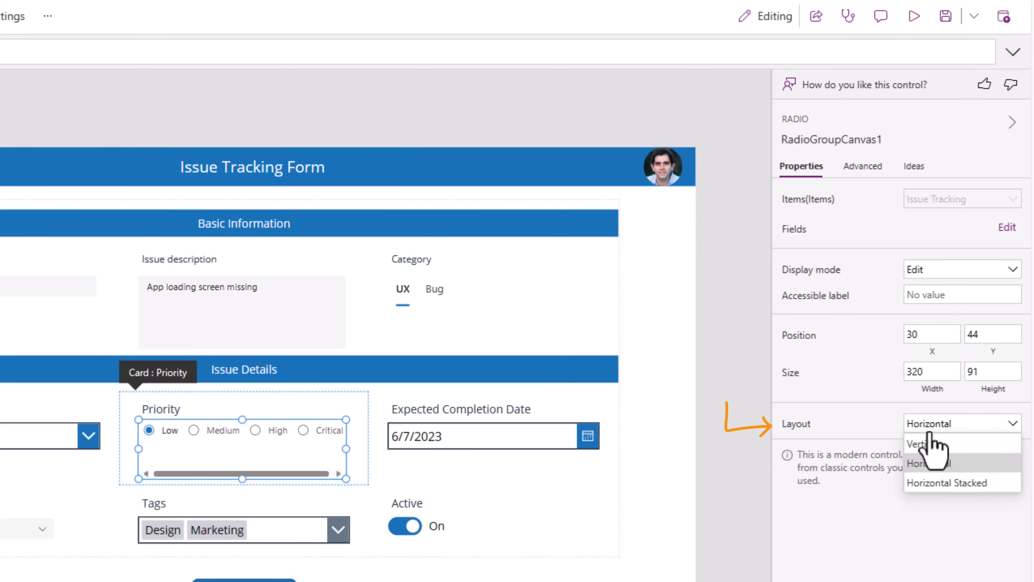
left_click(944, 487)
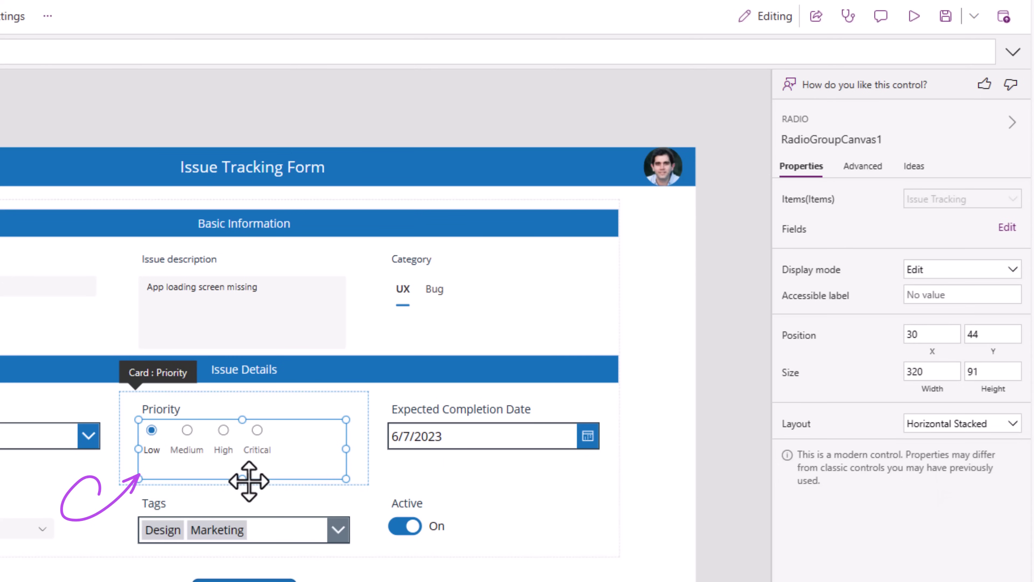
left_click_drag(243, 478, 241, 467)
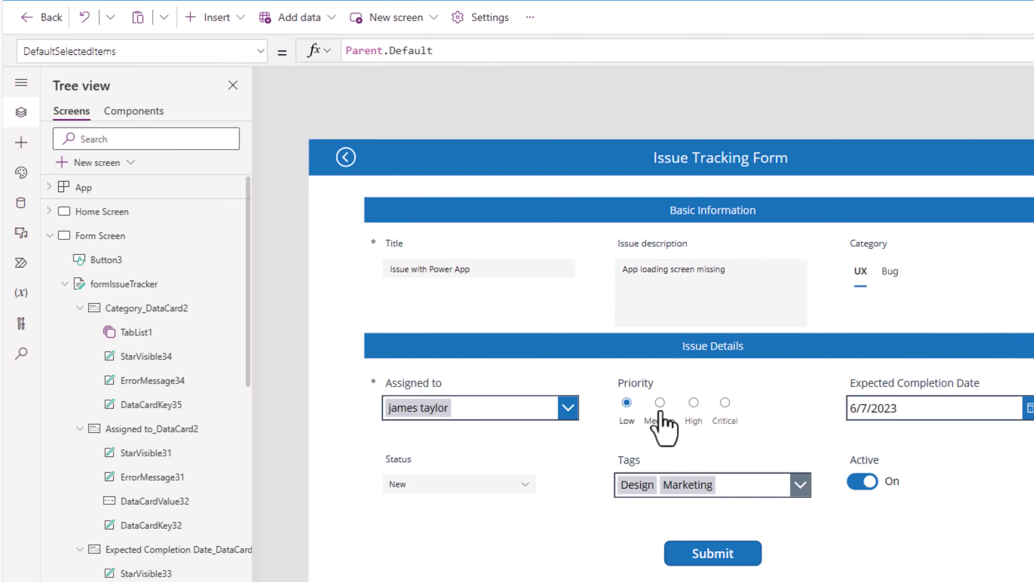
Step: Test the Priority radio buttons by choosing other options such as Medium
left_click(659, 403)
left_click(692, 404)
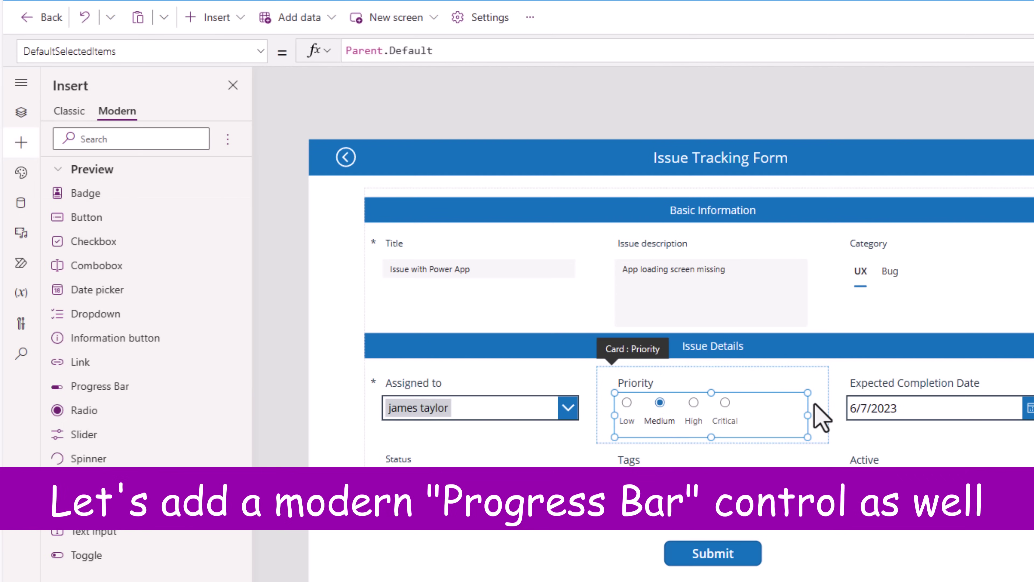
Step: Insert a modern Progress Bar into the Priority card, resize it to about 201 by 17 and place it directly below the radio options
left_click(813, 404)
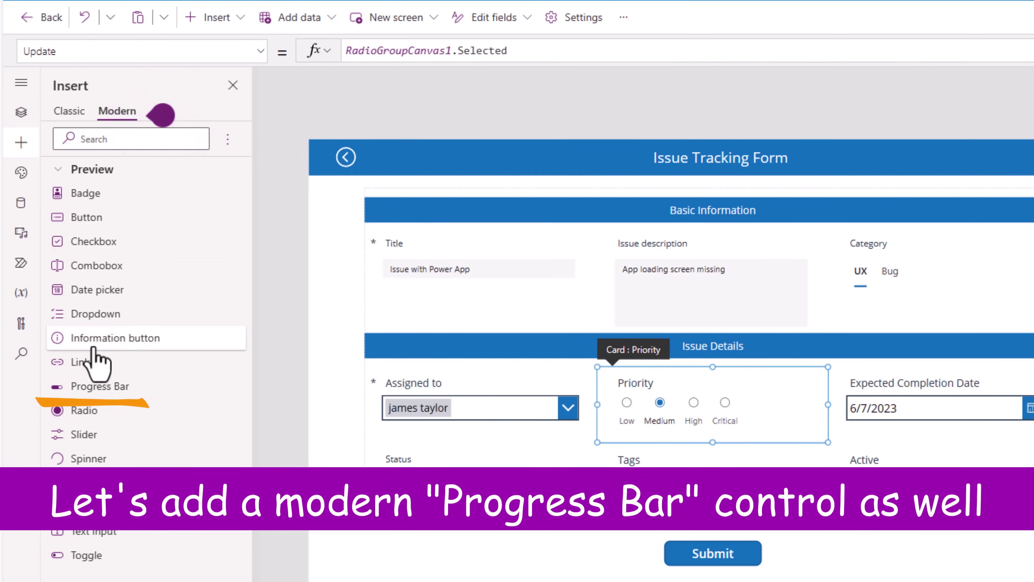
left_click(102, 388)
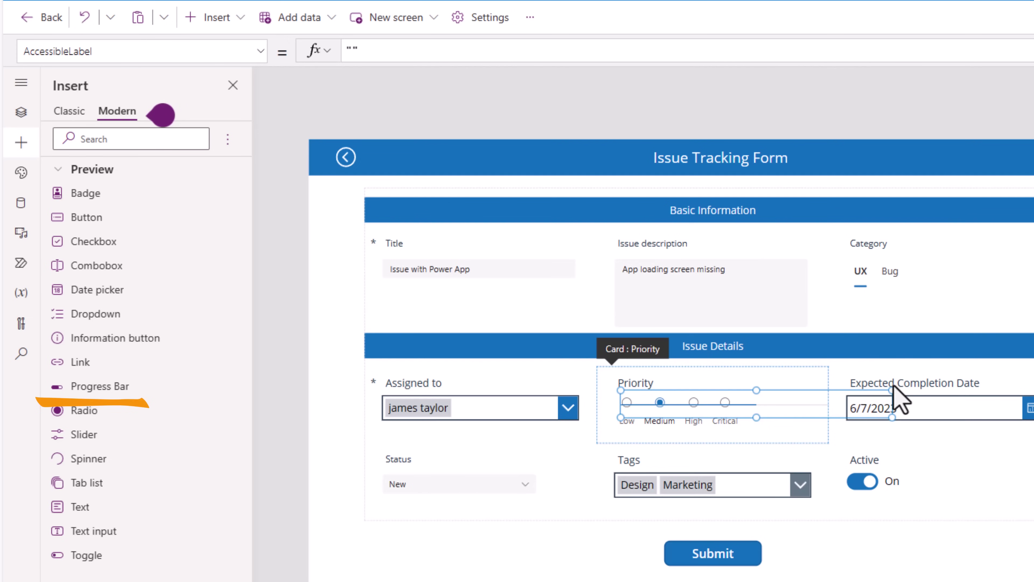
left_click_drag(894, 388, 684, 427)
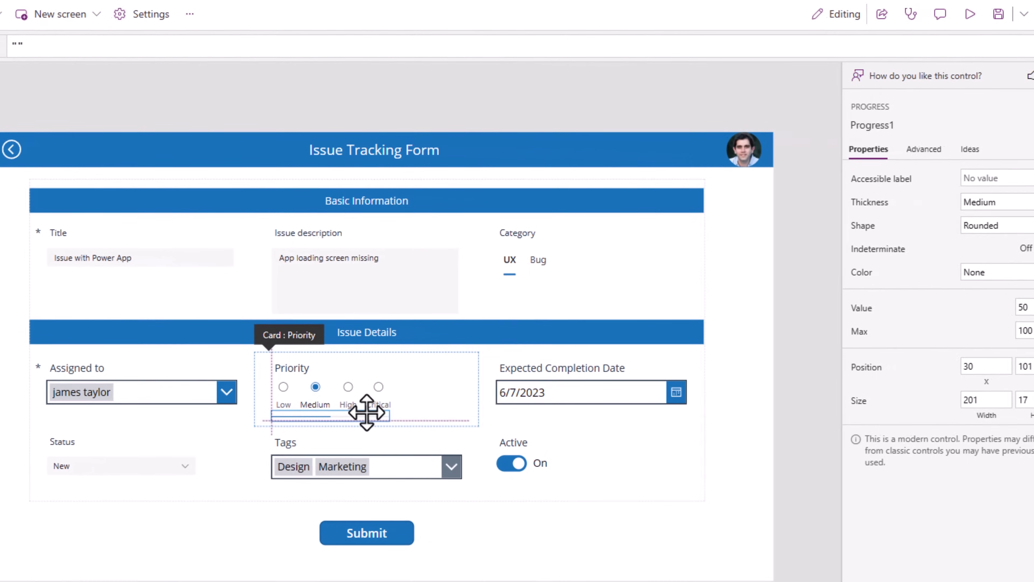
left_click_drag(367, 412, 365, 414)
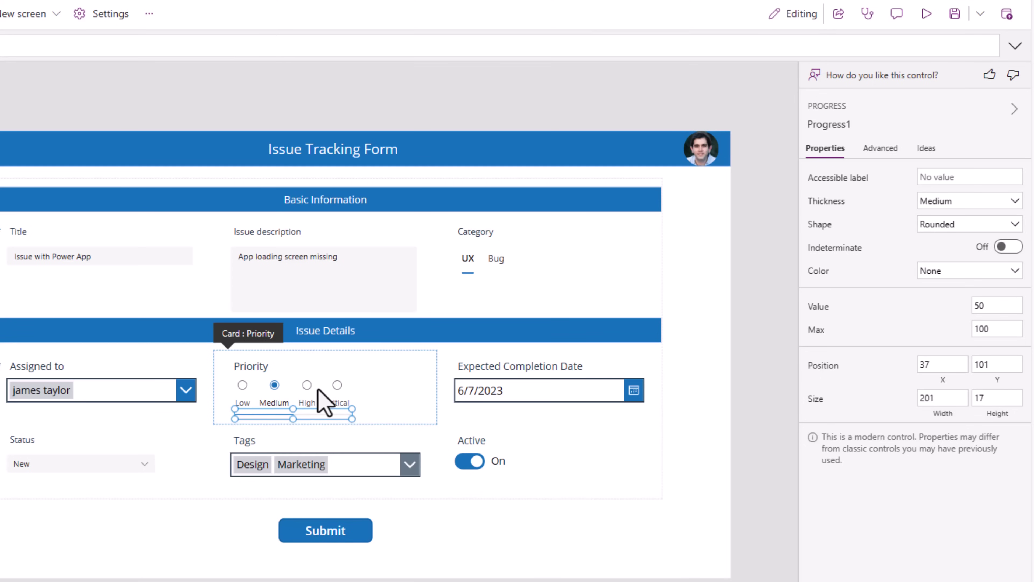
Step: Set the progress bar's Max property to 4
left_click(815, 338)
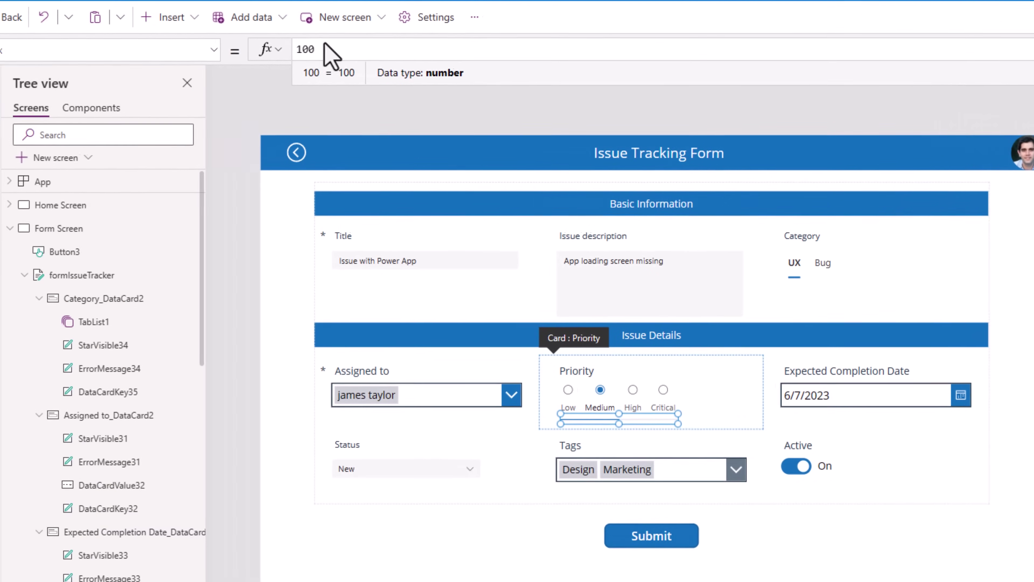
left_click_drag(331, 52, 229, 53)
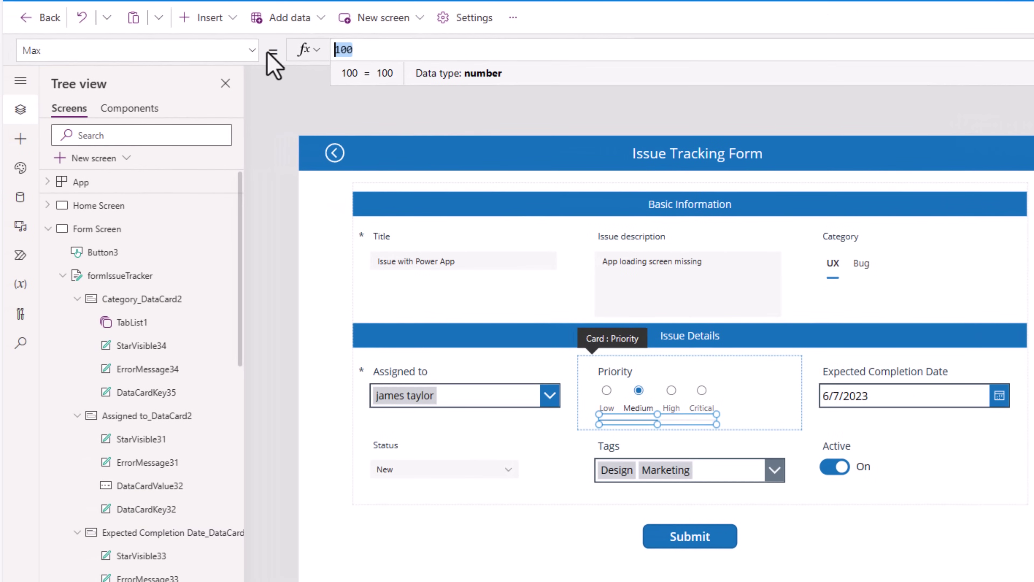
type("4")
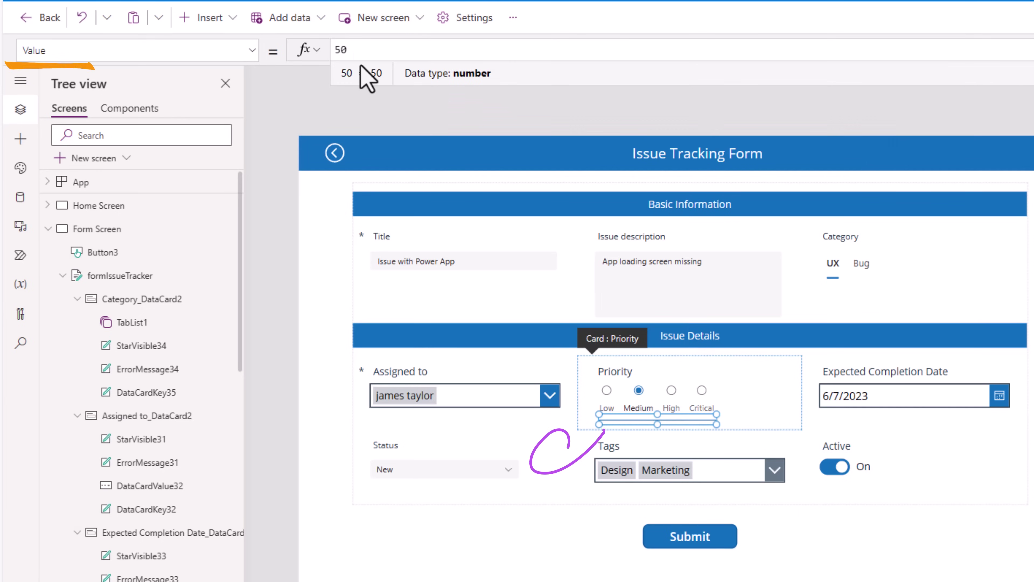
Step: Set the progress bar's Value to Switch(RadioGroupCanvas1.Selected.Value,"Low",1,"Medium",2,"High",3,"Critical",4,0)
left_click_drag(350, 49, 322, 52)
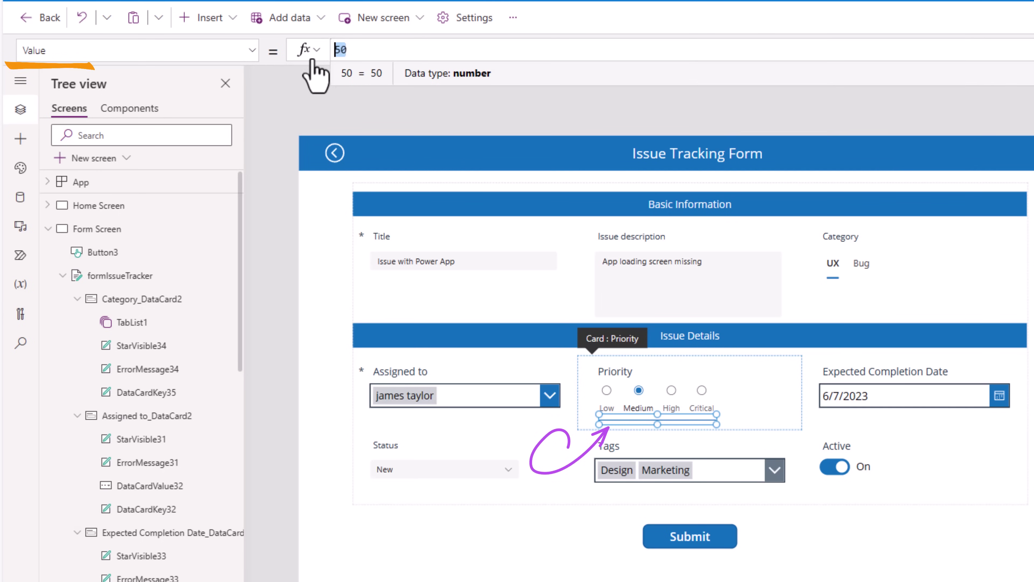
type("switch")
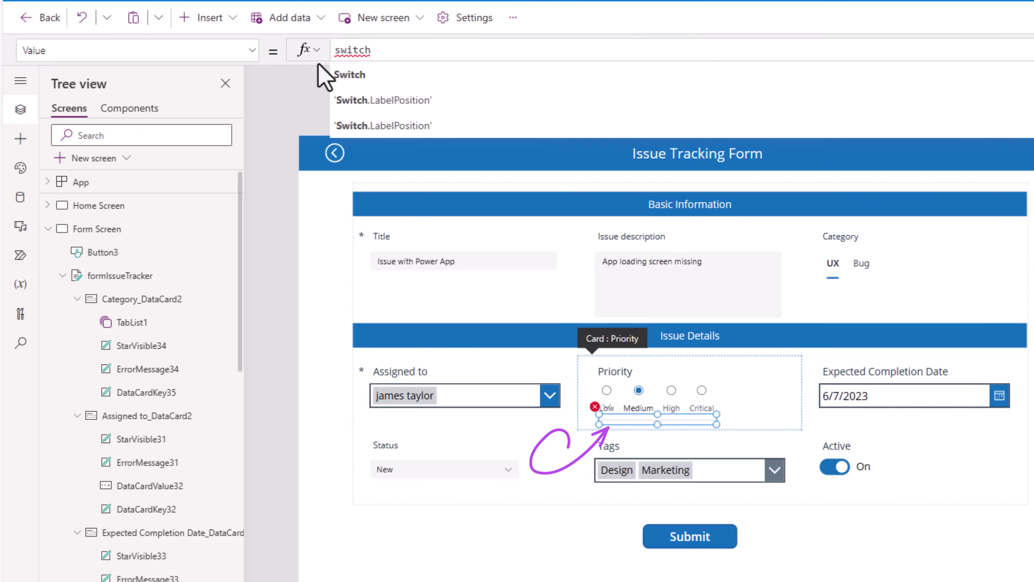
type("(RadioGroupCanvas1.")
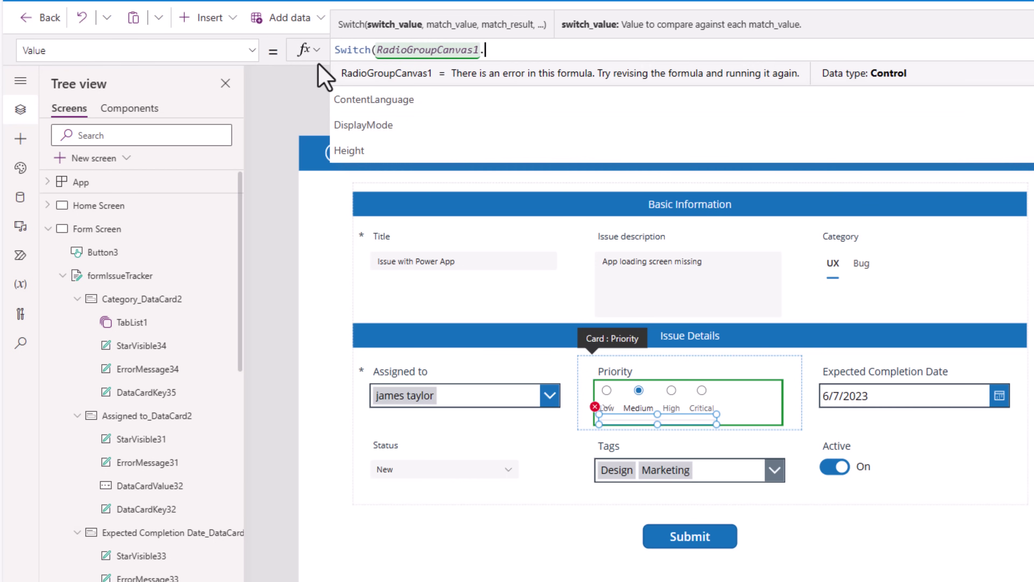
type("selected")
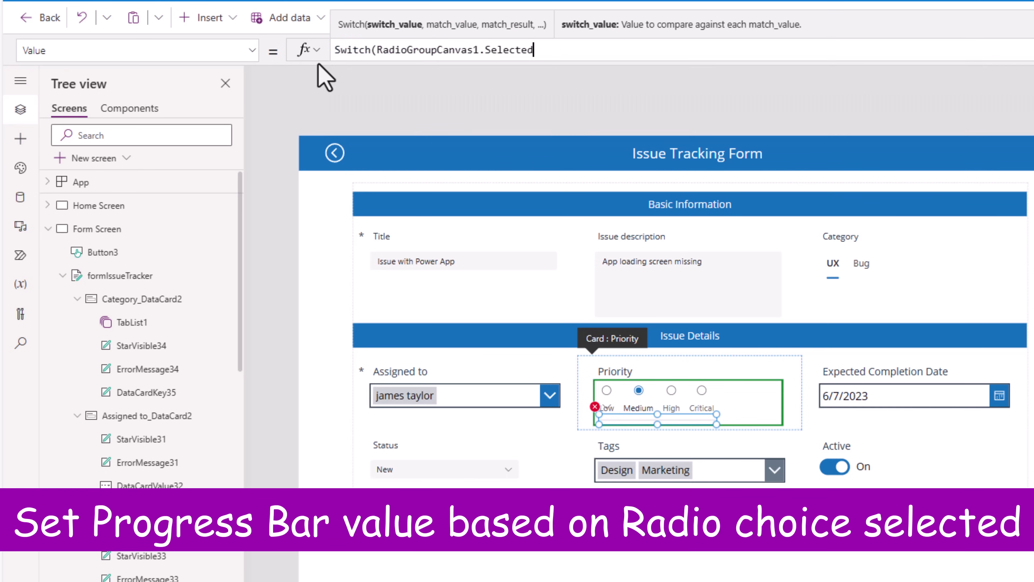
type(".Value,")
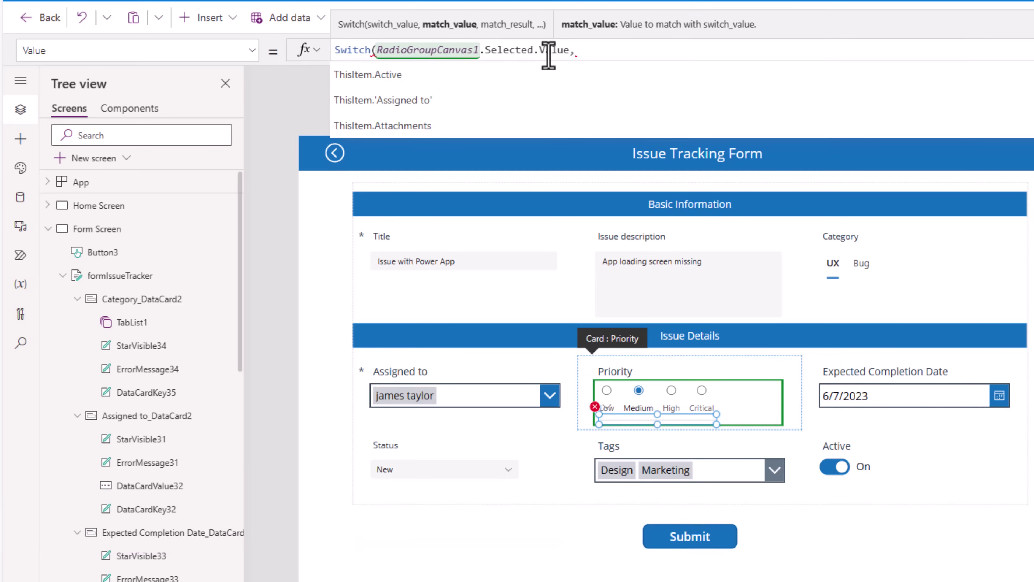
type("\"Low\"")
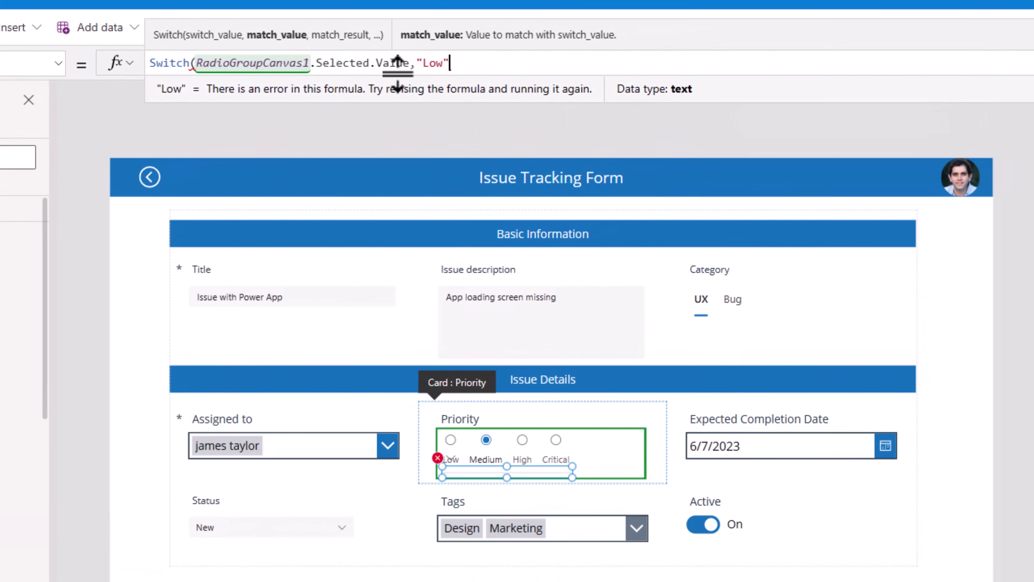
type(",1")
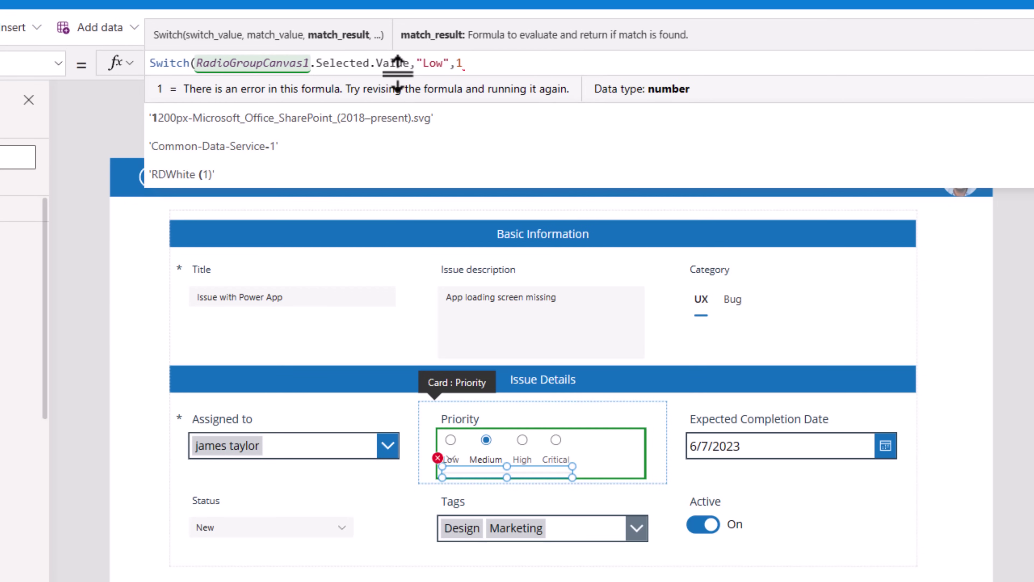
type(",\"Medium")
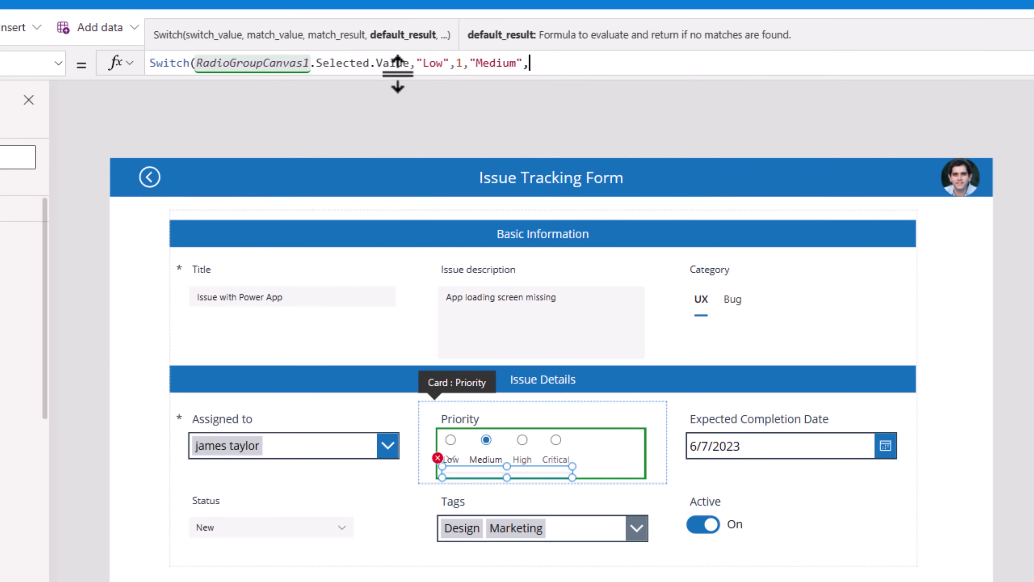
type(",\"High\",")
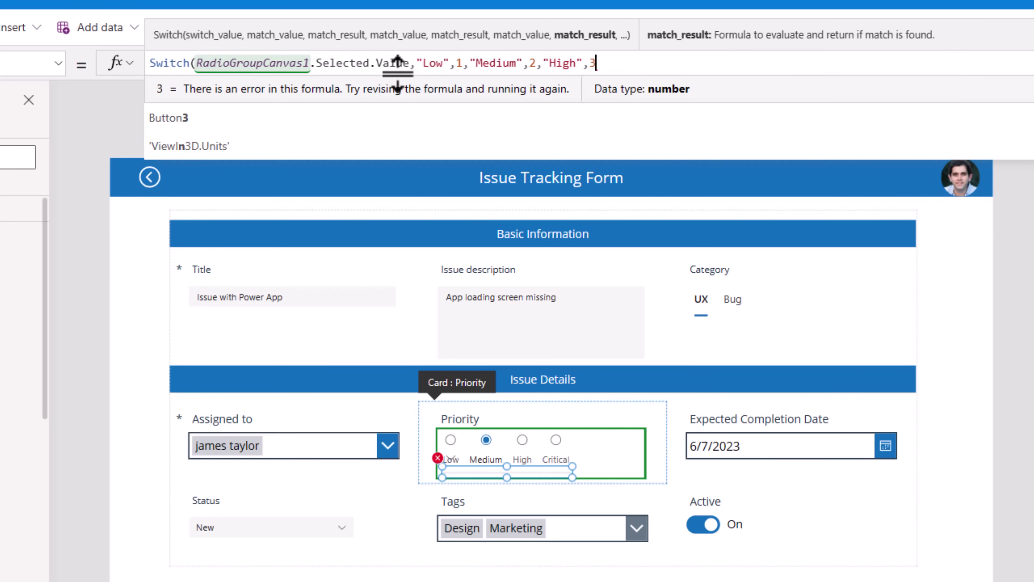
type("3,\"Critical\",4,")
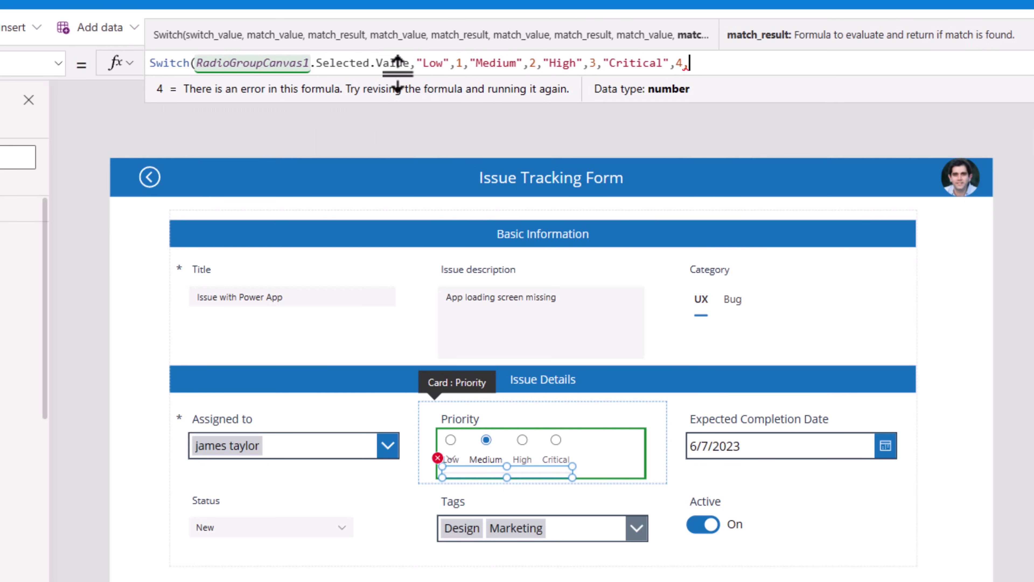
type("0)")
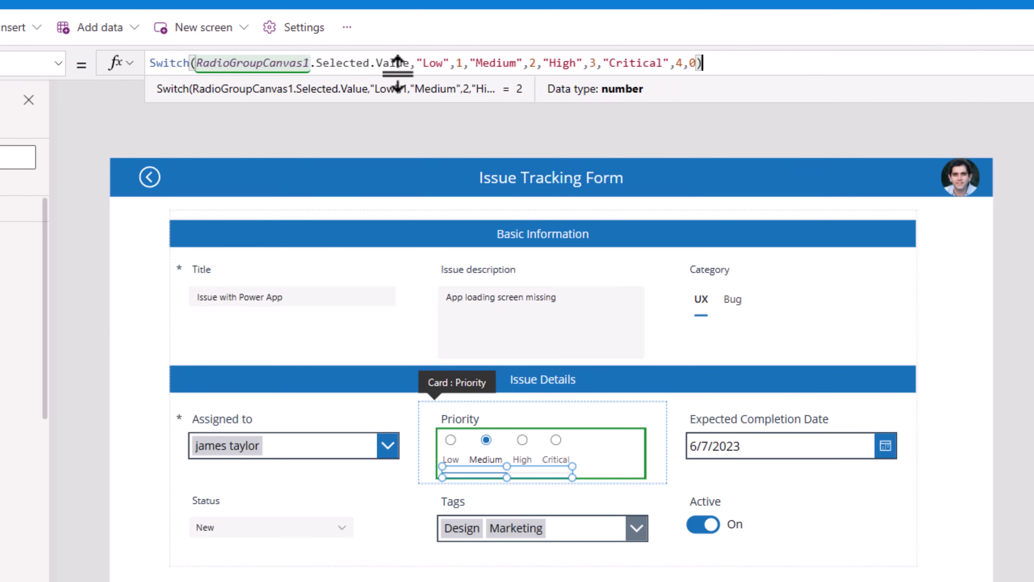
Step: Test the progress bar by cycling the Priority radio through Low, Medium, High and Critical, ending on Low
left_click(450, 440, "alt")
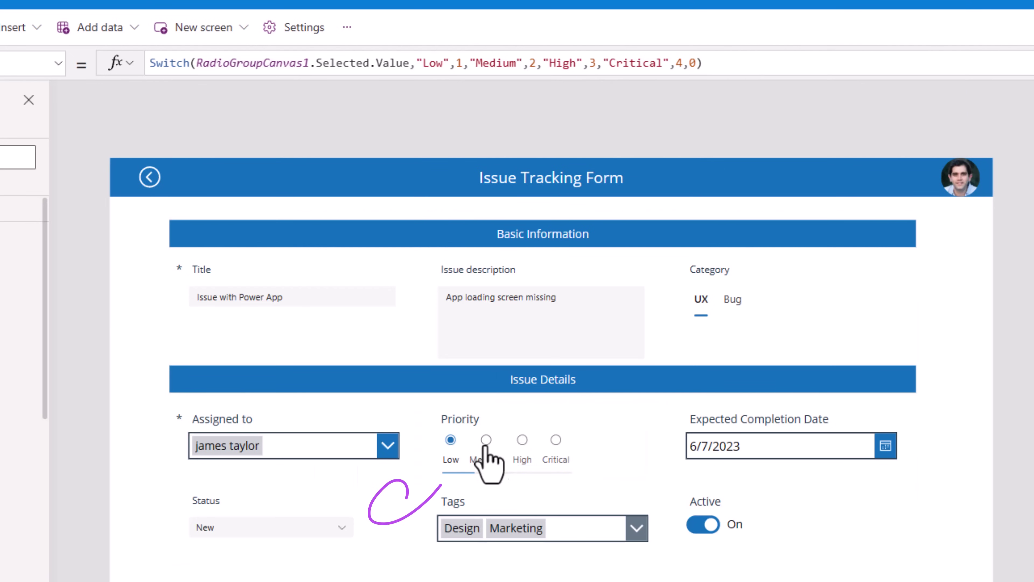
left_click(522, 440, "alt")
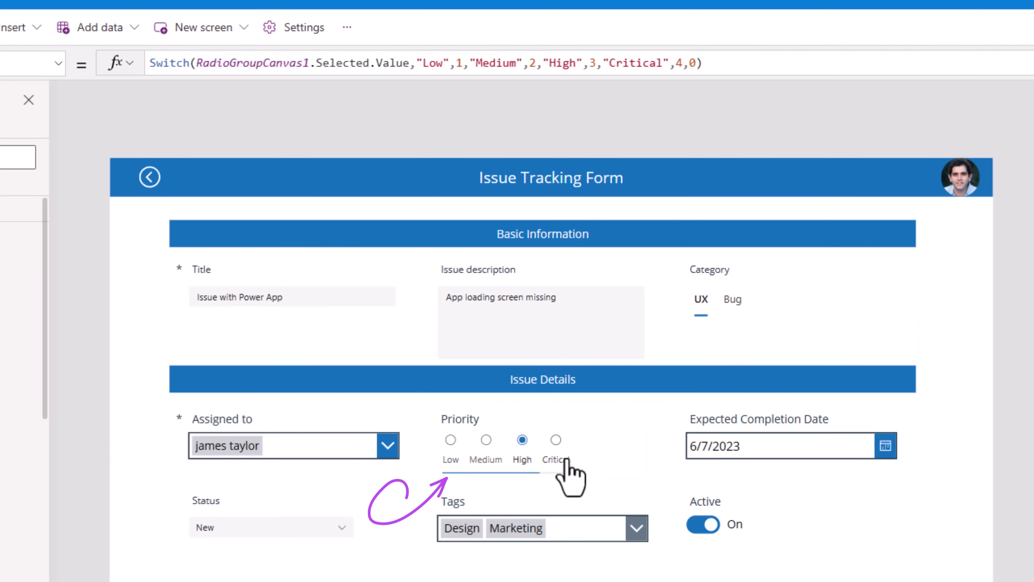
left_click(556, 441, "alt")
left_click(455, 450, "alt")
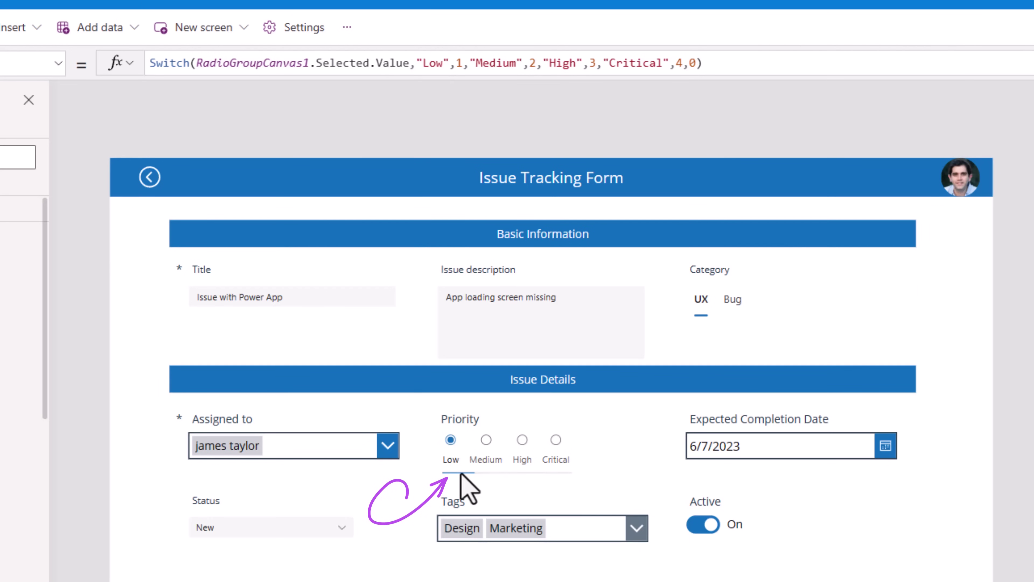
left_click(486, 441, "alt")
left_click(522, 442, "alt")
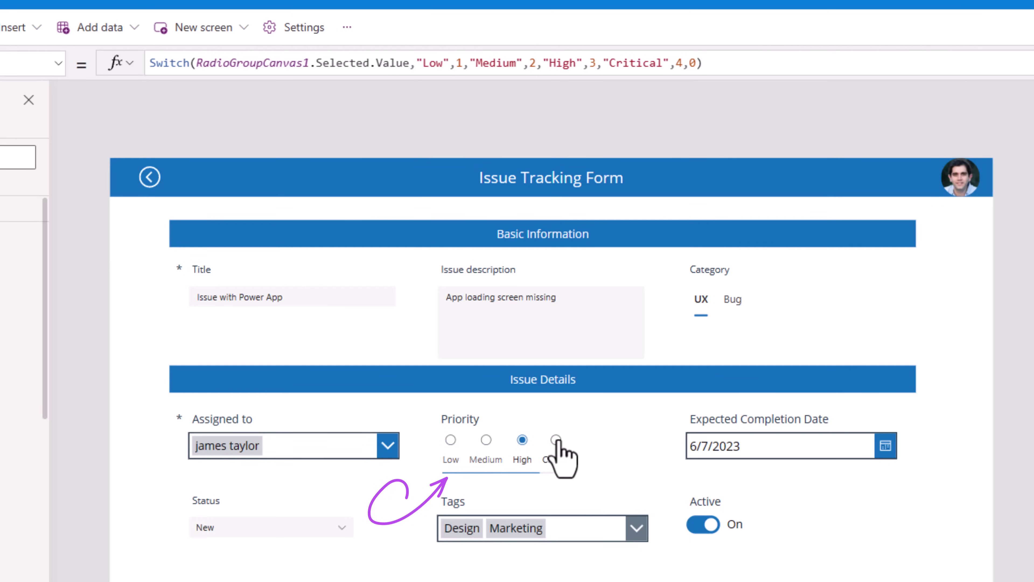
left_click(556, 441, "alt")
left_click(456, 451, "alt")
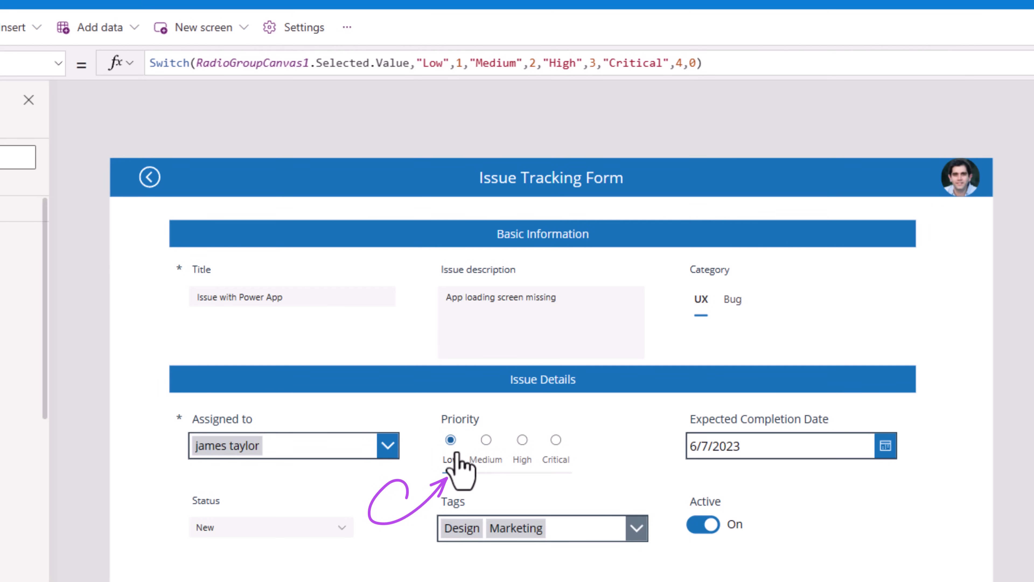
Step: Replace the classic date picker in the Expected Completion Date card with a modern Date picker placed in the same spot
left_click(607, 432)
left_click(735, 435)
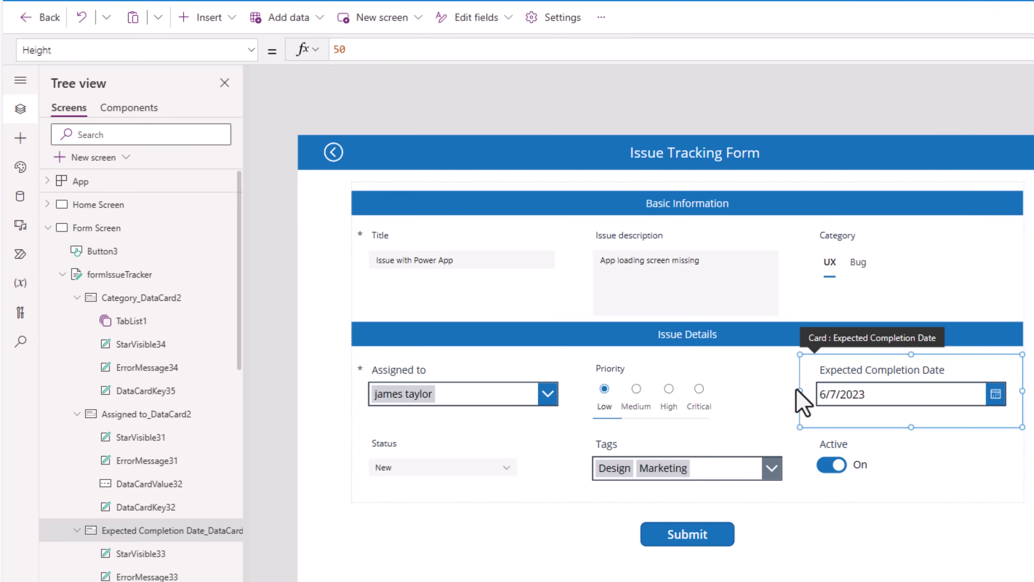
left_click(21, 138)
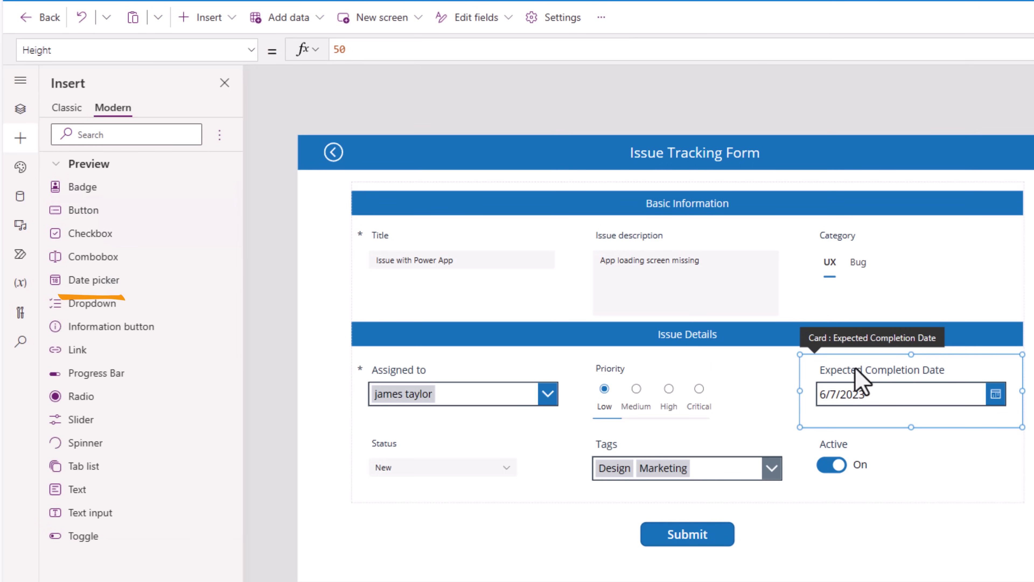
left_click_drag(855, 369, 853, 377)
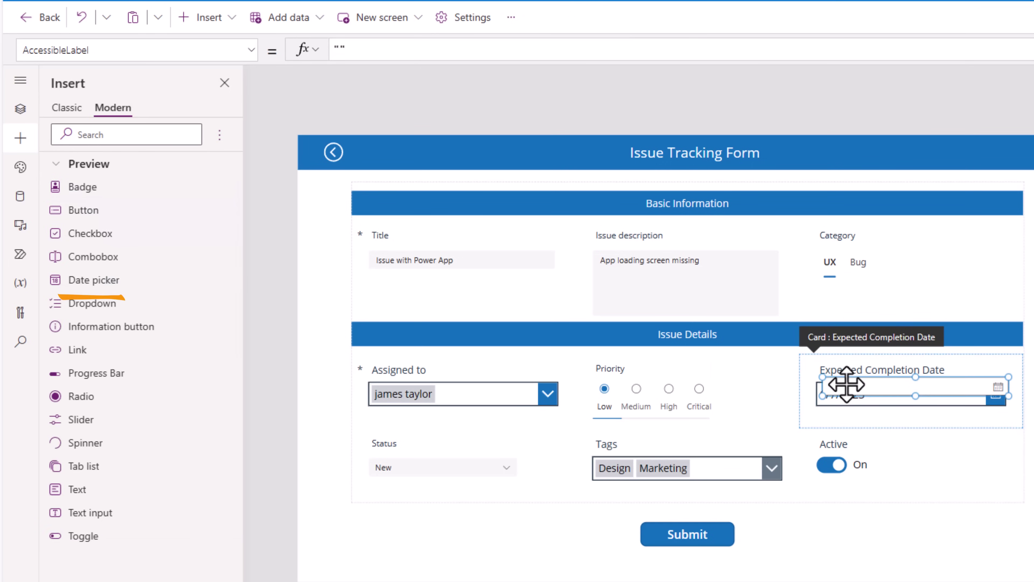
left_click(842, 397)
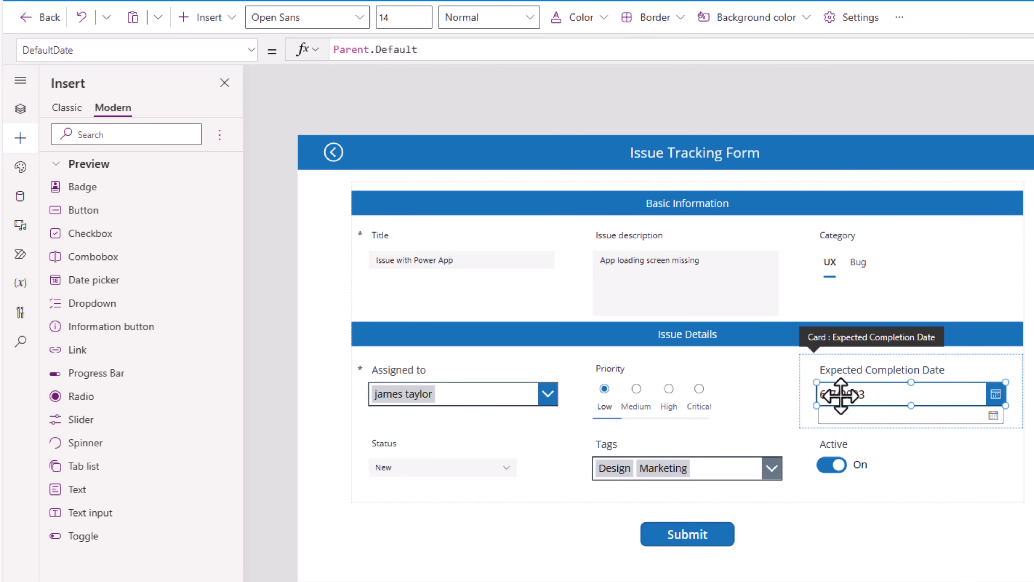
key("Delete")
left_click_drag(854, 416, 849, 393)
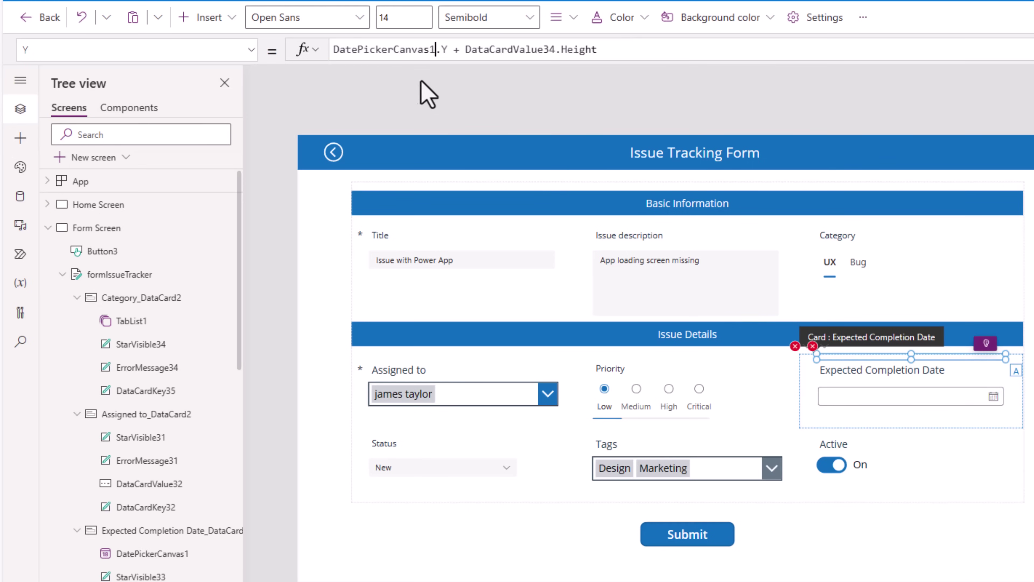
Step: Set the error message's Y to DatePickerCanvas1.Y + DatePickerCanvas1.Height and the Expected Completion Date card's Update to DatePickerCanvas1.Value
double_click(478, 50)
type("DatePickerCanvas1")
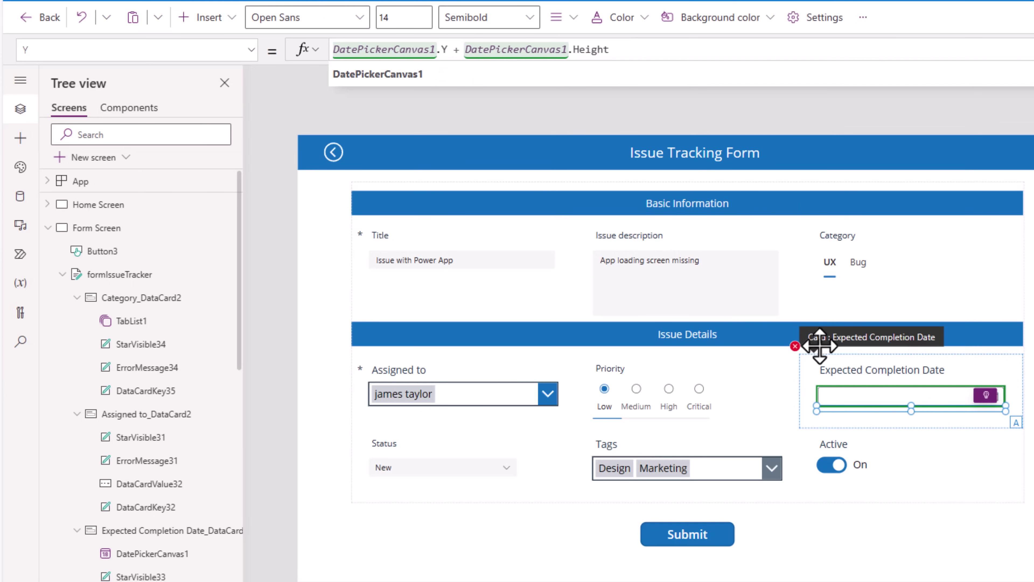
left_click(795, 346)
left_click(817, 363)
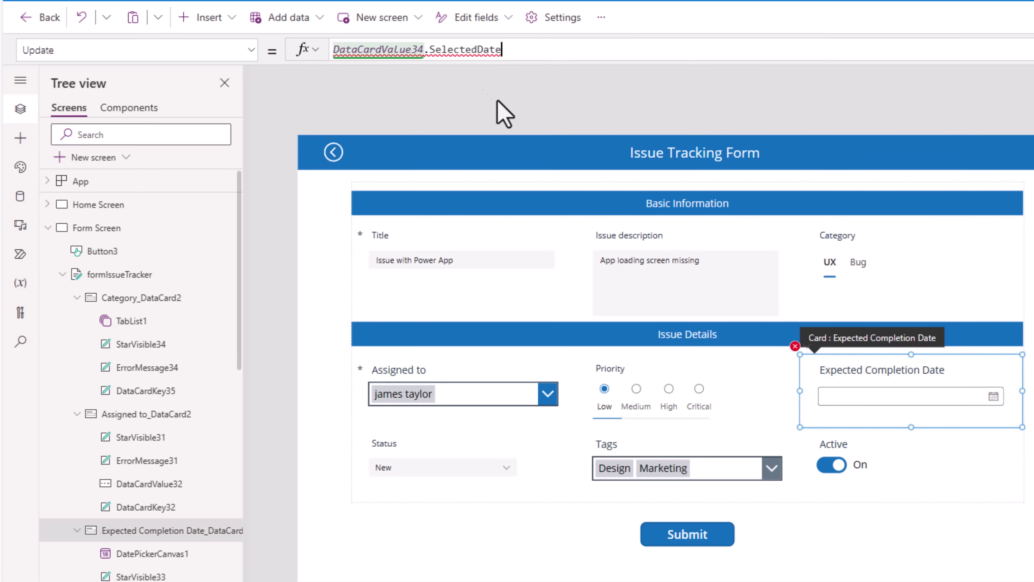
triple_click(358, 51)
type("DatePickerCanvas1")
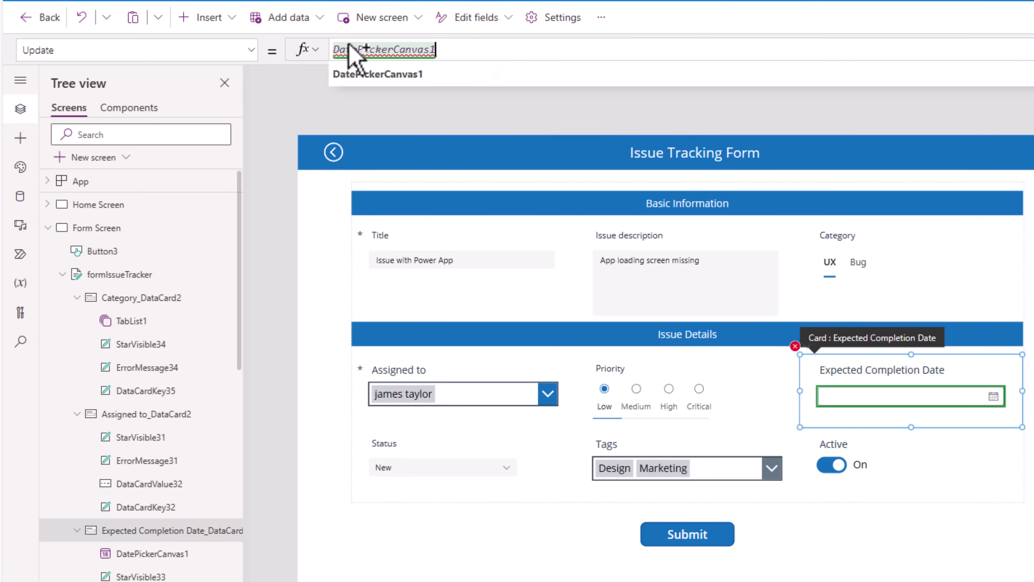
key("Tab")
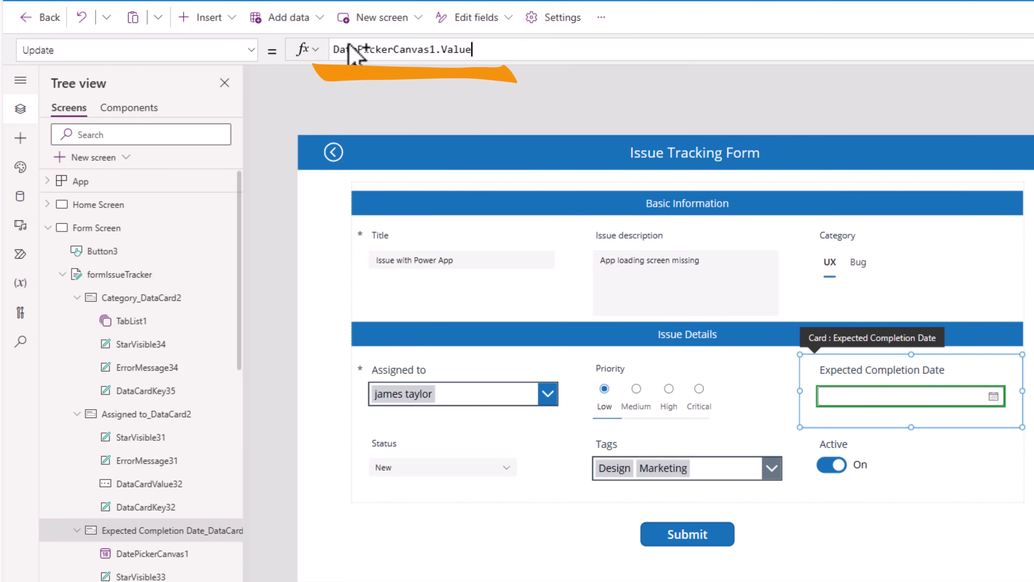
Step: Set the modern date picker's Value property to Parent.Default and test it by choosing June 17, 2023
left_click(850, 401)
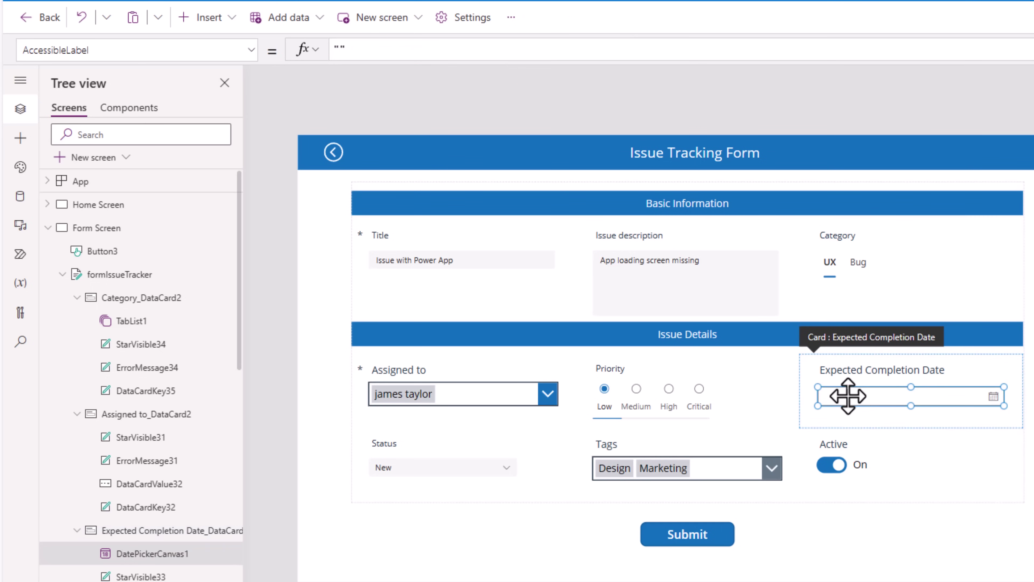
left_click(178, 61)
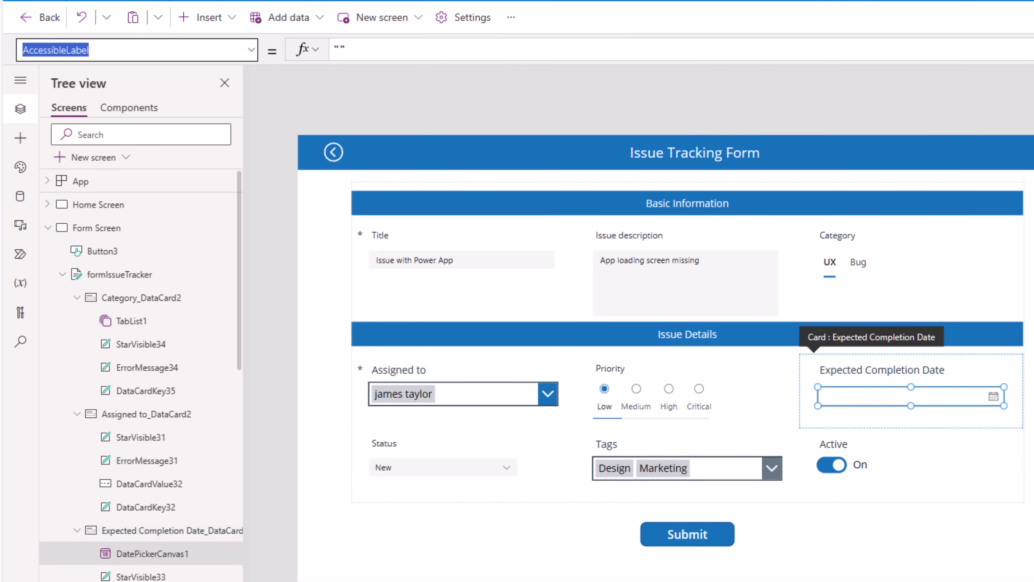
type("Value")
key("Return")
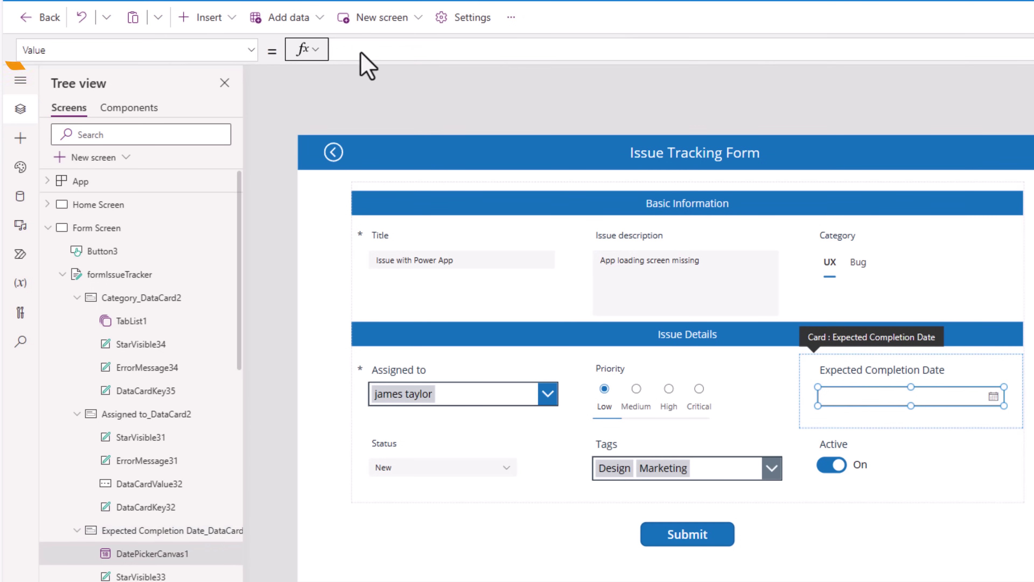
type("Parent.d")
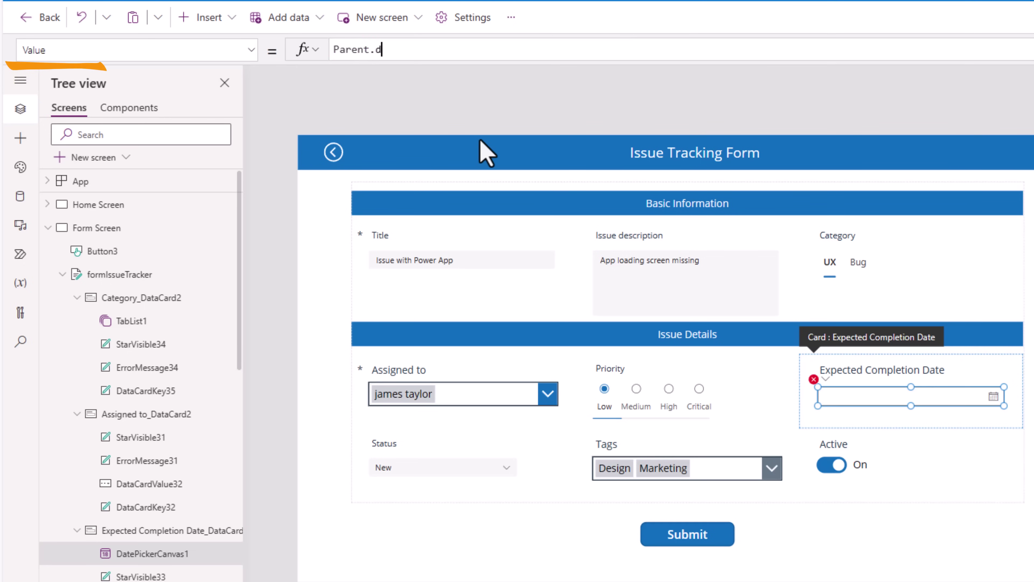
type("efault")
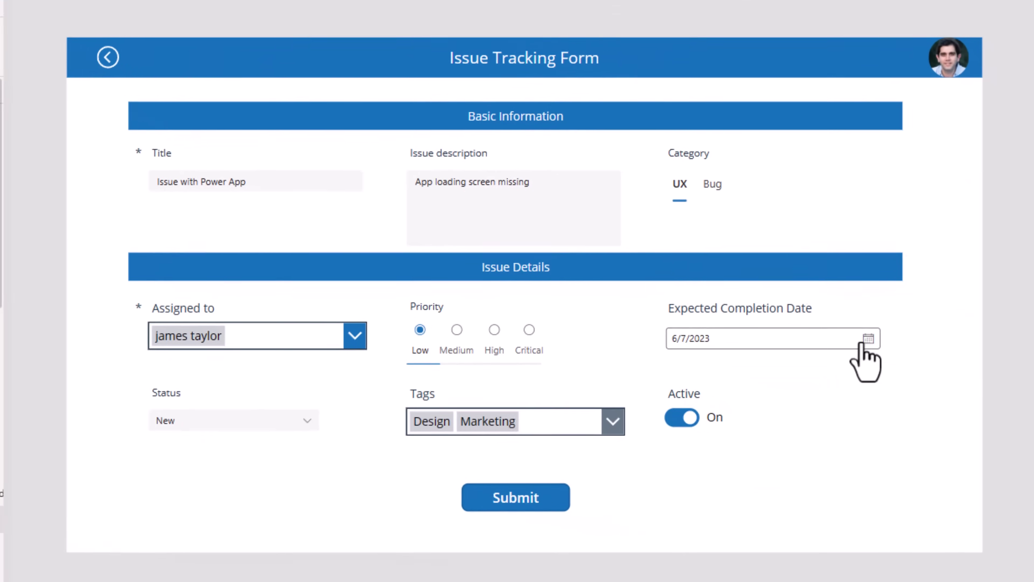
left_click(862, 343)
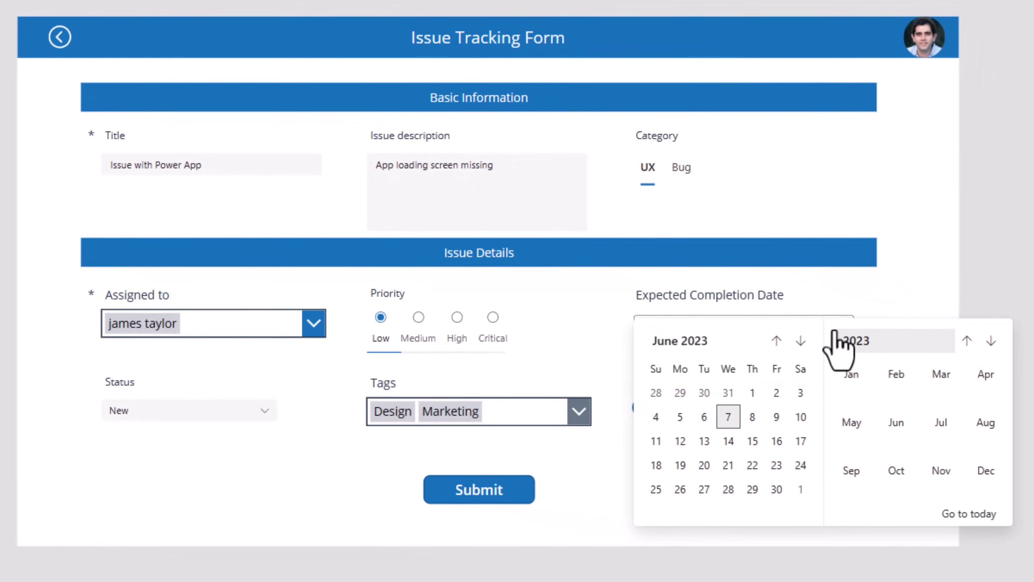
left_click(802, 449)
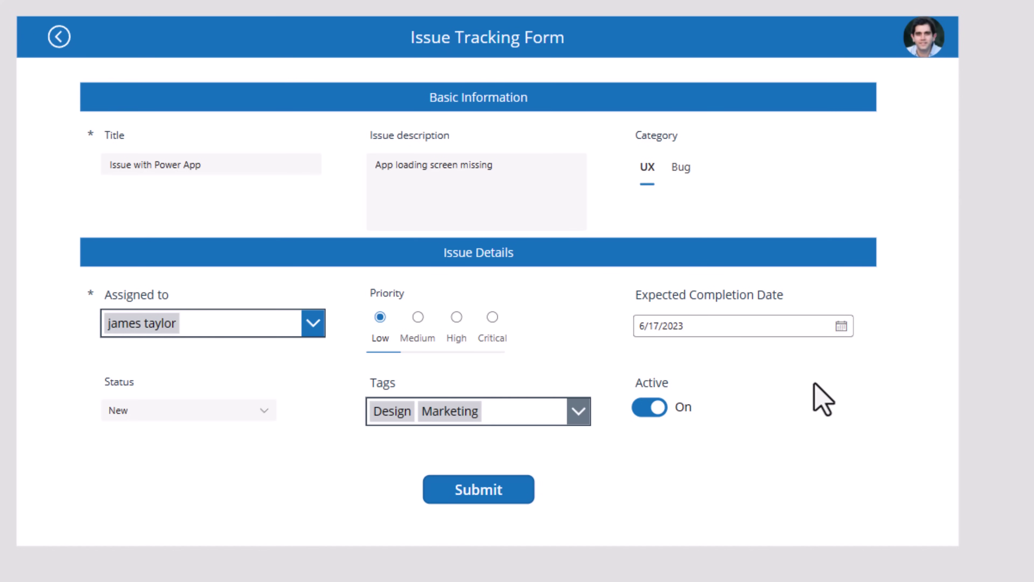
Step: Unlock the Tags card and insert a modern Combobox just above its classic combo box
left_click(482, 387)
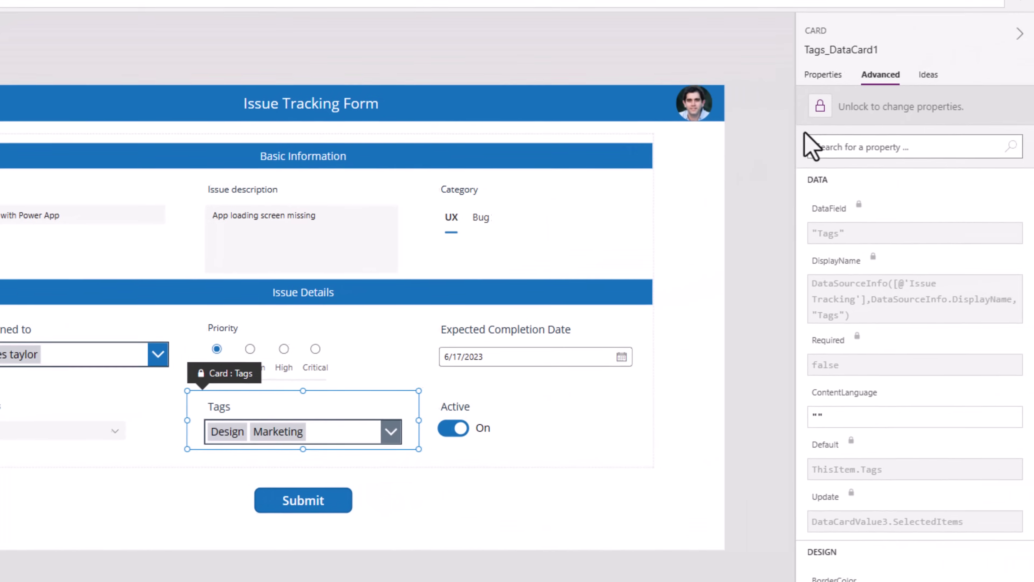
left_click(847, 112)
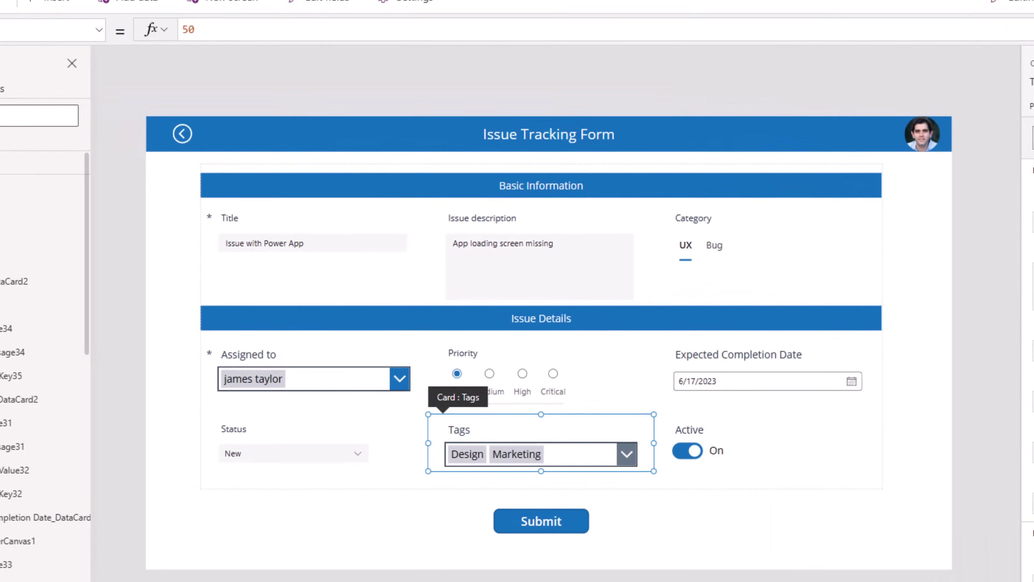
left_click(4, 140)
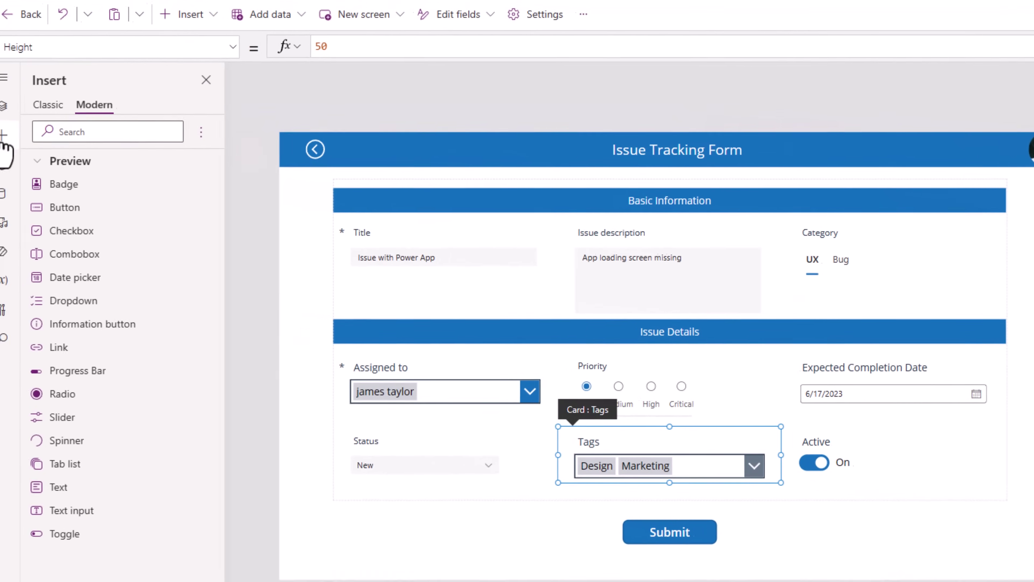
left_click(120, 261)
left_click_drag(674, 464, 686, 453)
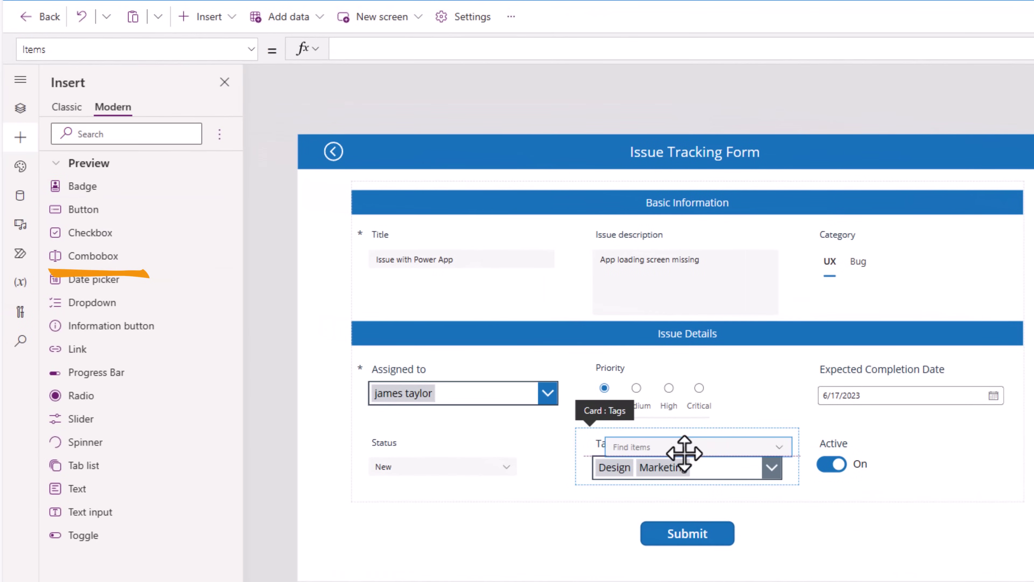
left_click_drag(686, 453, 694, 451)
Step: Select the classic combo box in the Tags card to bring up its Items formula
left_click(653, 460)
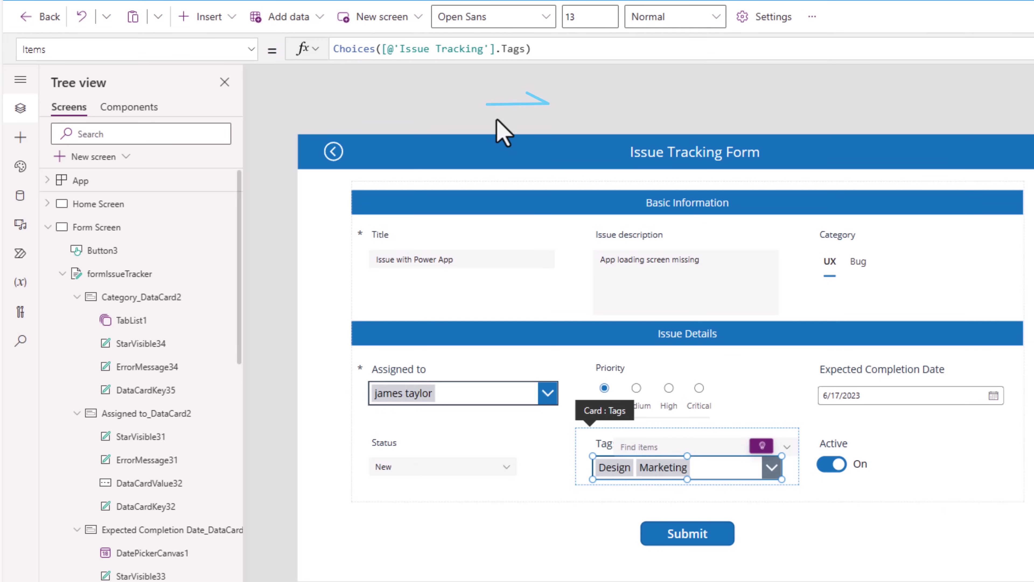
Step: Copy the Items formula Choices([@'Issue Tracking'].Tags) from the old Tags combo box into the new modern combo box
triple_click(467, 49)
key("ctrl+c")
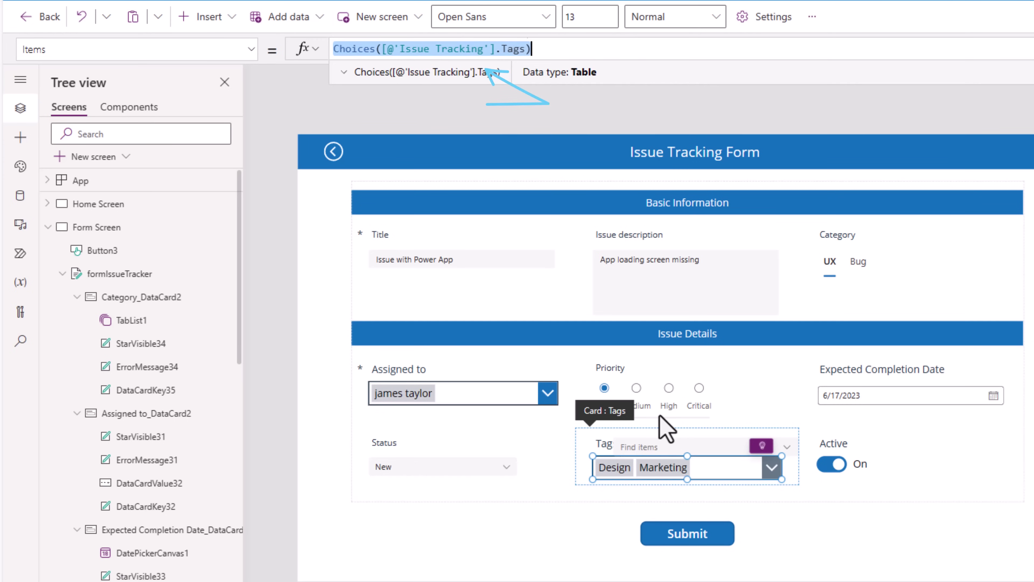
left_click(649, 448)
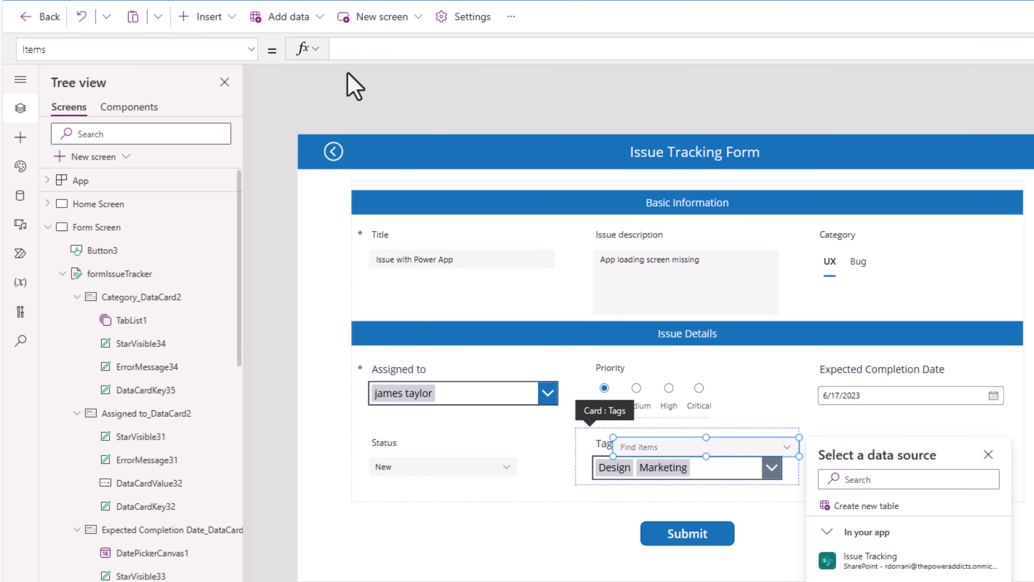
left_click(352, 51)
key("ctrl+v")
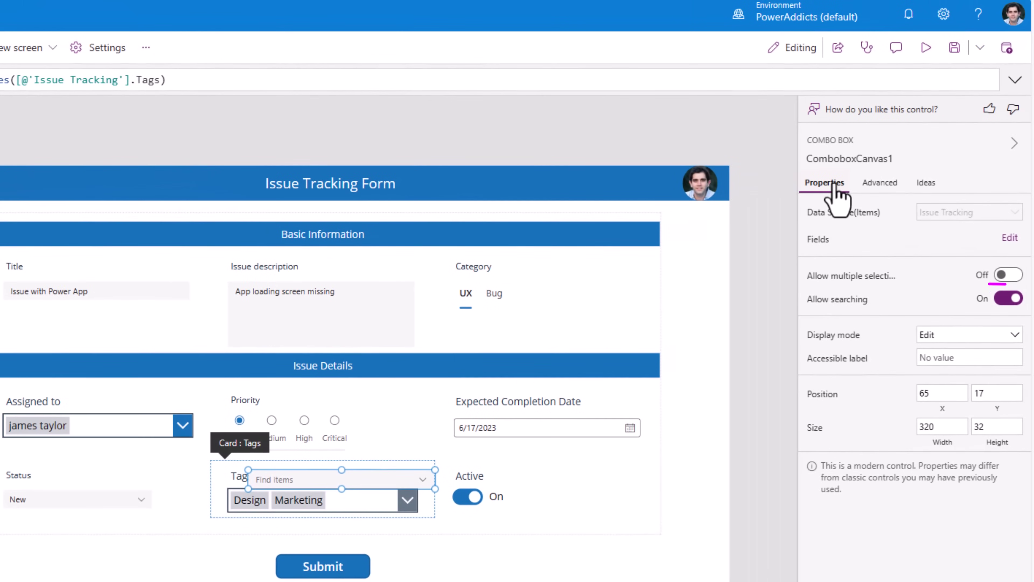
Step: Add the Value field to the modern Tags combo box's displayed fields
left_click(1009, 238)
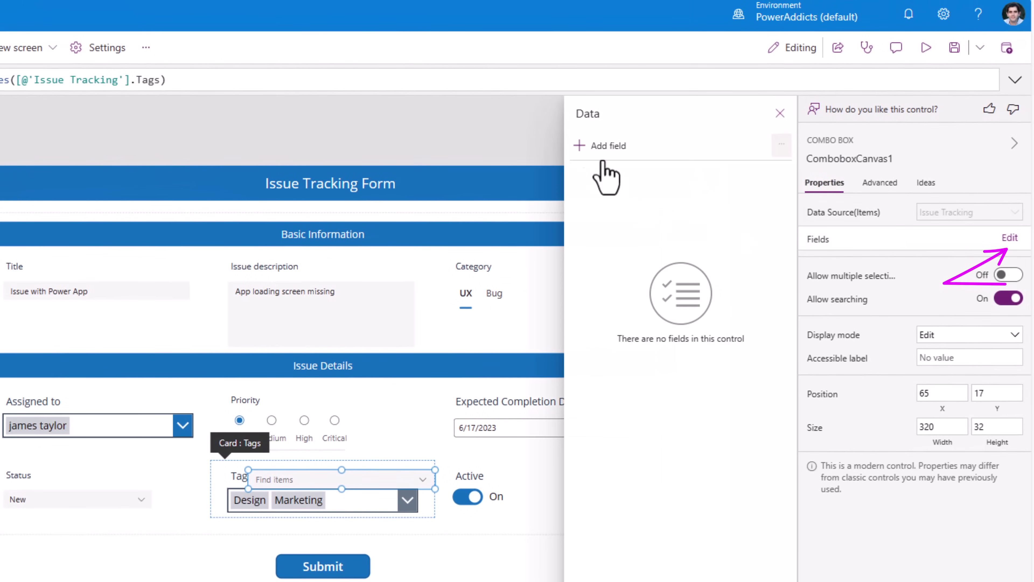
left_click(598, 147)
left_click(597, 234)
left_click(611, 267)
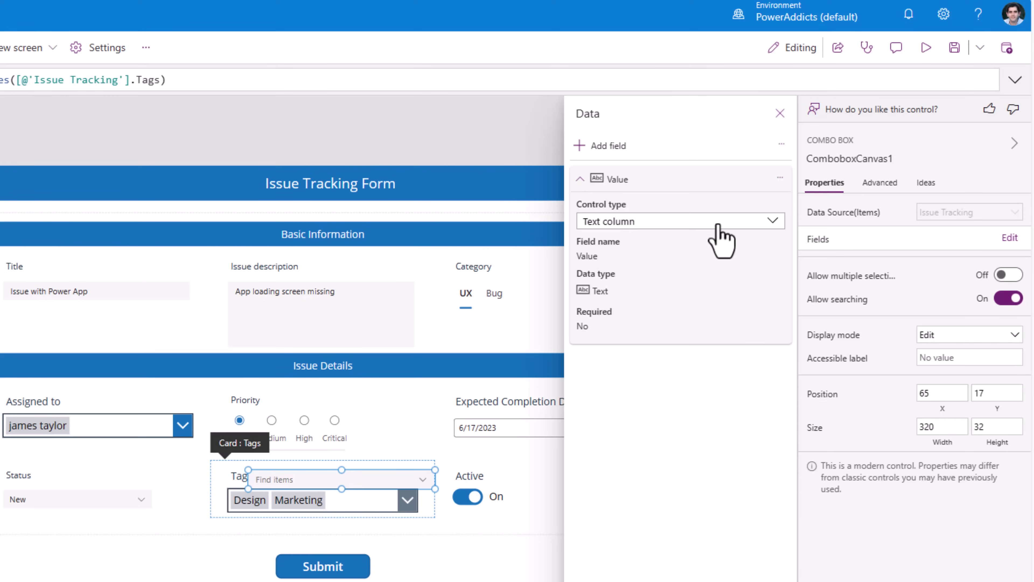
left_click(780, 113)
Step: Preview the form and check which choices the new Tags combo box offers
left_click(424, 479)
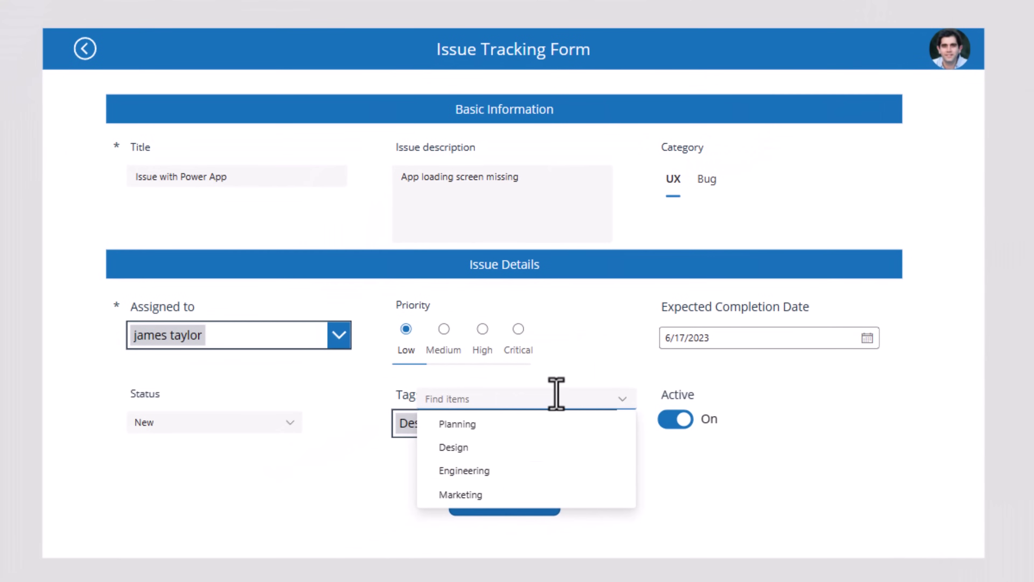
left_click(596, 392)
left_click(603, 395)
Step: Delete the old Tags combo box and move the modern one into its place below the Tags label
left_click(513, 425)
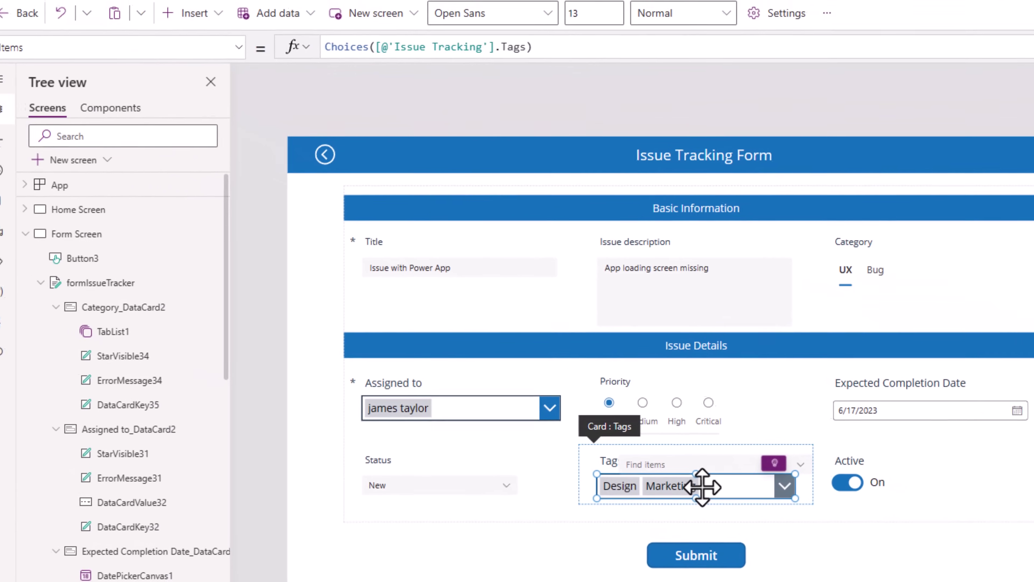
key("Delete")
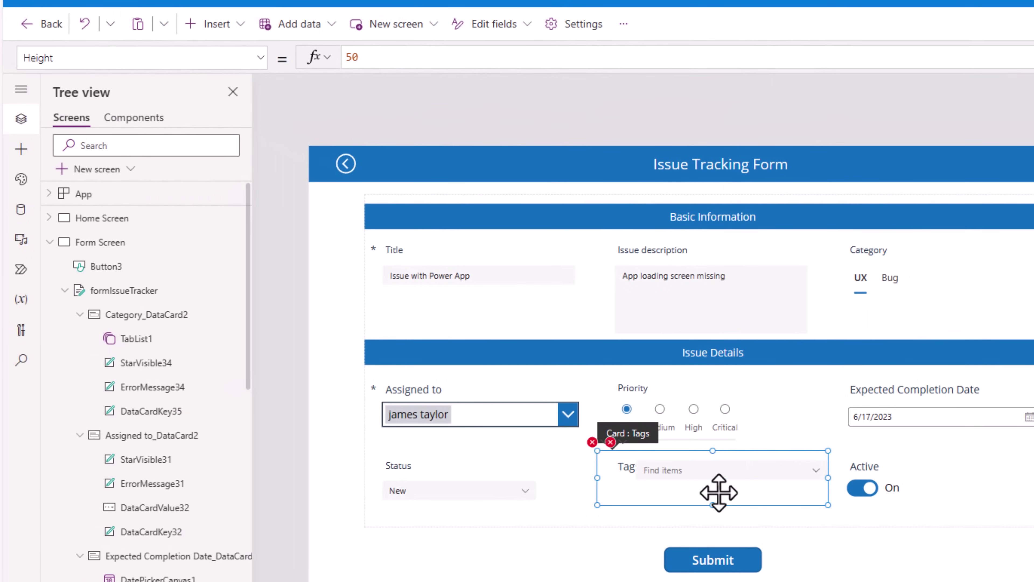
left_click_drag(692, 477, 677, 496)
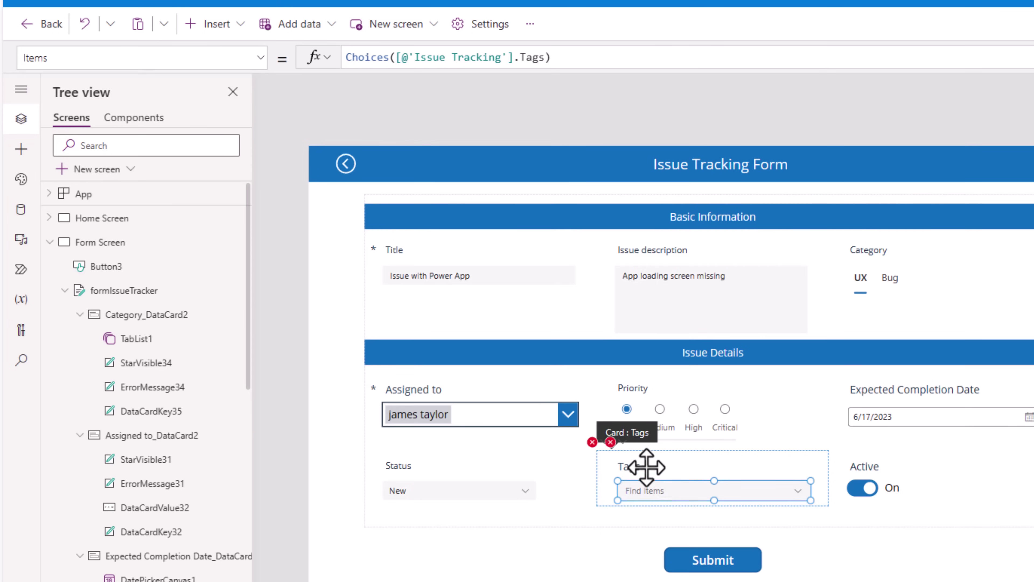
Step: Set the Y formula of the Tags card's error message to ComboboxCanvas1.Y + ComboboxCanvas1.Height
left_click(610, 442)
left_click(692, 467)
type("ComboboxCanvas1")
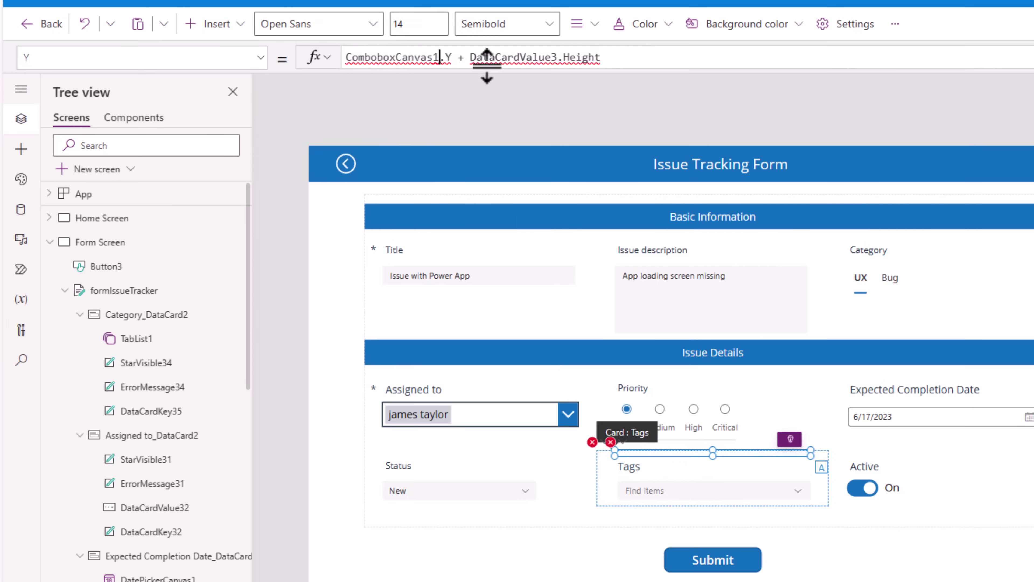
double_click(503, 57)
type("ComboboxCanvas1")
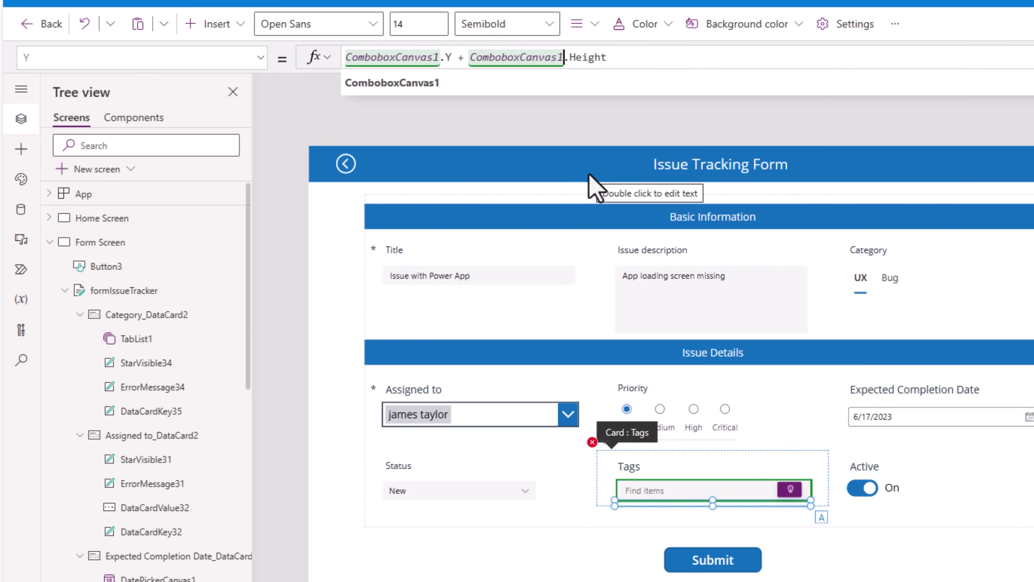
Step: Set the Tags card's Update property to ComboboxCanvas1.SelectedItems
left_click(608, 444)
left_click(652, 464)
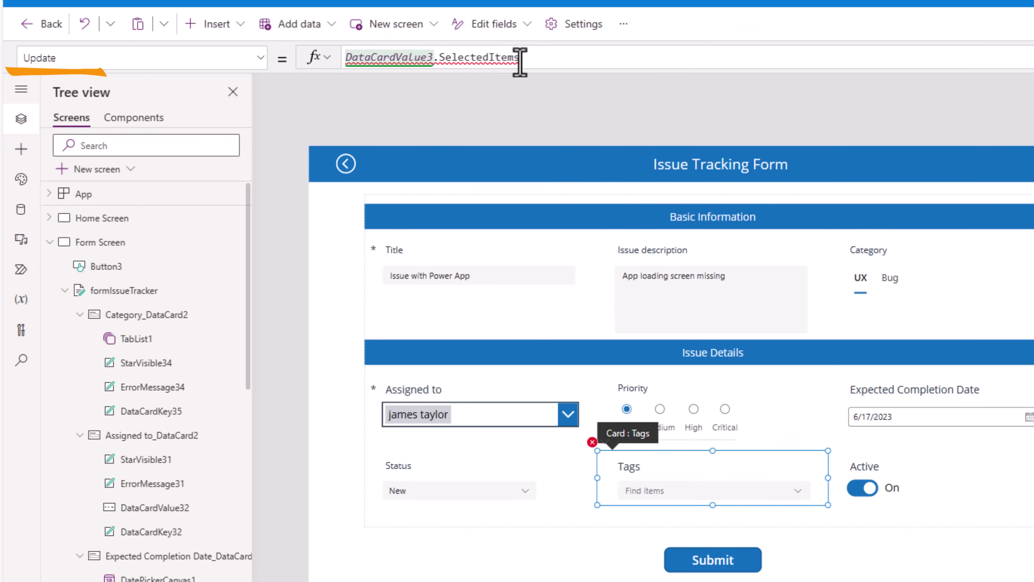
triple_click(568, 58)
type("ComboboxCanvas1")
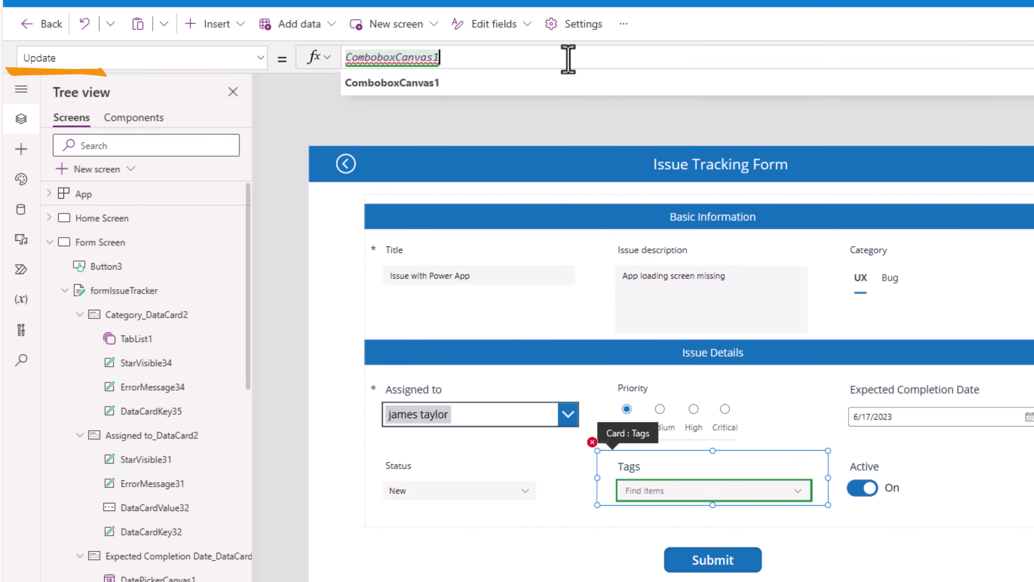
type(".")
key("Tab")
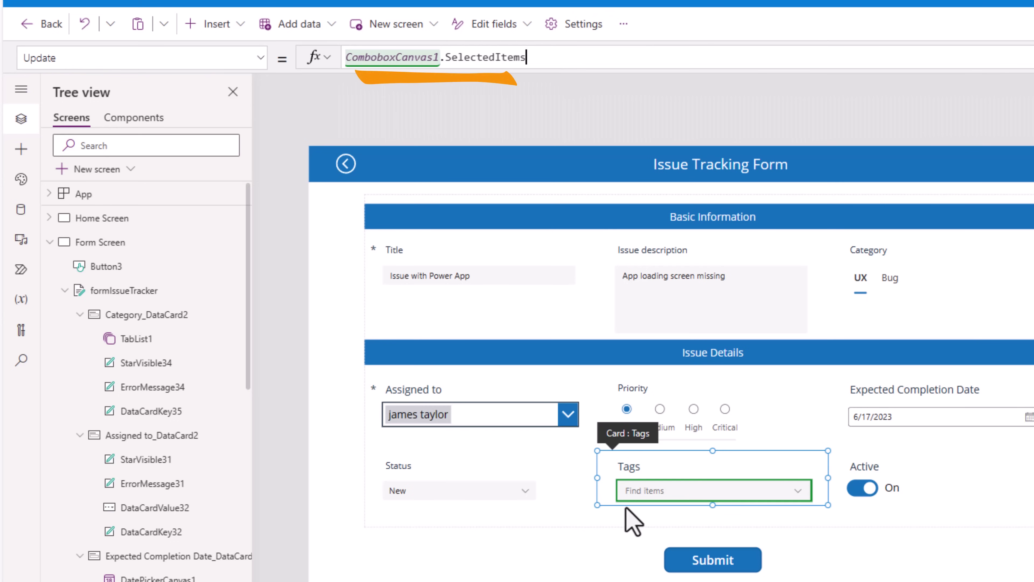
Step: Set the modern Tags combo box's DefaultSelectedItems property to Parent.Default
left_click(635, 489)
left_click(114, 58)
type("DefaultSelectedItems")
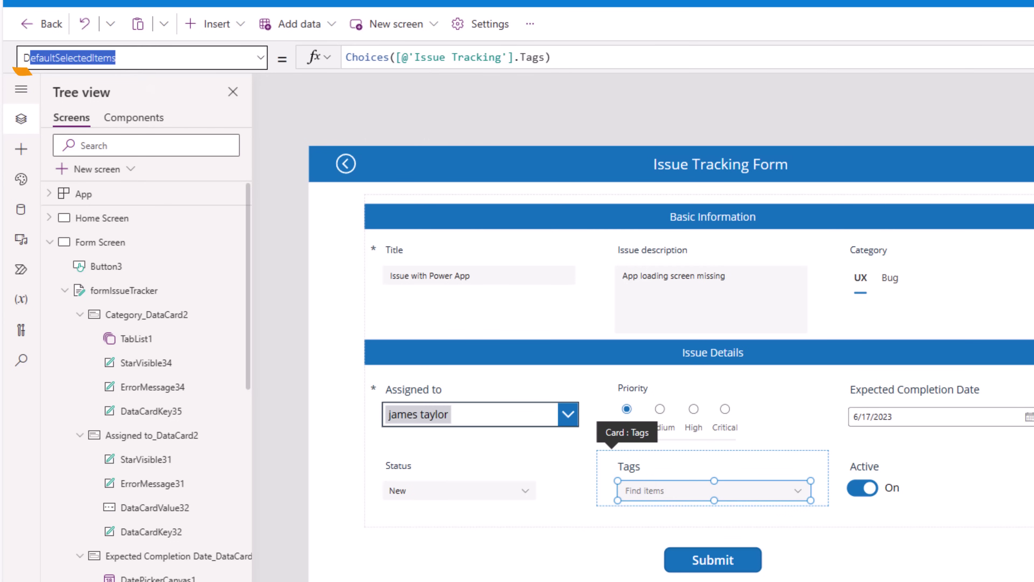
key("Return")
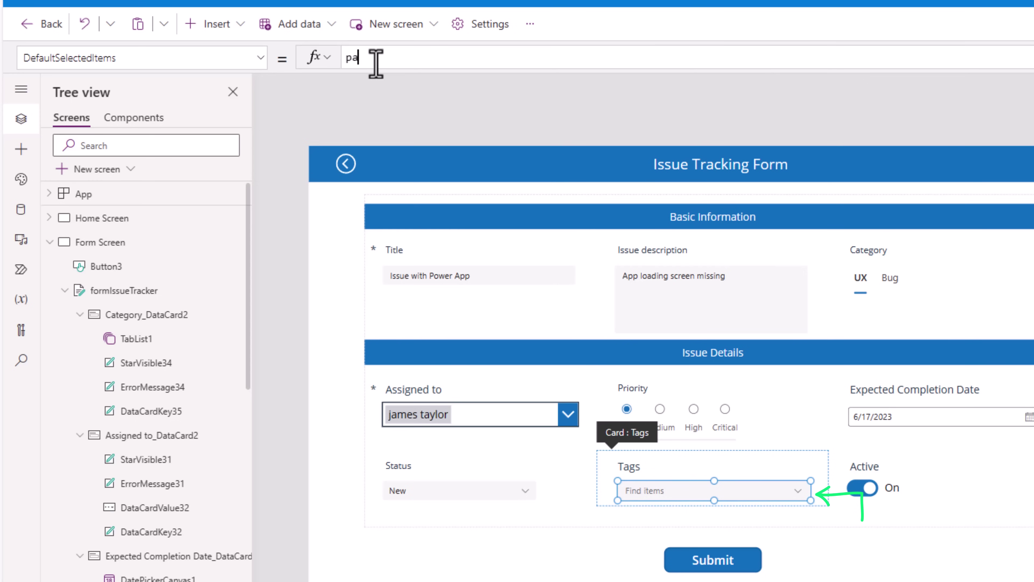
type("parent.de")
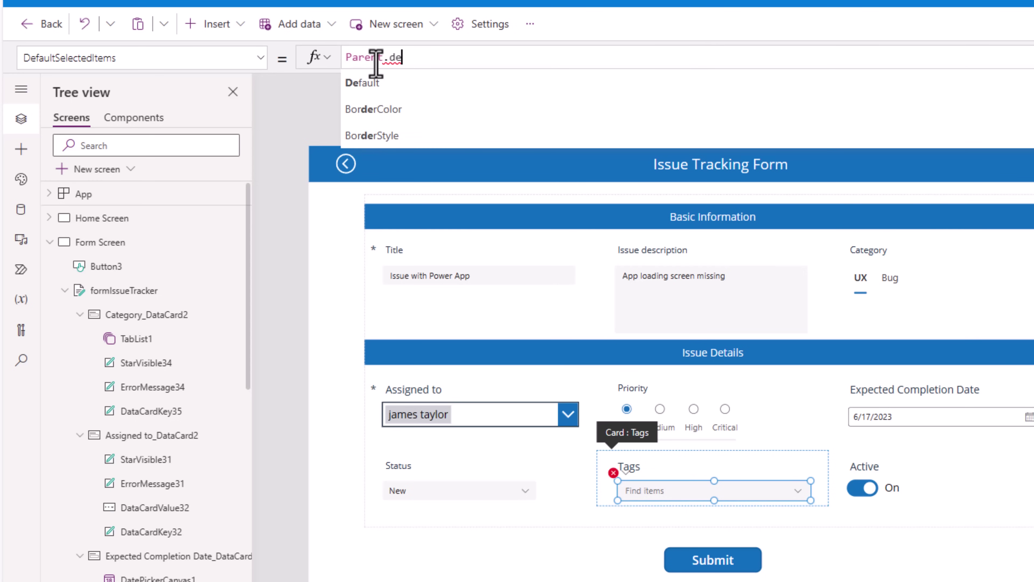
key("Tab")
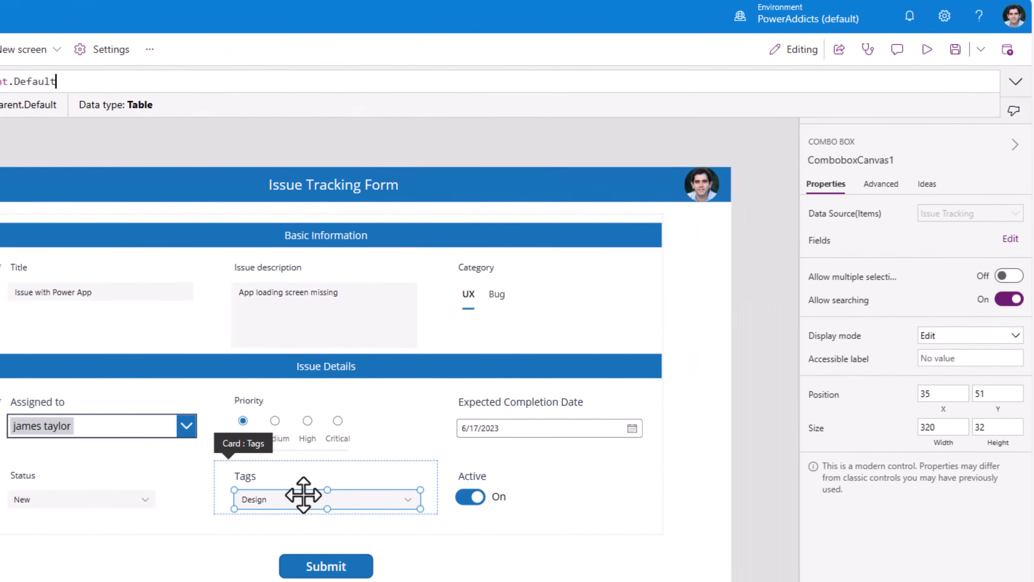
Step: Allow multiple selections in the Tags combo box and set its InputTextPlaceholder to "Find Tags"
left_click(690, 486)
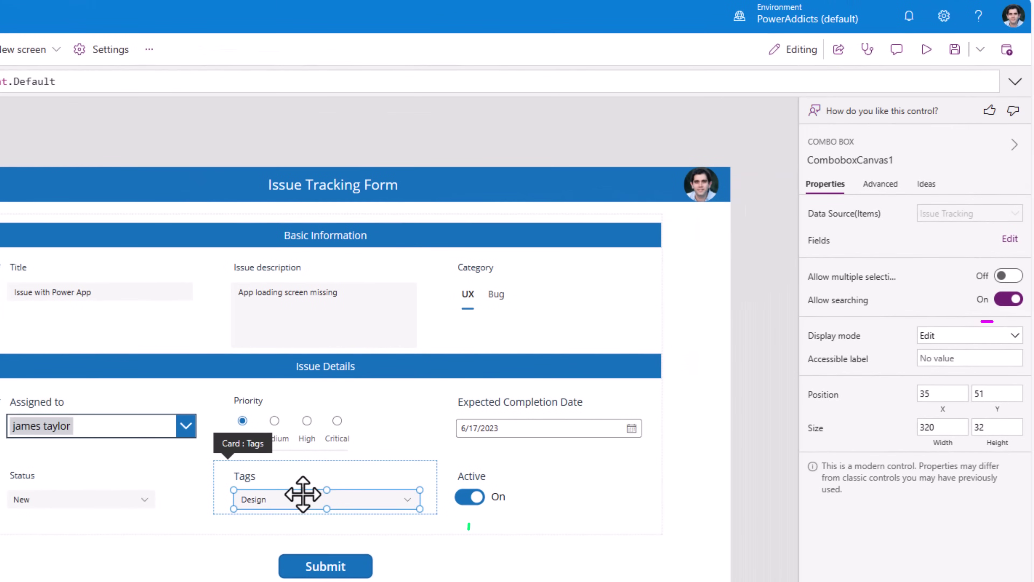
left_click(1009, 277)
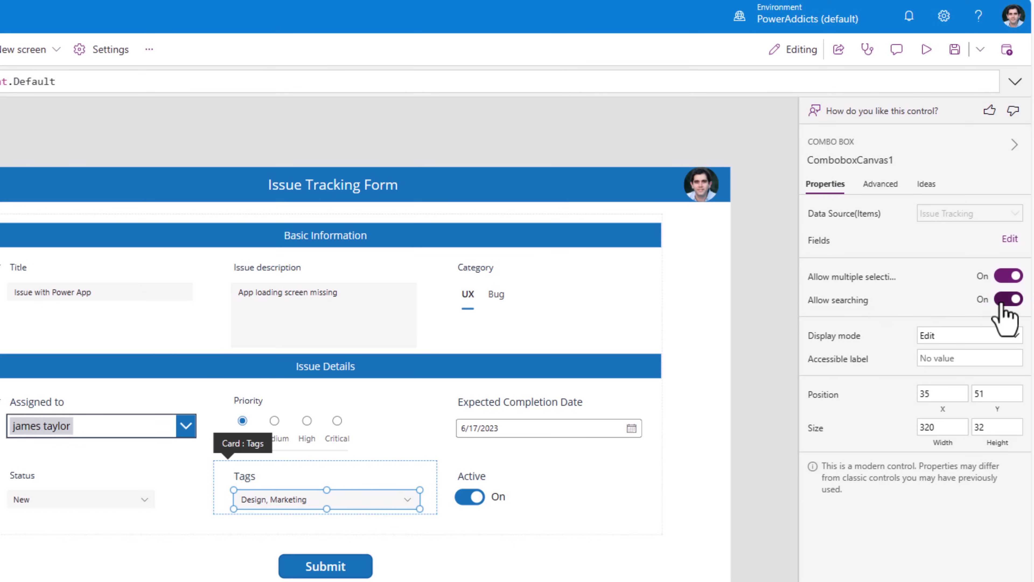
left_click(881, 185)
scroll(843, 555, "down", 2)
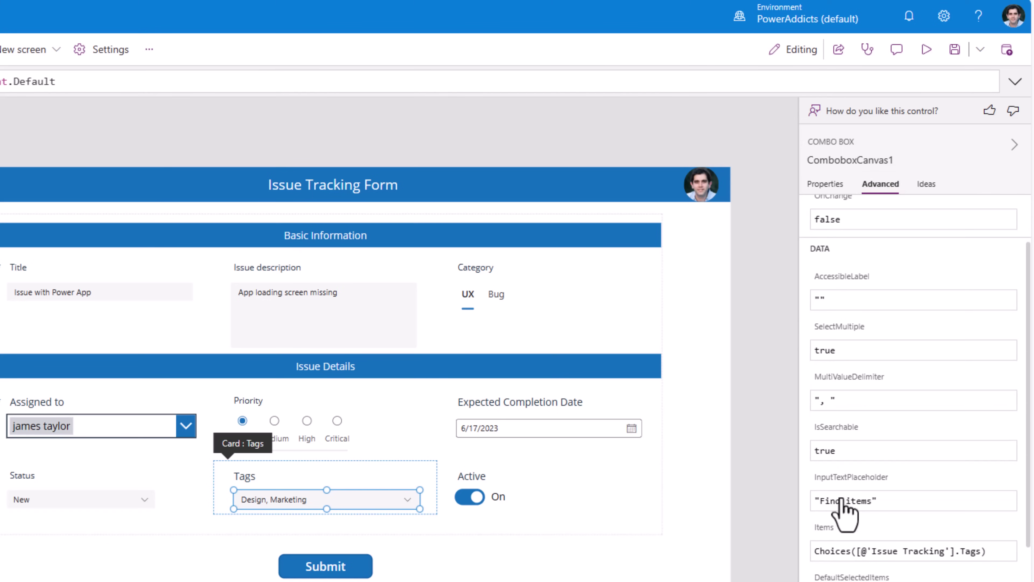
left_click(869, 502)
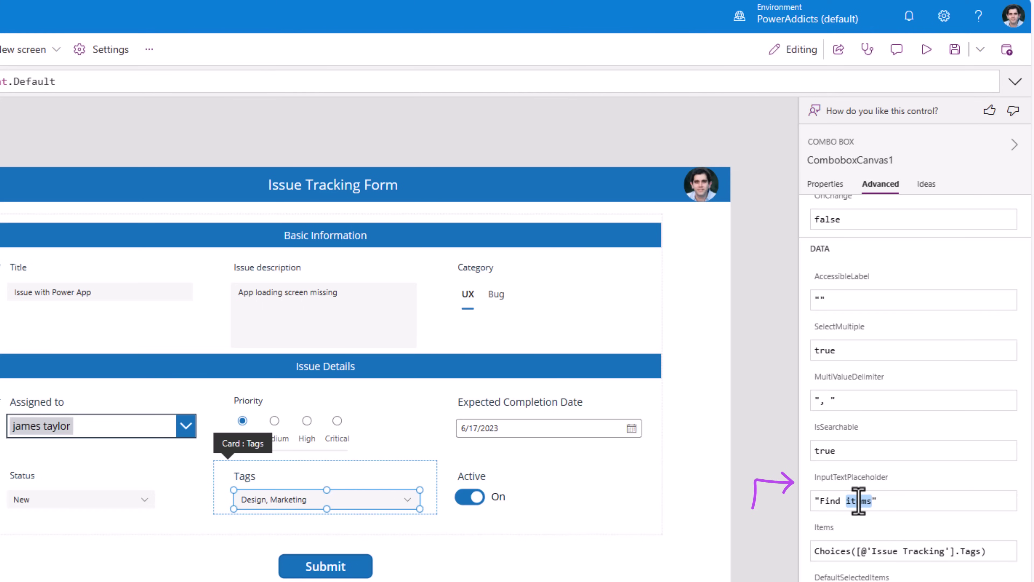
type("Tags")
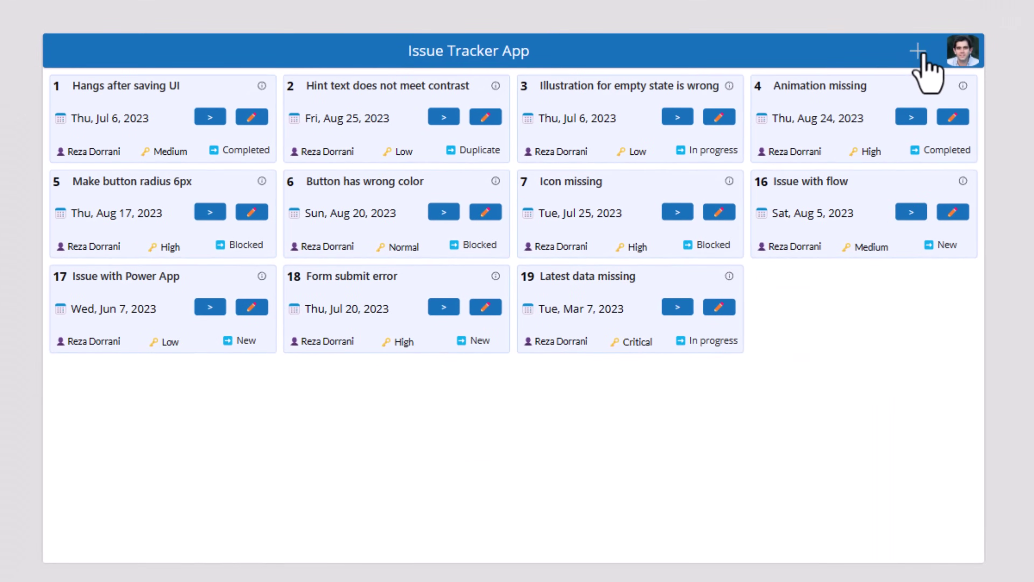
Step: Start a new issue in the app preview and test the Tags combo box by selecting Design and Engineering
left_click(921, 57)
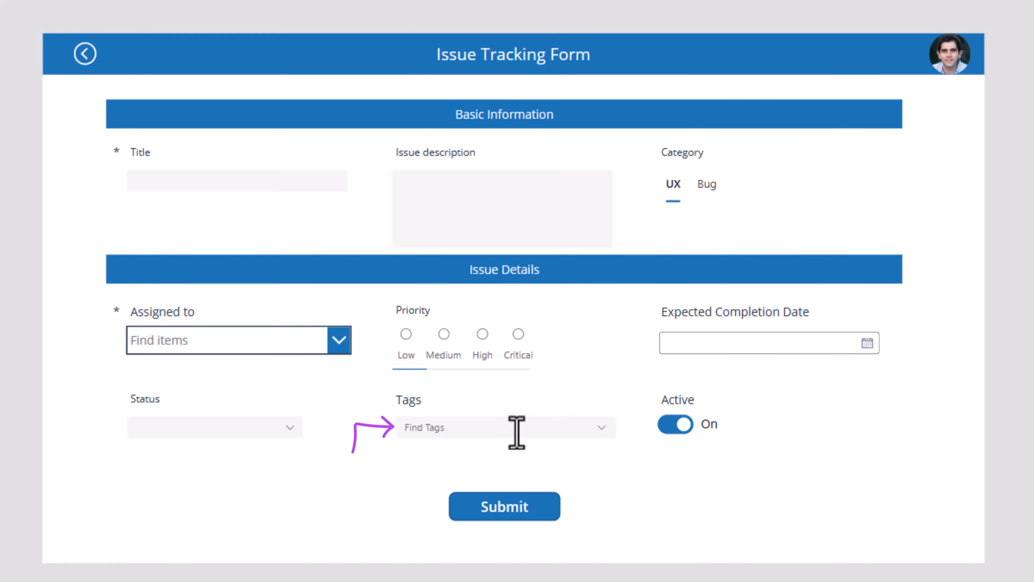
left_click(495, 434)
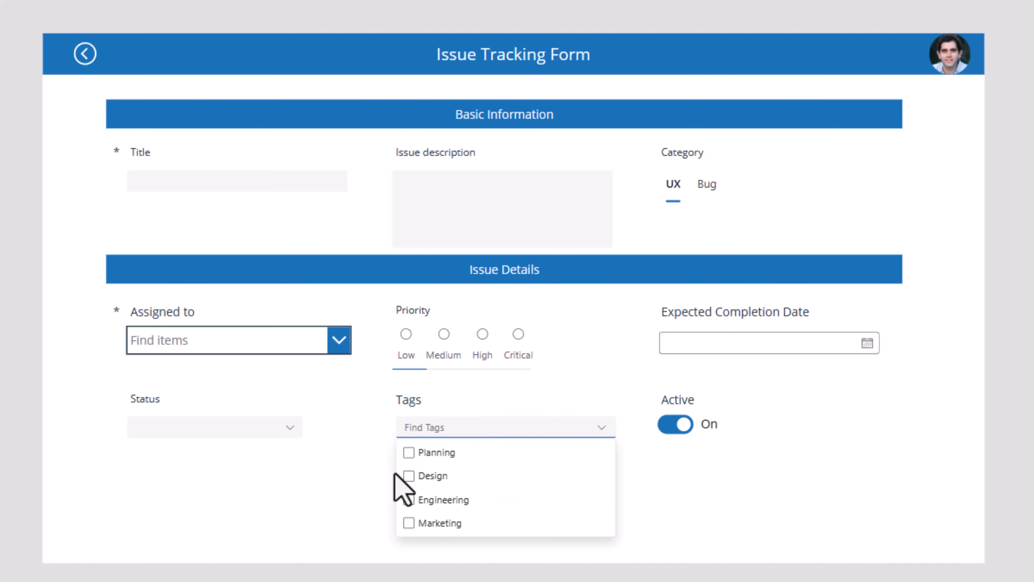
left_click(409, 476)
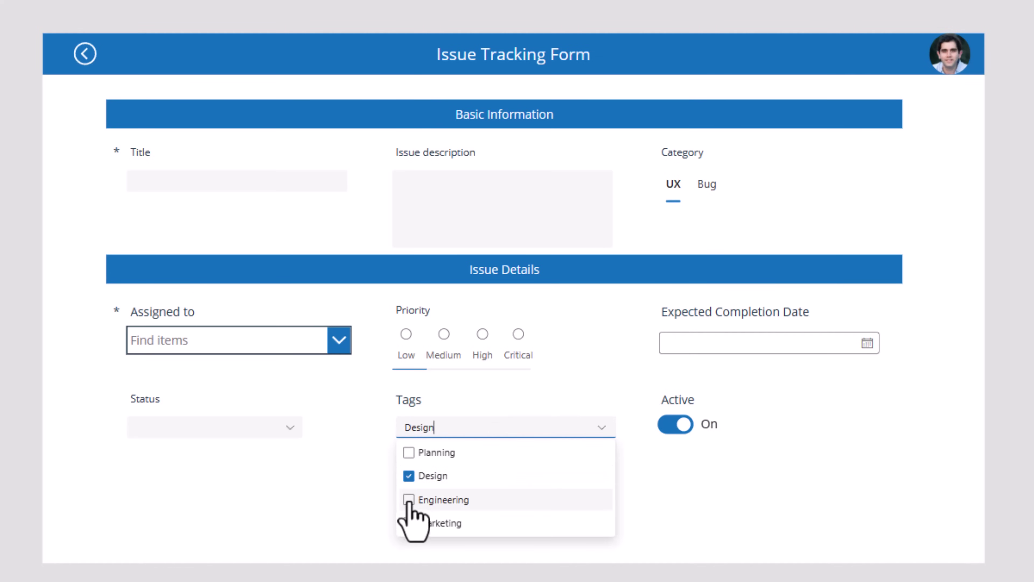
left_click(422, 500)
left_click(483, 401)
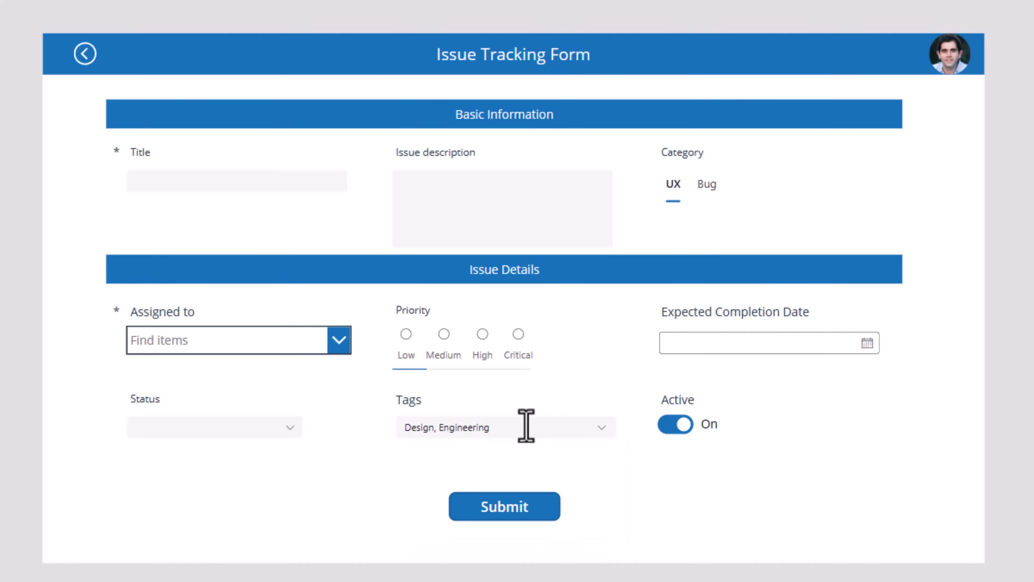
left_click(526, 425)
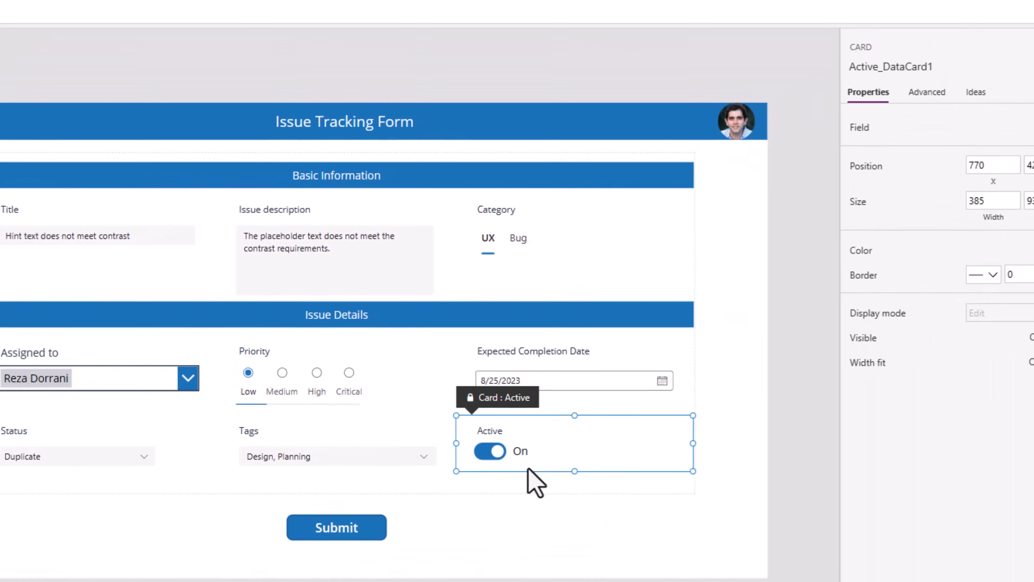
Step: Unlock the Active card and replace its old toggle with a modern Toggle placed below the Active label
left_click(878, 108)
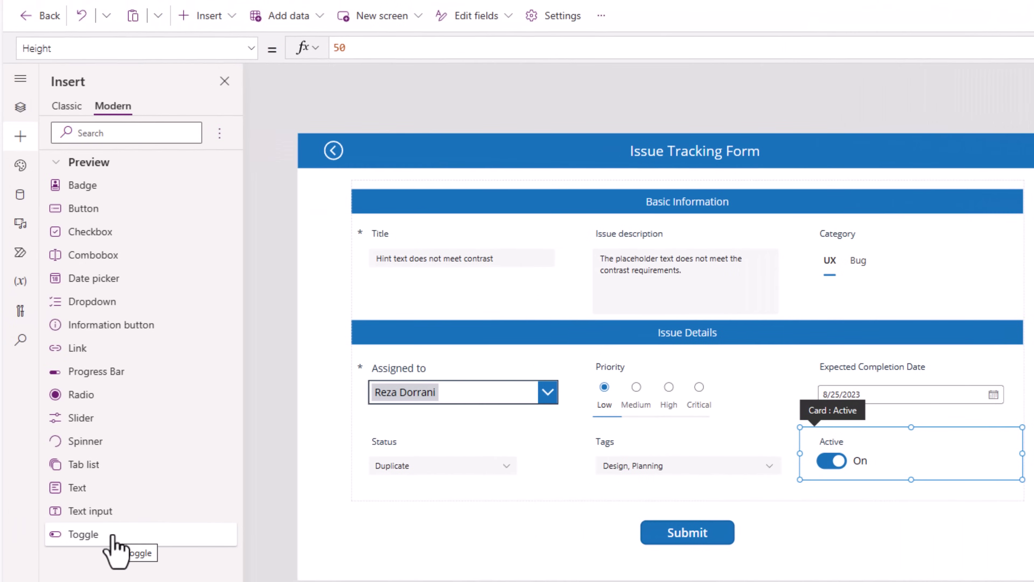
left_click_drag(116, 546, 914, 454)
left_click(852, 457)
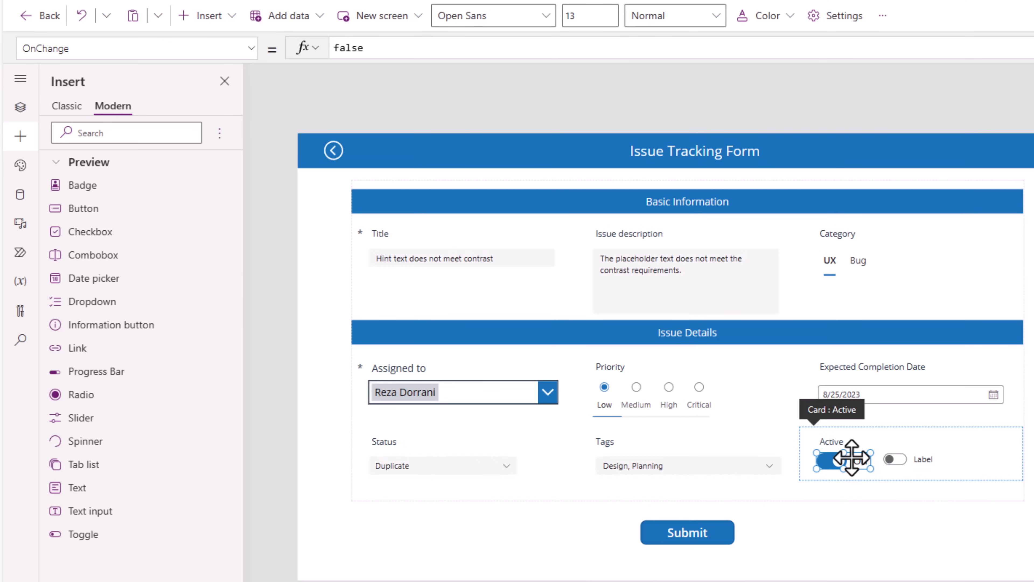
key("Delete")
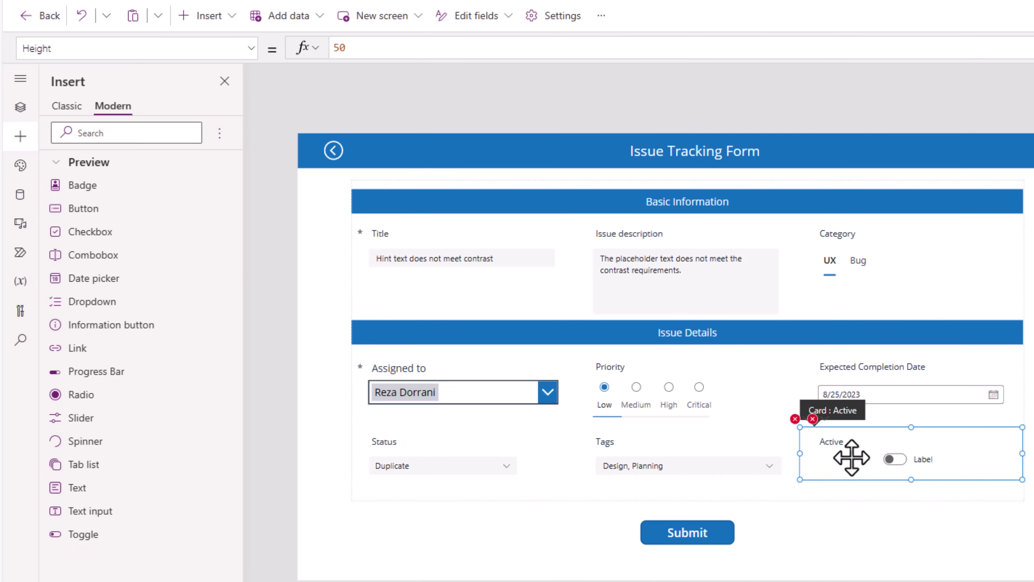
left_click_drag(894, 458, 843, 466)
Step: Set the Y formula of the Active card's error message to Toggle1.Y + Toggle1.Height
left_click(813, 419)
left_click(845, 441)
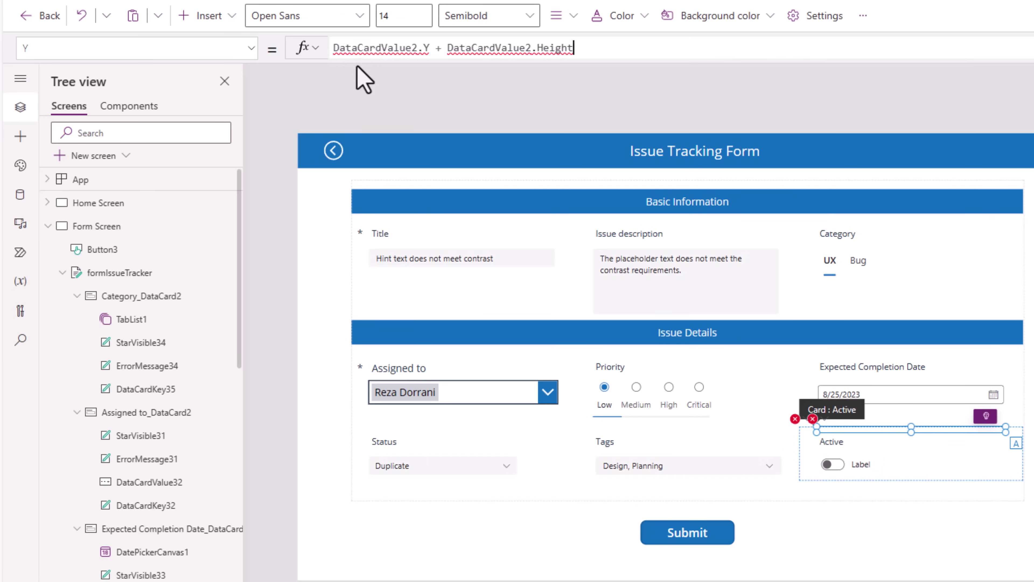
double_click(376, 48)
type("Toggle1")
double_click(451, 48)
type("Toggle1")
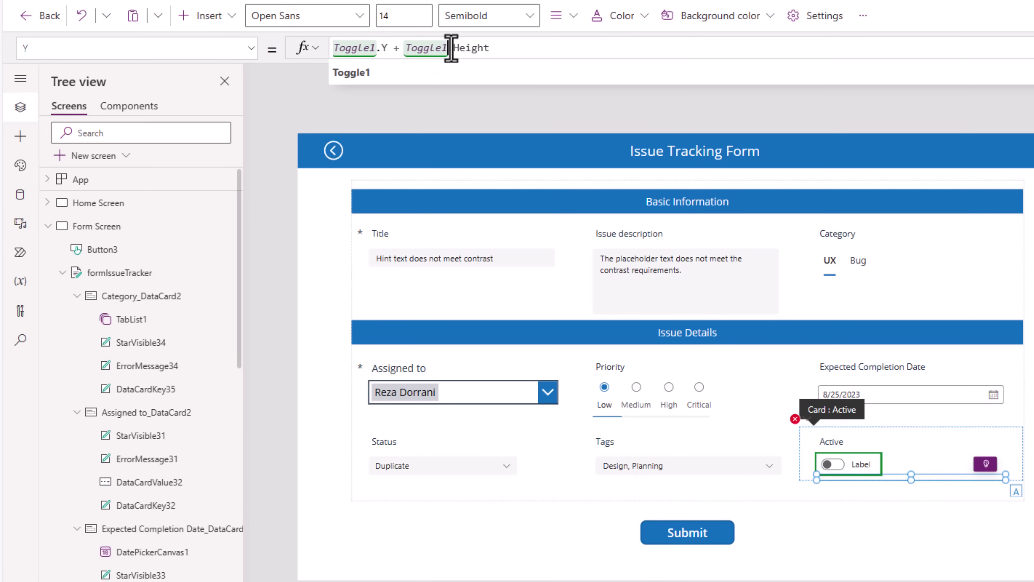
Step: Set the Active card's Update formula to Toggle1.Checked
left_click(795, 418)
left_click(843, 439)
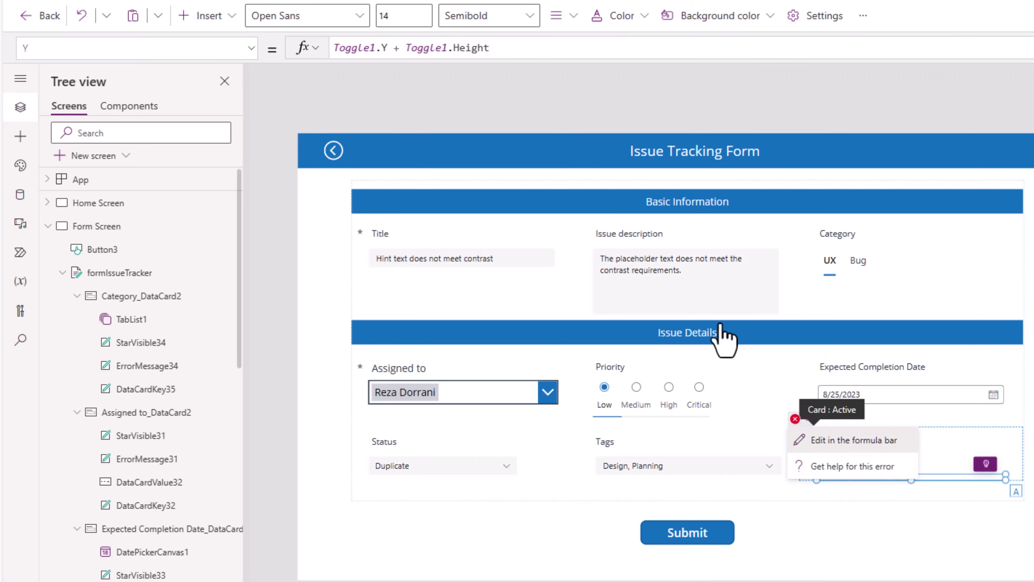
key("ctrl+a")
type("Toggle1")
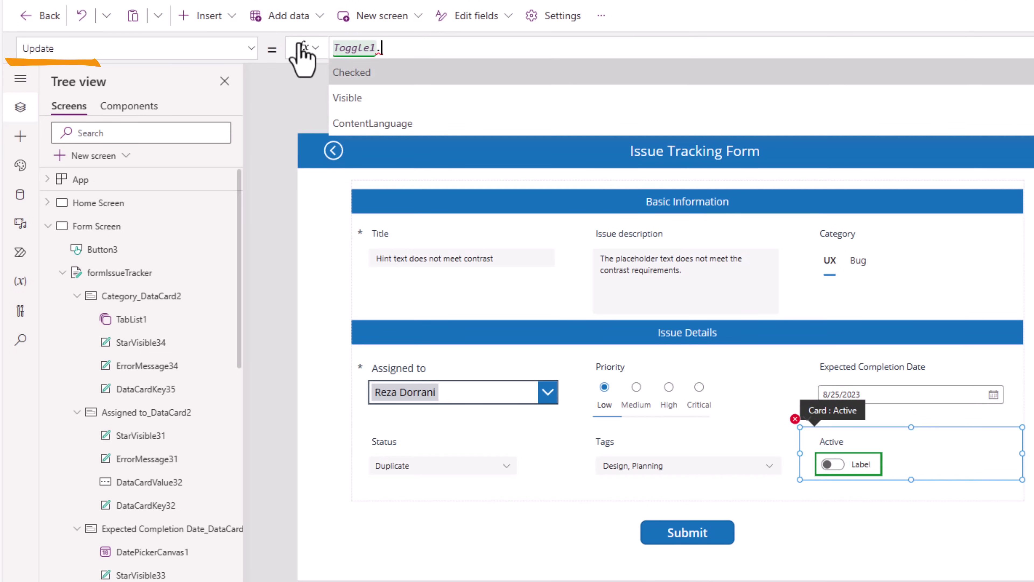
type(".")
key("Tab")
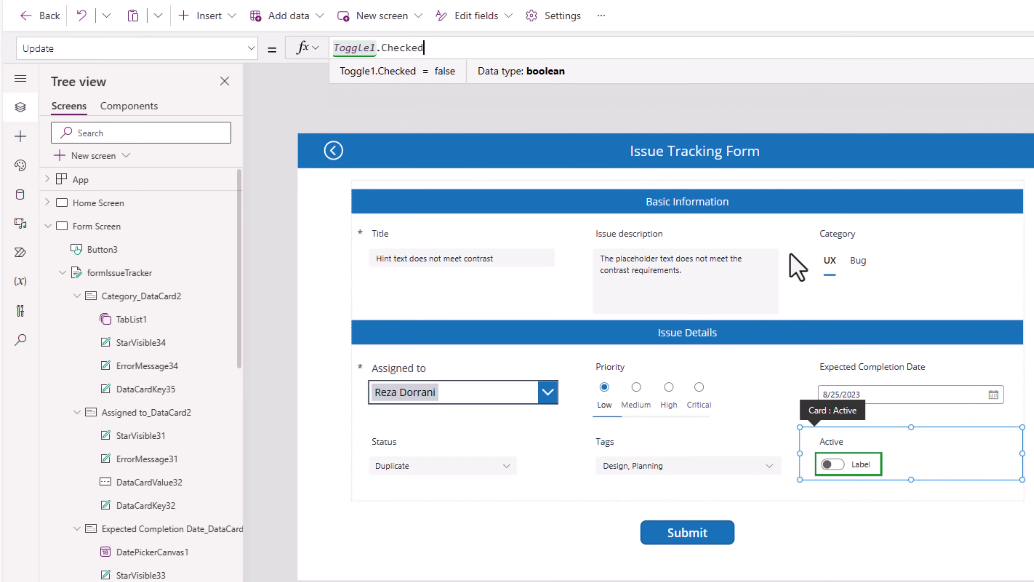
Step: Set the Checked property of the toggle in the Active card to Parent.Default
left_click(858, 465)
left_click(180, 44)
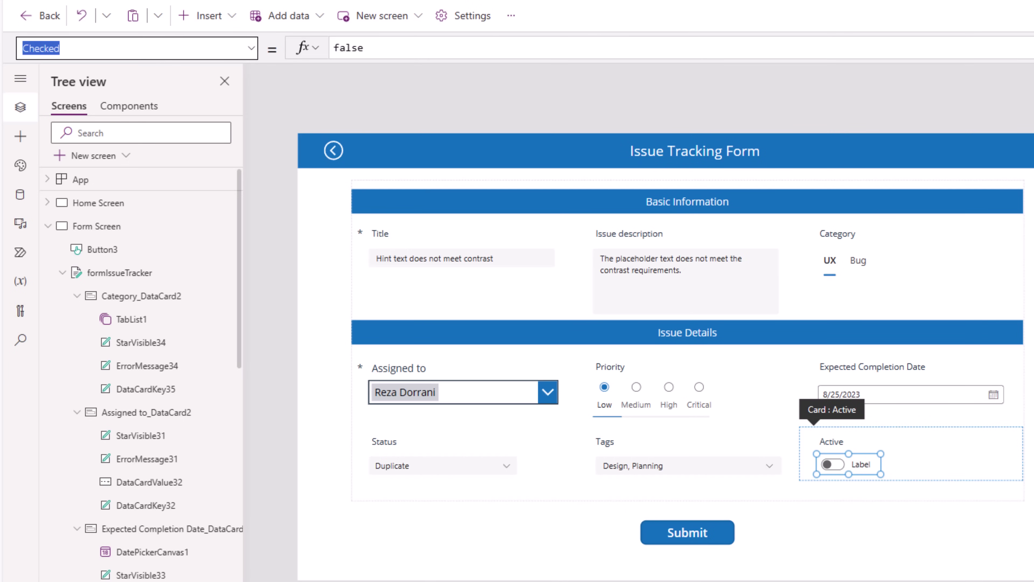
double_click(355, 48)
type("pa")
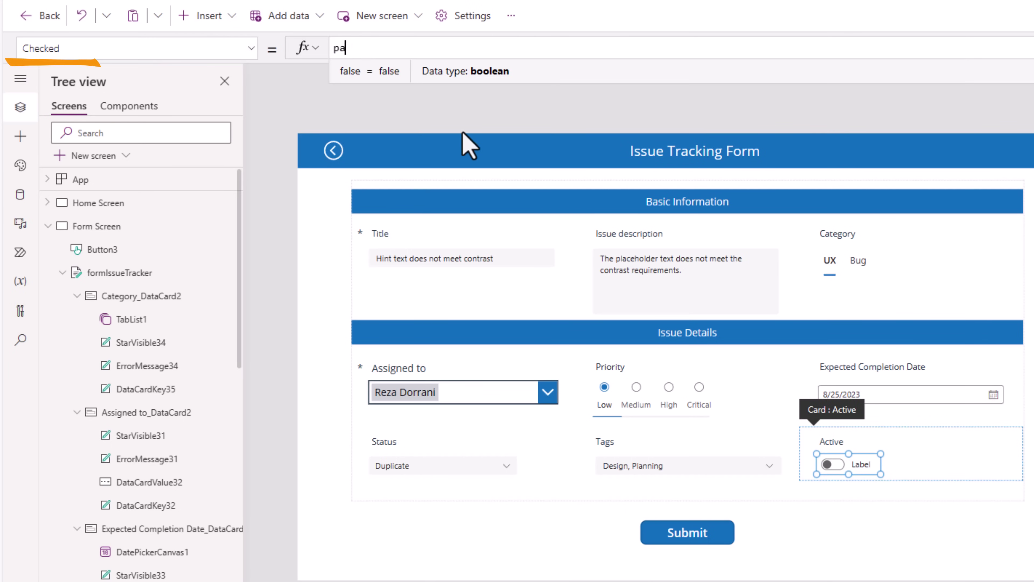
type("rent.d")
key("Tab")
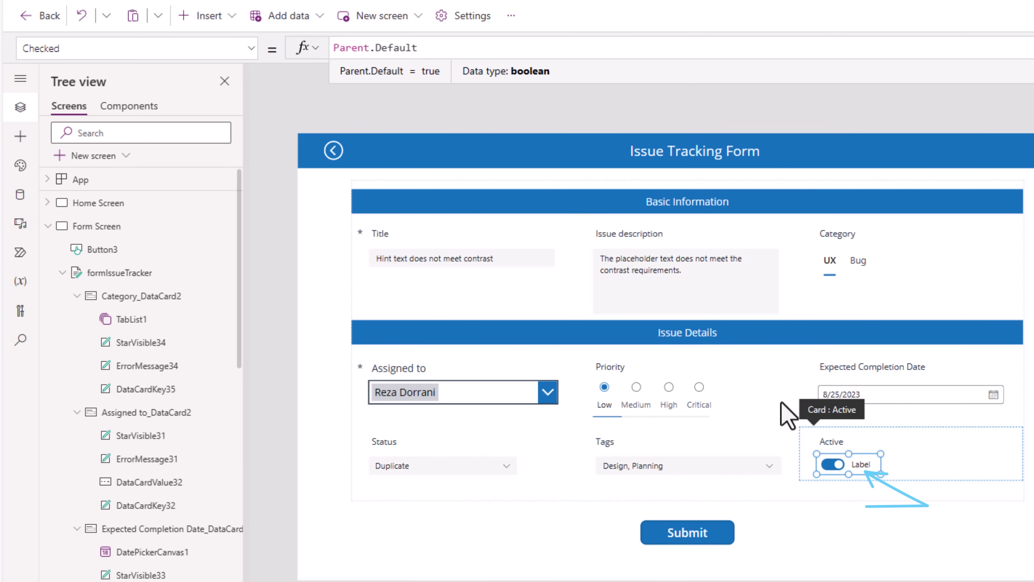
Step: Set the Active toggle's Label formula to If(Self.Checked,"On","Off")
left_click(76, 49)
type("Label")
key("Return")
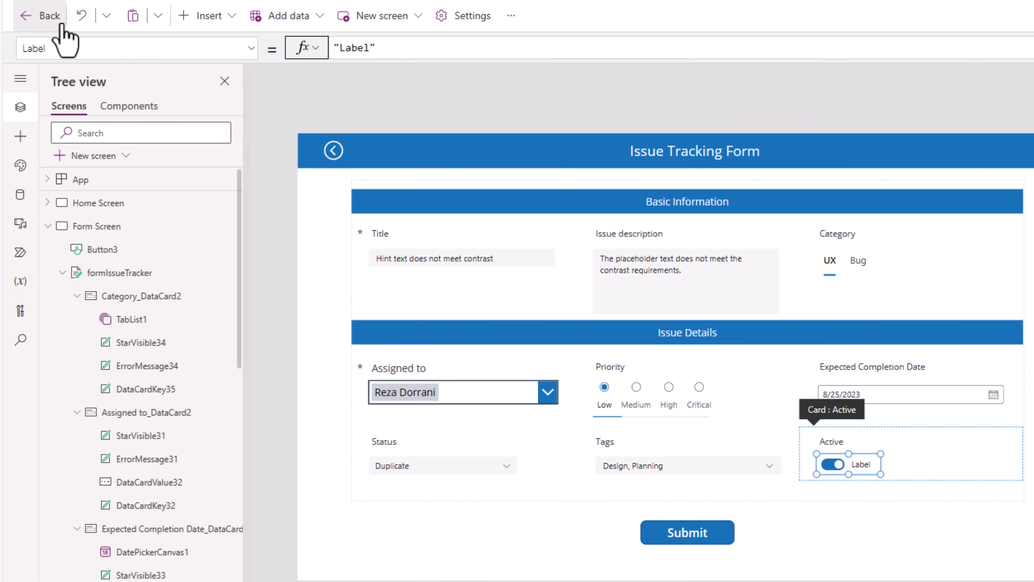
left_click_drag(389, 51, 301, 51)
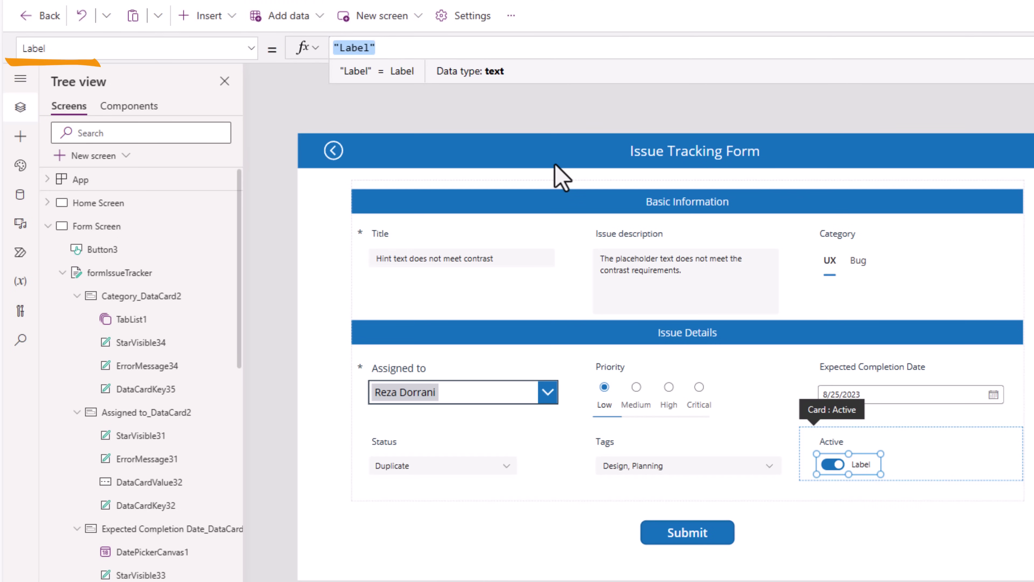
type("i")
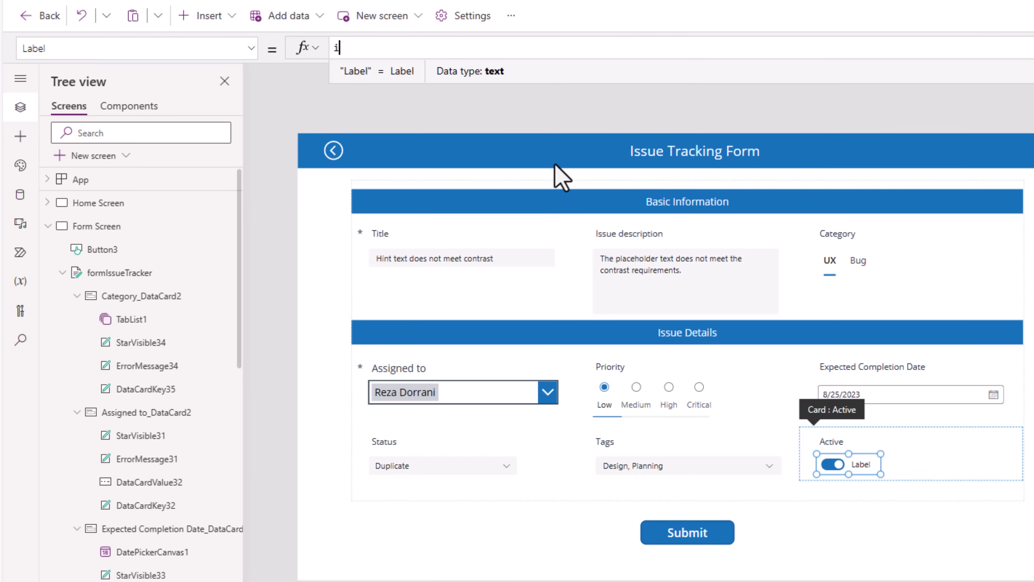
type("f(self.Checked")
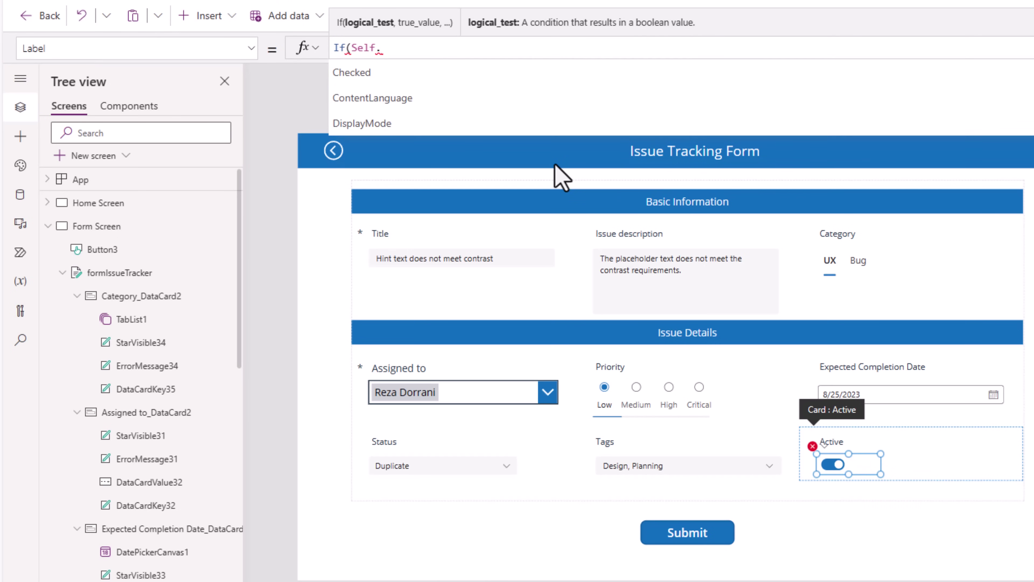
type(",\"On\"")
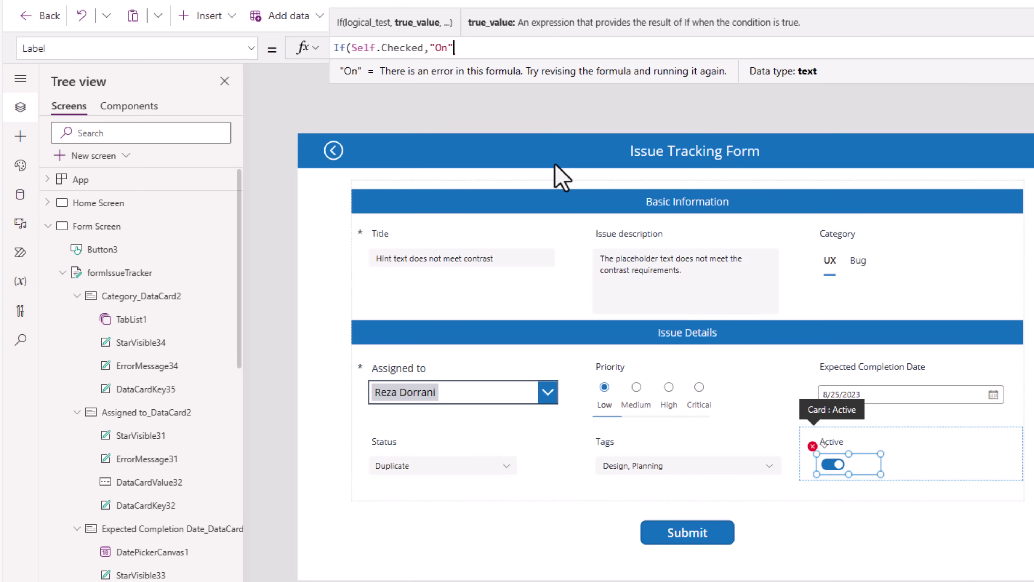
type(",\"Off\"")
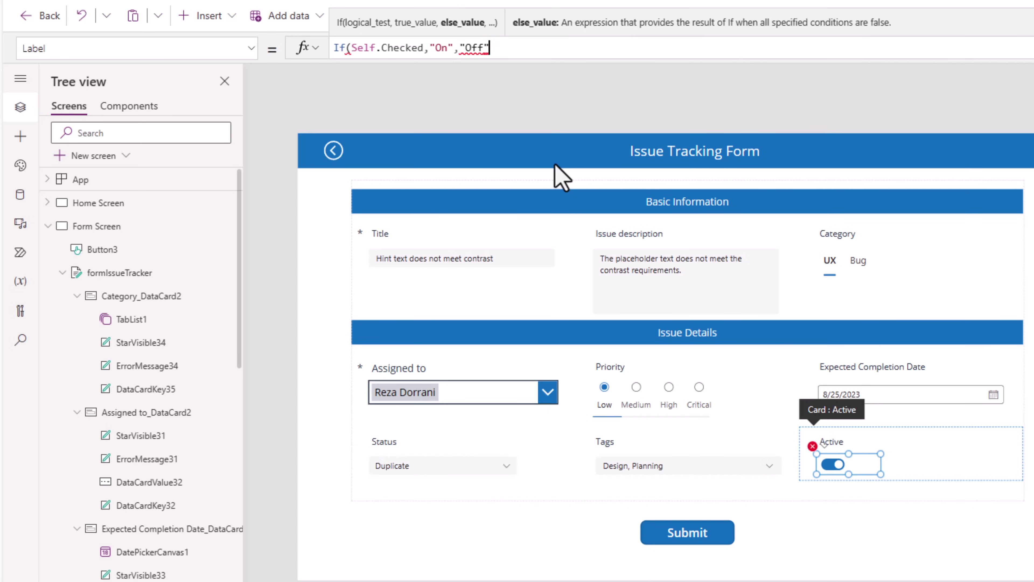
type(")")
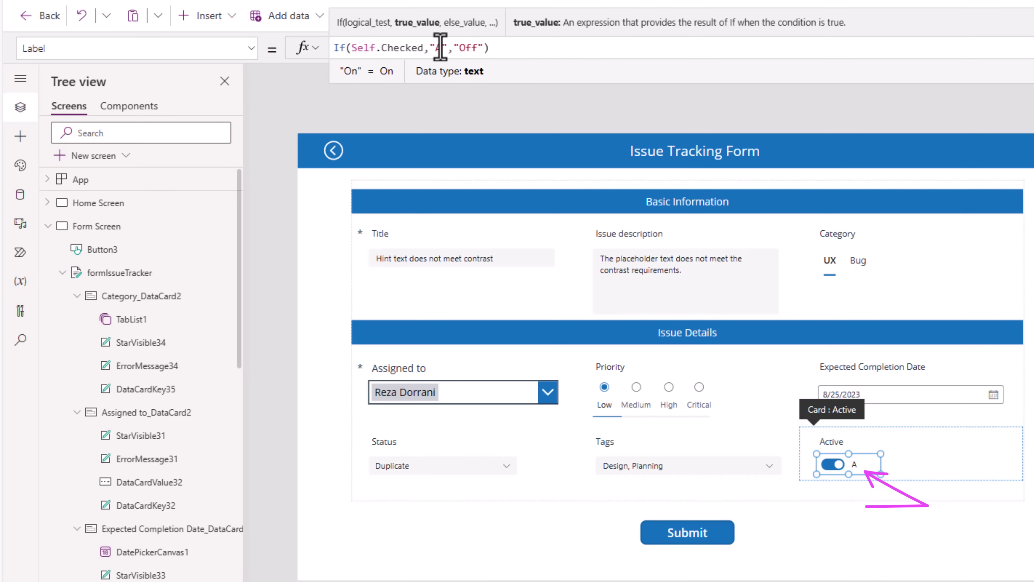
Step: Change the toggle's label texts in the If formula to "Active" and "Inactive", and try switching the toggle
type("ctive")
double_click(500, 48)
type("Inactive")
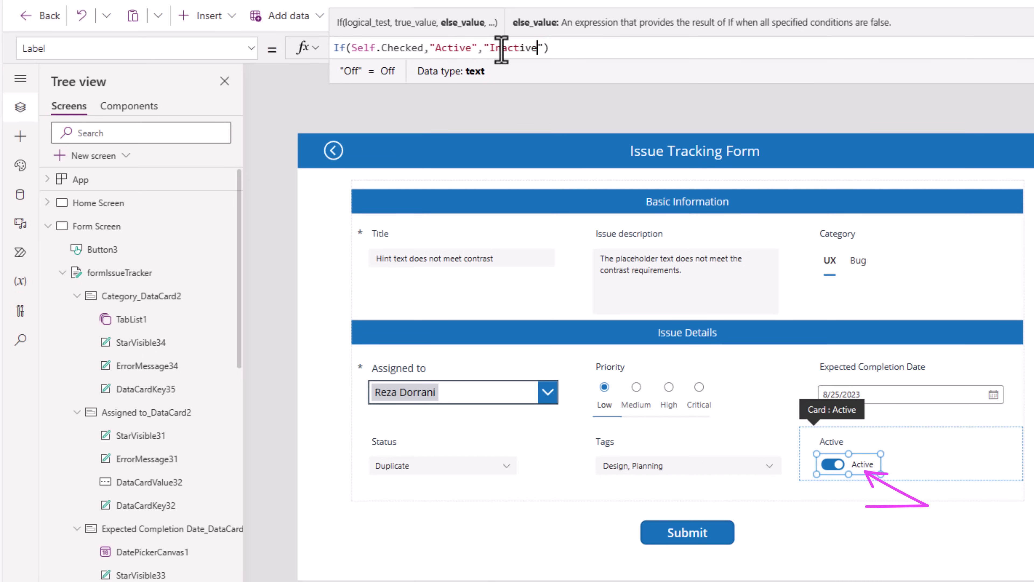
left_click(833, 464, "alt")
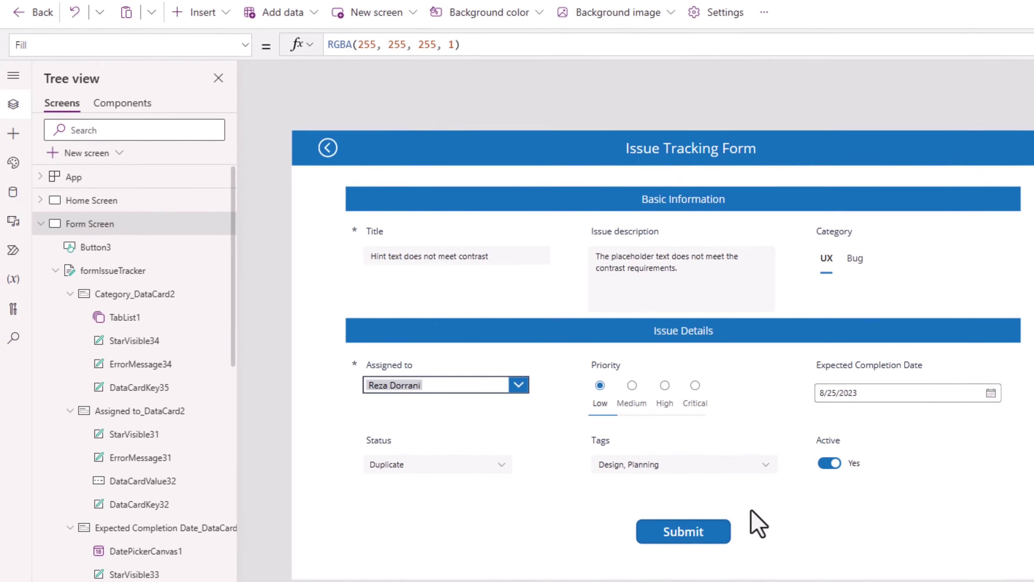
Step: Delete the Basic Information and Issue Details header cards from the form
left_click(854, 497)
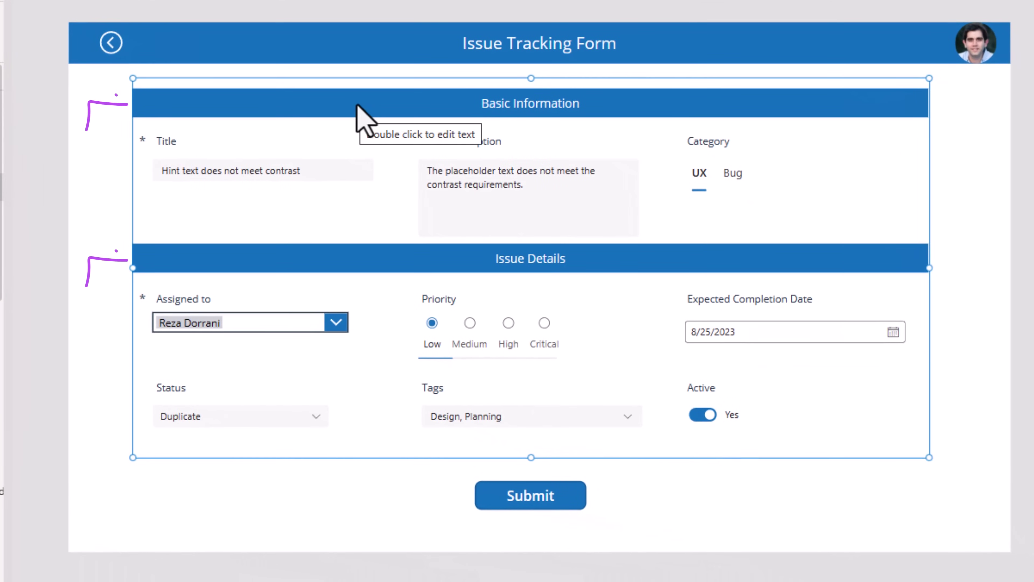
left_click(427, 108)
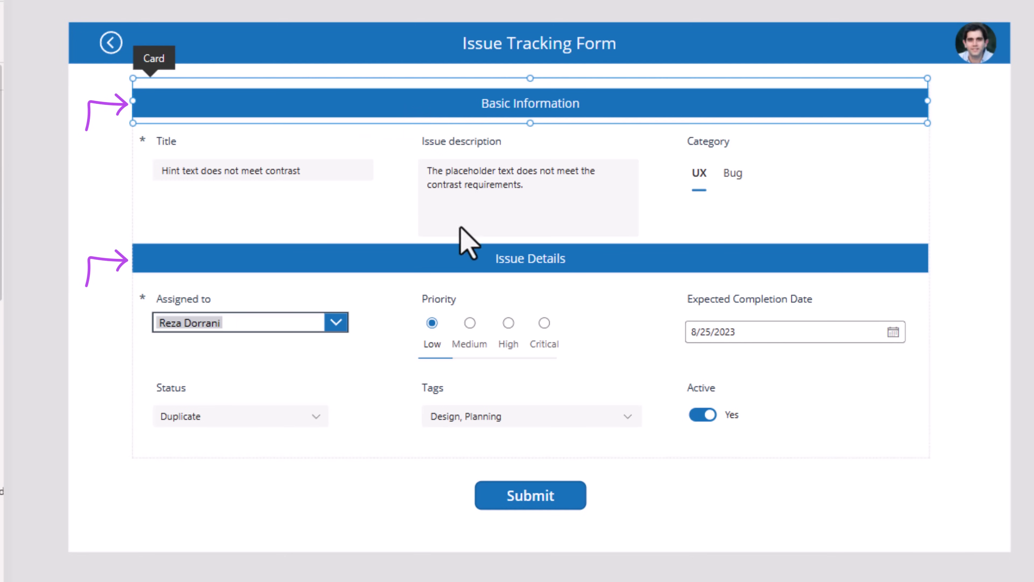
left_click(473, 262)
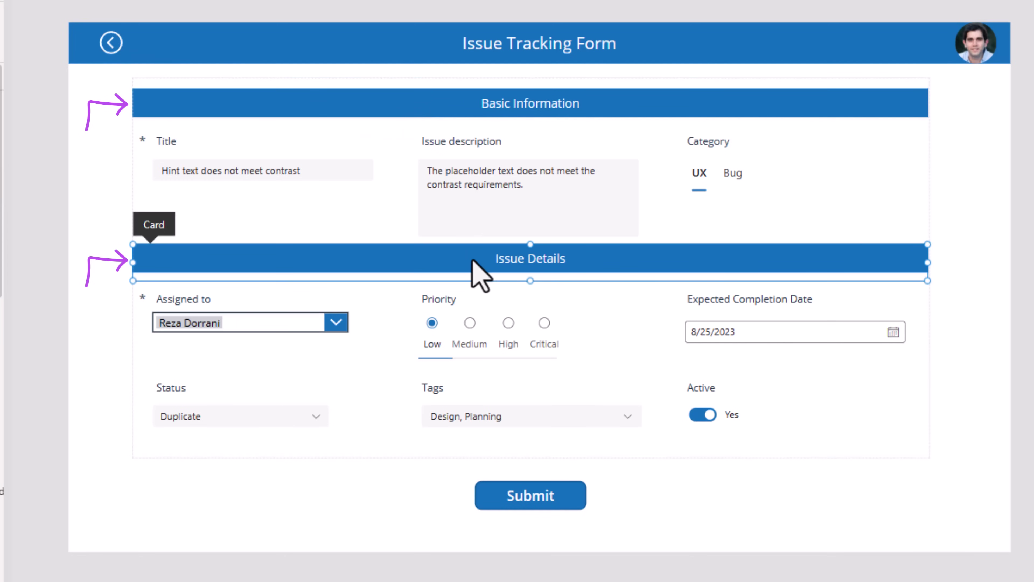
left_click(247, 109)
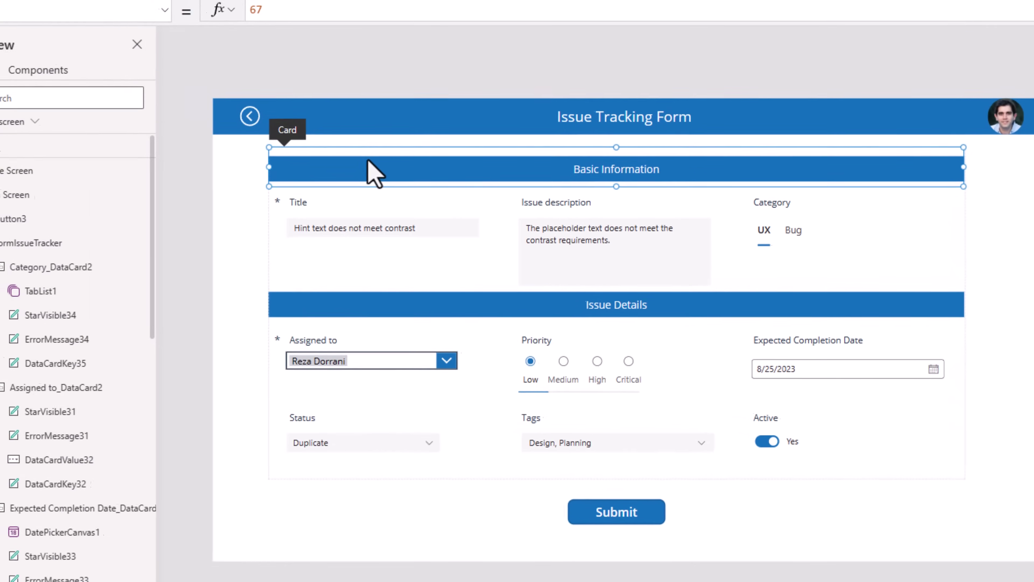
key("Delete")
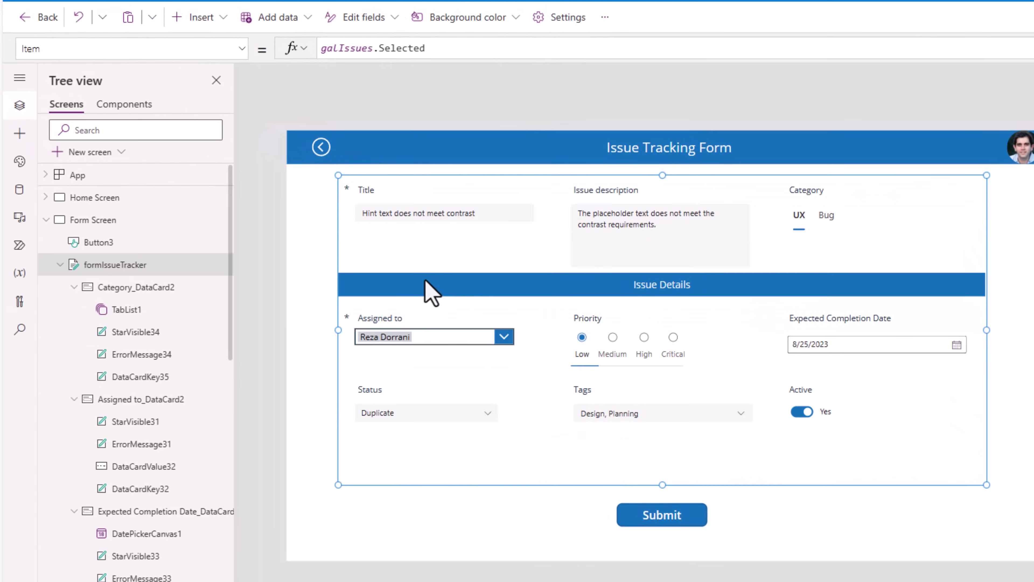
left_click(409, 279)
key("Delete")
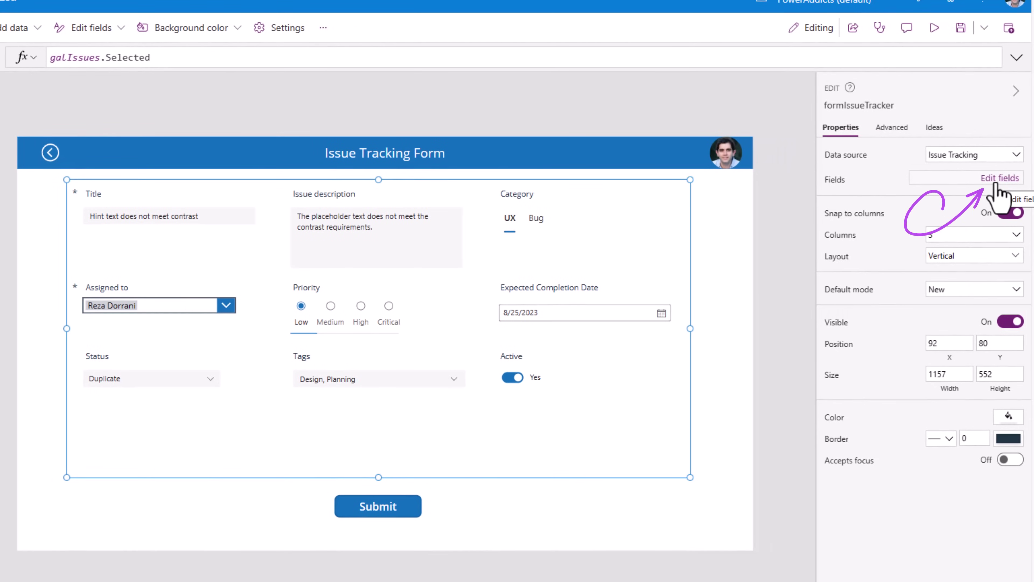
Step: Add two custom cards to the form's fields and close the field list
left_click(995, 182)
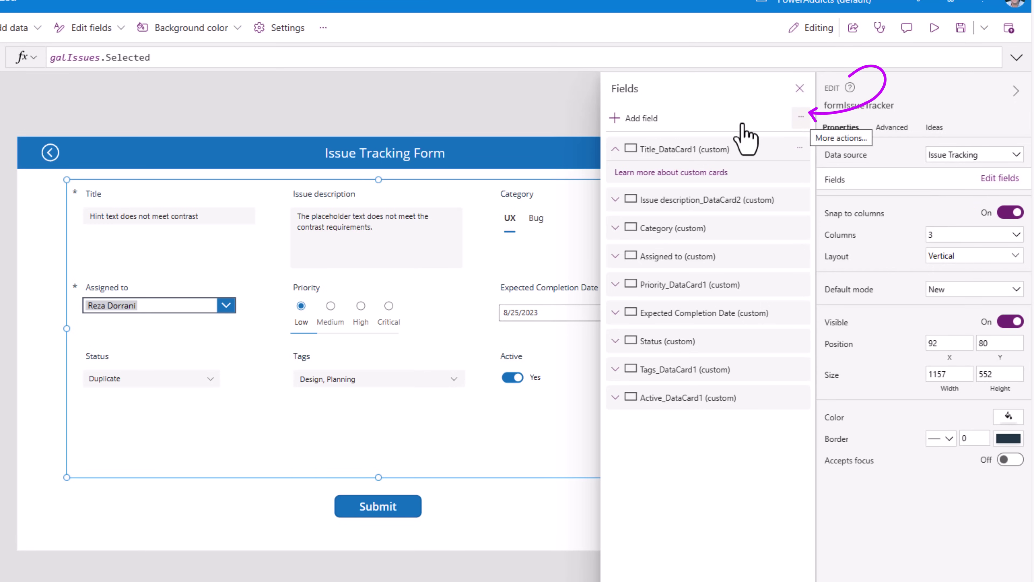
left_click(801, 118)
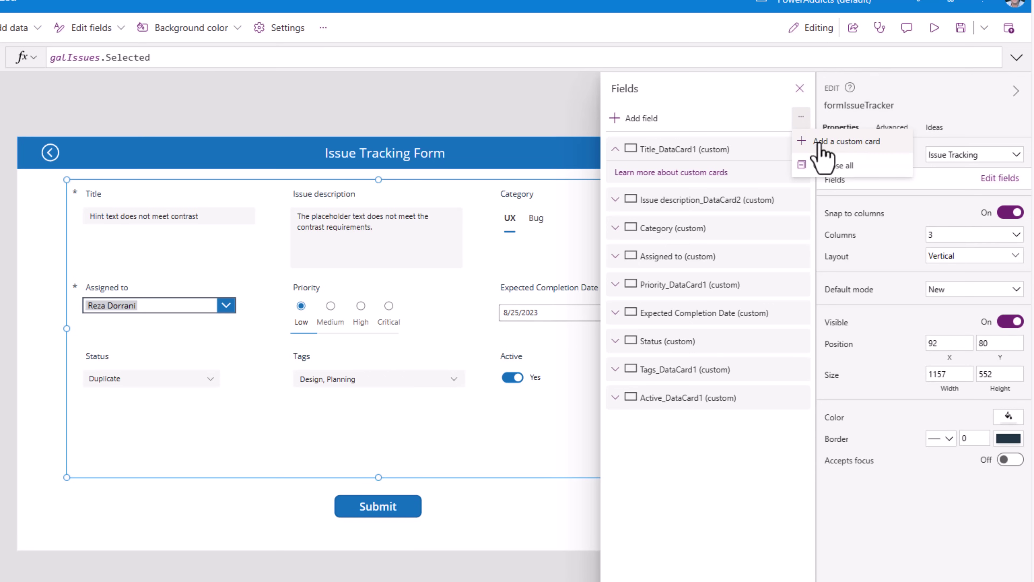
left_click(809, 141)
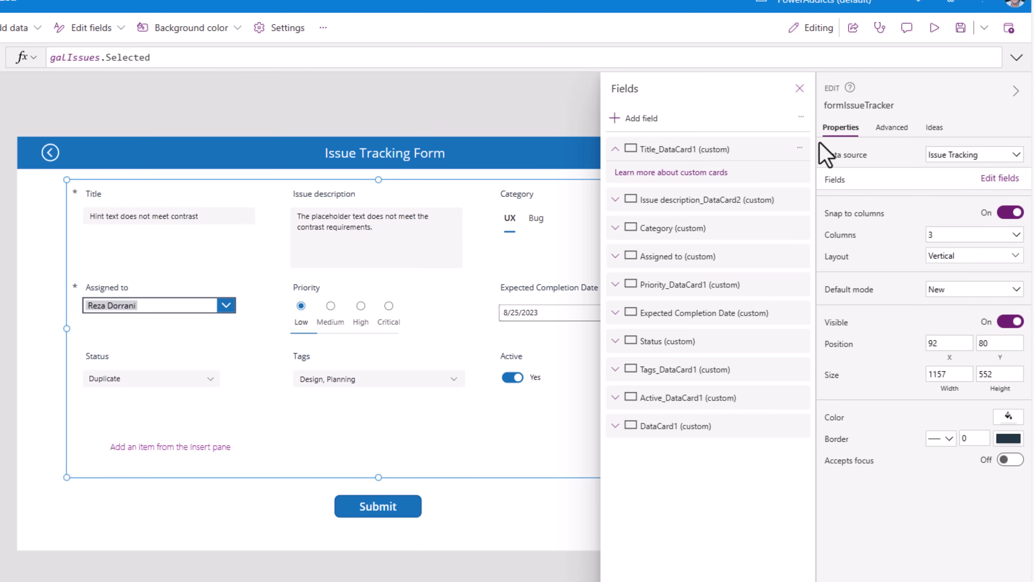
left_click(801, 117)
left_click(823, 143)
left_click(800, 88)
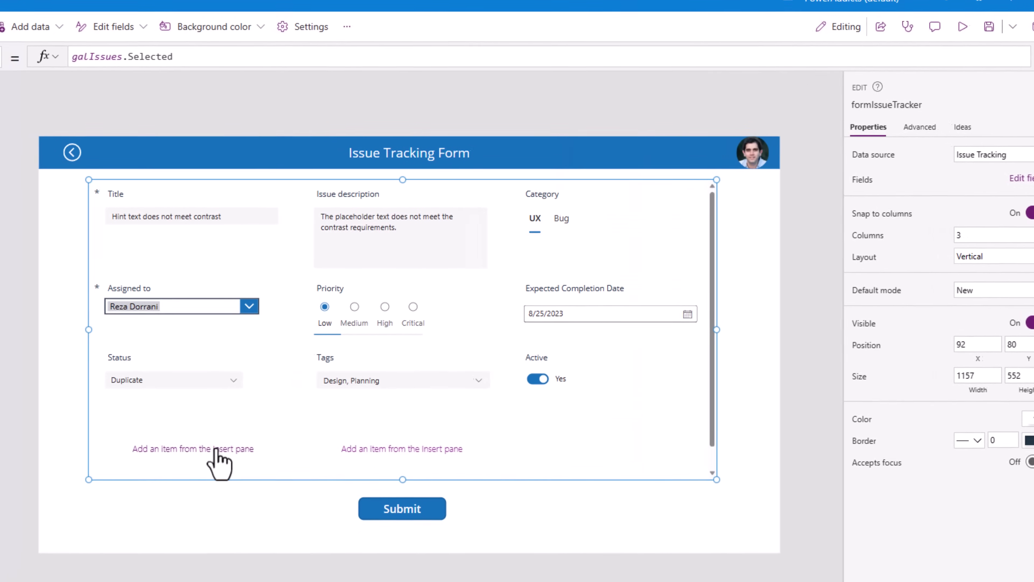
Step: Place the first custom card above the Title field, spanning the form's full width with a height of 38, and reload the form
left_click(216, 448)
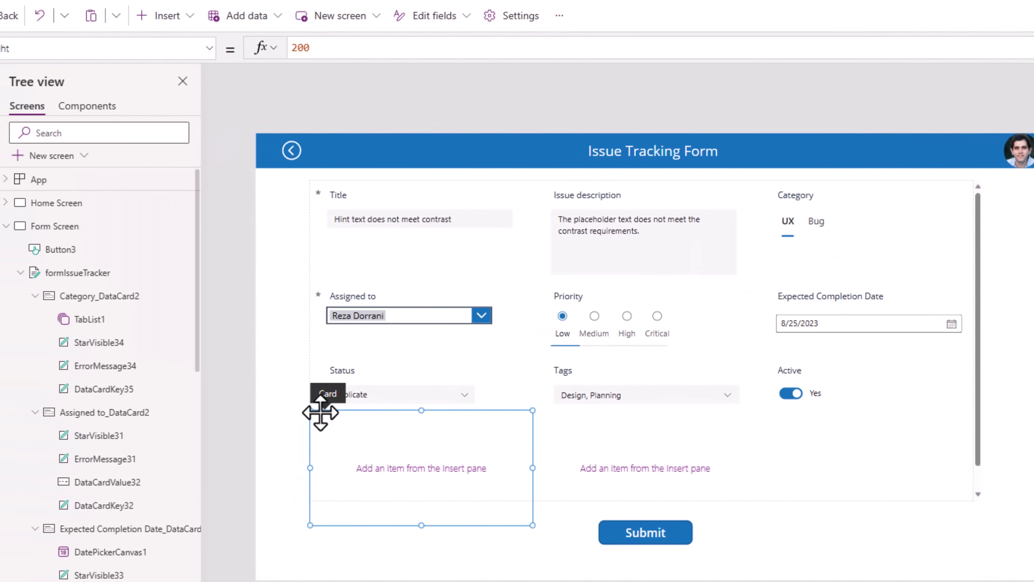
left_click_drag(321, 413, 322, 239)
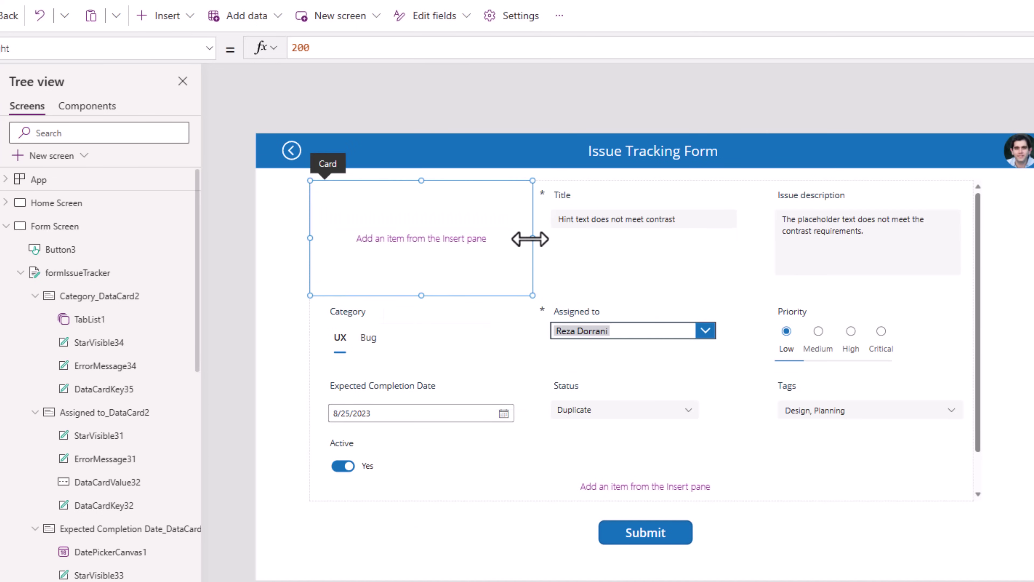
left_click_drag(530, 239, 955, 247)
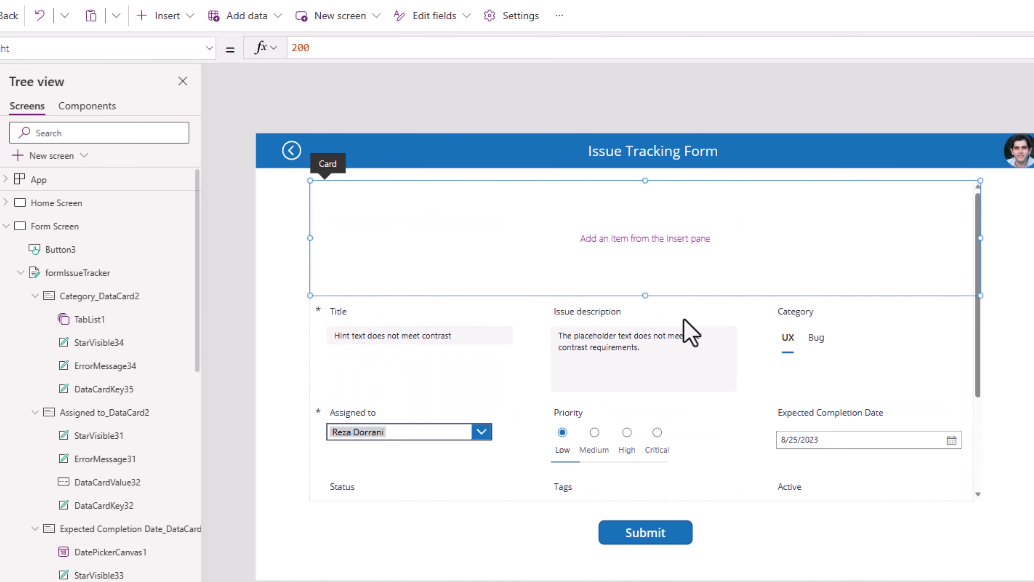
left_click_drag(644, 291, 645, 202)
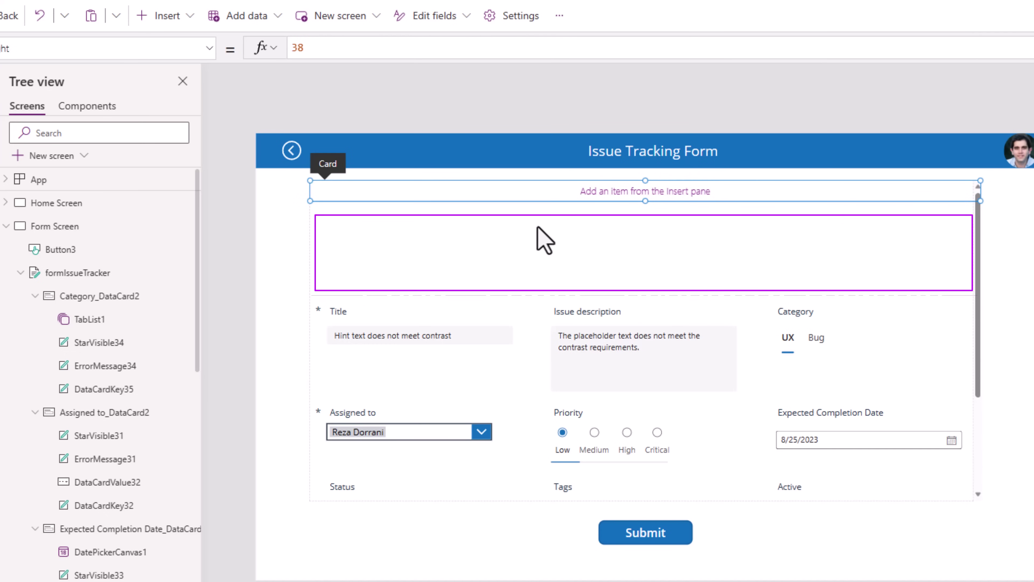
left_click(292, 162, "alt")
left_click(631, 203, "alt")
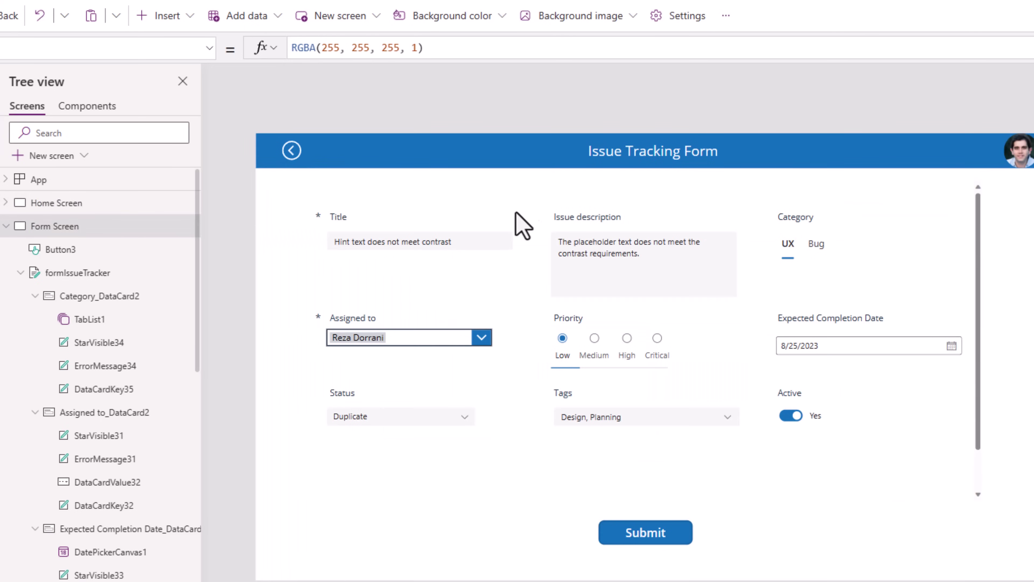
left_click(548, 199)
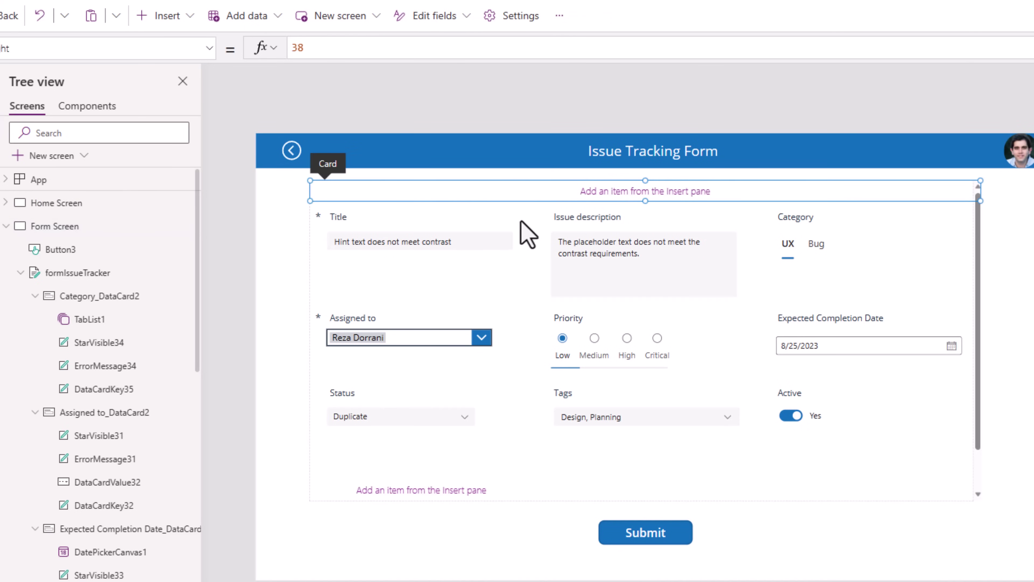
Step: Place the second custom card above the Assigned to field, spanning the full width with a height of 43, and return to the home screen
left_click(460, 487)
left_click_drag(332, 449, 323, 326)
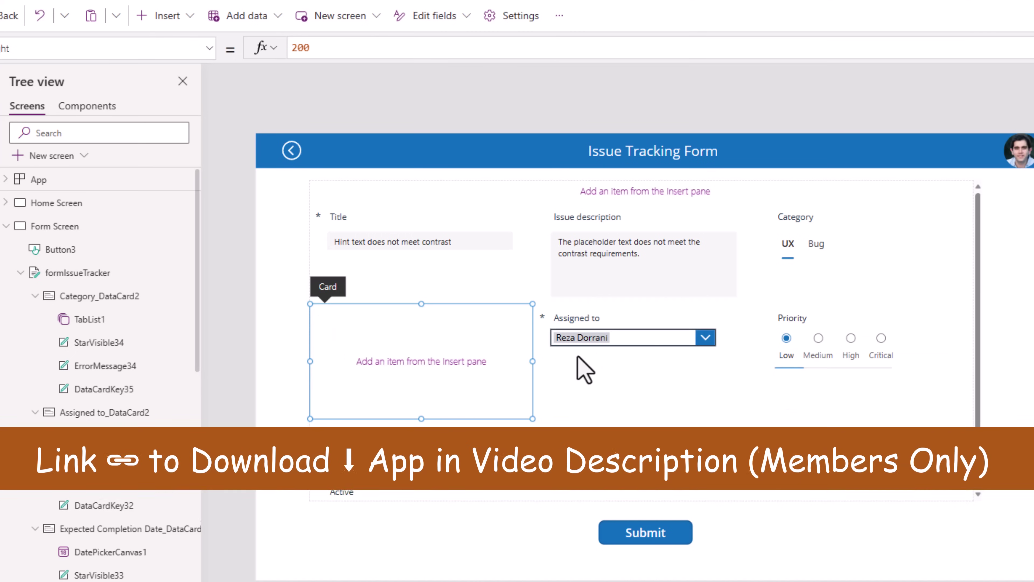
left_click_drag(533, 361, 950, 363)
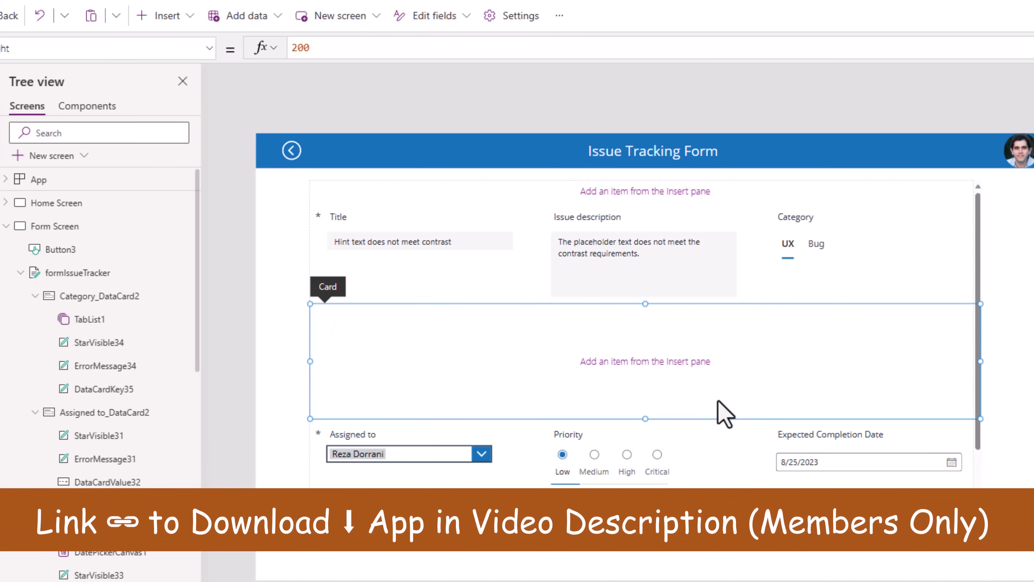
left_click_drag(646, 419, 647, 329)
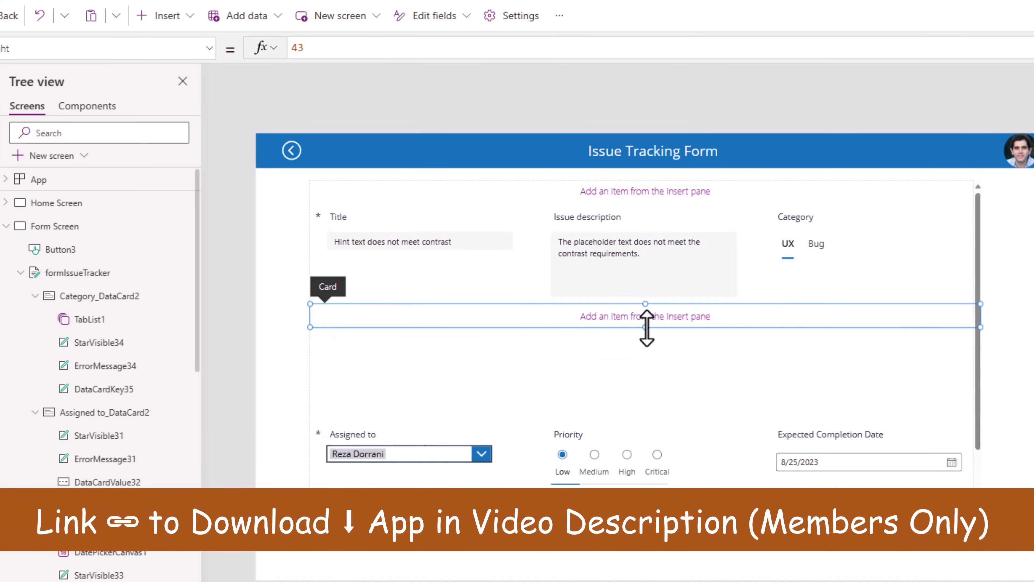
left_click(291, 152, "alt")
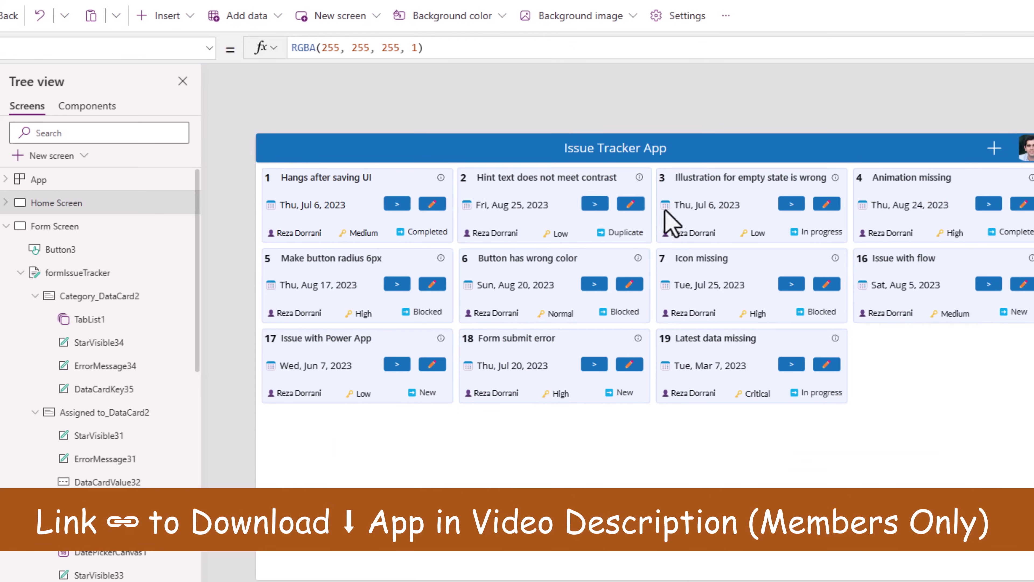
Step: Open the "Hint text does not meet contrast" issue's form and insert a modern Badge at the upper-left corner of the card above Title
left_click(629, 204, "alt")
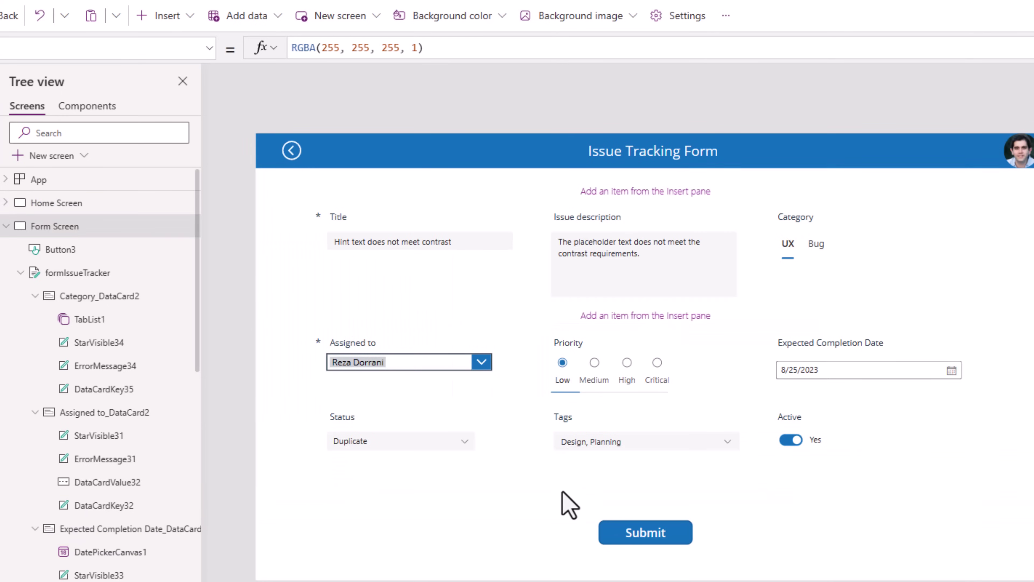
left_click(590, 206)
left_click(590, 195)
left_click(628, 310)
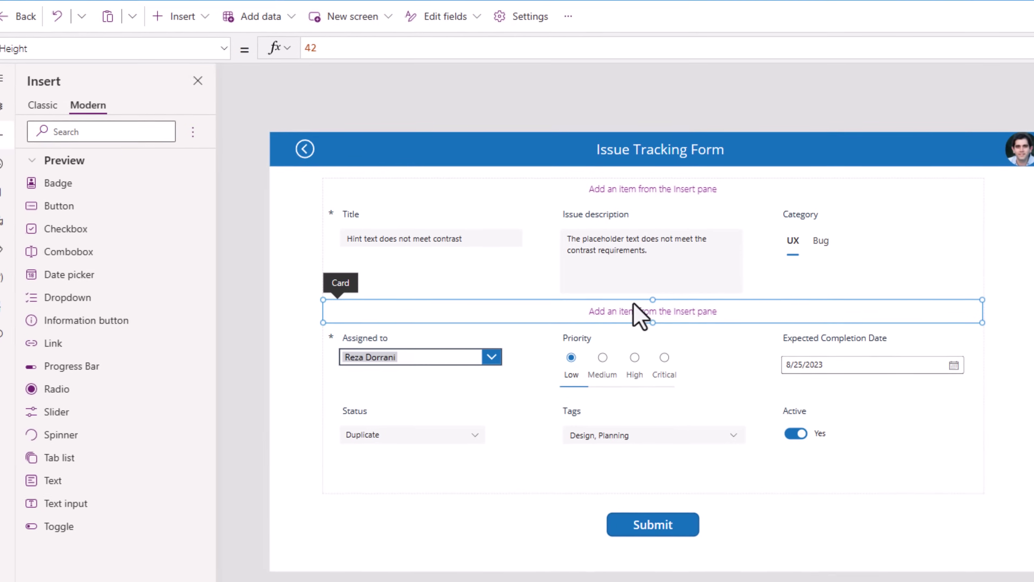
left_click(612, 190)
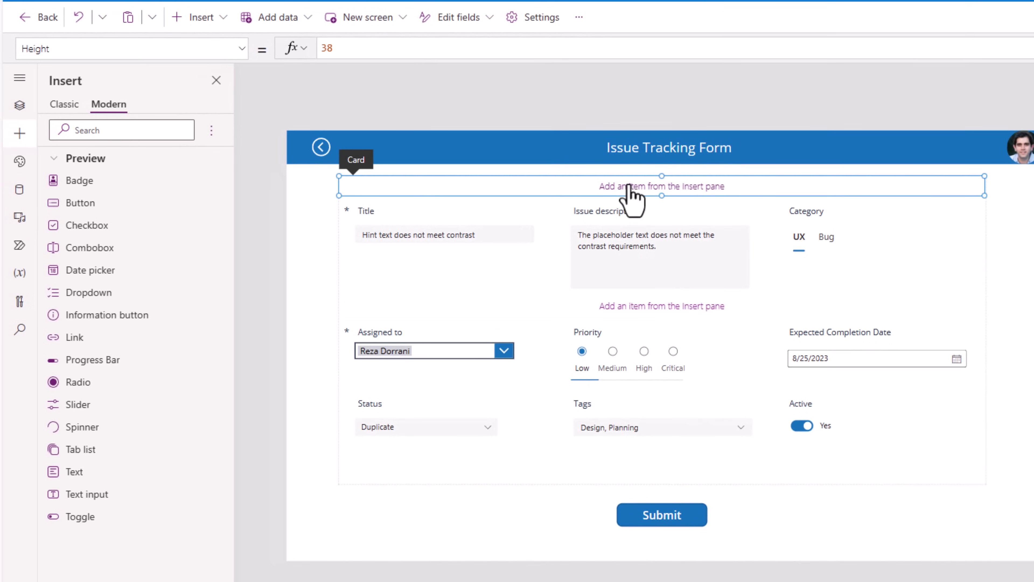
left_click(92, 188)
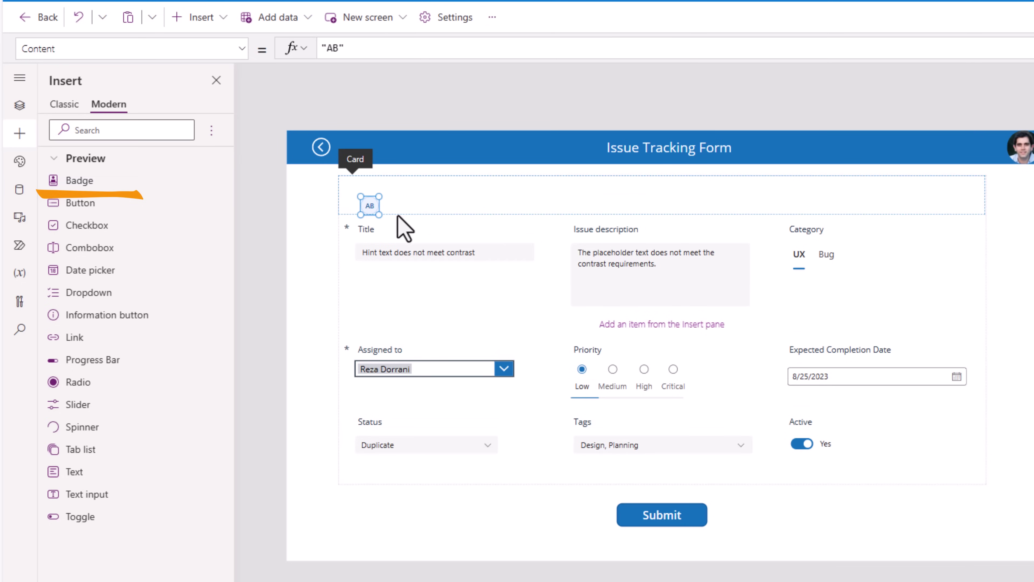
left_click(351, 183)
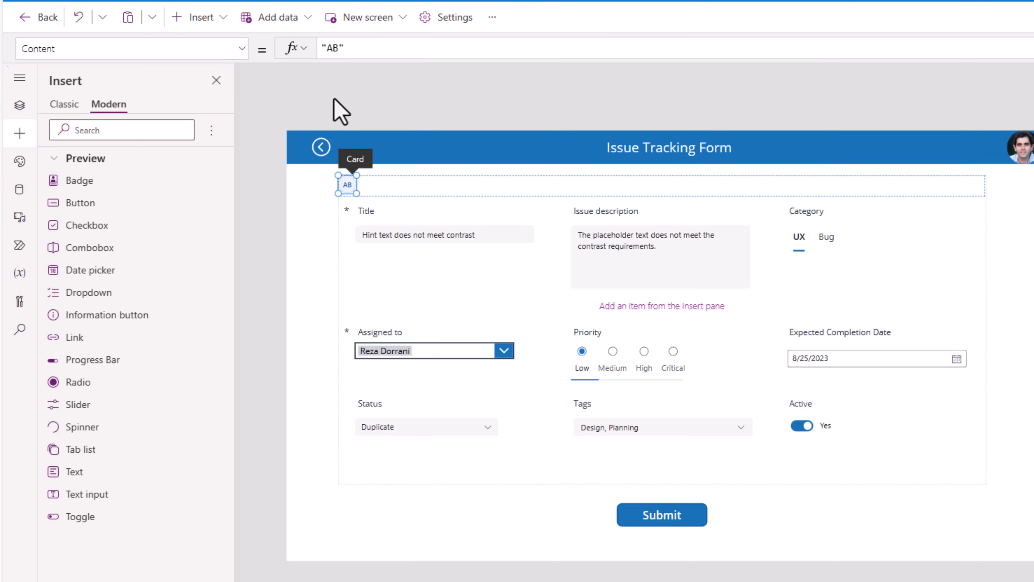
Step: Set the badge's Content to "Basic Information" and its Width to Parent.Width
type("Ba")
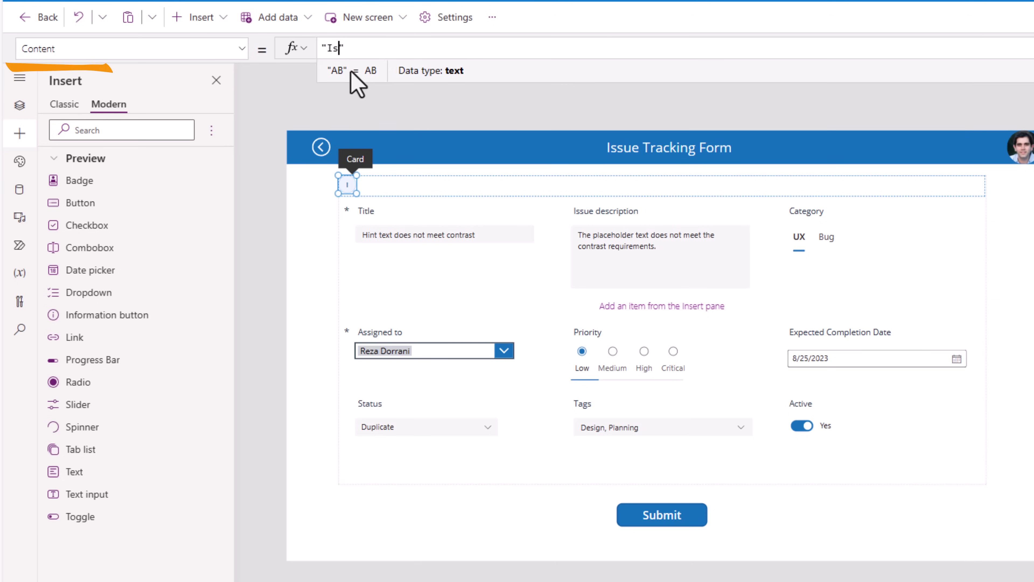
type("sic Information")
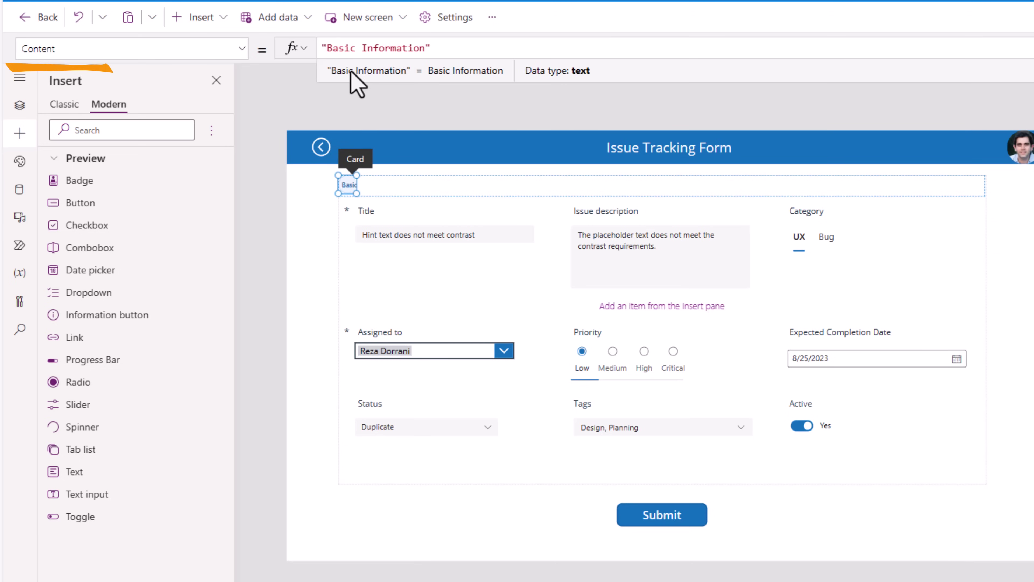
mouse_move(136, 49)
left_mouse_down()
mouse_move(115, 86)
mouse_move(2, 67)
left_mouse_up()
type("Width")
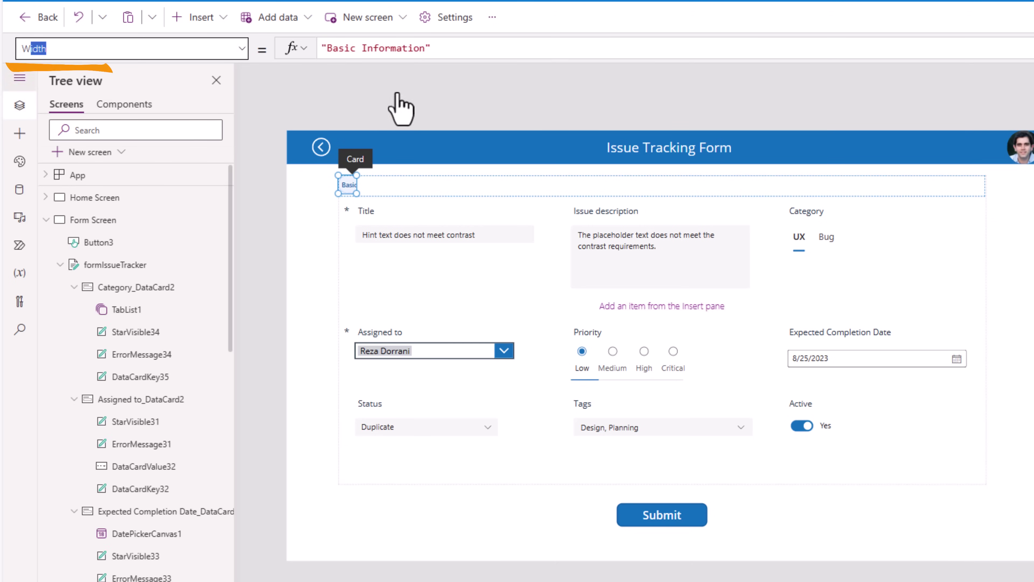
key("Return")
type("parent.width")
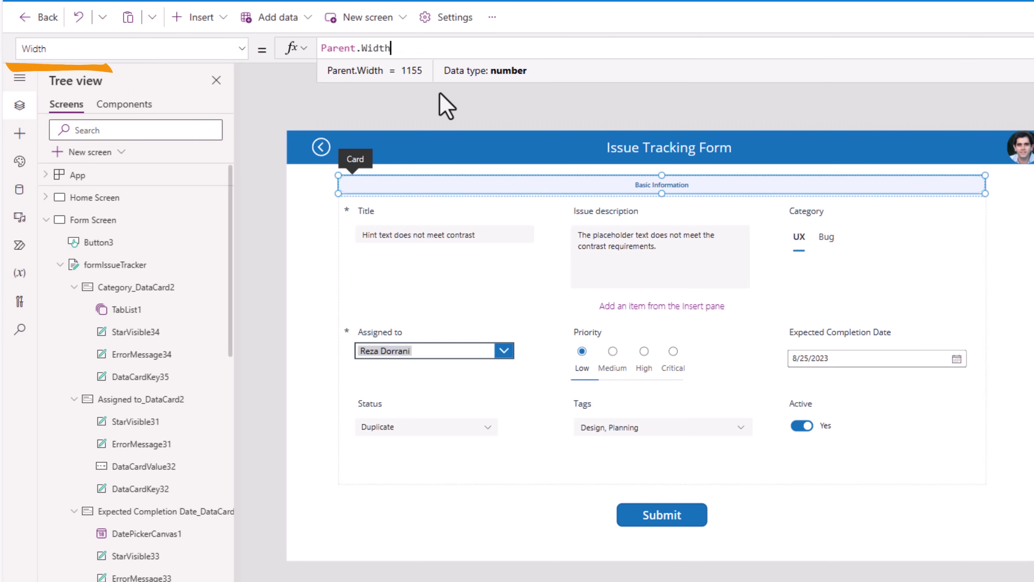
Step: Copy the Basic Information badge into the card above Assigned to and set the copy's Content to "Issue Details"
left_click(597, 185)
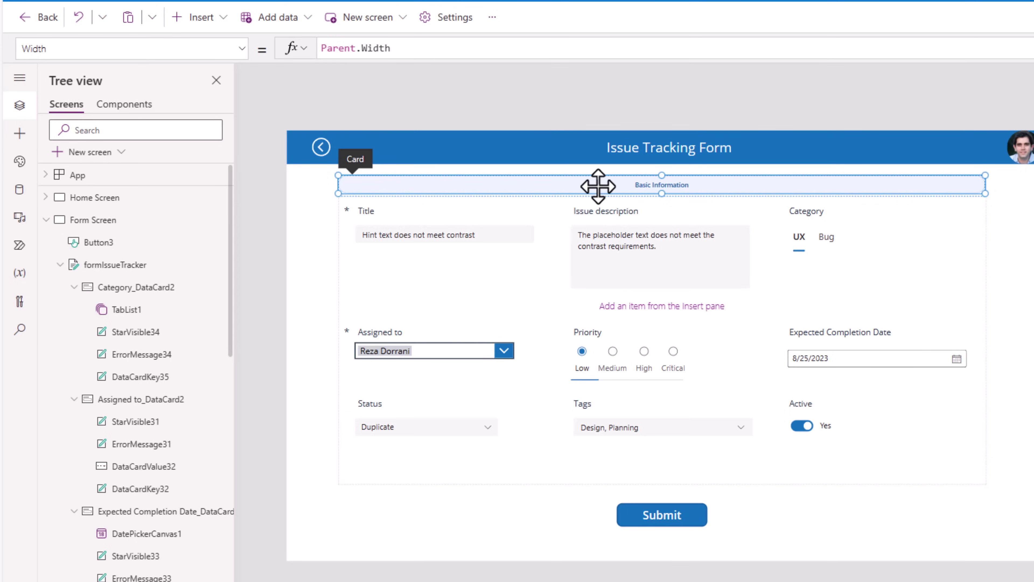
left_click(622, 317)
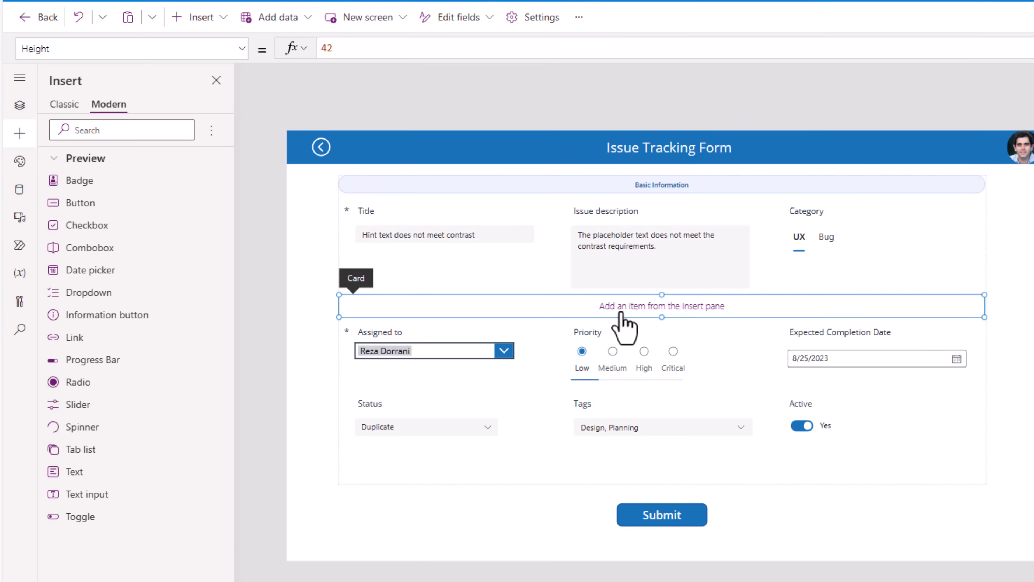
key("ctrl+v")
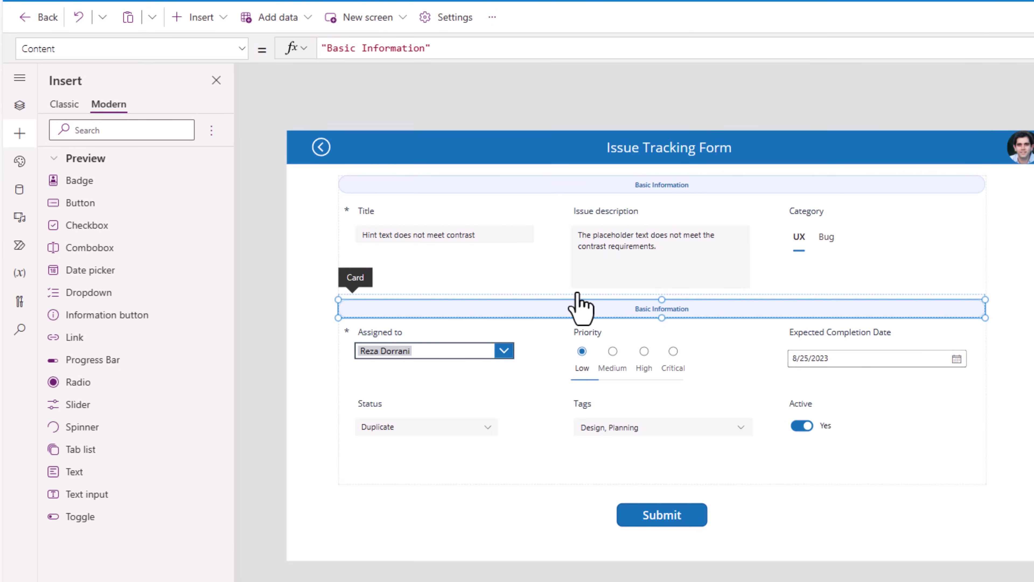
double_click(404, 48)
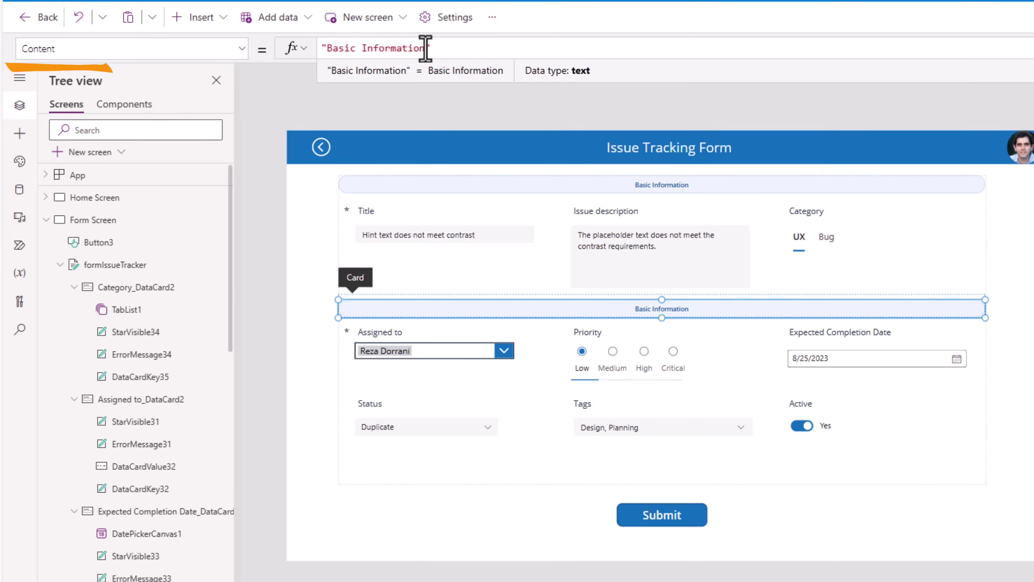
left_click_drag(425, 48, 326, 48)
type("Issue Details")
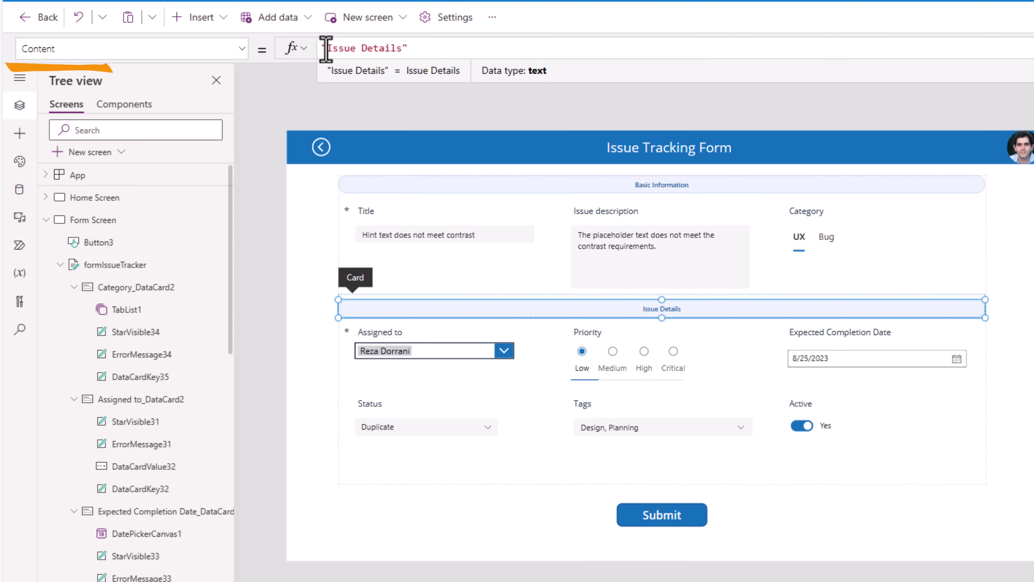
left_click(440, 157)
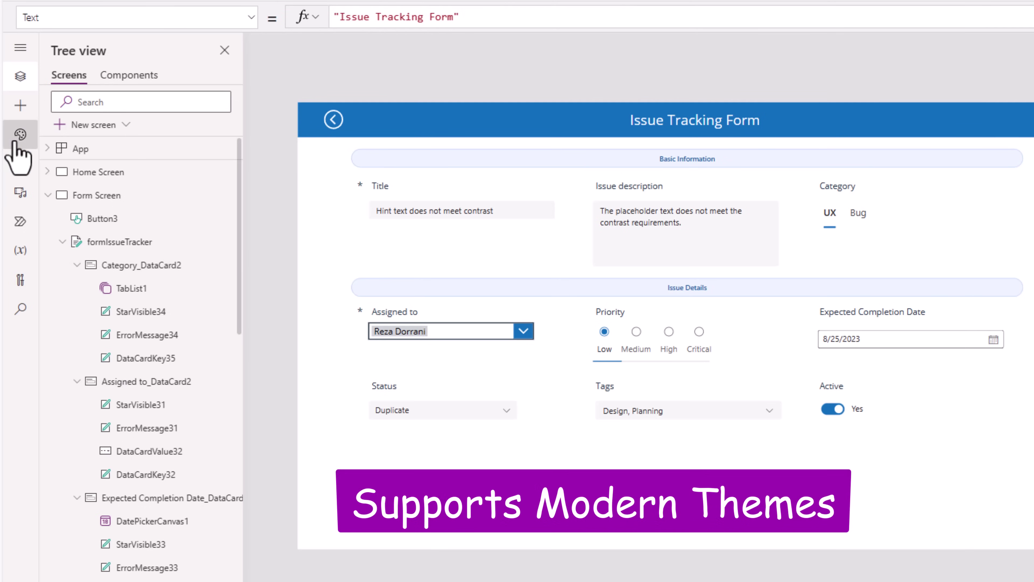
Step: Try the Red, Green, Orange and Steel themes on the app
left_click(20, 135)
left_click(122, 271)
left_click(93, 339)
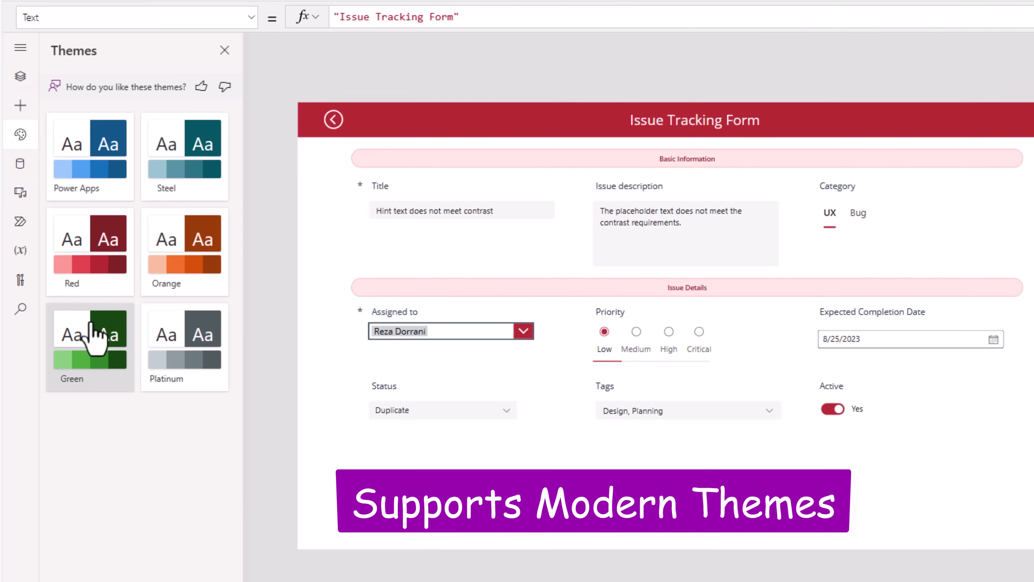
left_click(190, 273)
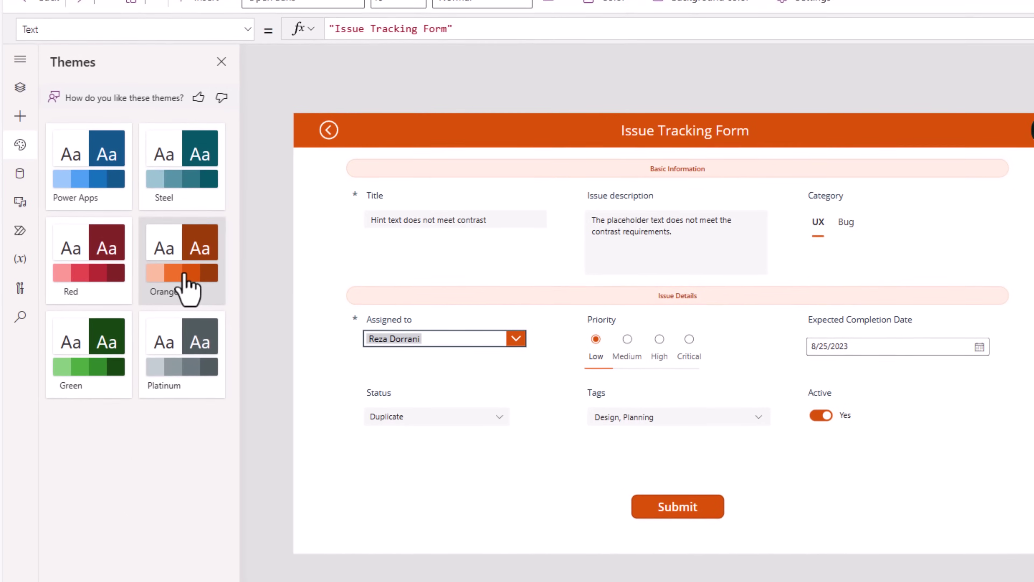
left_click(187, 163)
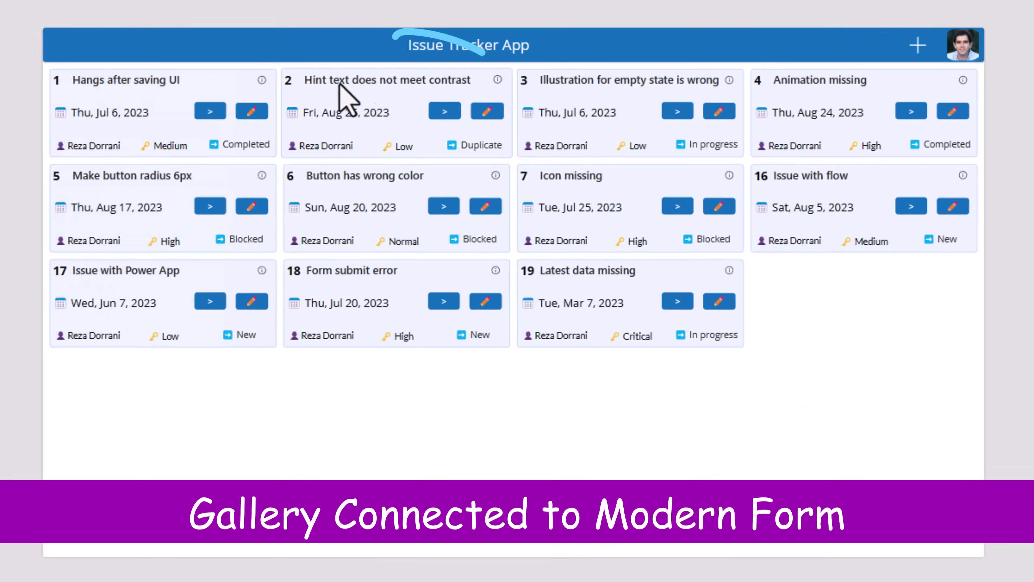
Step: Edit the "Hint text does not meet contrast" issue: status In progress, priority High, expected completion date 8/31/2023, and submit it
left_click(487, 113)
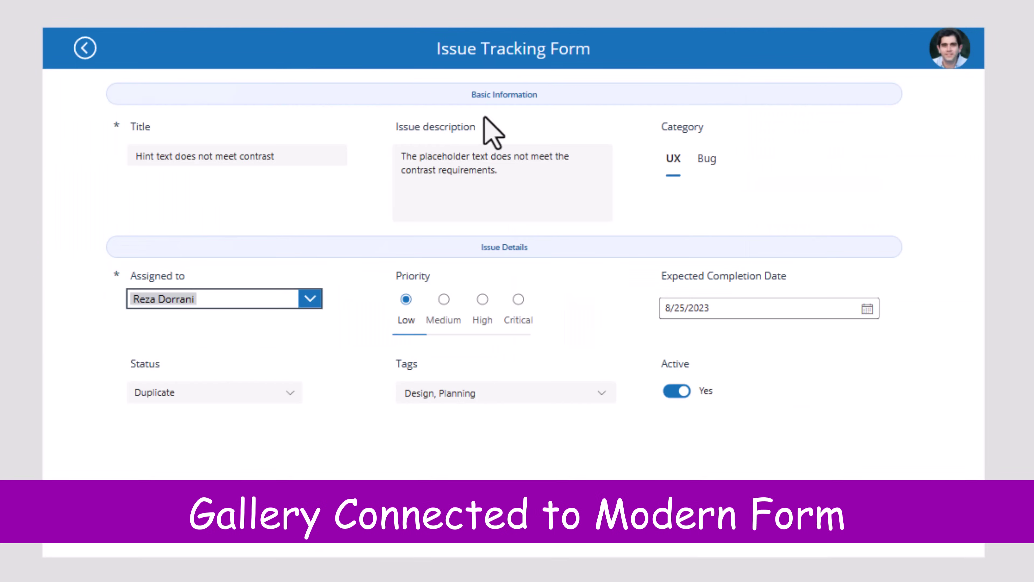
left_click(277, 393)
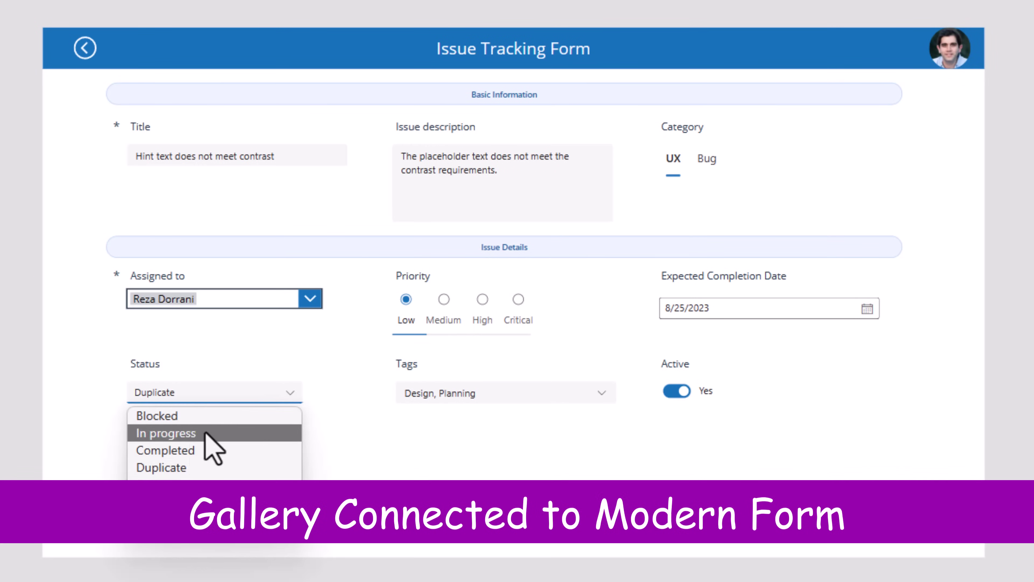
left_click(171, 433)
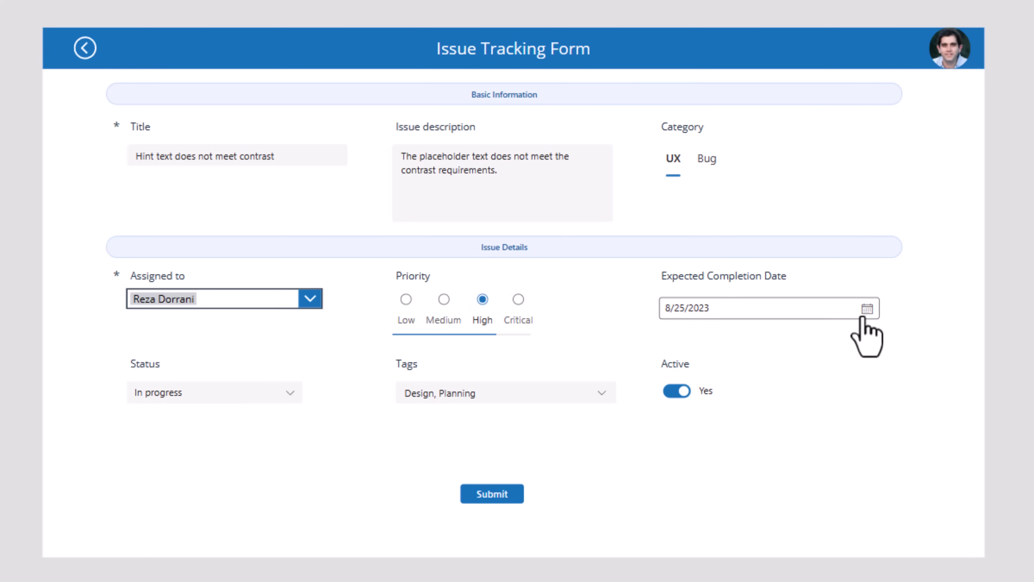
left_click(867, 309)
left_click(778, 471)
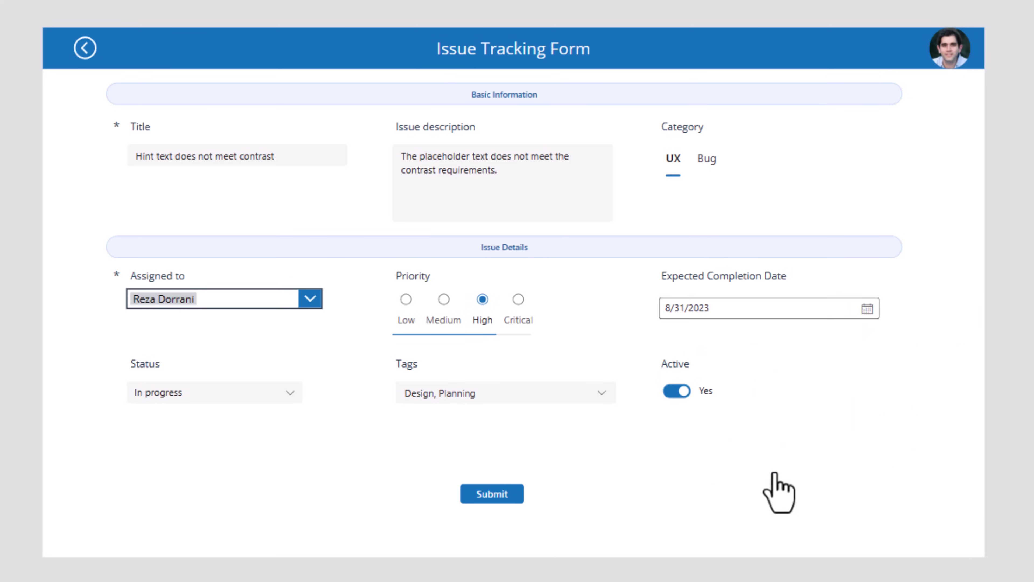
left_click(498, 499)
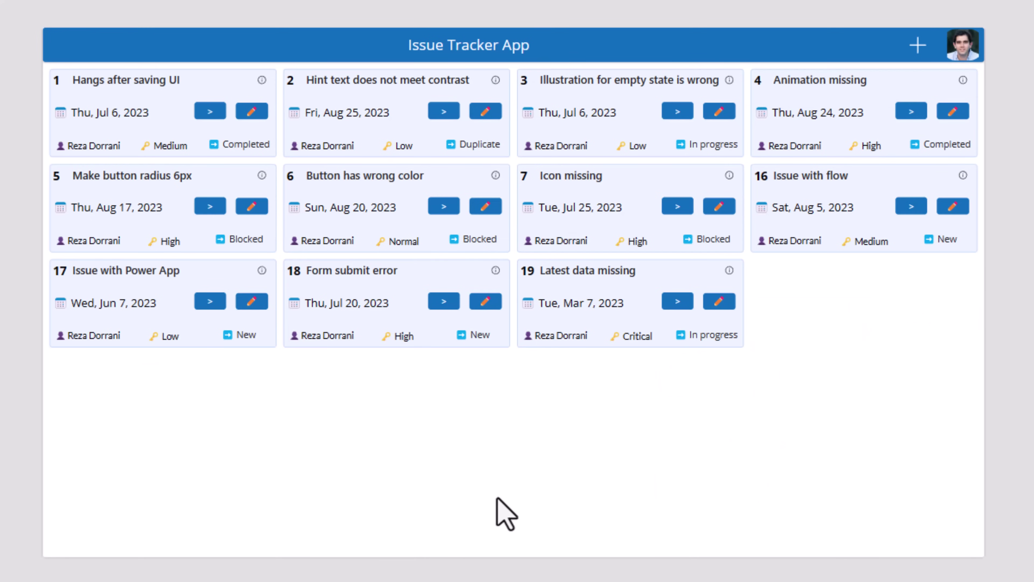
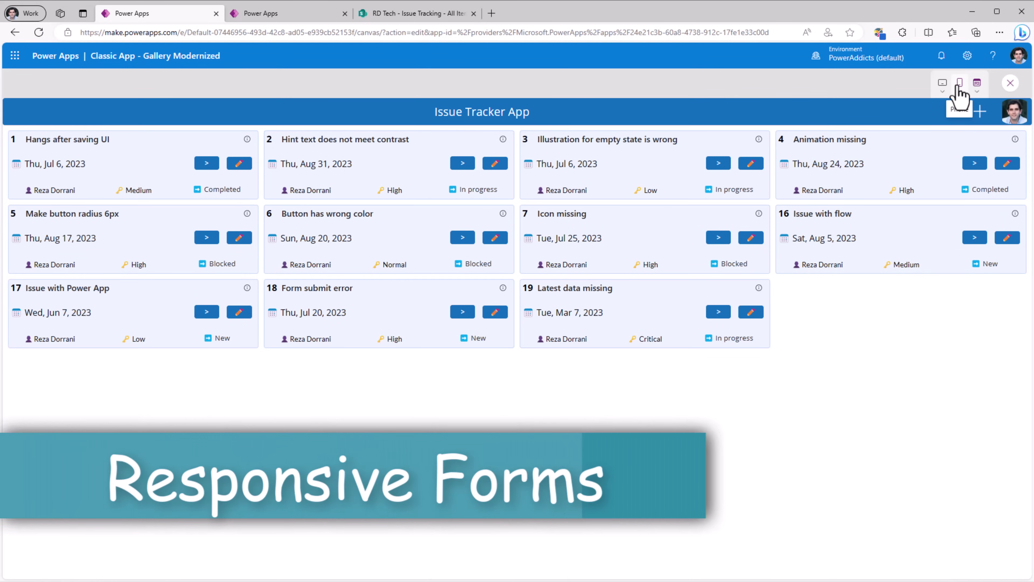
Step: Preview the "Hint text does not meet contrast" issue's form at Apple iPhone X size, and leave the preview
left_click(495, 164)
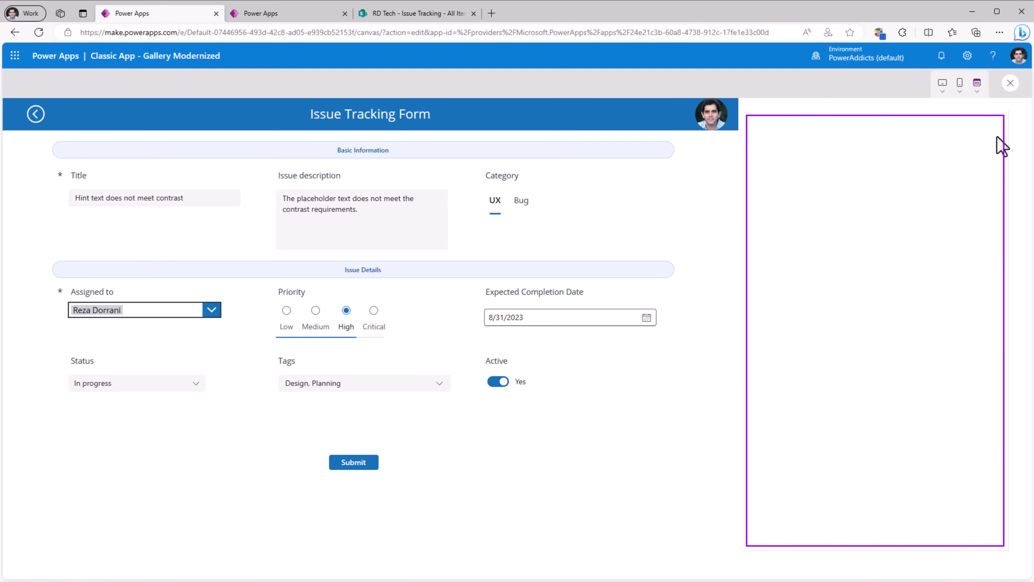
left_click(960, 87)
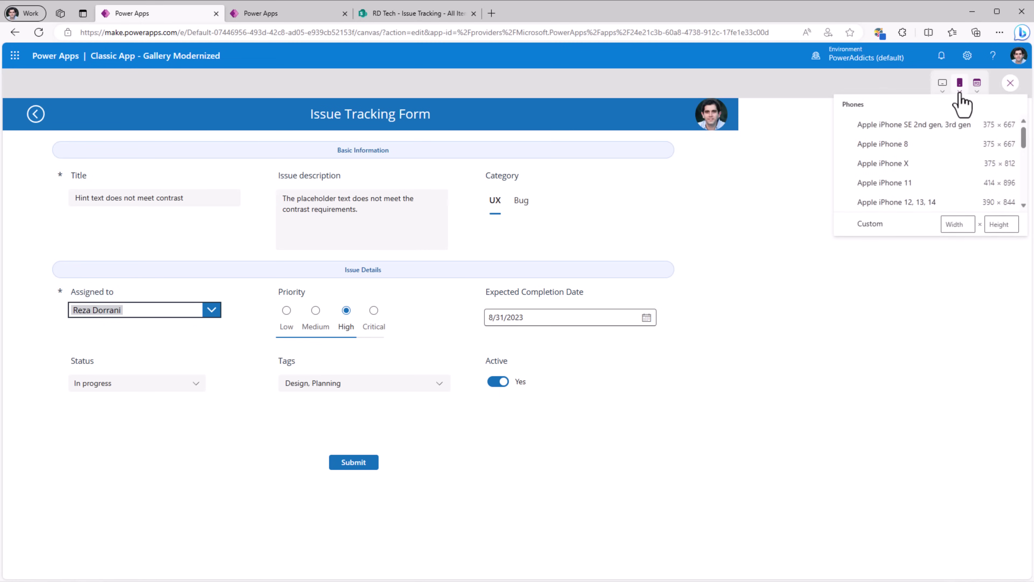
left_click(903, 165)
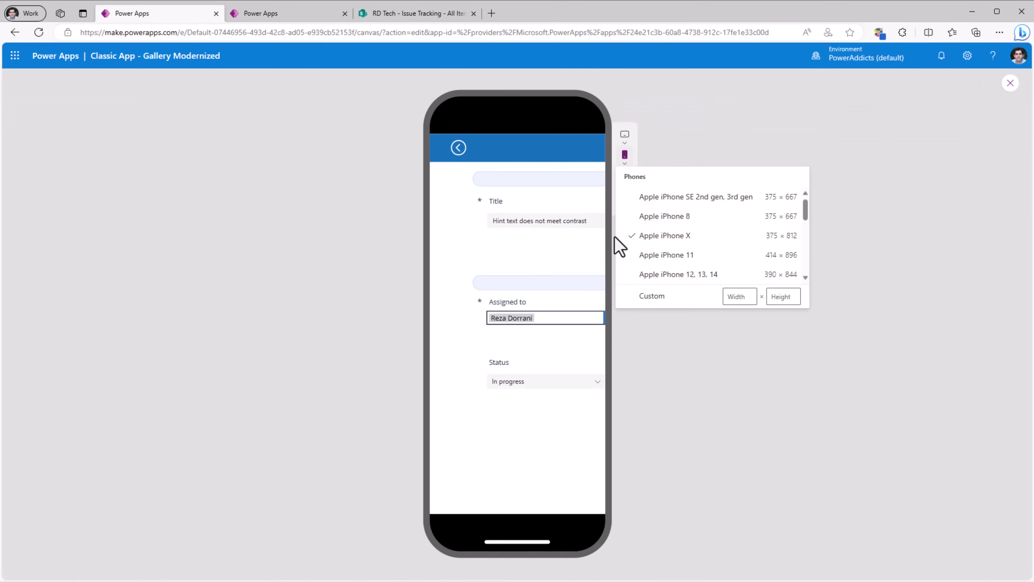
key("Escape")
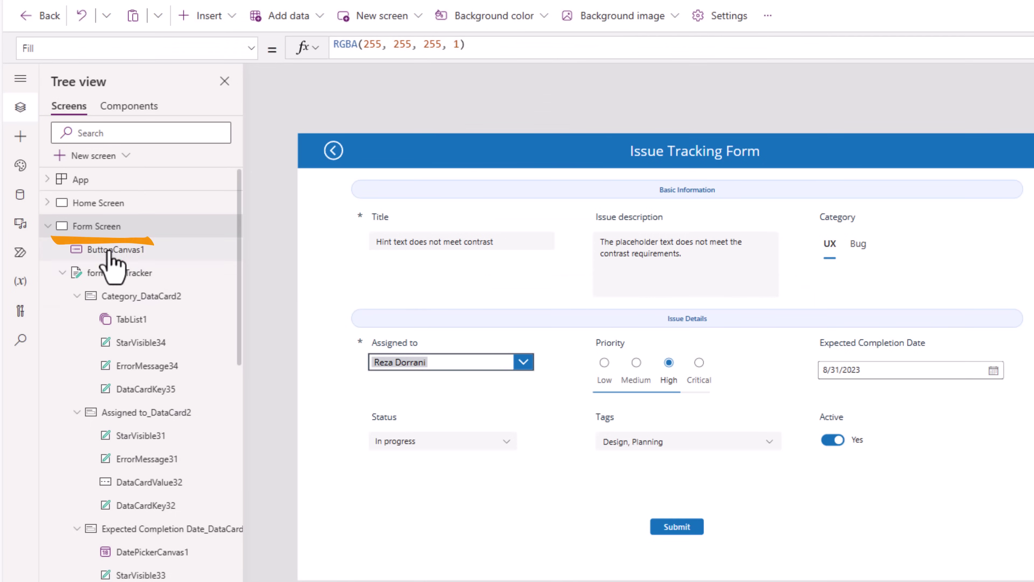
Step: Insert a vertical container on the Form Screen and move it to the screen's upper-left corner
left_click(62, 272)
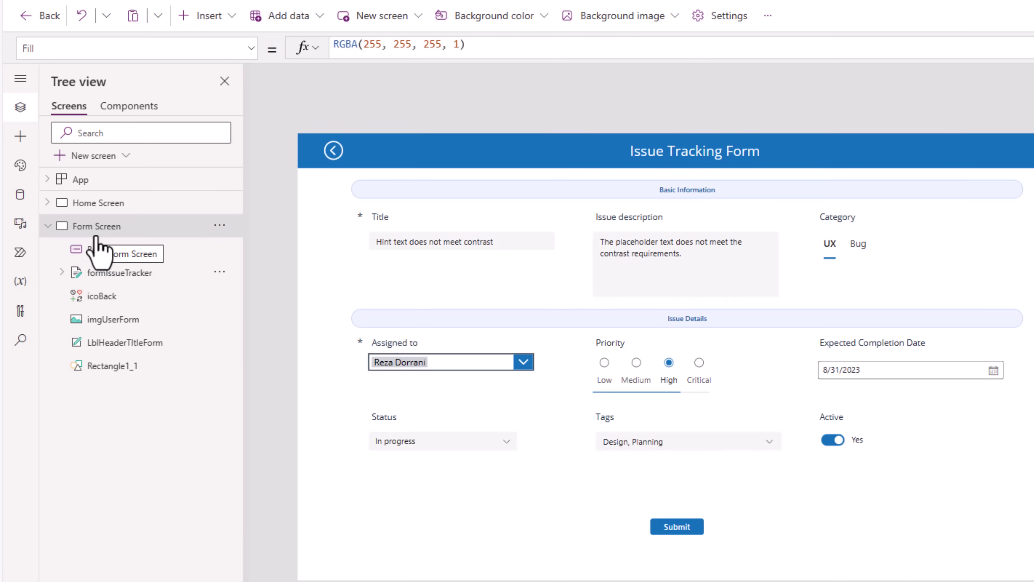
left_click(21, 139)
left_click(121, 131)
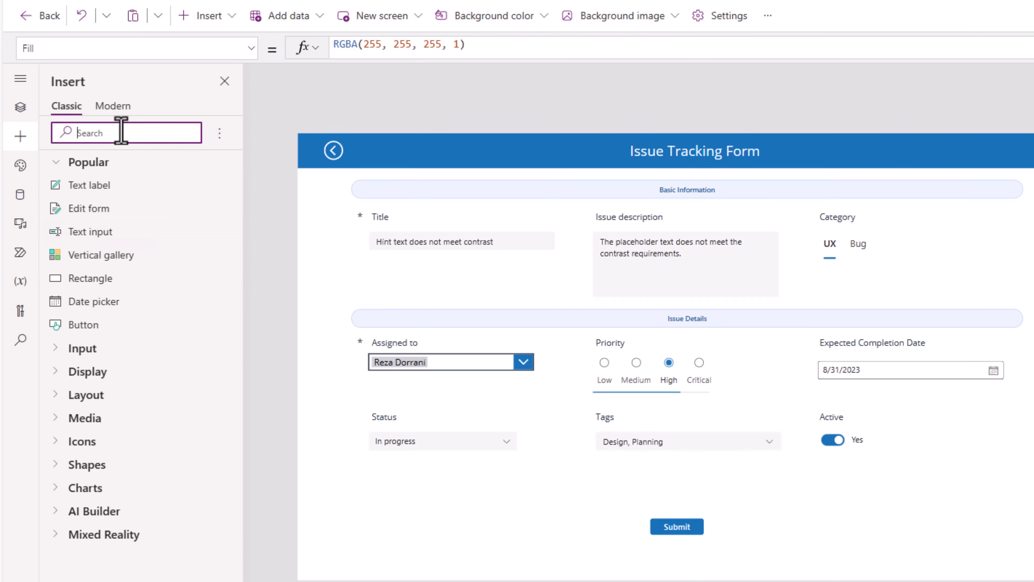
type("contai")
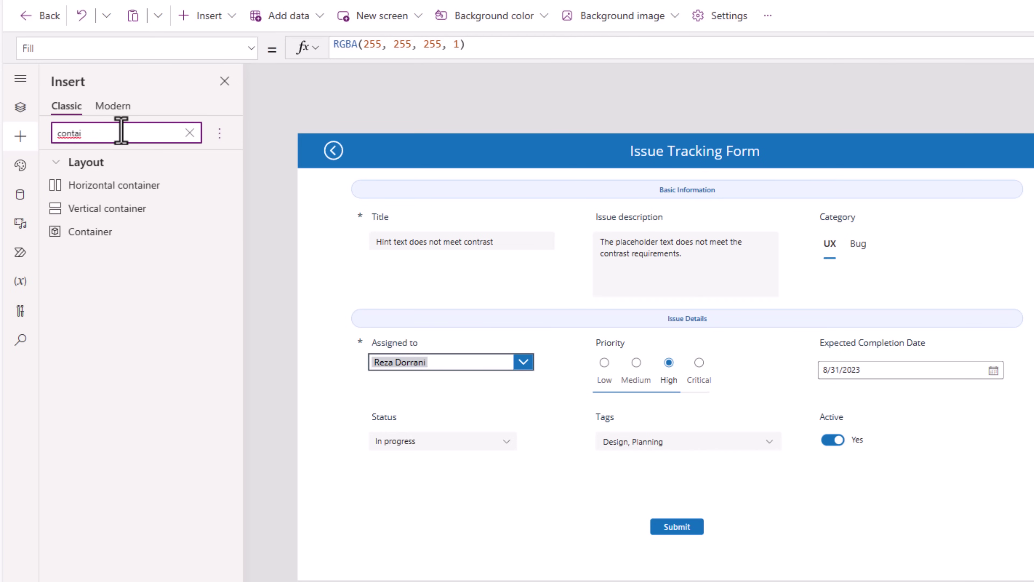
left_click(112, 213)
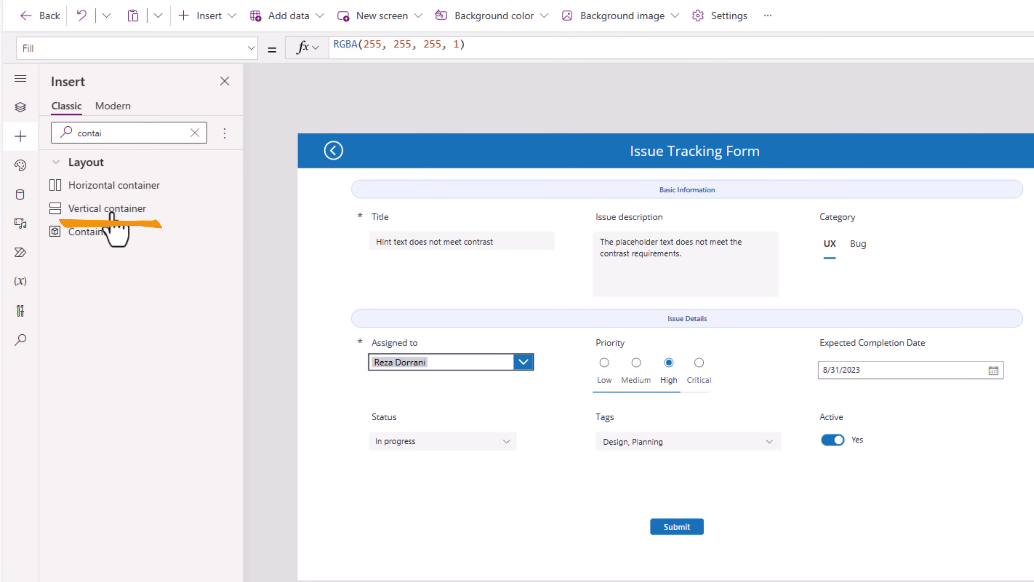
left_click(21, 107)
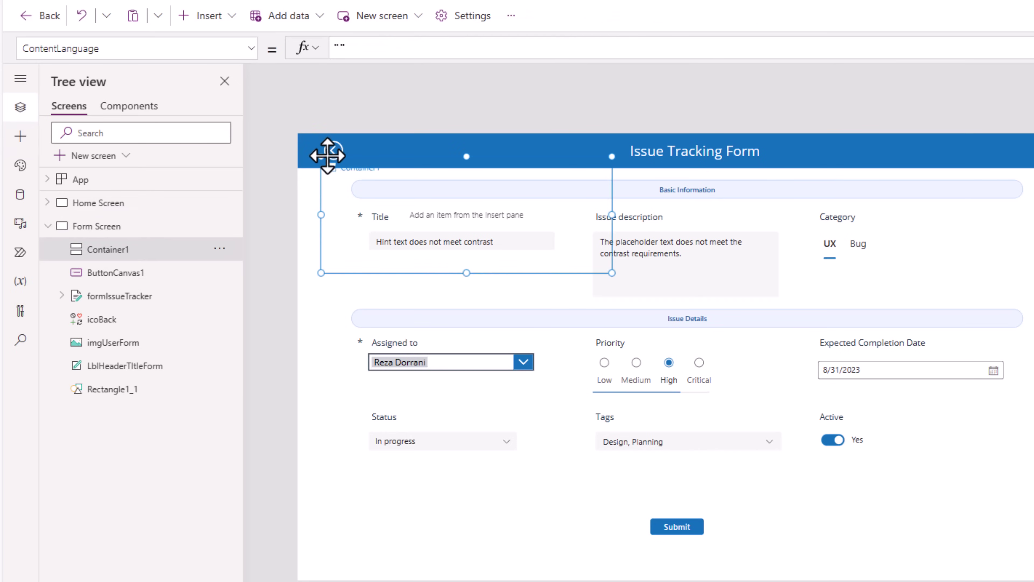
left_click_drag(330, 155, 295, 132)
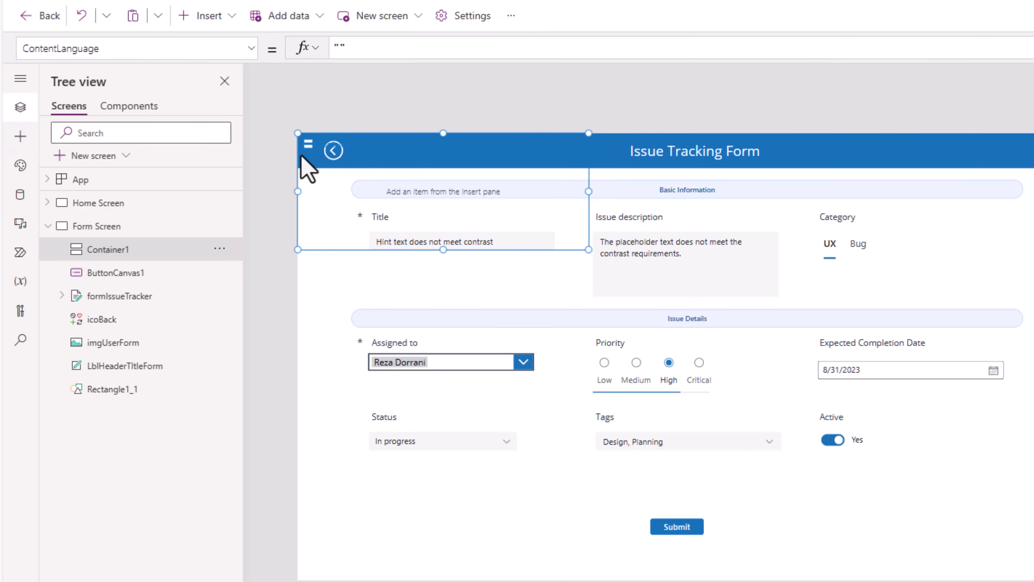
Step: Set Container1's width to Parent.Width and its height to Parent.Height
left_click(134, 48)
type("Width")
key("Return")
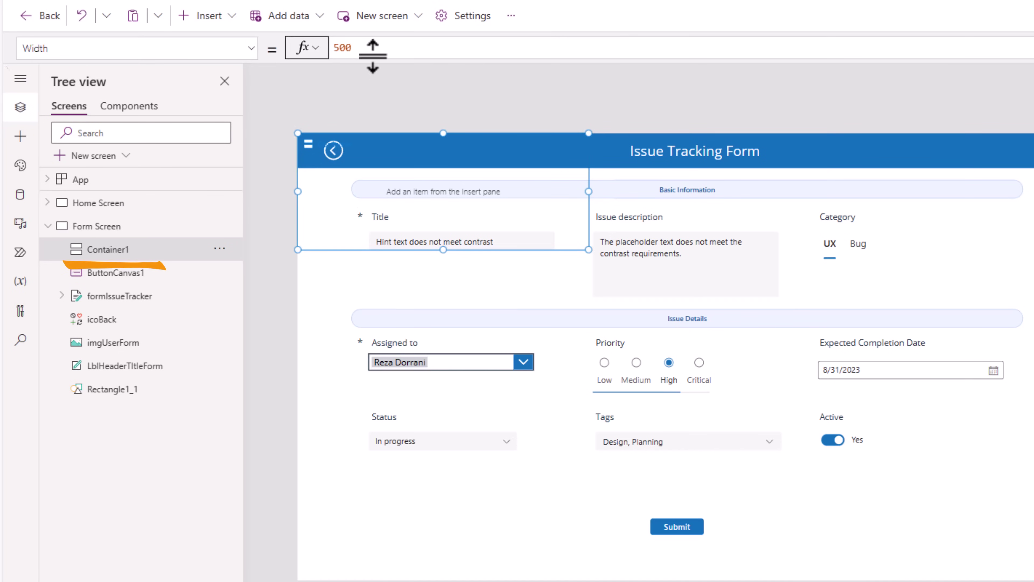
type("parent.Width")
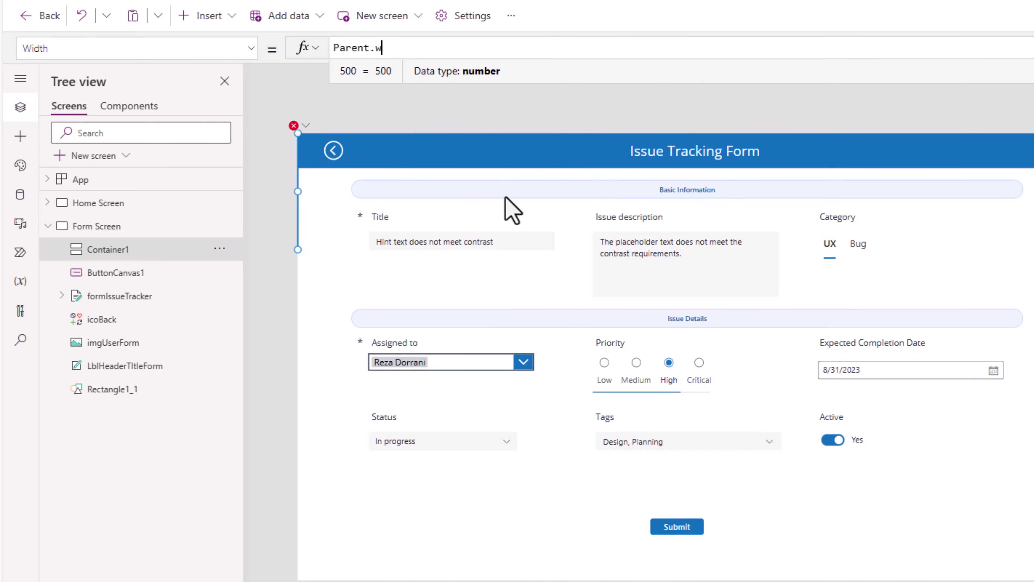
left_click(175, 48)
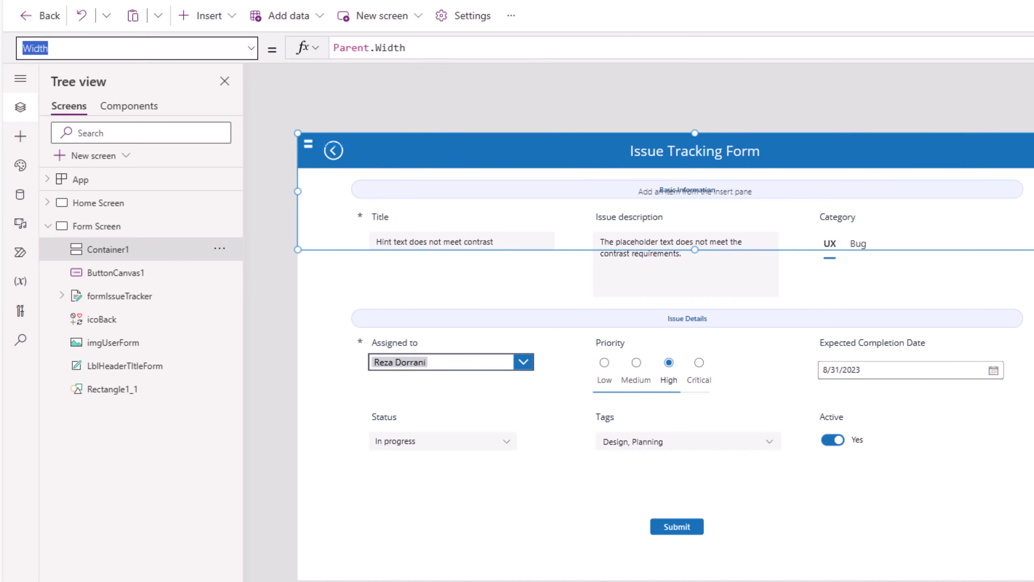
type("Height")
key("Return")
left_click(374, 48)
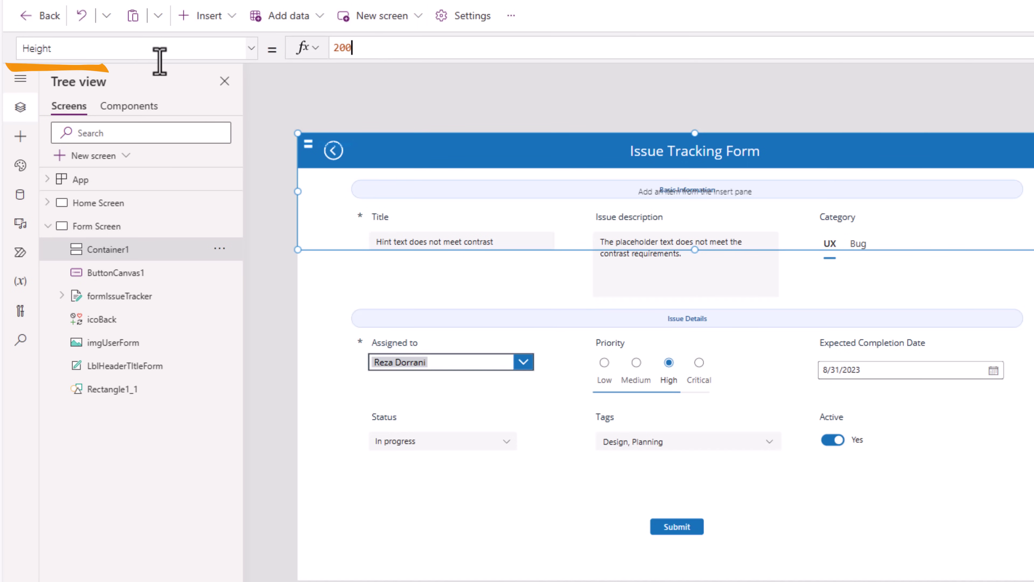
key("ctrl+a")
type("paren")
key("Tab")
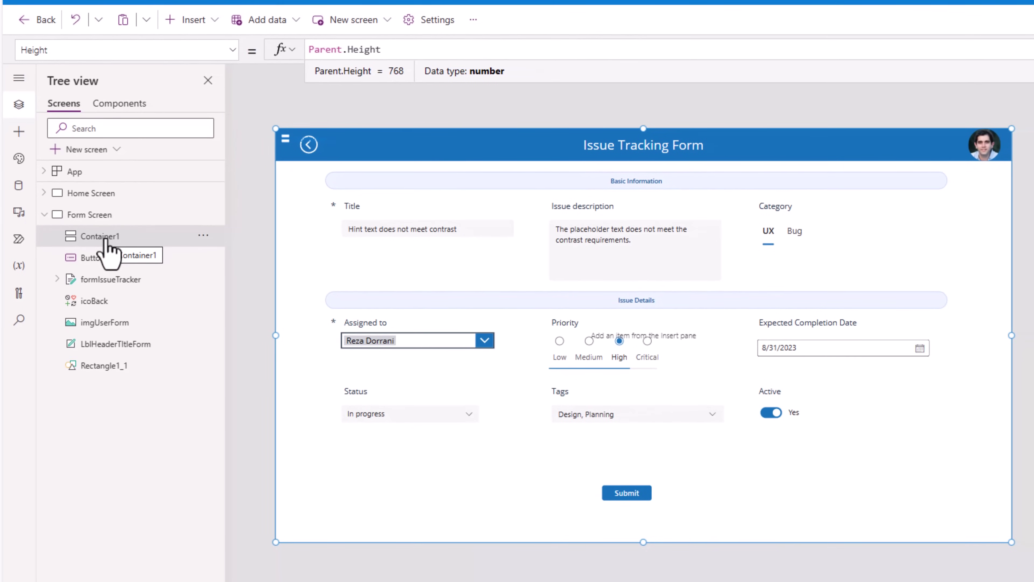
left_click(102, 303)
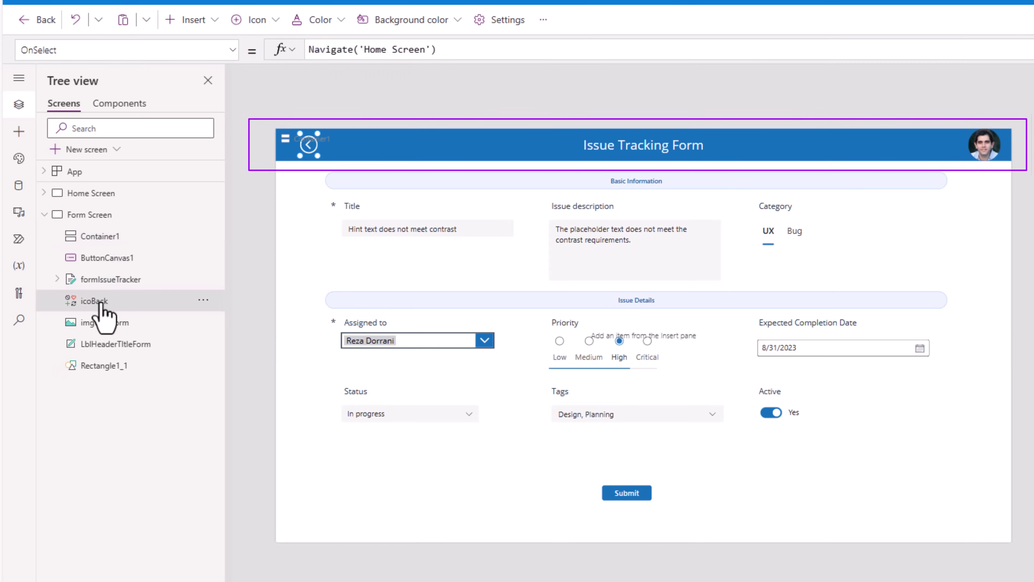
left_click(118, 345)
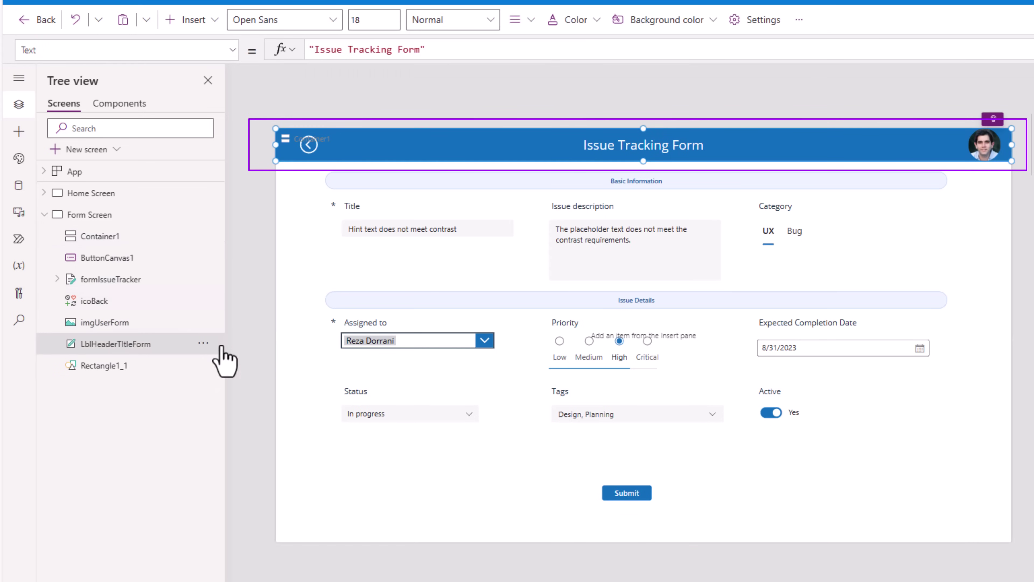
left_click(185, 323)
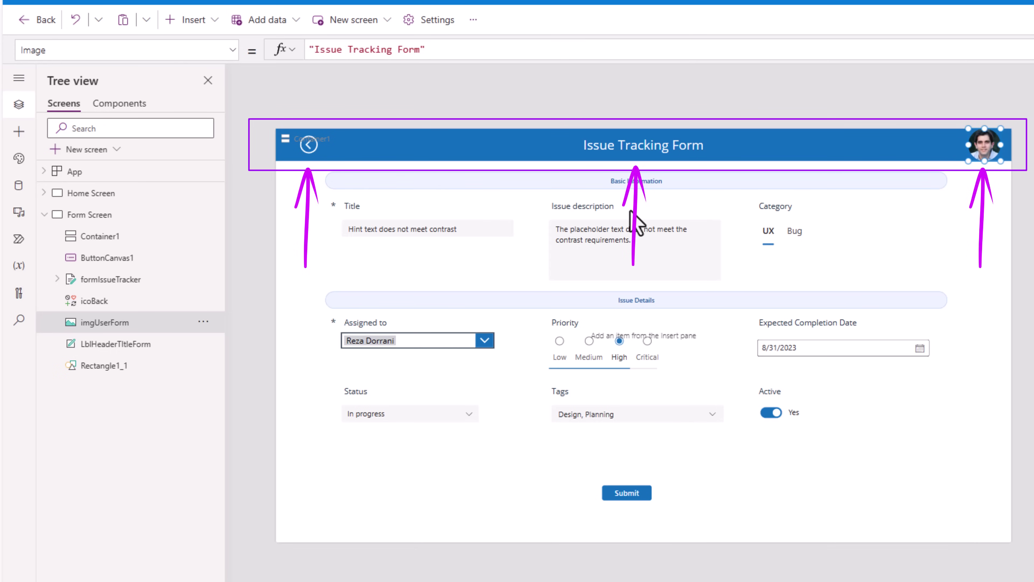
Step: Insert a horizontal container inside Container1 and turn off its flexible height
left_click(107, 237)
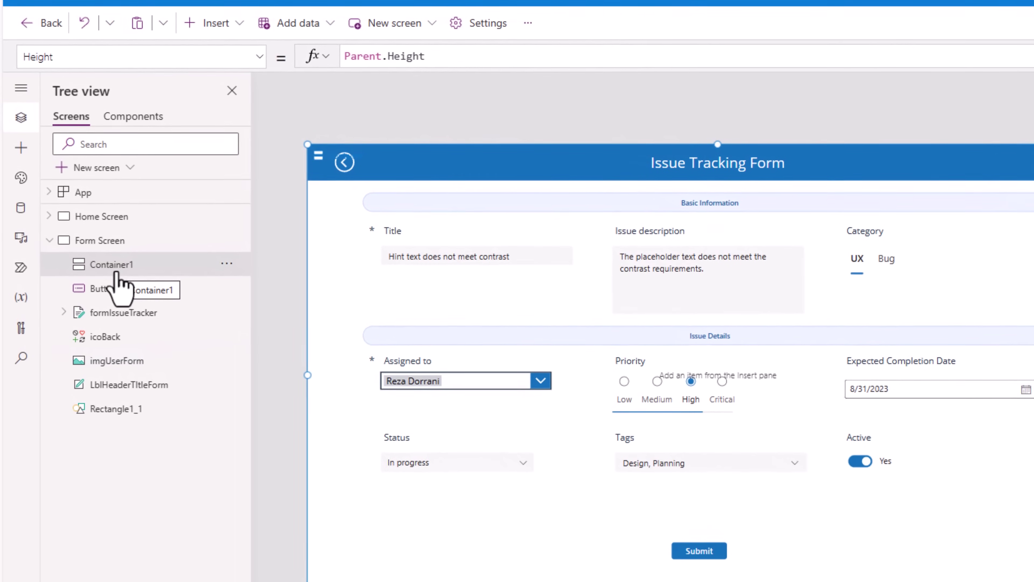
left_click(22, 149)
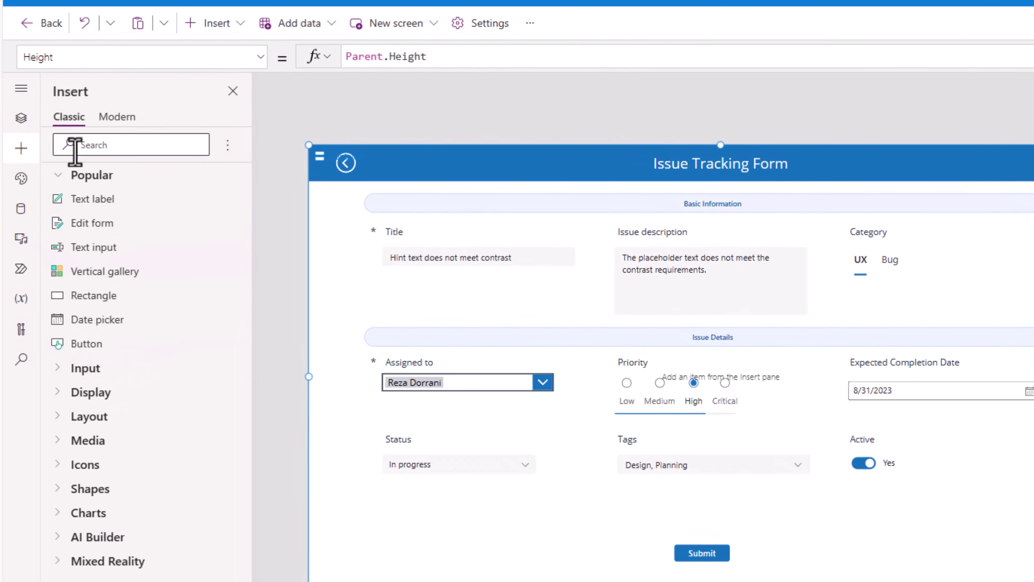
type("cont")
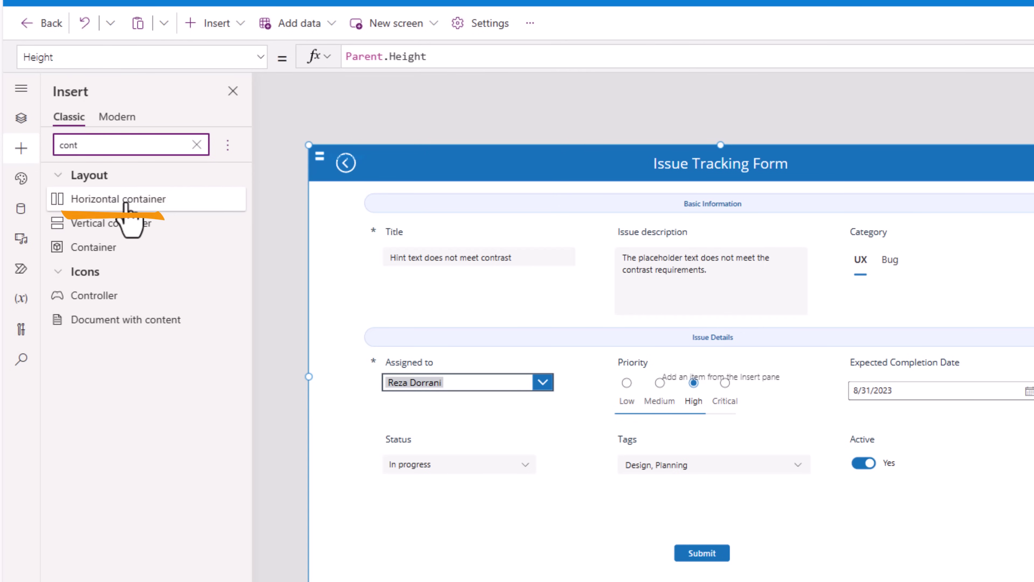
left_click(122, 199)
left_click(22, 118)
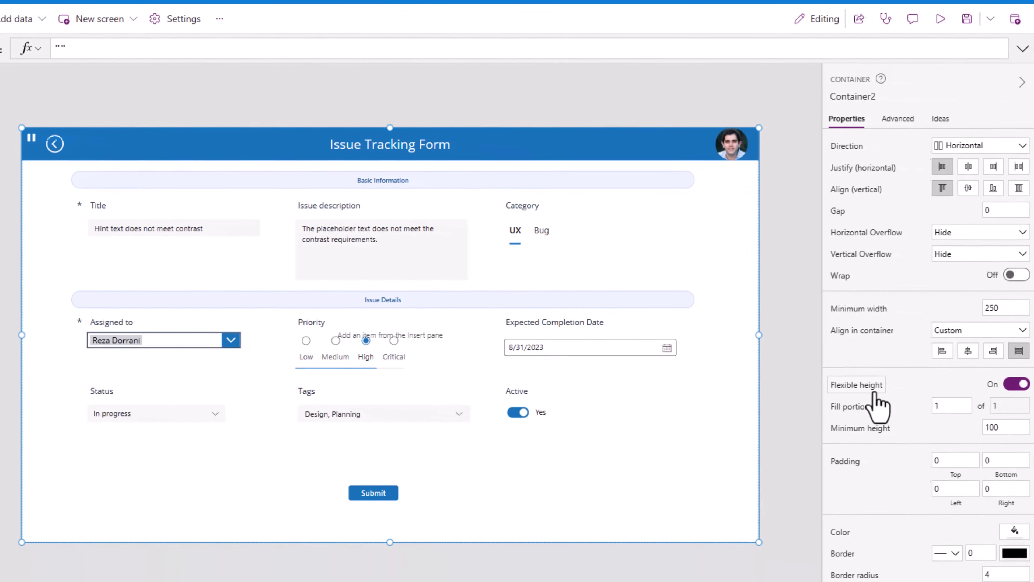
left_click(1010, 384)
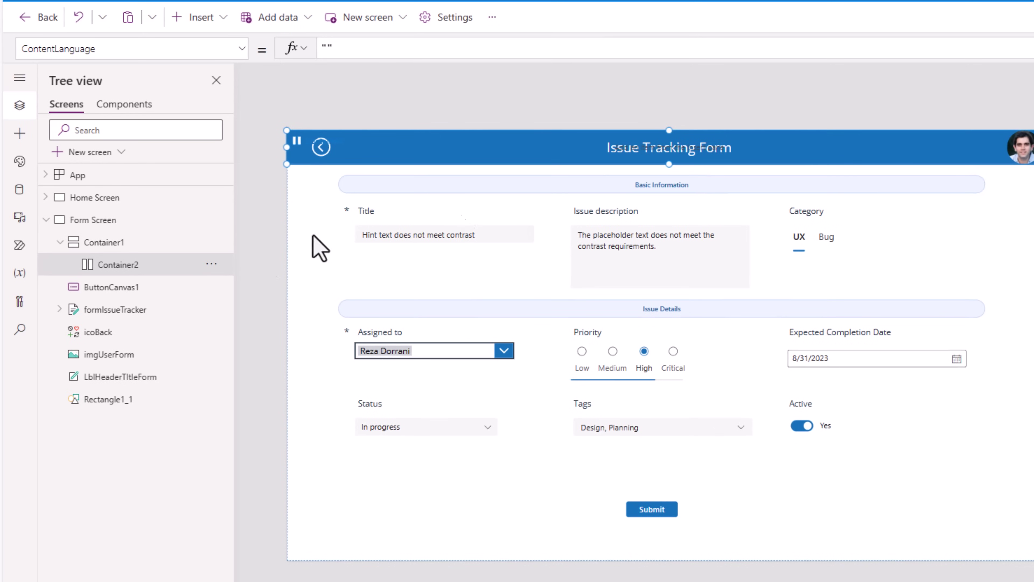
Step: Rename the new horizontal container as HeaderSection
double_click(139, 266)
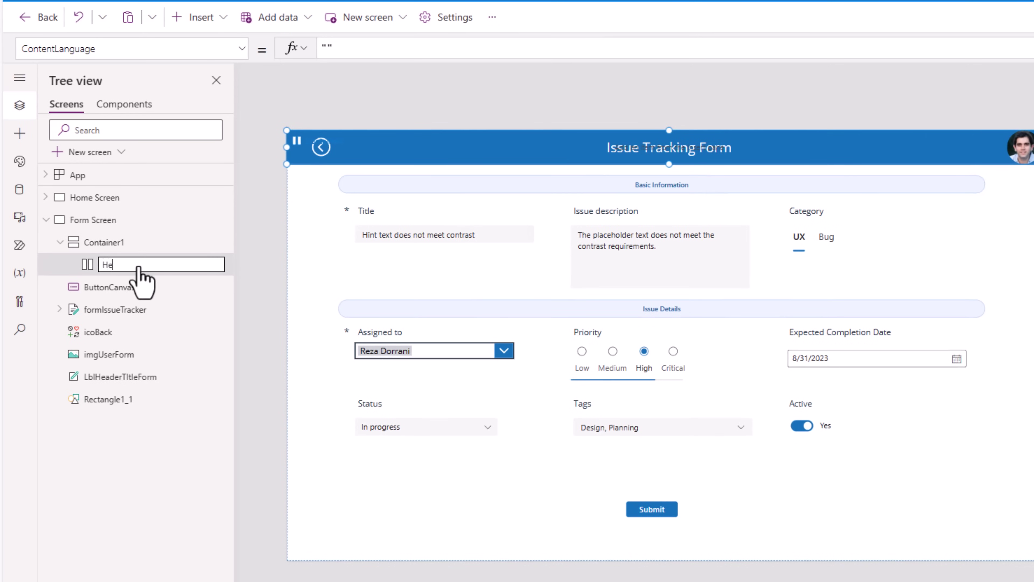
type("HeaderSection")
key("Return")
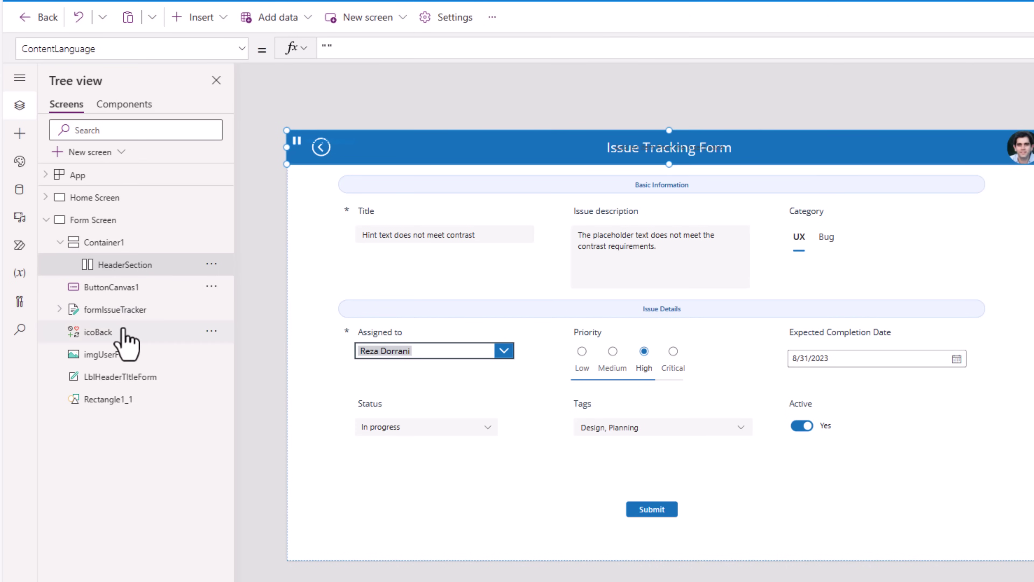
Step: Move the back icon, the user image and the header title label together from the Form Screen into HeaderSection
left_click(127, 336)
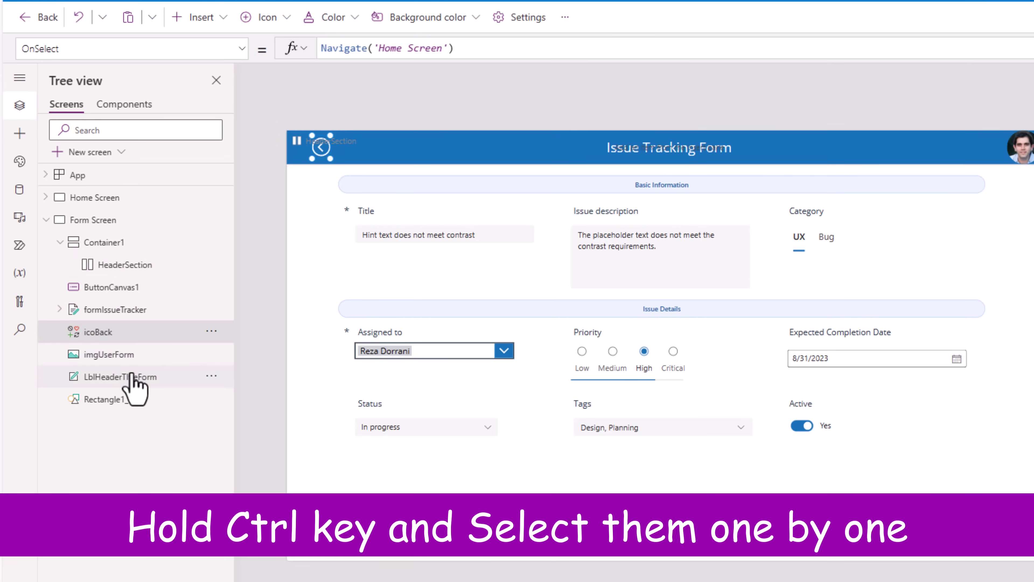
left_click(130, 373, "ctrl")
left_click(114, 356, "ctrl")
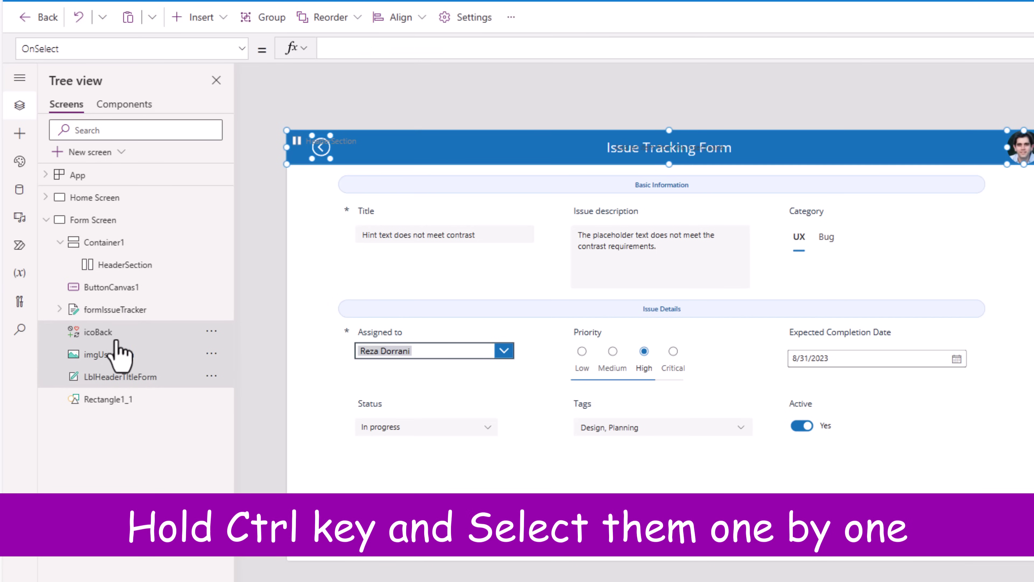
right_click(127, 334)
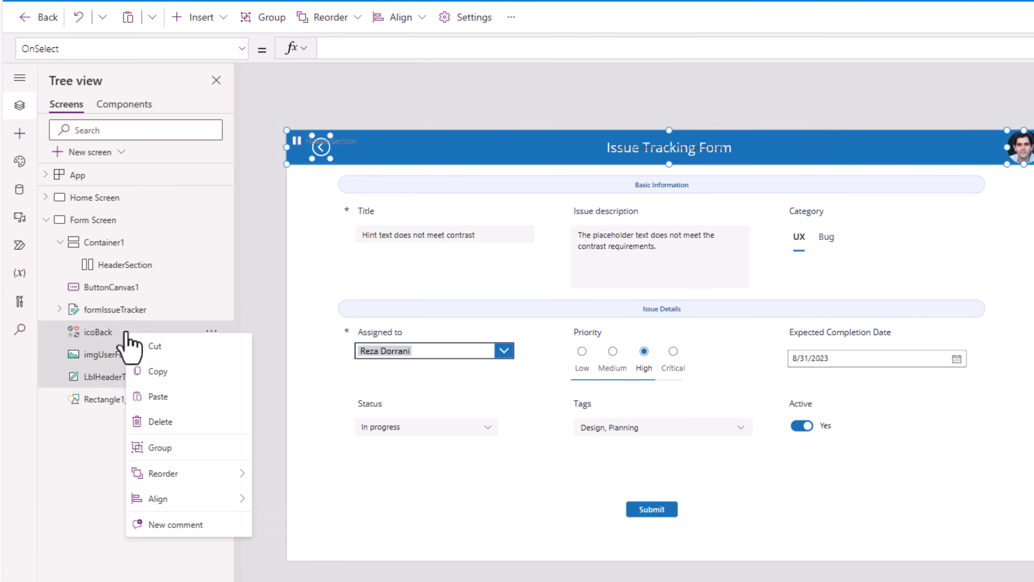
left_click(171, 347)
left_click(127, 266)
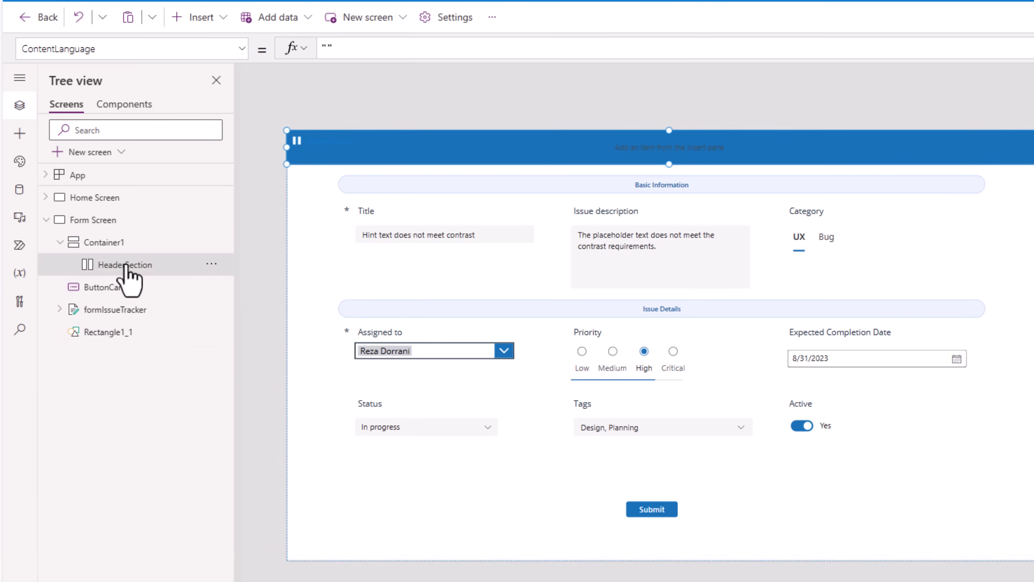
right_click(126, 265)
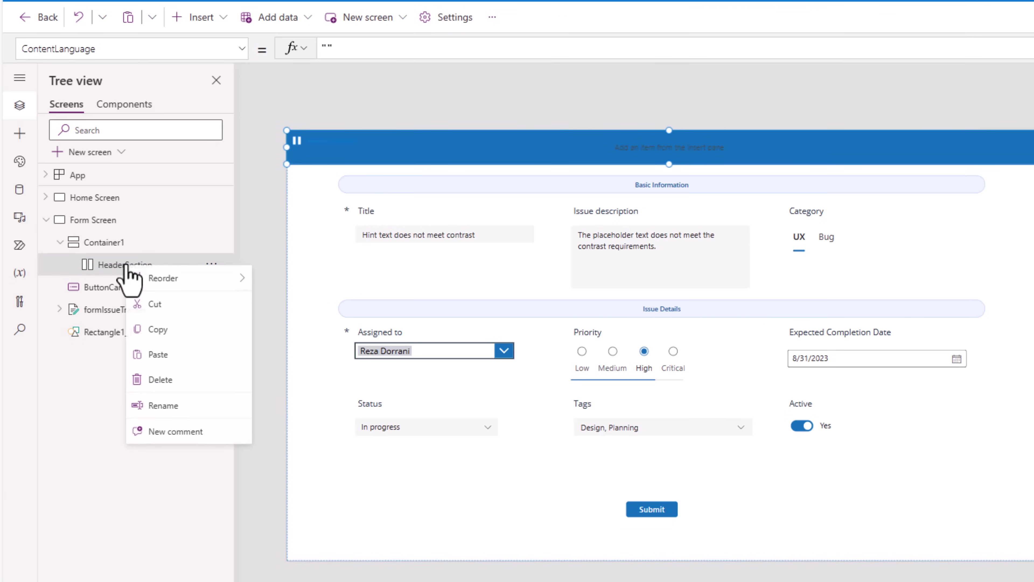
left_click(176, 353)
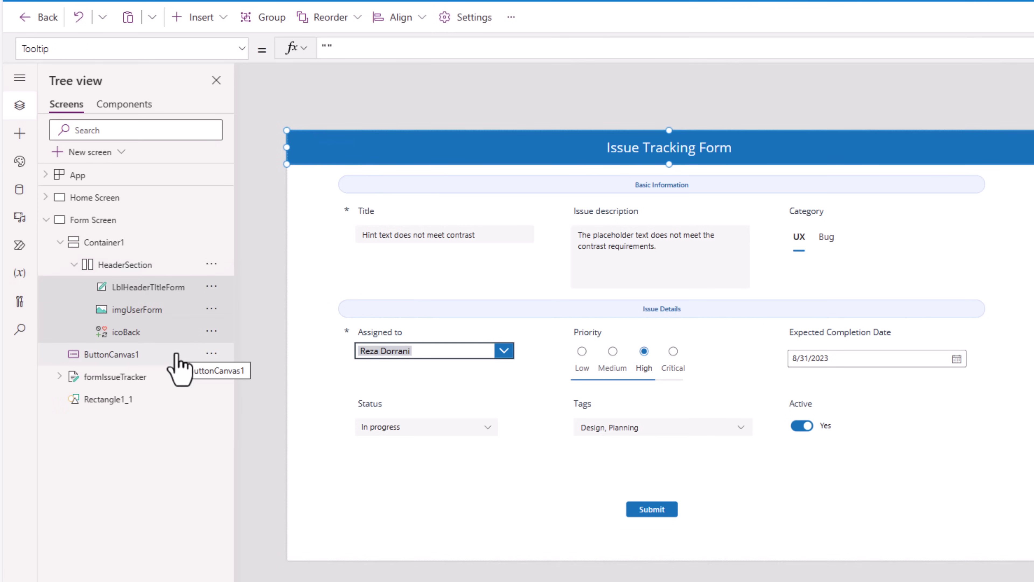
Step: Reorder icoBack to the first position in HeaderSection and align it to the container's vertical middle
left_click(144, 333)
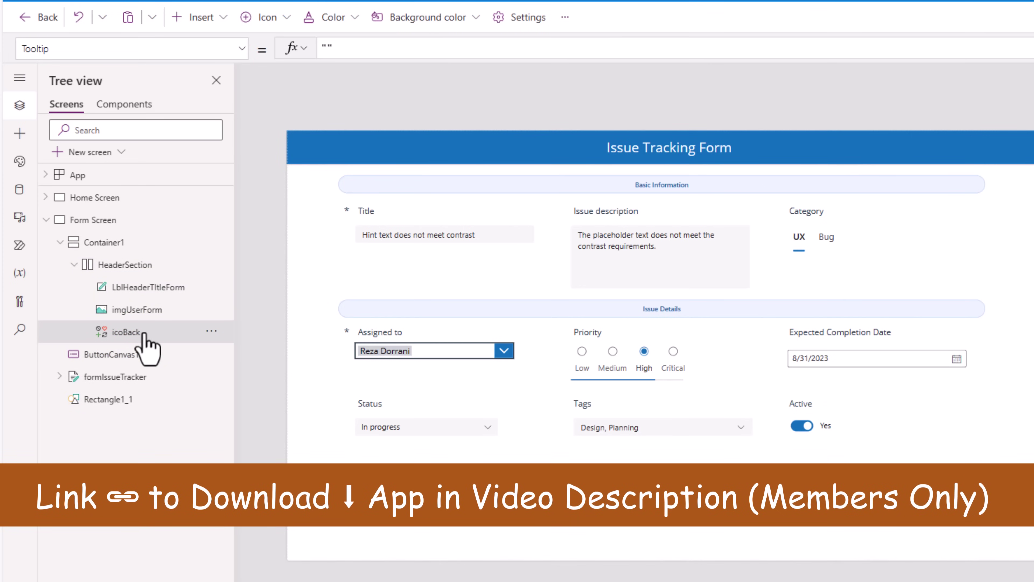
right_click(144, 334)
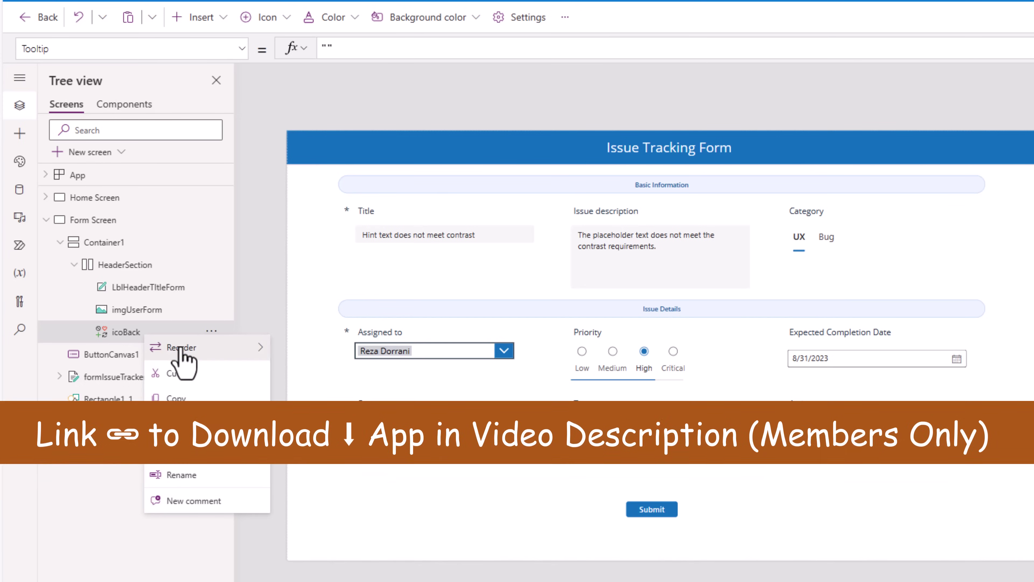
mouse_move(177, 347)
left_click(318, 348)
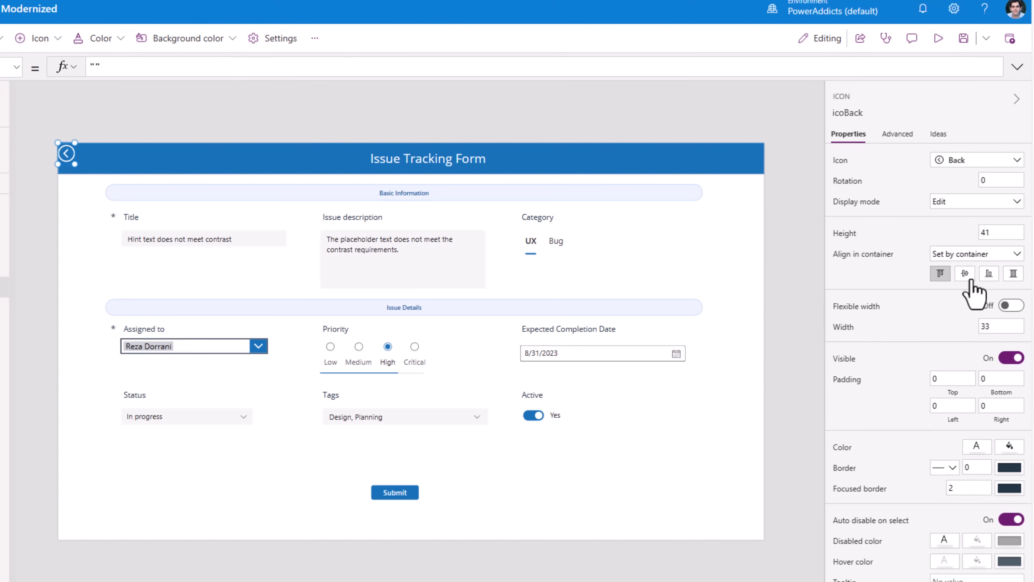
left_click(966, 274)
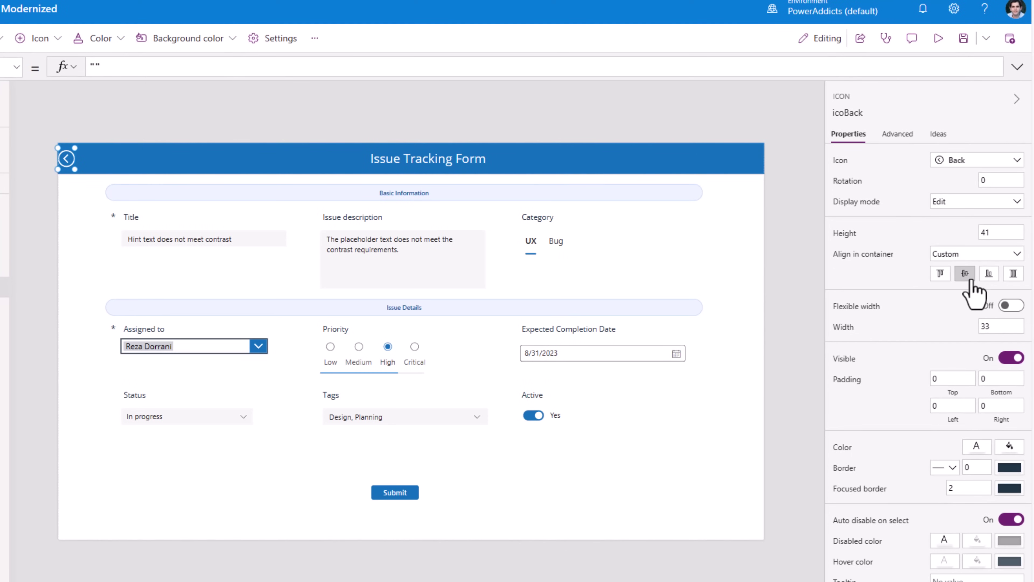
Step: Turn on flexible width for the Issue Tracking Form title label in HeaderSection
key("Tab")
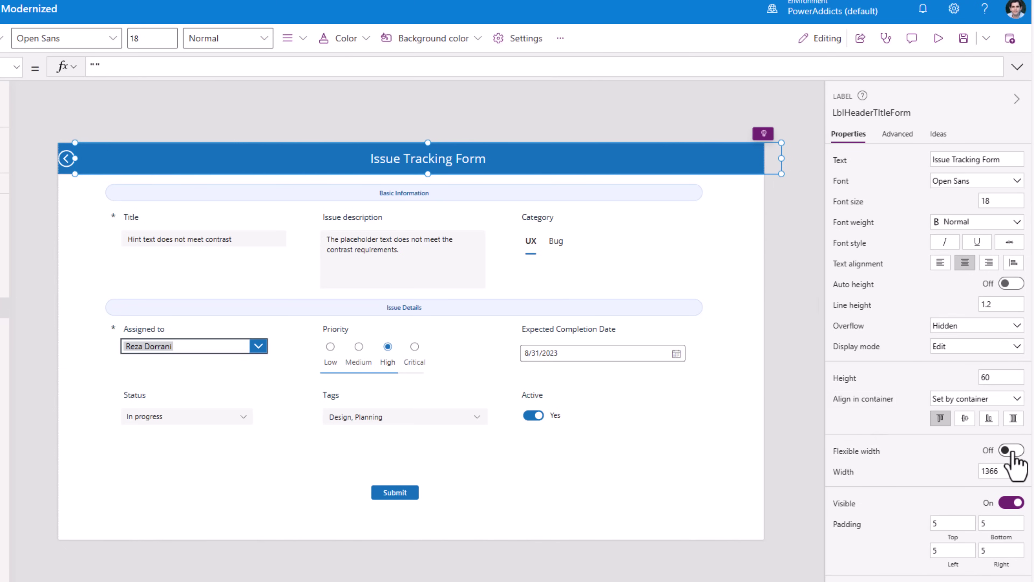
left_click(1011, 450)
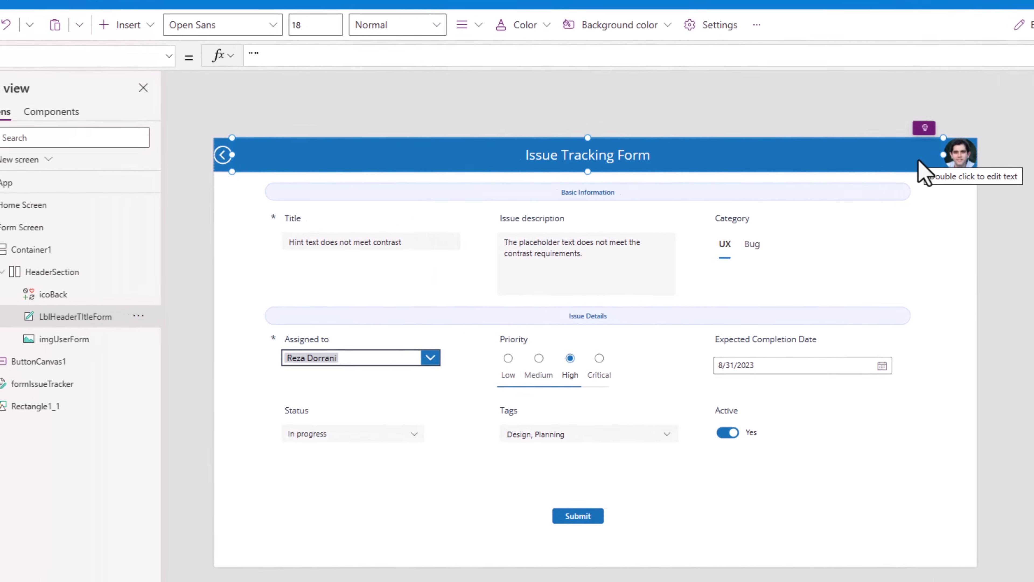
left_click(961, 154)
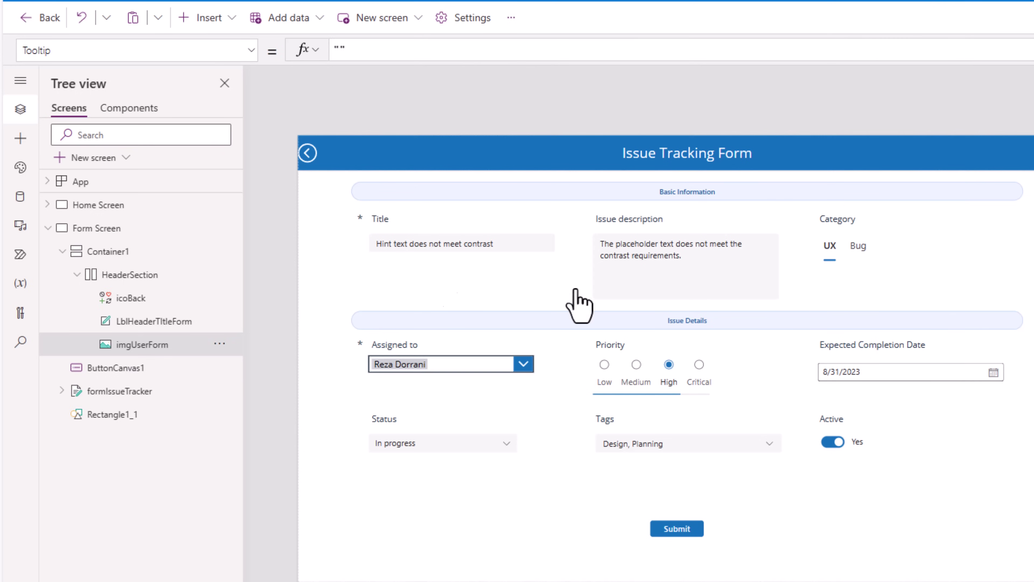
Step: Move formIssueTracker from the Form Screen into Container1, below HeaderSection
left_click(110, 251)
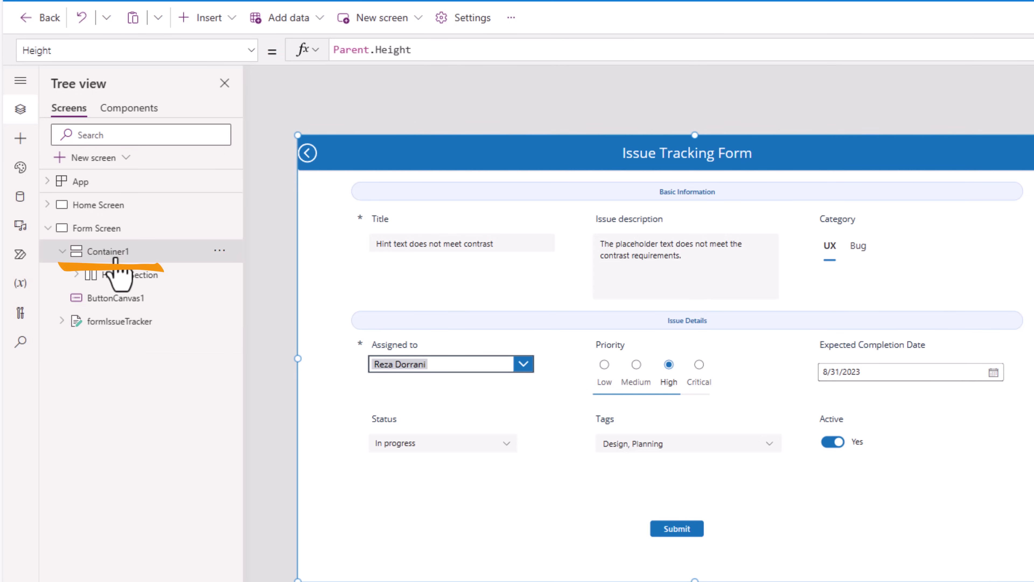
left_click(127, 322)
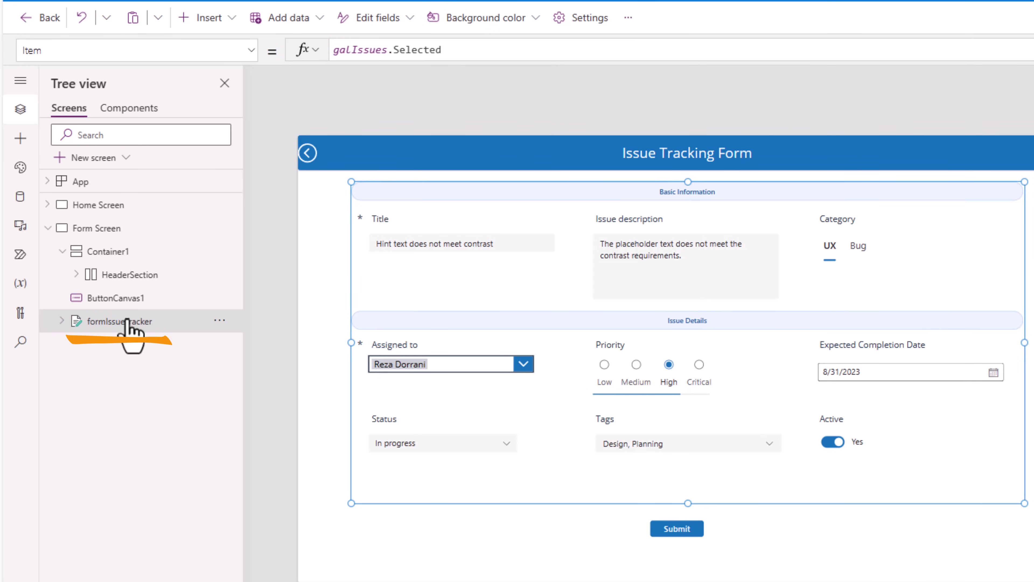
right_click(127, 322)
left_click(159, 338)
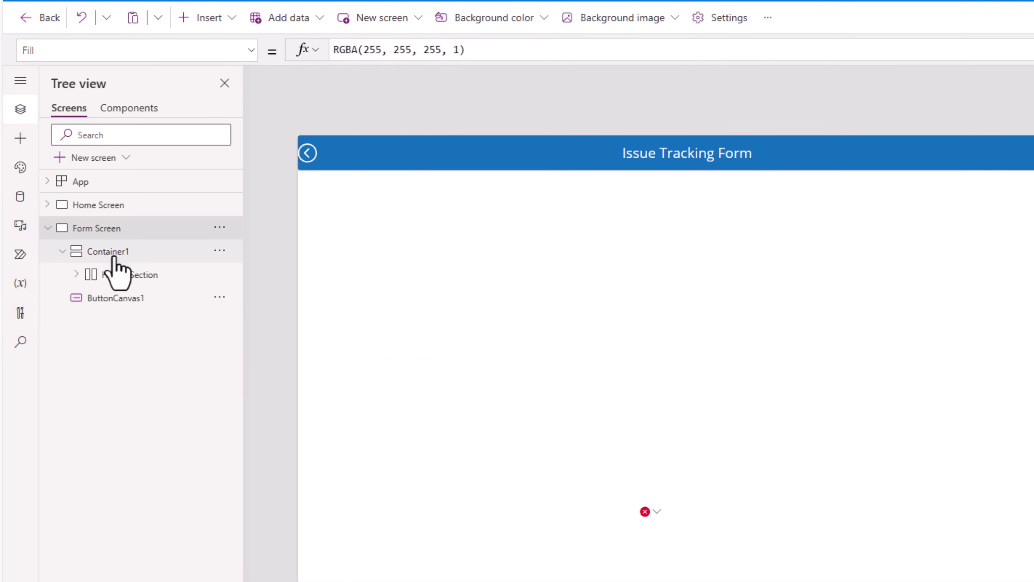
left_click(113, 256)
right_click(105, 252)
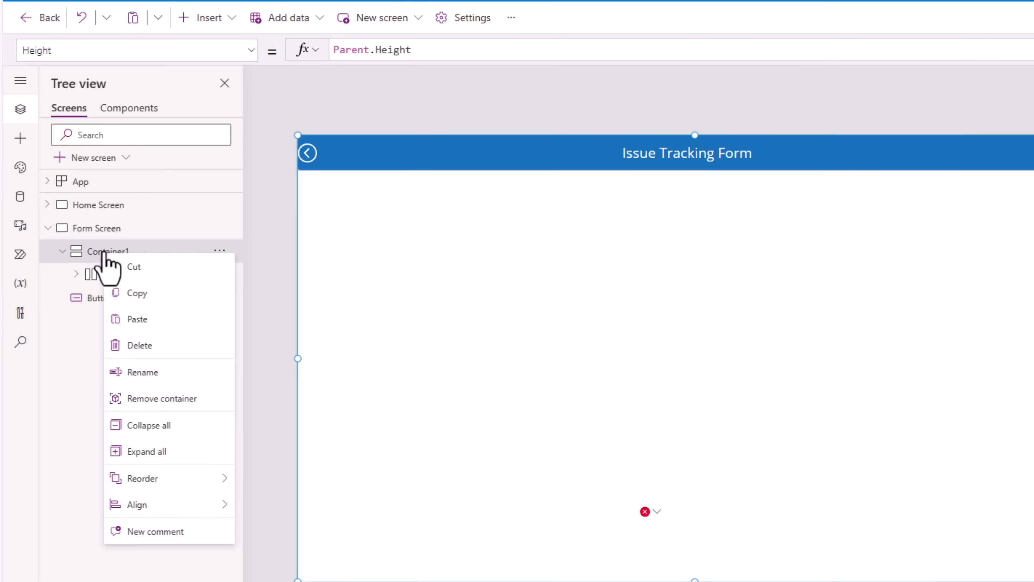
left_click(144, 326)
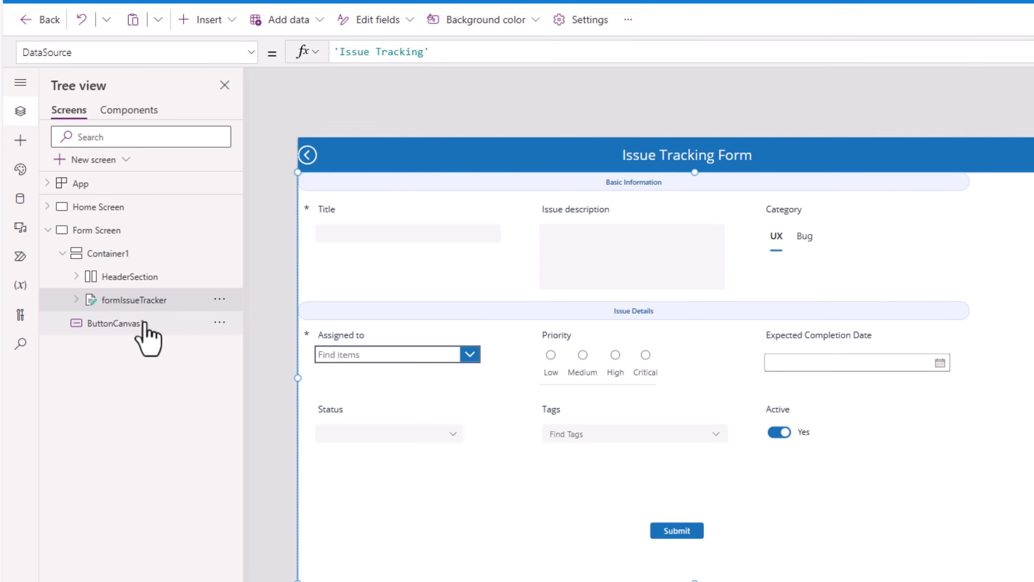
Step: Move the Submit button from the Form Screen into Container1 and align it to the container's horizontal centre
left_click(146, 324)
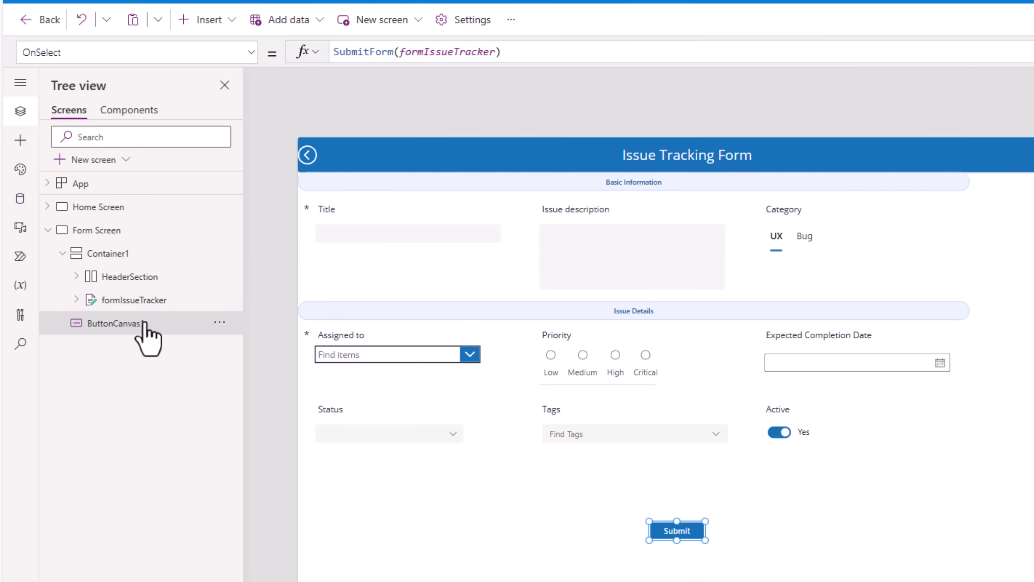
right_click(146, 324)
left_click(188, 336)
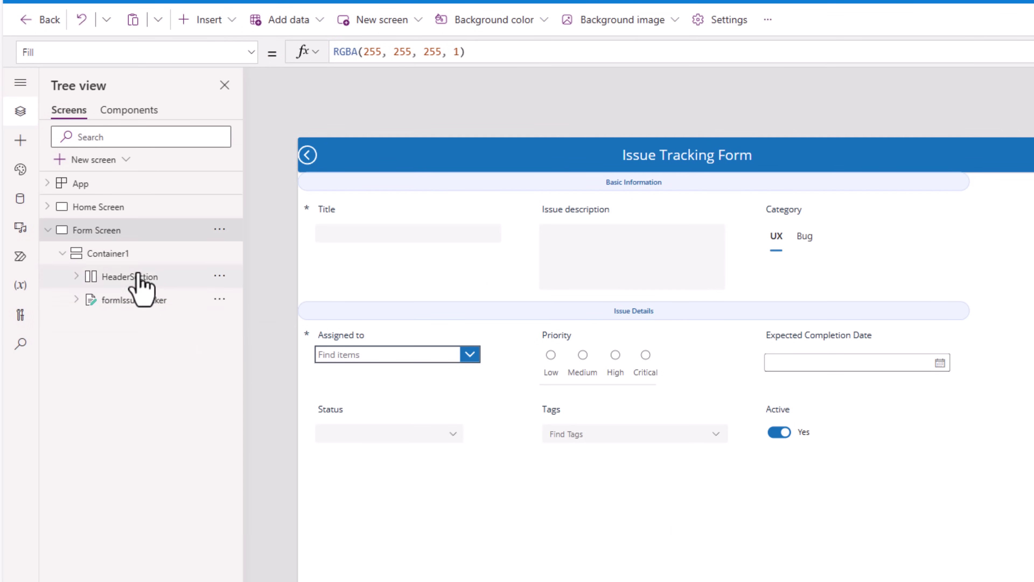
left_click(114, 255)
right_click(118, 259)
left_click(161, 323)
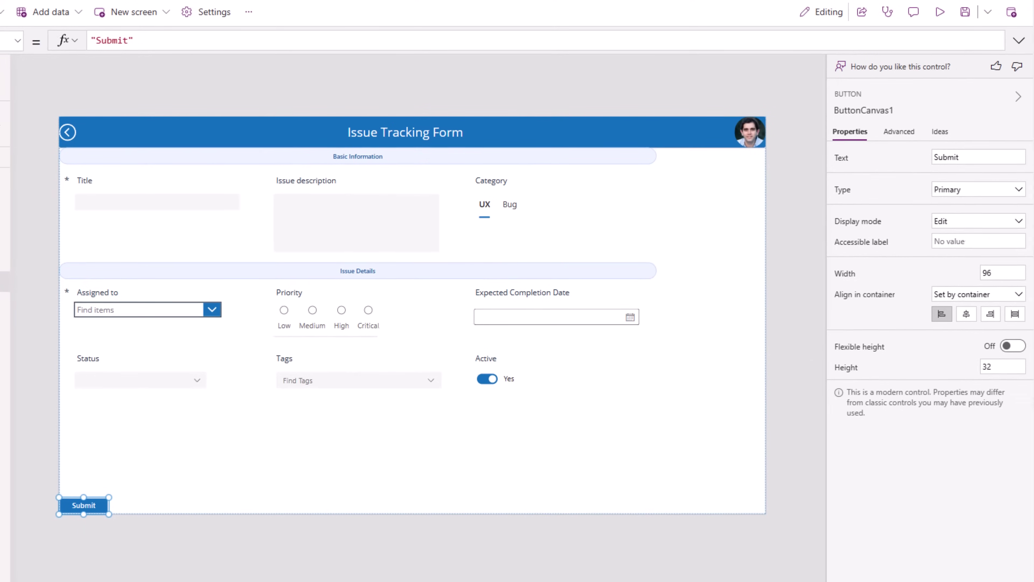
left_click(963, 314)
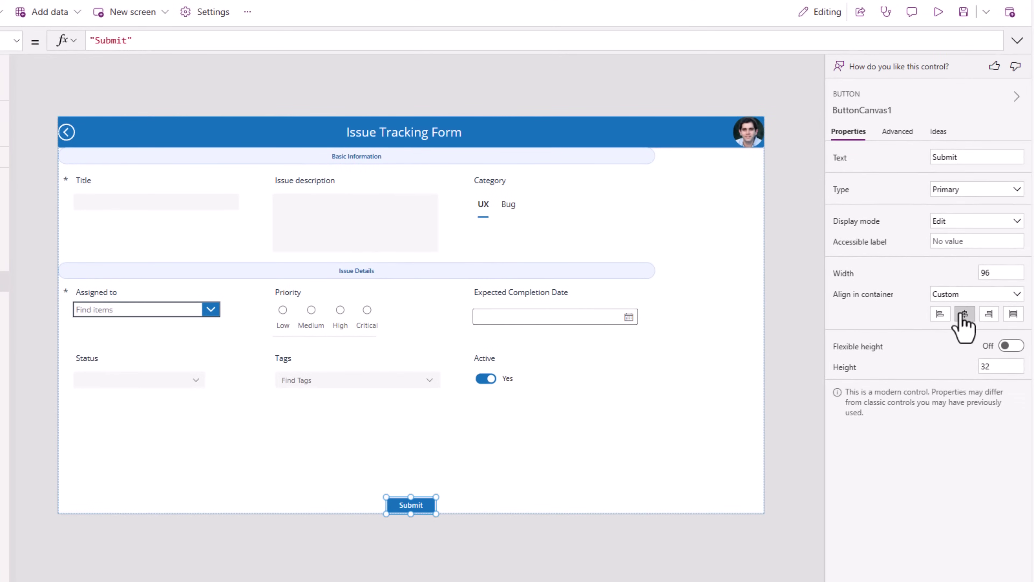
Step: Set formIssueTracker to 4 columns and turn off its Snap to columns option
left_click(4, 261)
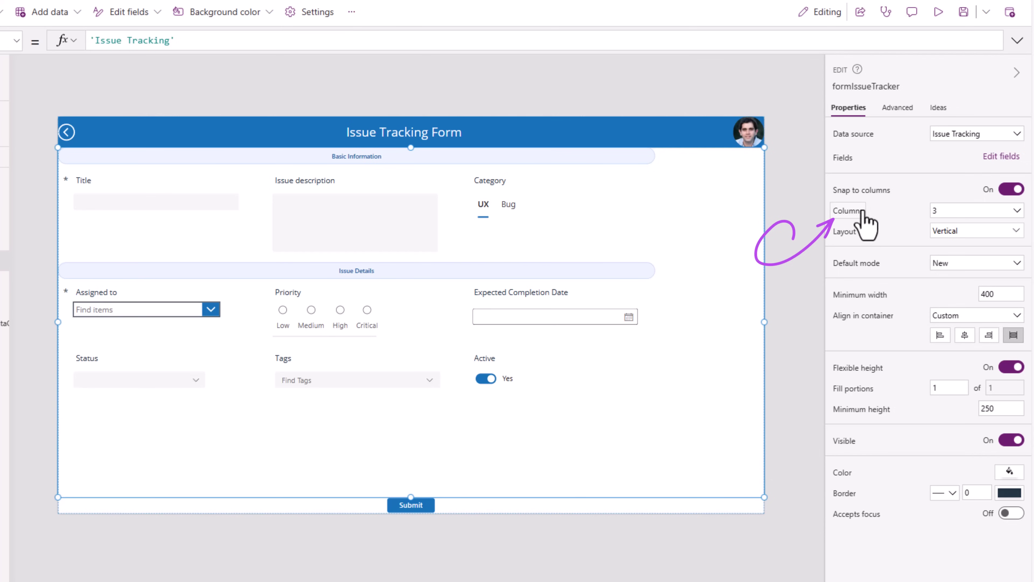
left_click(948, 210)
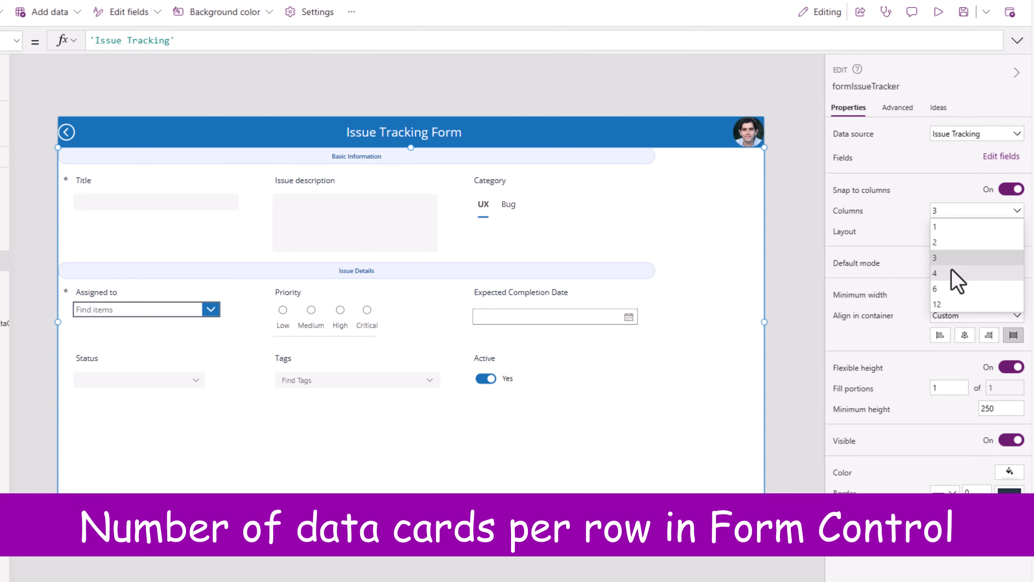
left_click(958, 281)
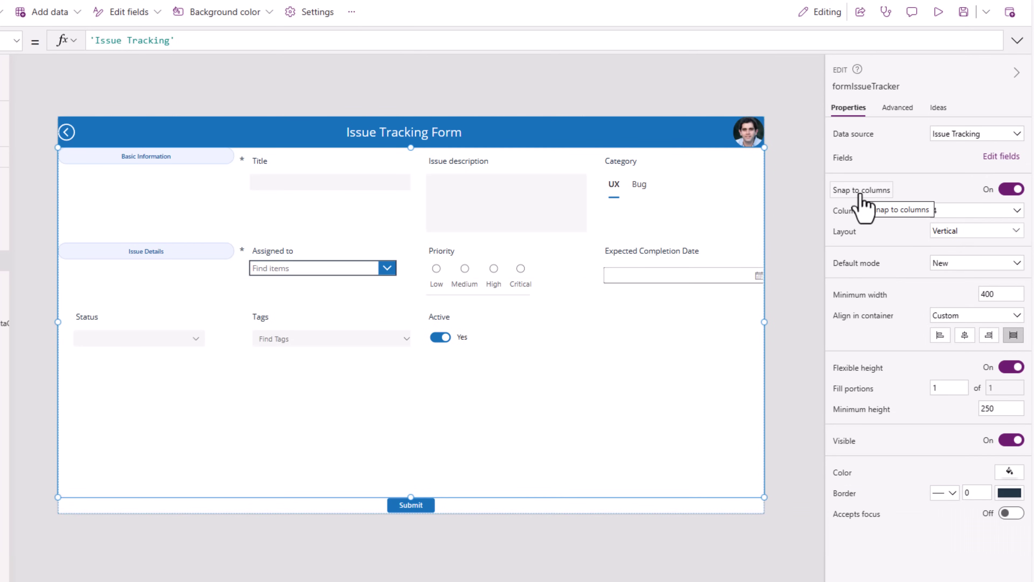
left_click(1012, 191)
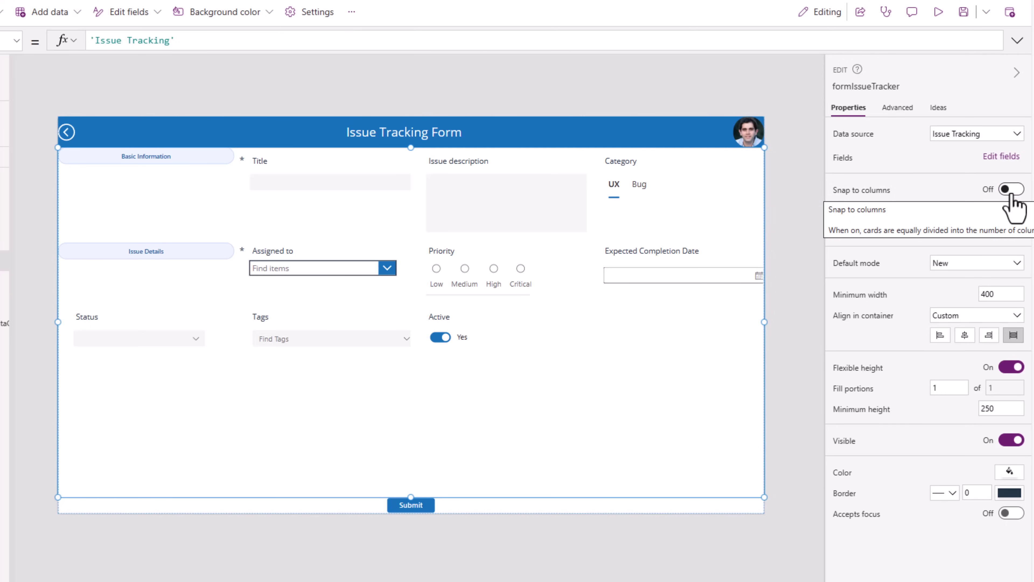
Step: Stretch the Basic Information card across the form to a width of about 1356 and reduce its height to about 36
left_click(179, 202)
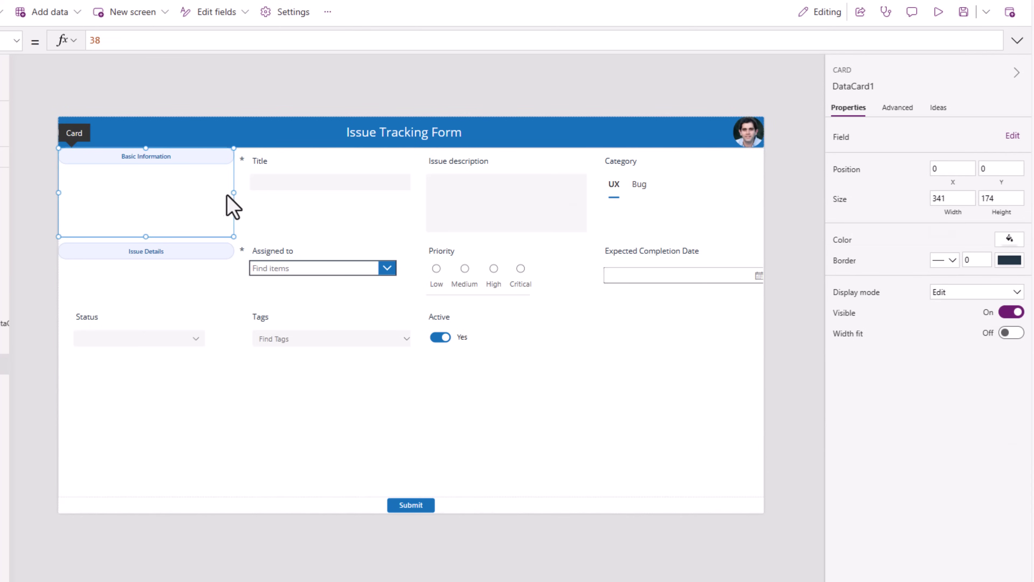
left_click_drag(234, 193, 759, 194)
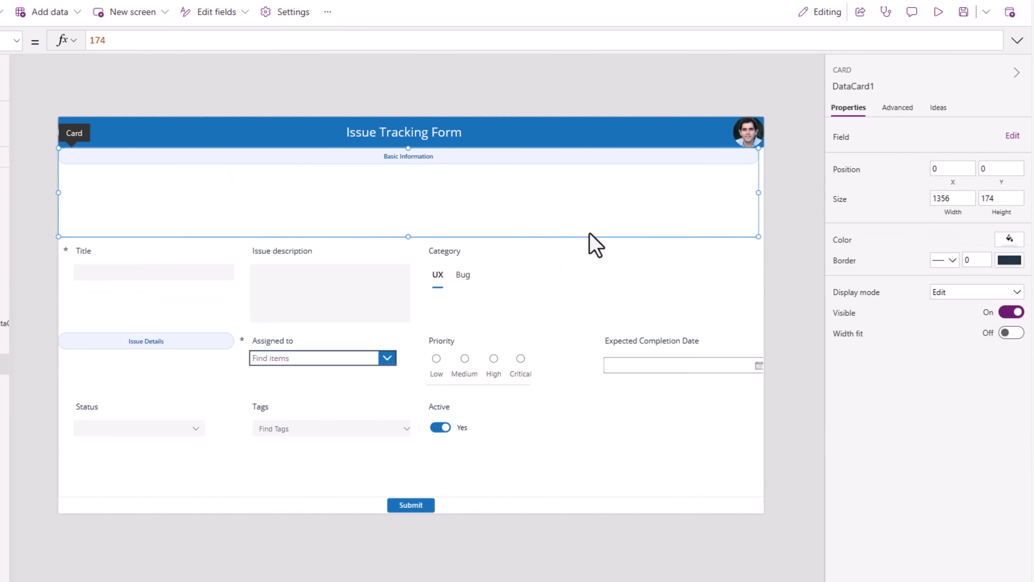
left_click_drag(408, 215, 409, 168)
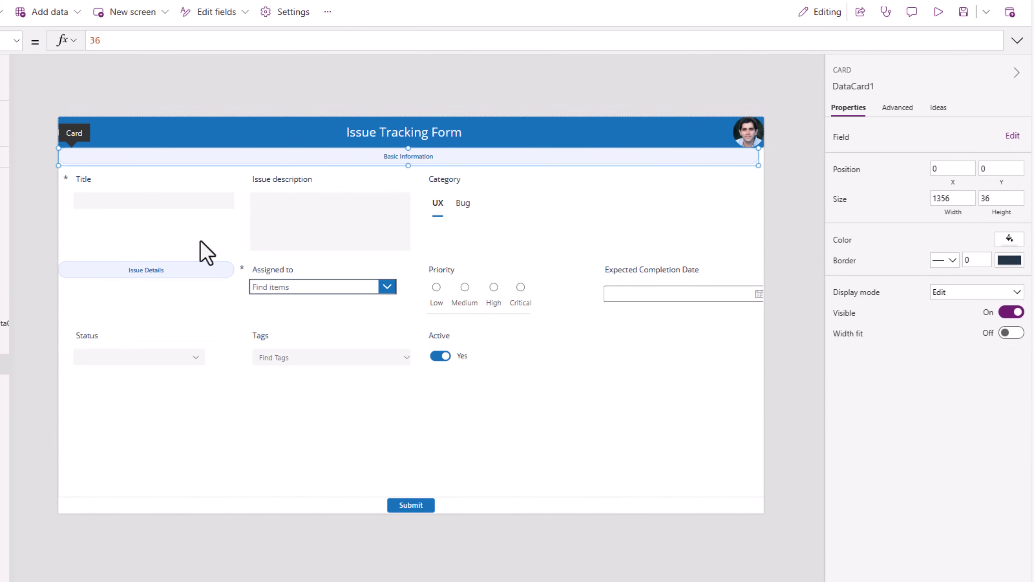
Step: Turn on Width fit for the Title, Issue description and Category cards so they share the row
left_click(214, 236)
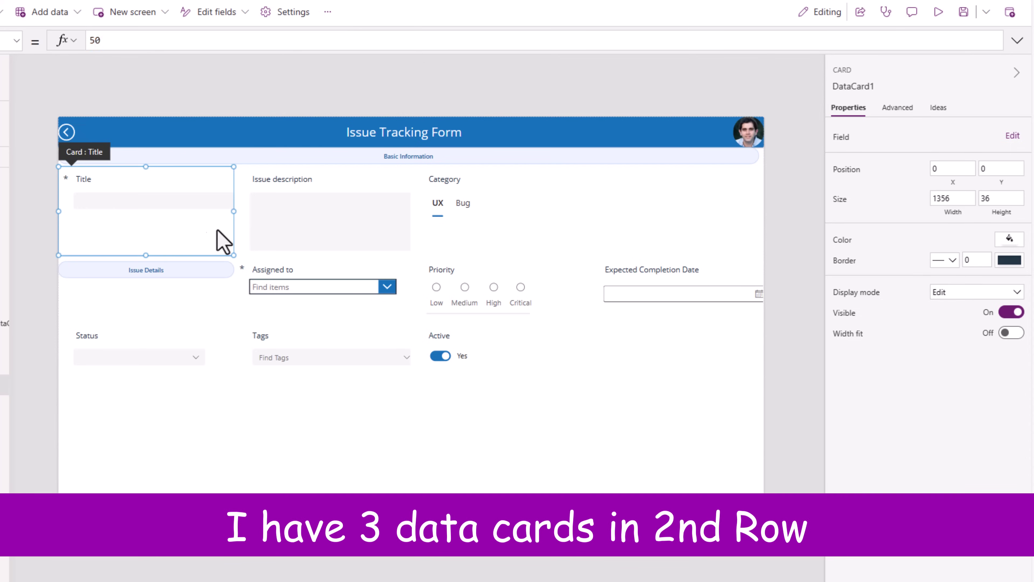
left_click(406, 234)
left_click(509, 233)
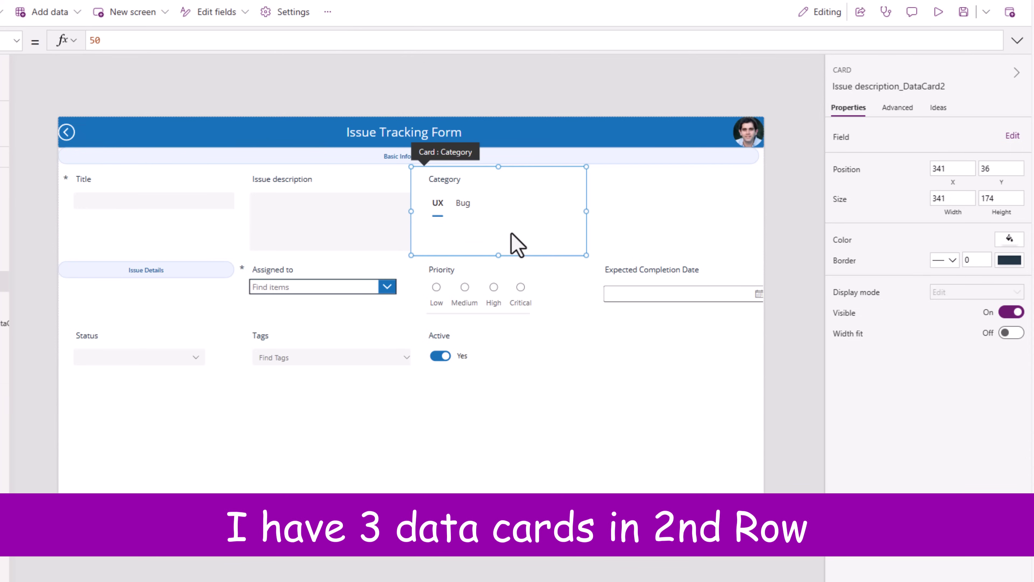
left_click(184, 210)
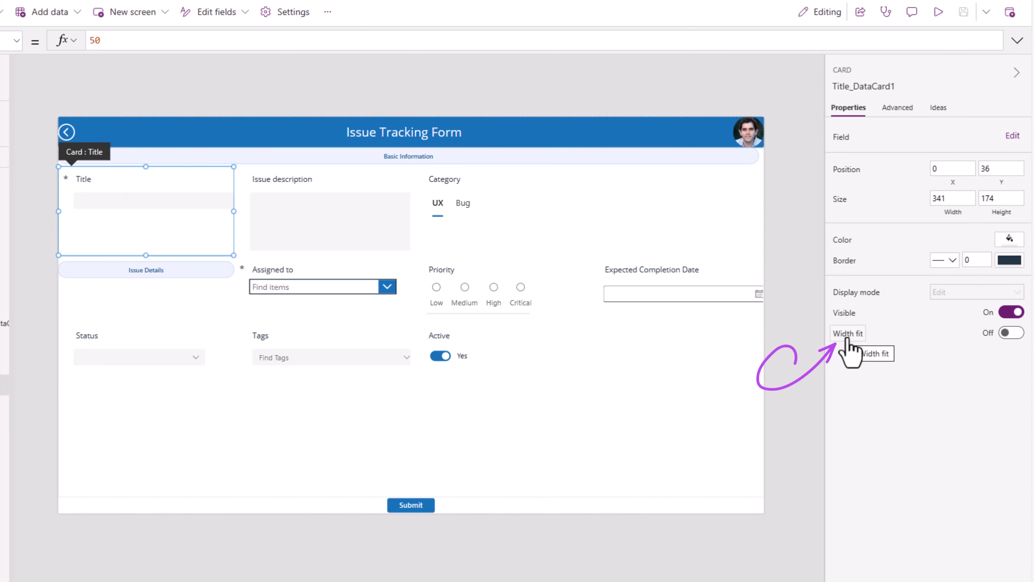
left_click(1013, 333)
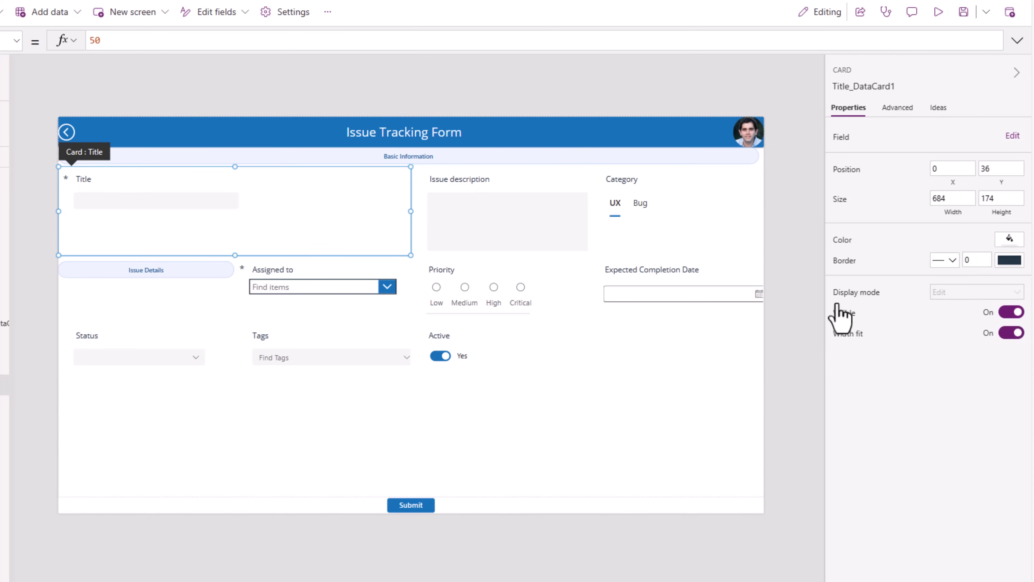
left_click(527, 193)
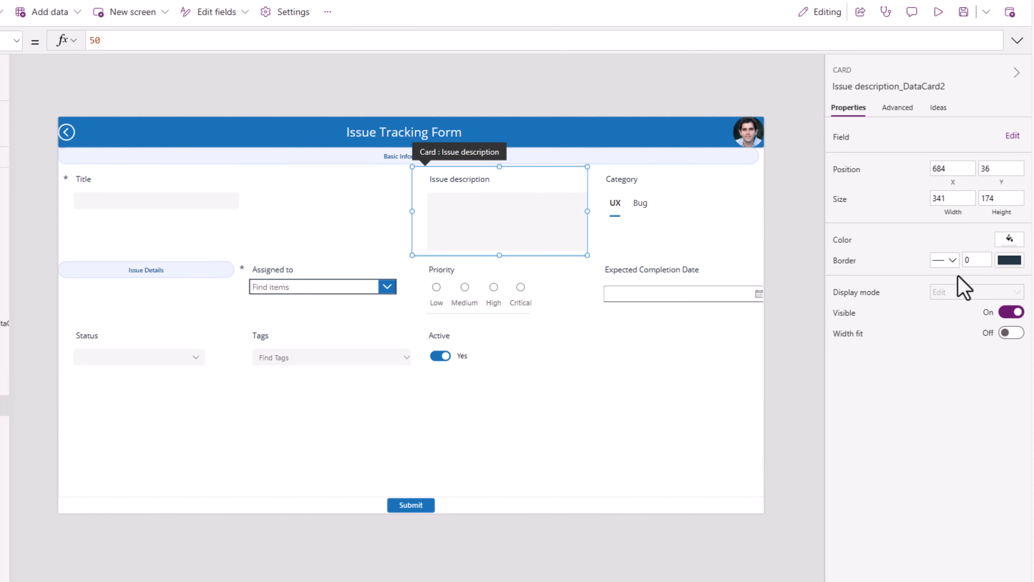
left_click(1014, 333)
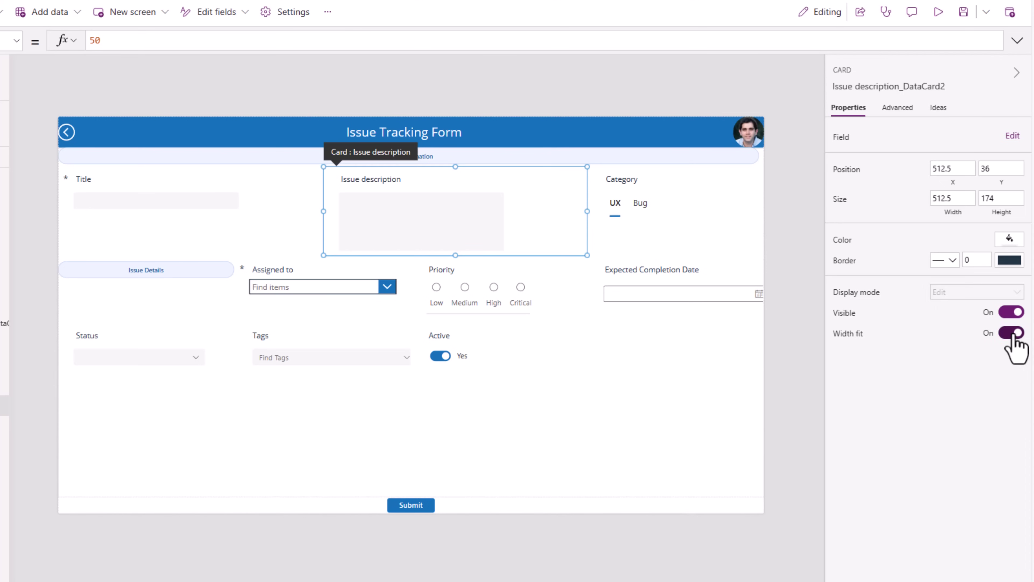
left_click(708, 203)
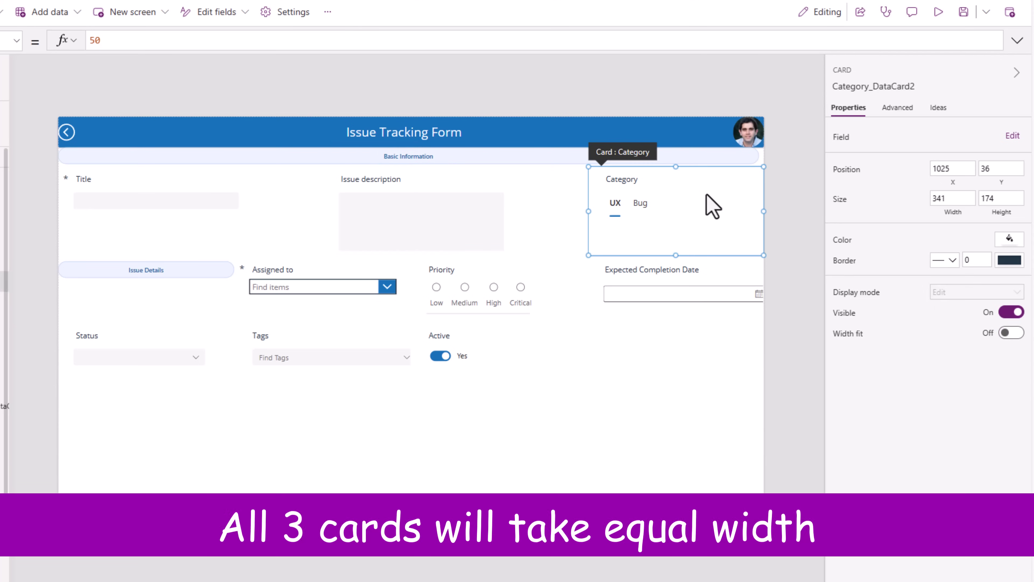
left_click(1012, 333)
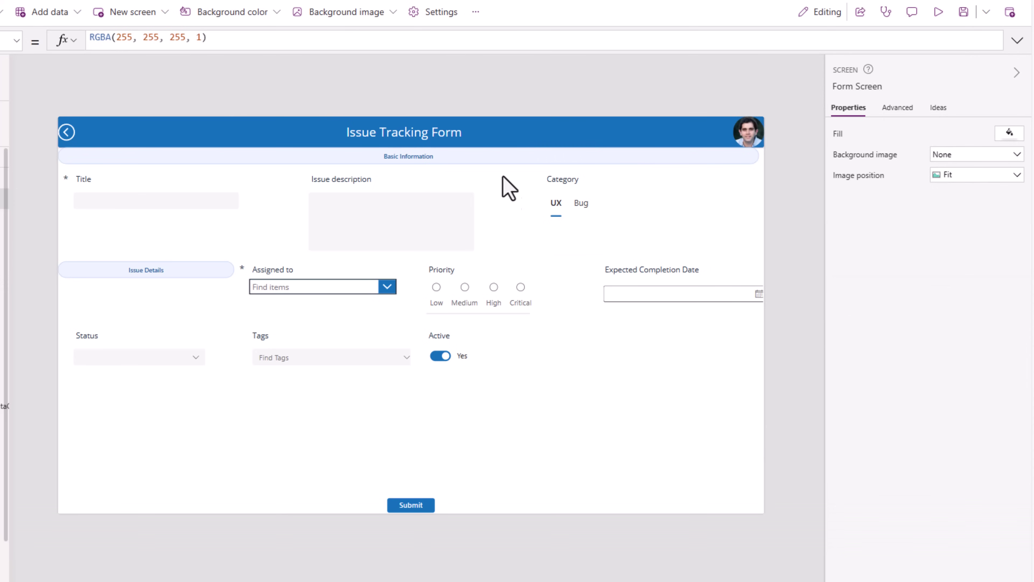
Step: Set the Width property of the Basic Information card to Parent.Width
left_click(488, 159)
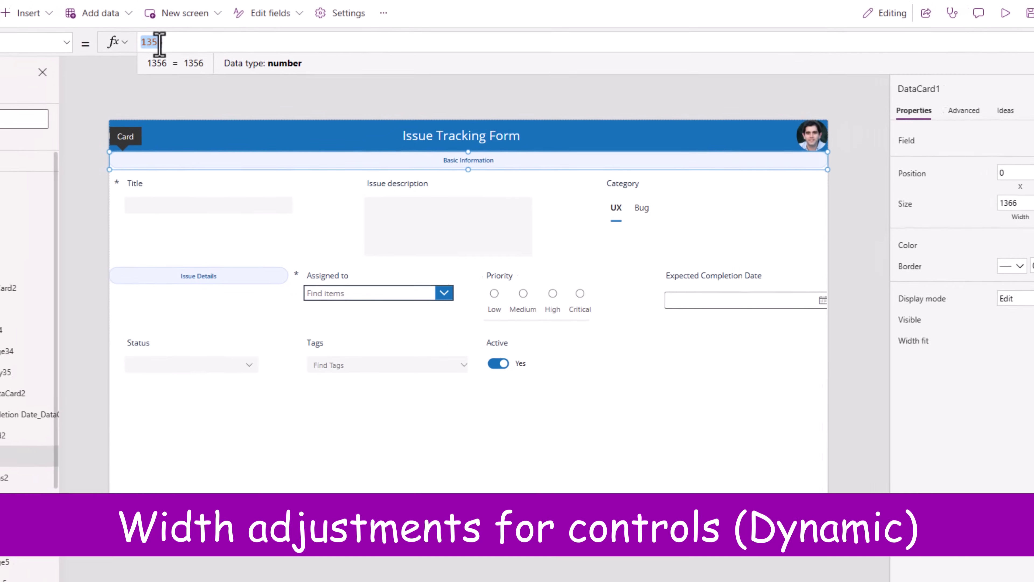
type("Parent.w")
key("Tab")
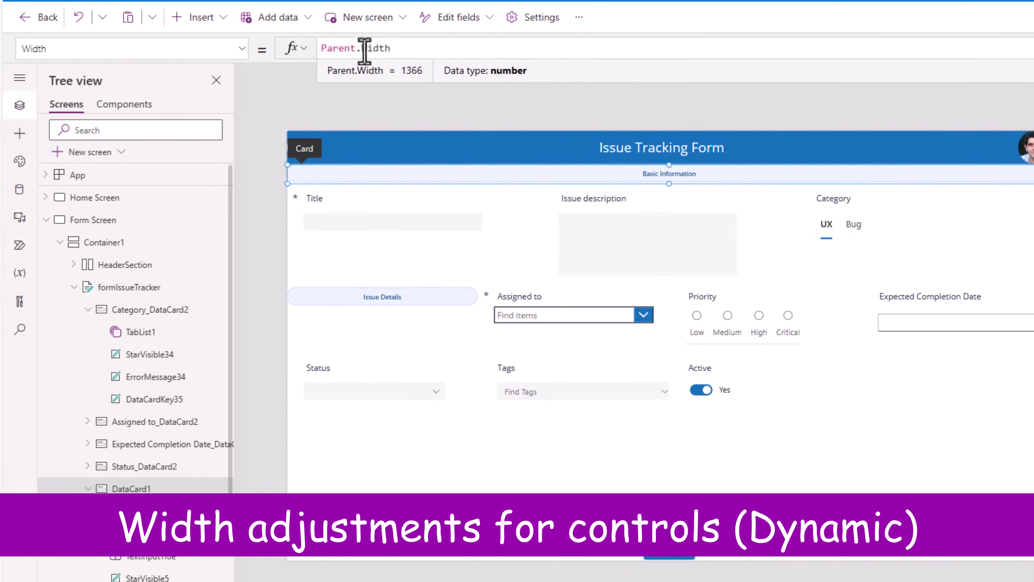
Step: Set the Width property of the text input in the Title card to Parent.Width-60
left_click(369, 220)
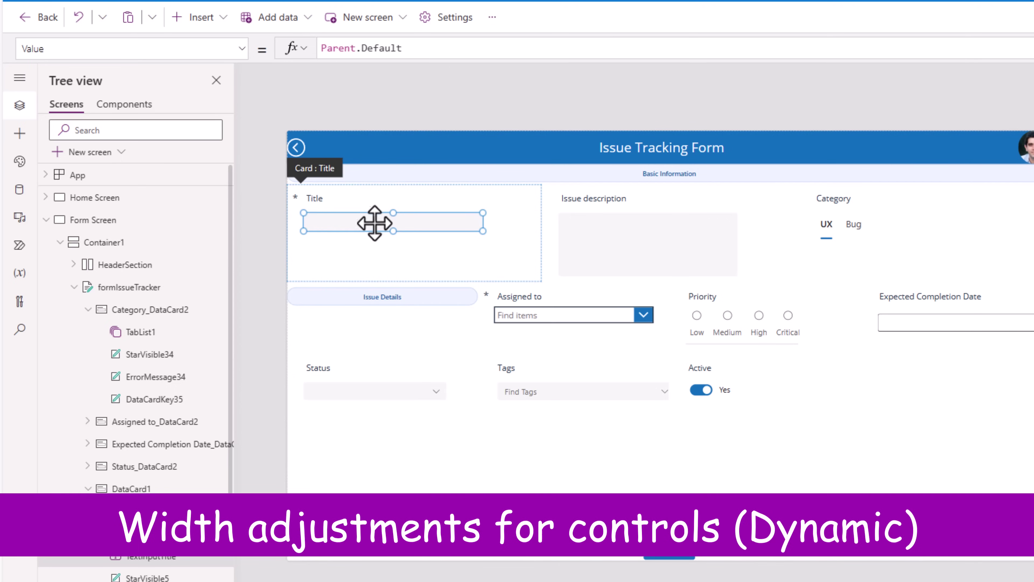
left_click(92, 53)
type("Width")
key("Tab")
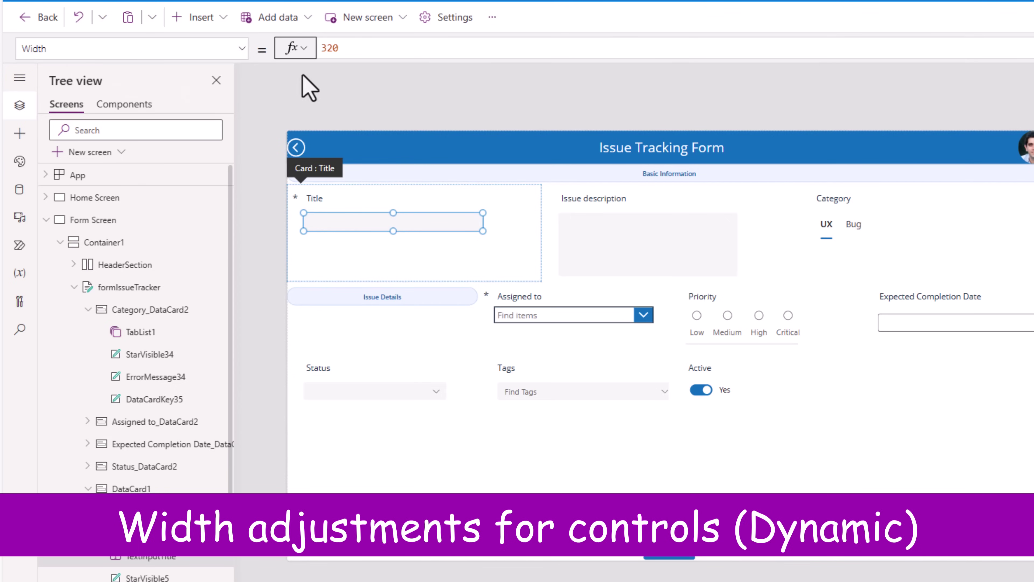
double_click(347, 49)
type("Parent.Width")
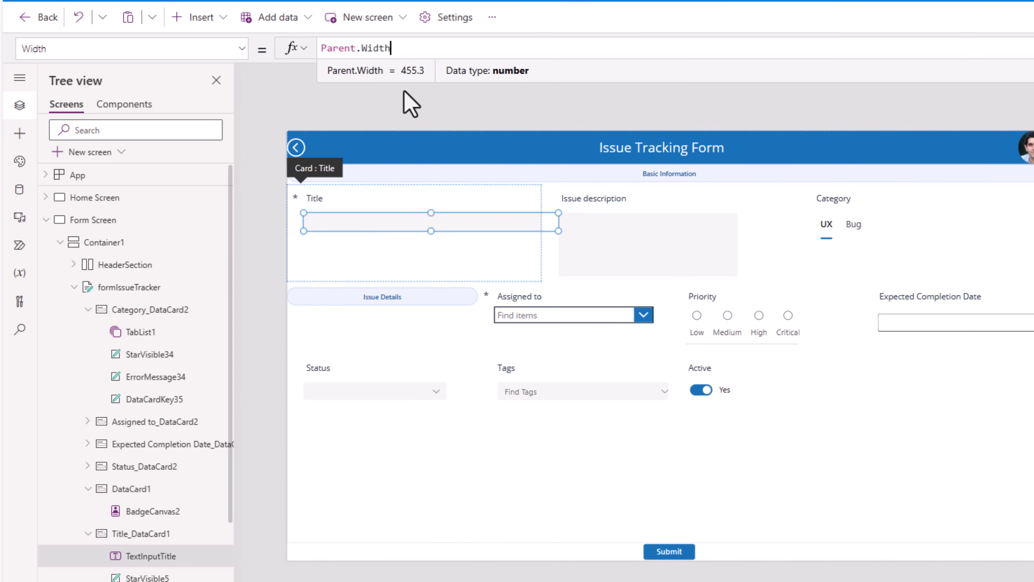
type("-60")
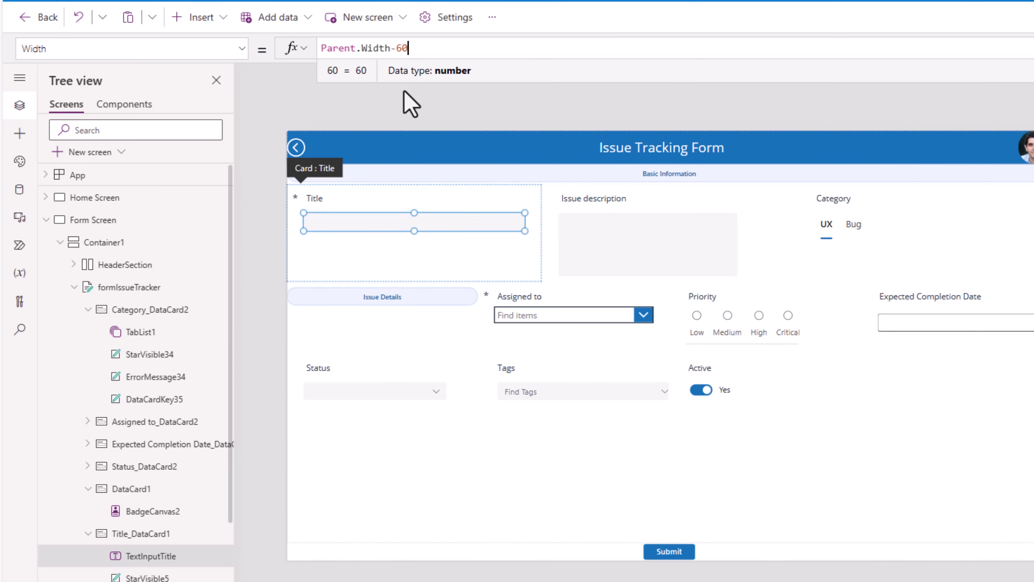
Step: Set the Width property of the text input in the Issue description card to Parent.Width-60
left_click(597, 245)
left_click(612, 250)
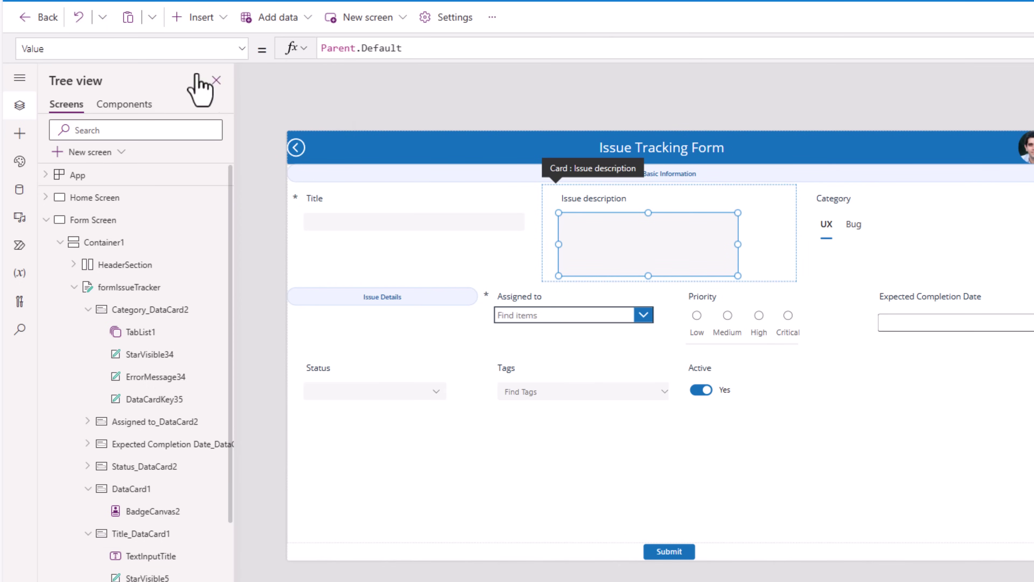
left_click(159, 49)
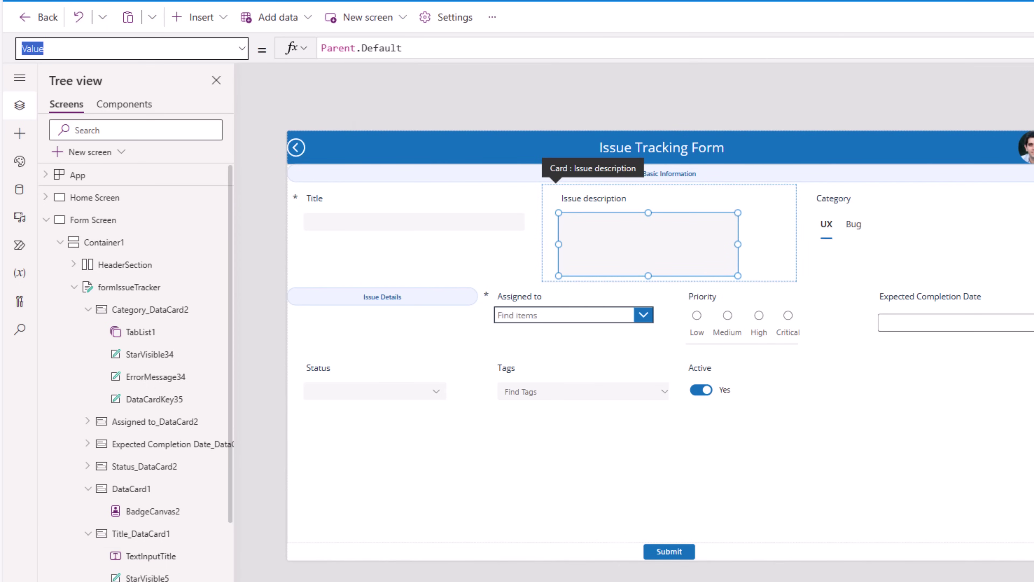
type("Width")
key("Return")
left_click(323, 48)
key("ctrl+a")
type("Parent.Width-60")
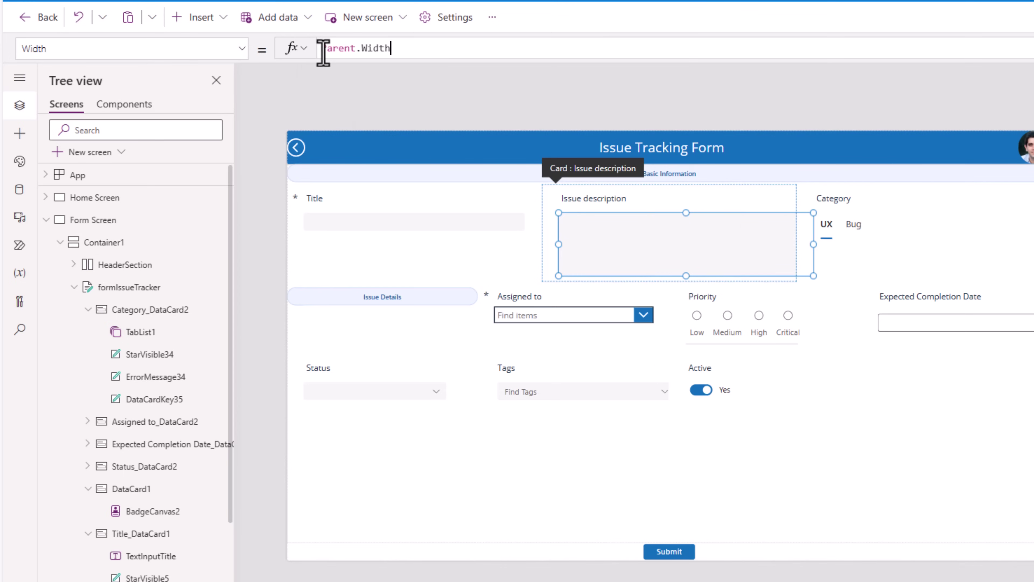
Step: Stretch the Issue Details card across the form to a width of about 1356 and reduce its height to about 44
left_click(422, 296)
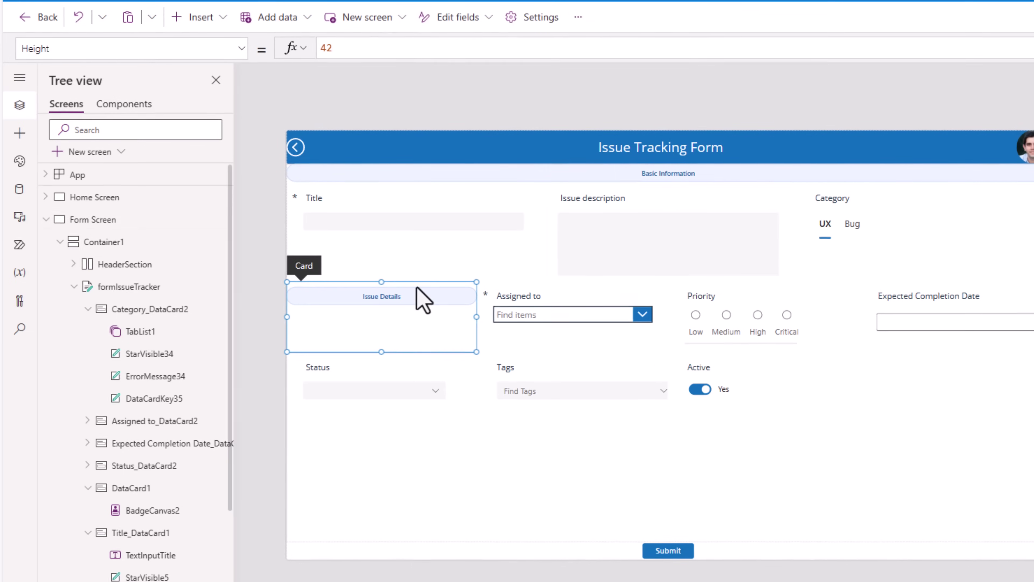
left_click_drag(441, 292, 964, 291)
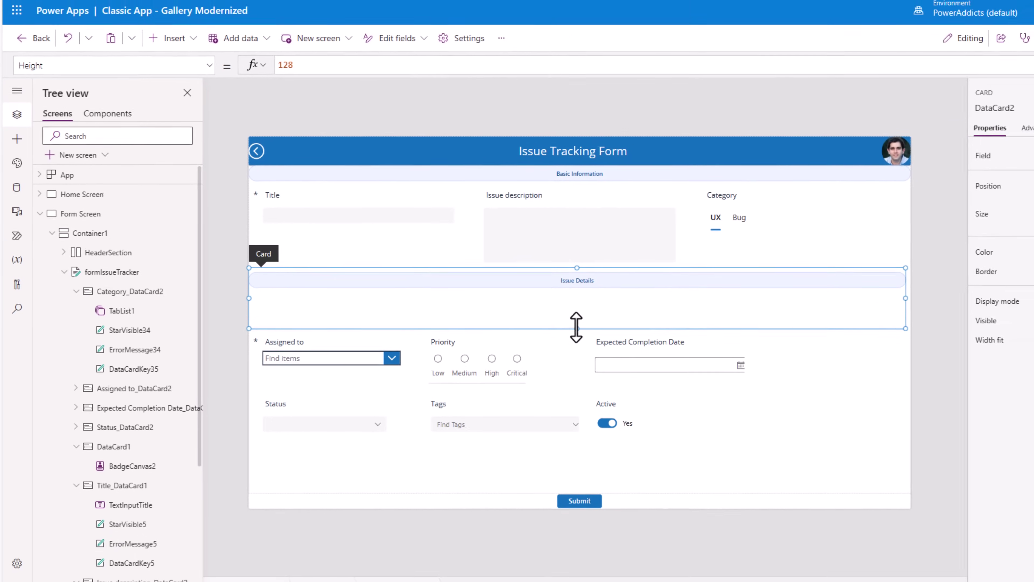
left_click_drag(615, 323, 620, 294)
left_click_drag(514, 304, 514, 301)
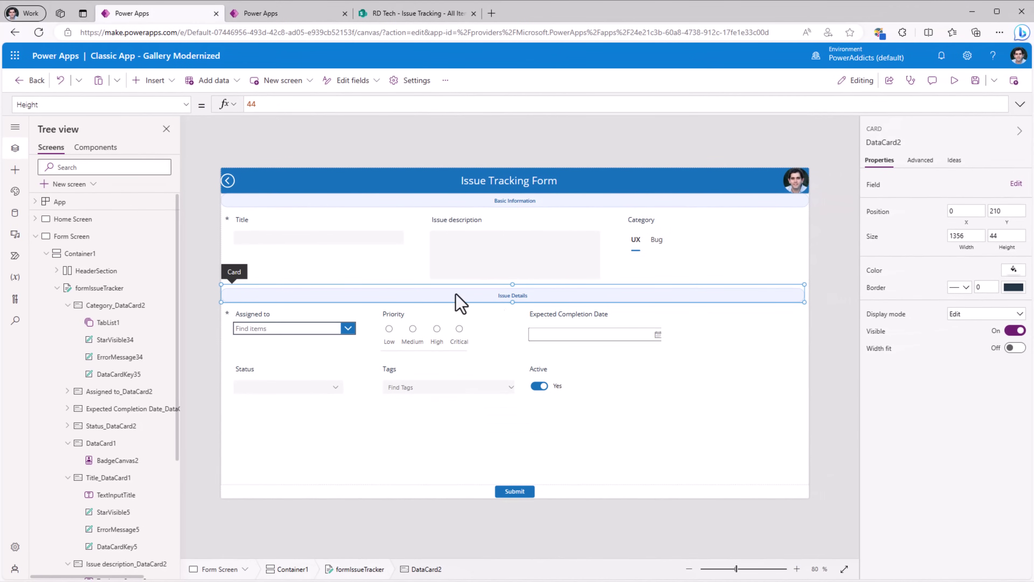
Step: Set the Width property of the Issue Details card to Parent.Width and turn on its Width fit option
left_click(58, 104)
type("width")
key("Return")
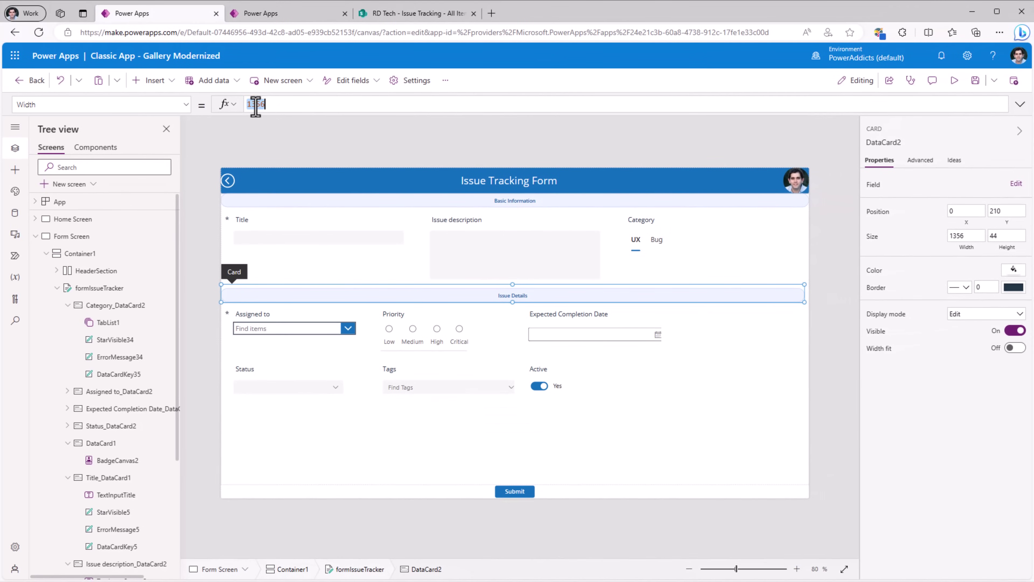
type("Parent.")
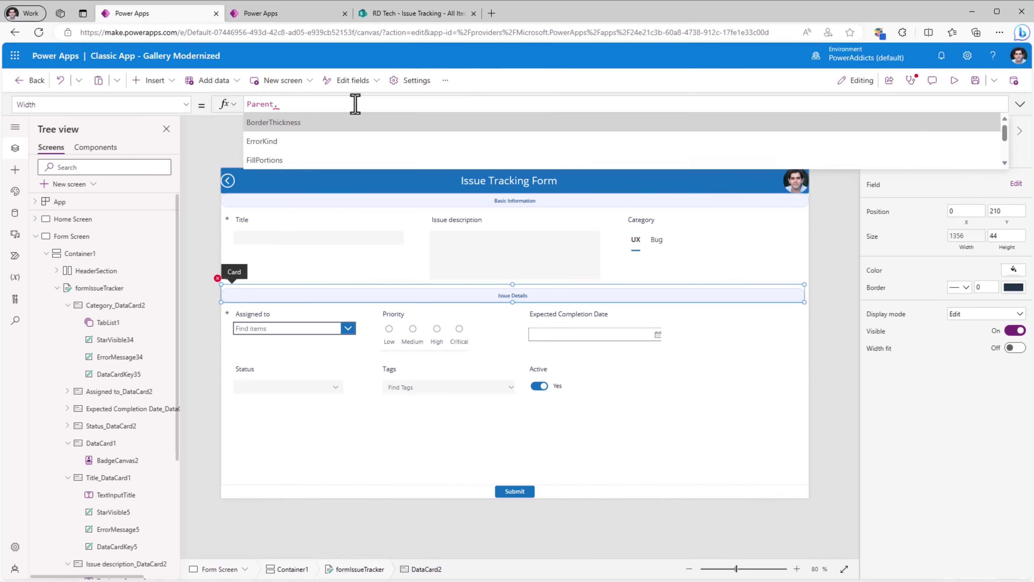
type("Width")
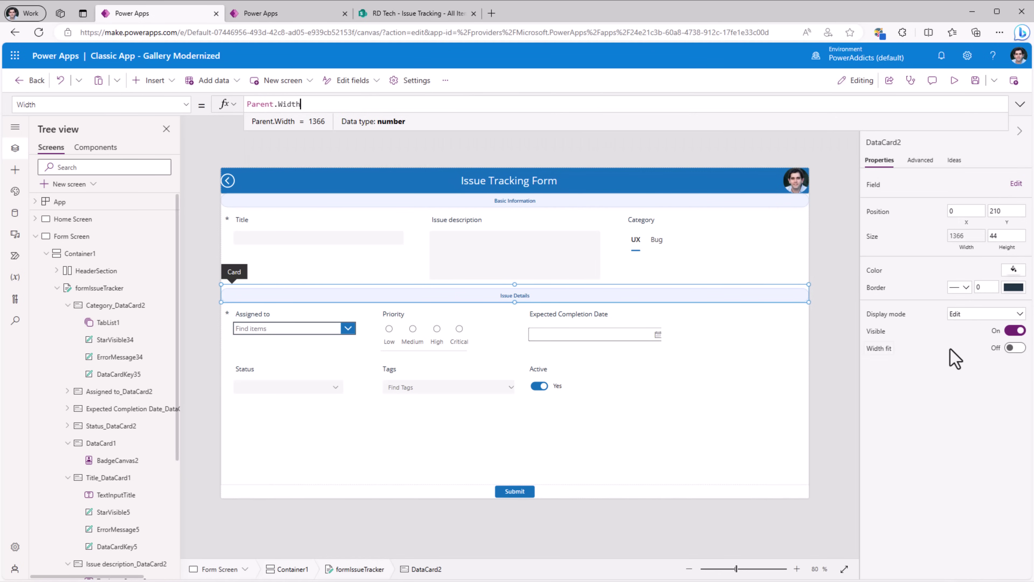
left_click(1015, 348)
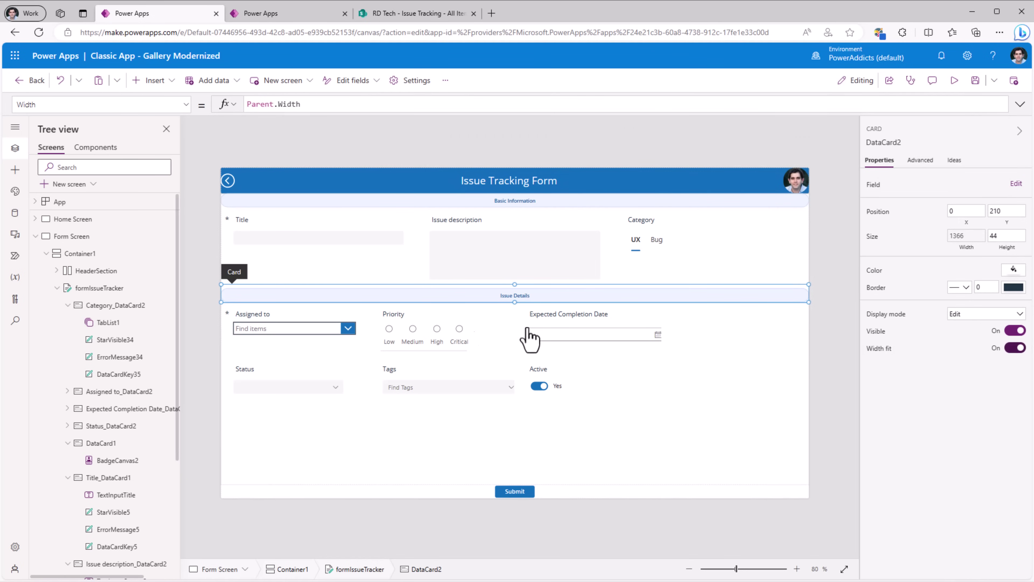
left_click(335, 346)
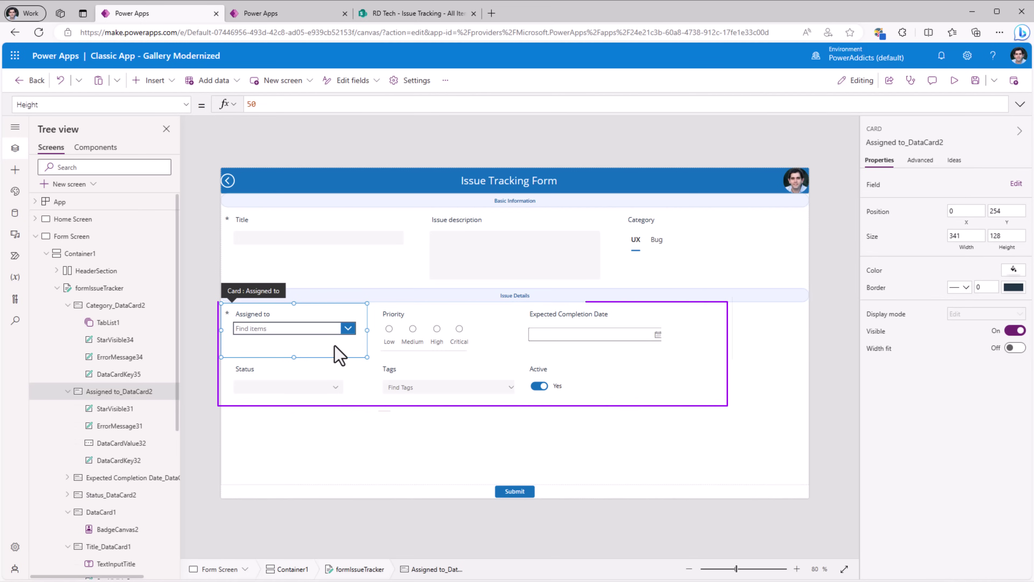
left_click(412, 336)
left_click(582, 330)
left_click(321, 393)
left_click(490, 374)
left_click(574, 383)
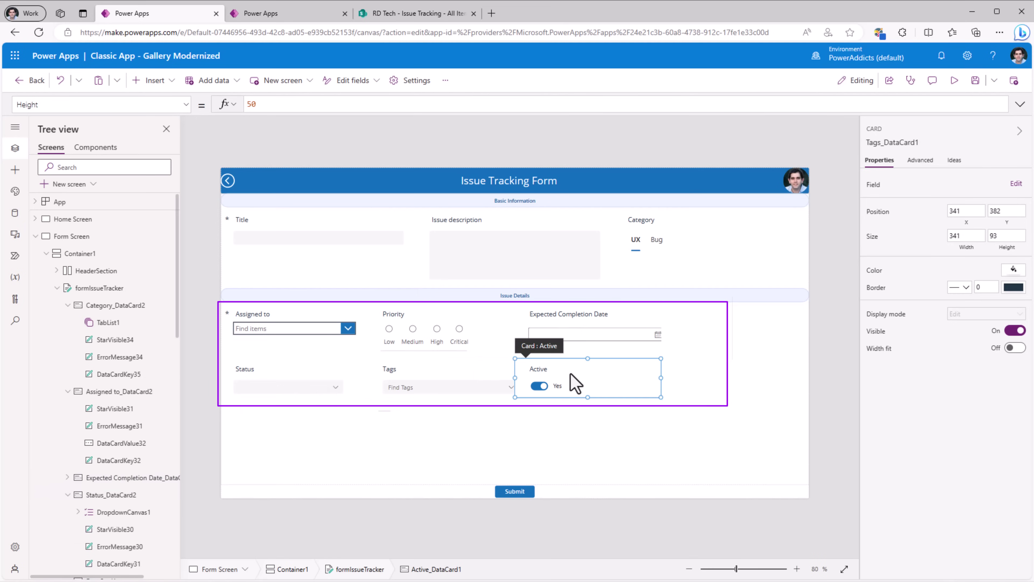
Step: Move the Status card up to the end of the Assigned to row, after Expected Completion Date
left_click(278, 334)
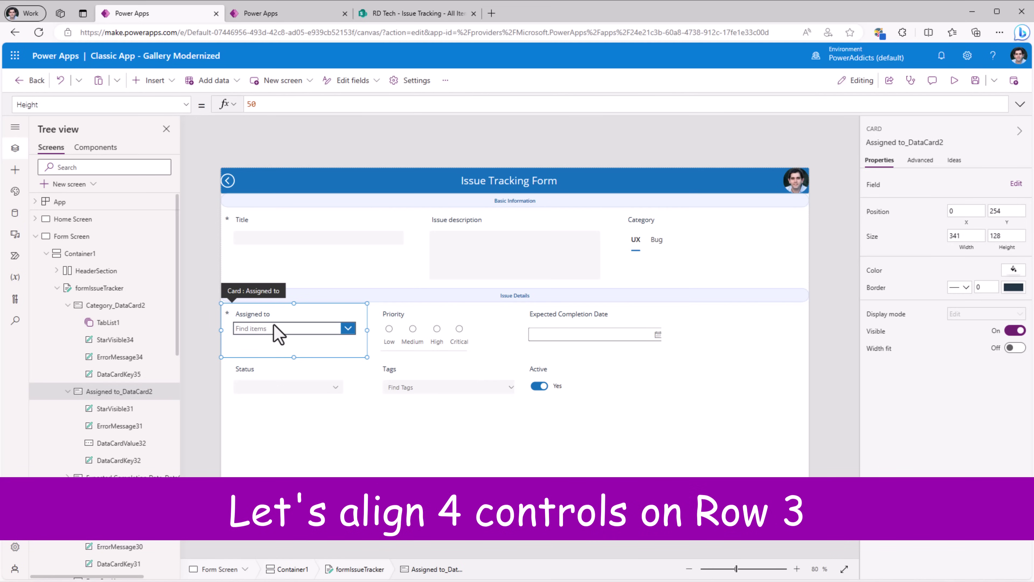
left_click(232, 360)
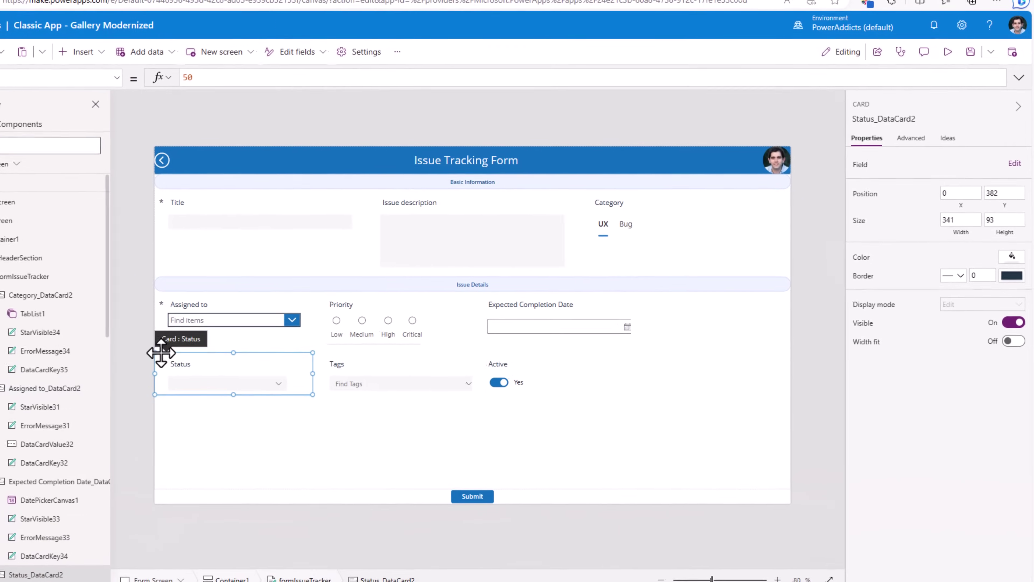
left_click_drag(227, 347, 619, 345)
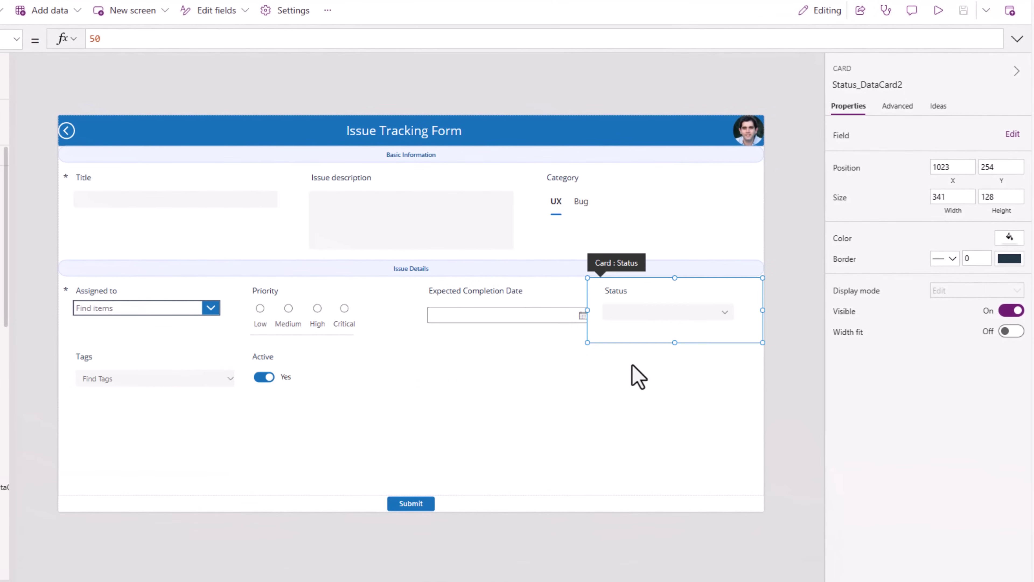
Step: Turn on Width fit for the Assigned to, Priority, Expected Completion Date and Status cards
left_click(152, 297)
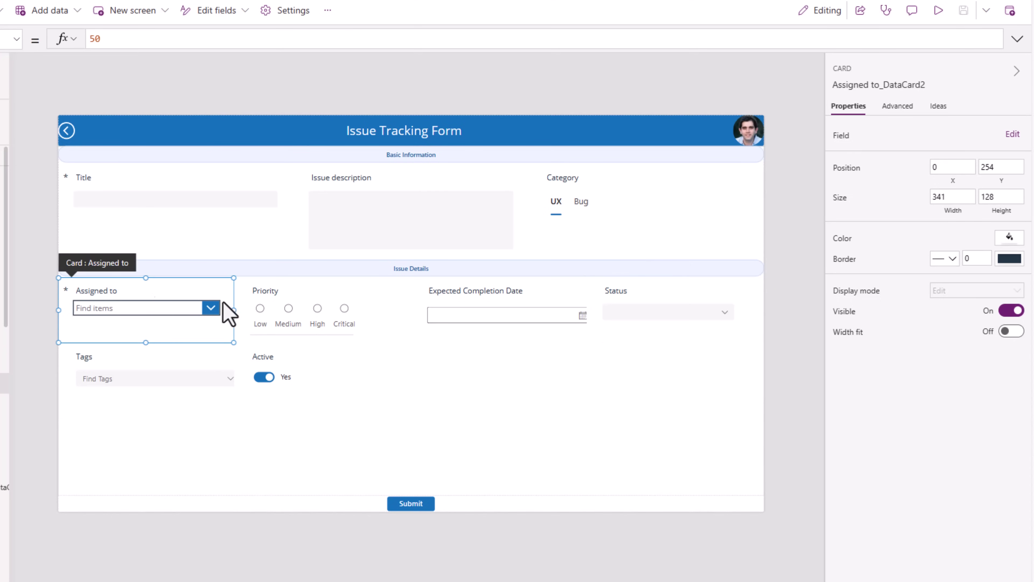
left_click(1010, 331)
left_click(385, 304)
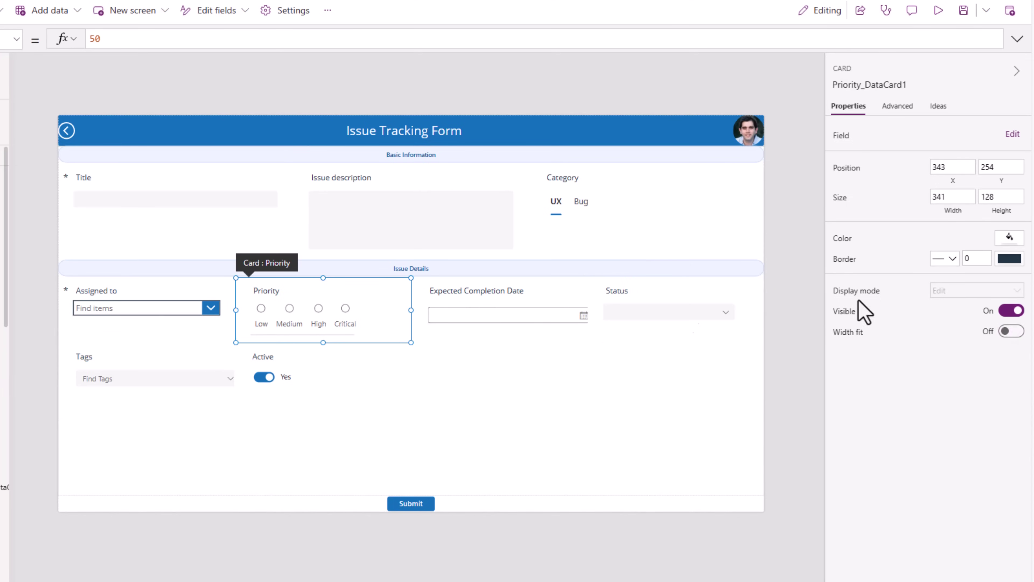
left_click(543, 301)
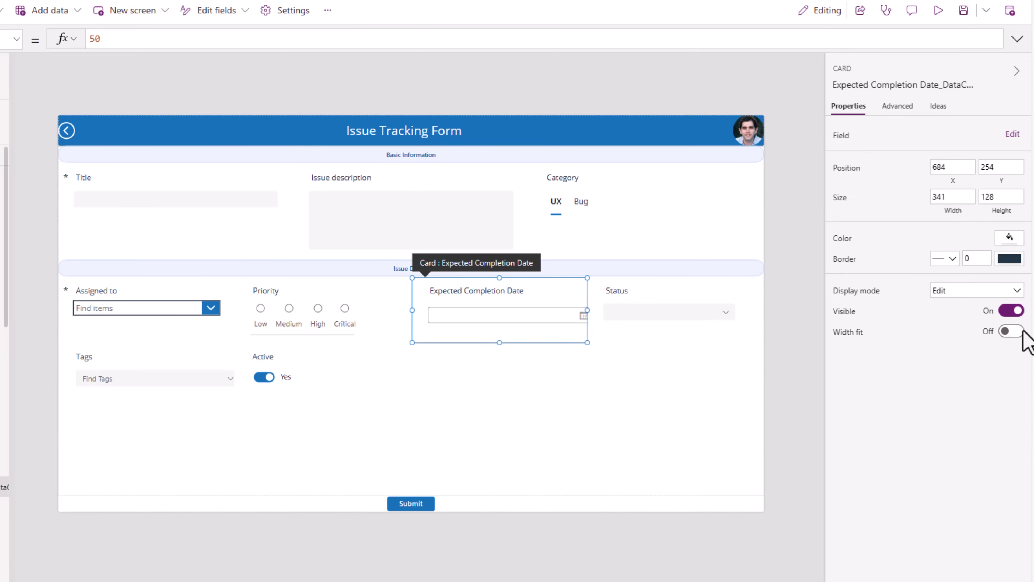
left_click(661, 296)
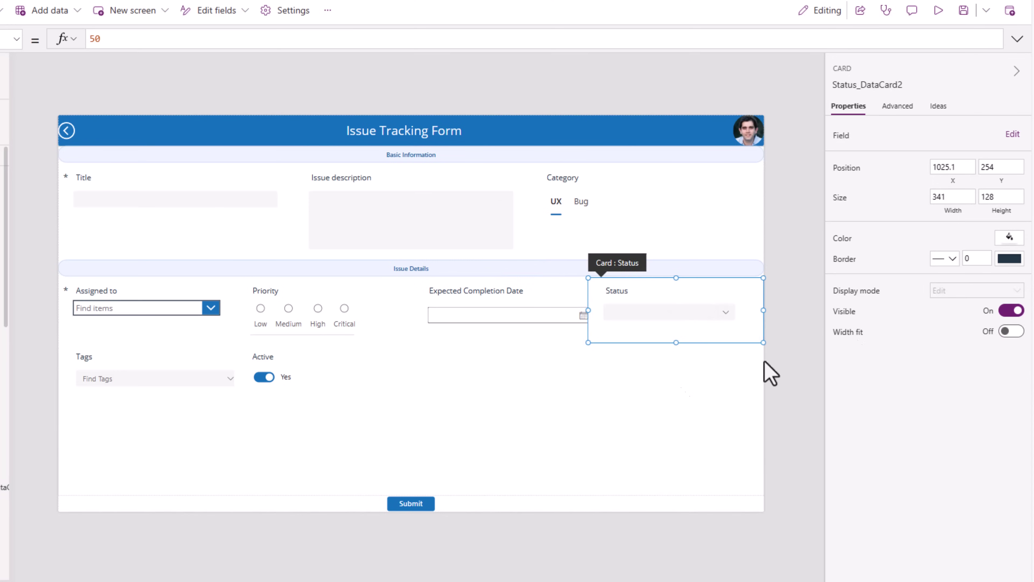
Step: Turn on Width fit for the Tags and Active cards
left_click(210, 351)
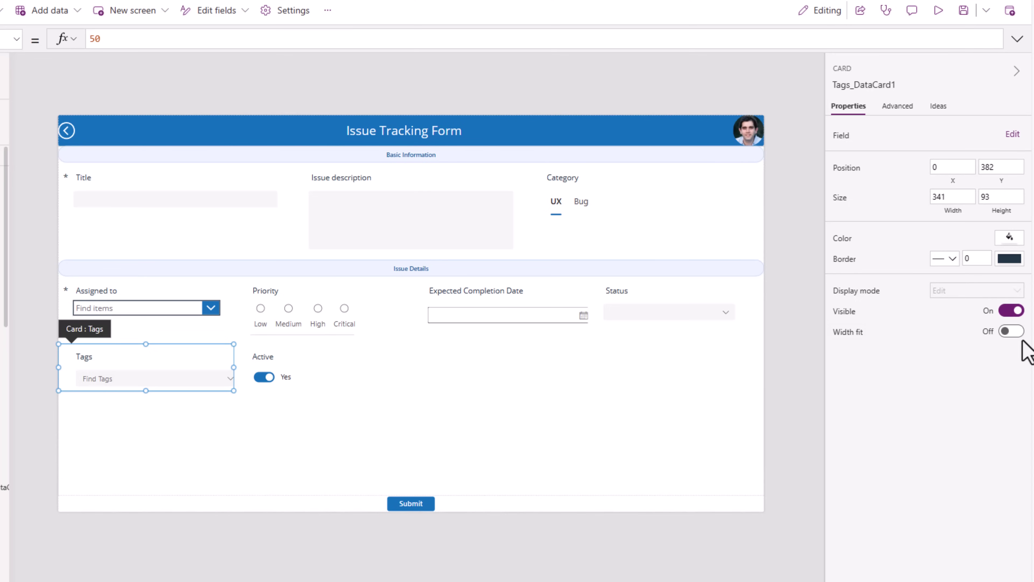
left_click(1012, 332)
left_click(662, 376)
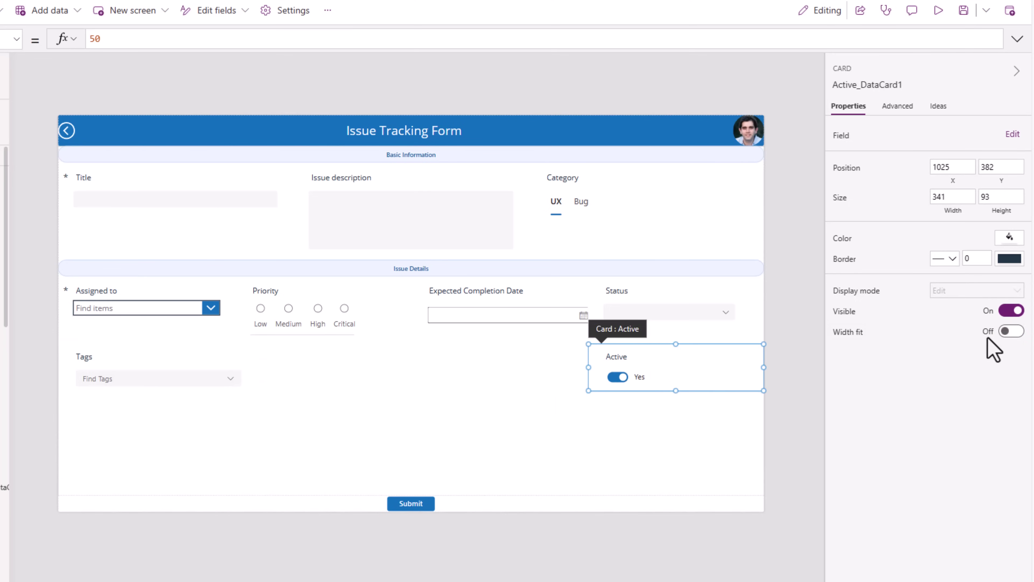
left_click(1014, 333)
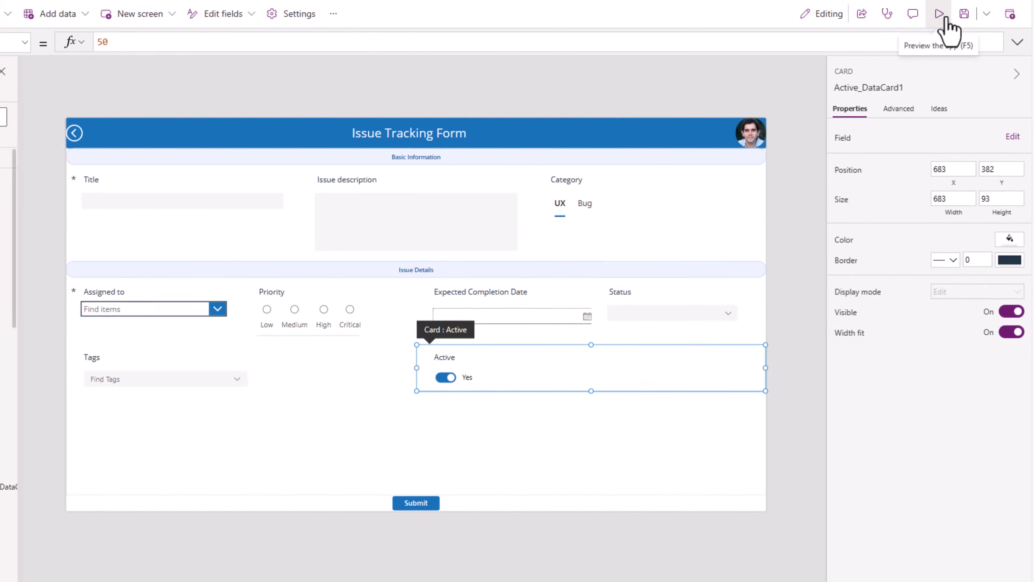
Step: Preview the app and examine the form's layout on an Apple iPad Pro 11", an iPhone and a browser size
left_click(944, 17)
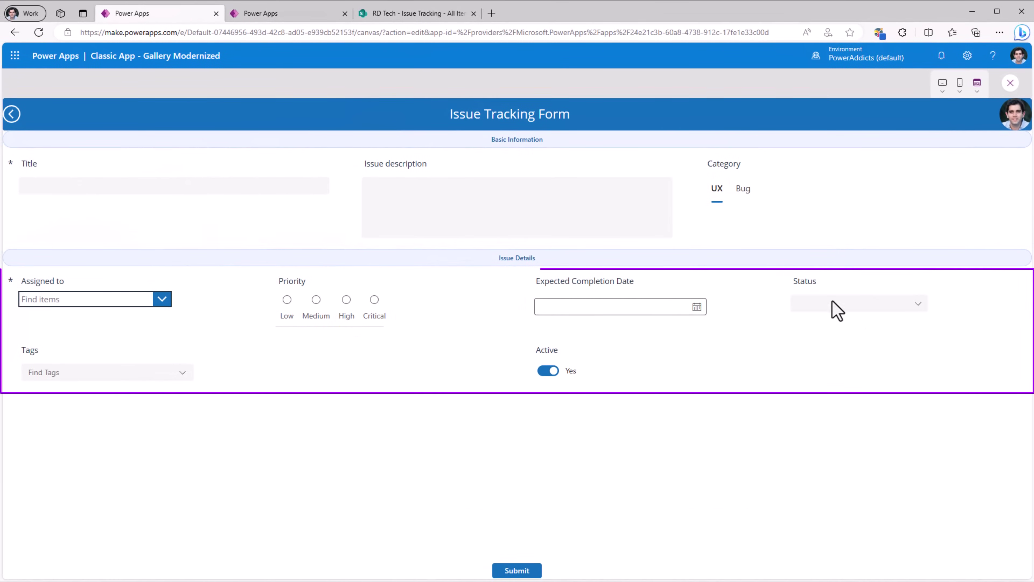
left_click(943, 86)
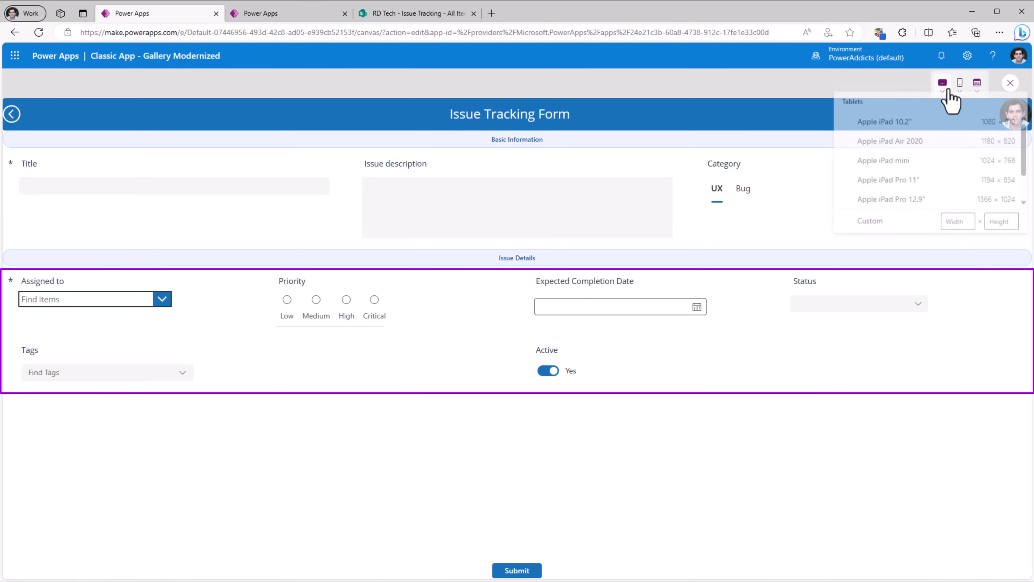
left_click(905, 175)
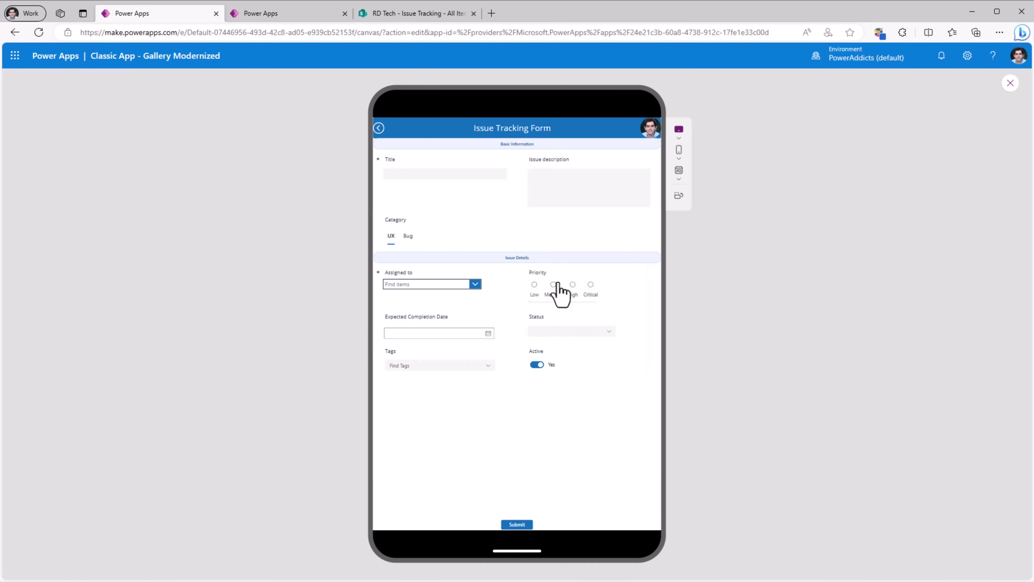
left_click(684, 162)
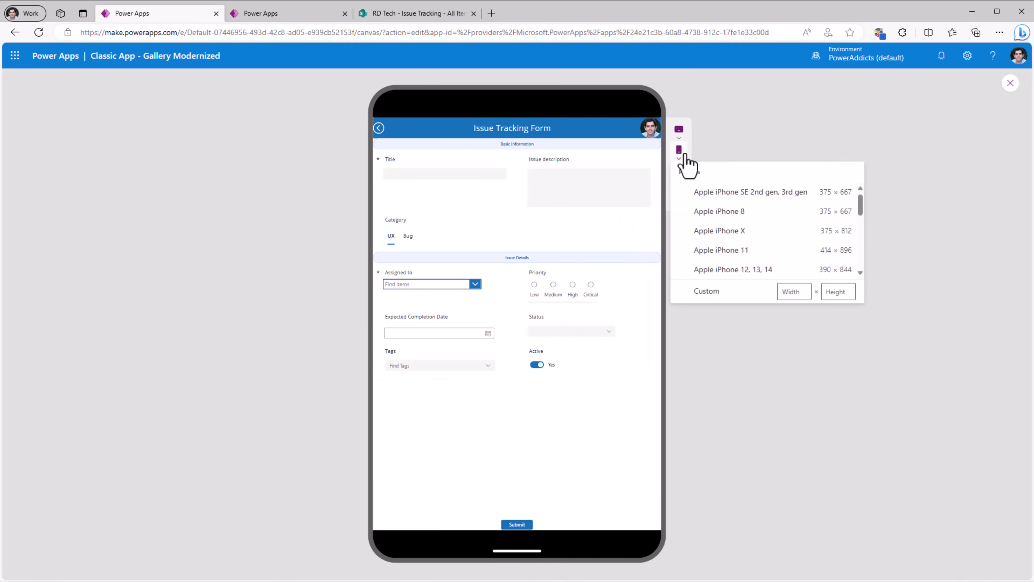
left_click(741, 241)
scroll(548, 384, "down", 4)
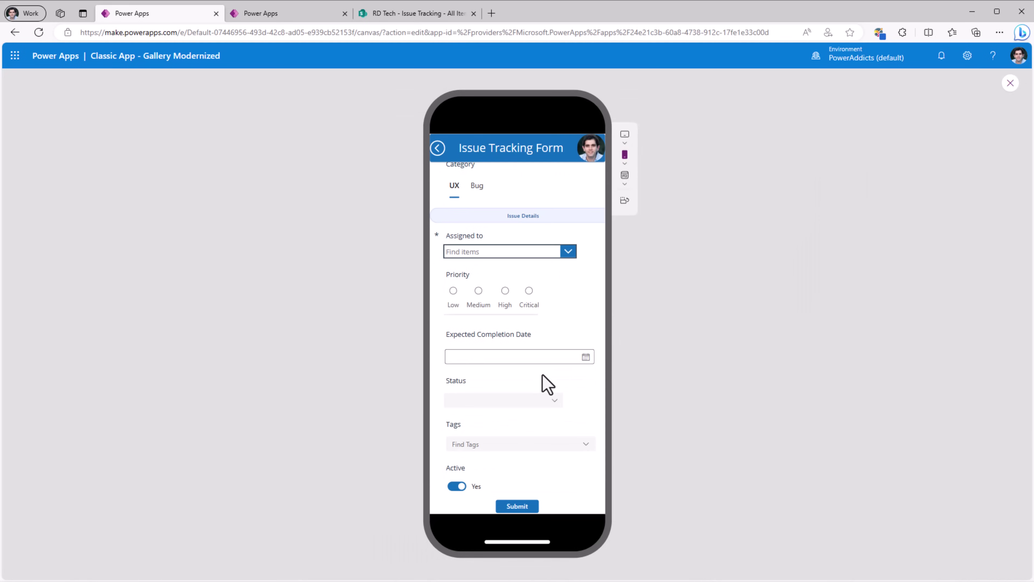
scroll(545, 346, "up", 5)
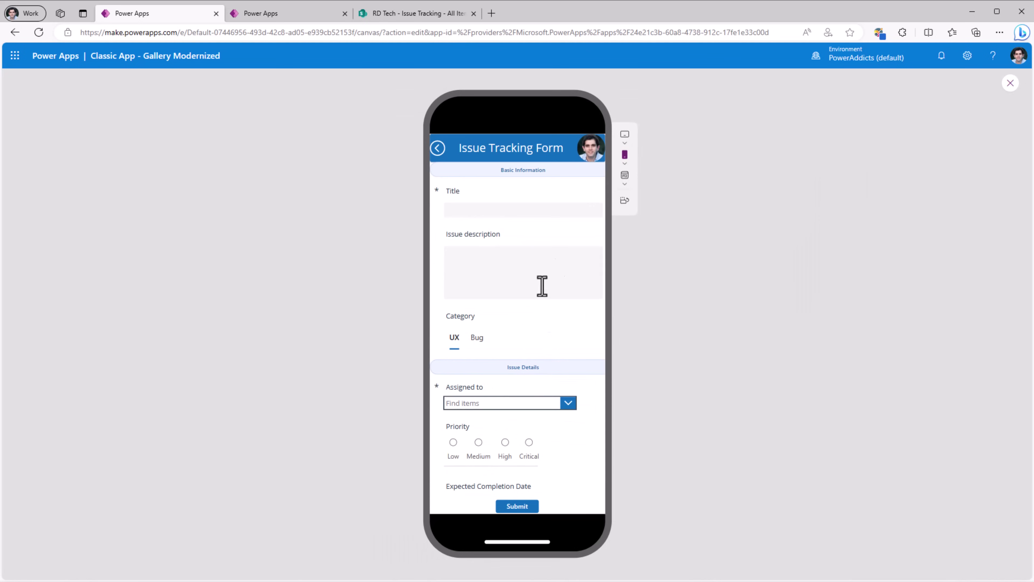
left_click(625, 179)
left_click(662, 197)
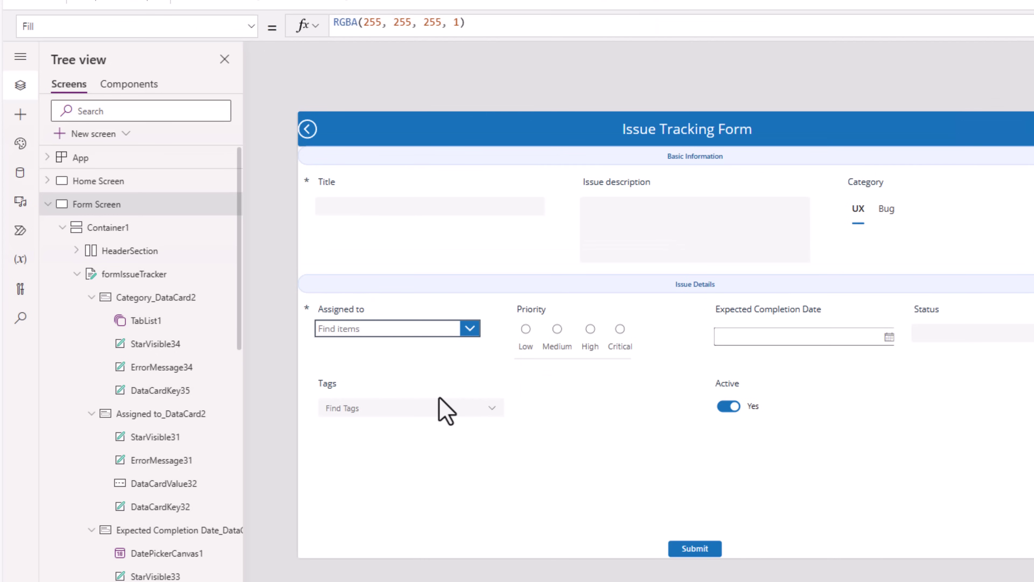
Step: Copy the name of the Assigned to card, Assigned to_DataCard2, without renaming the card
left_click(432, 406)
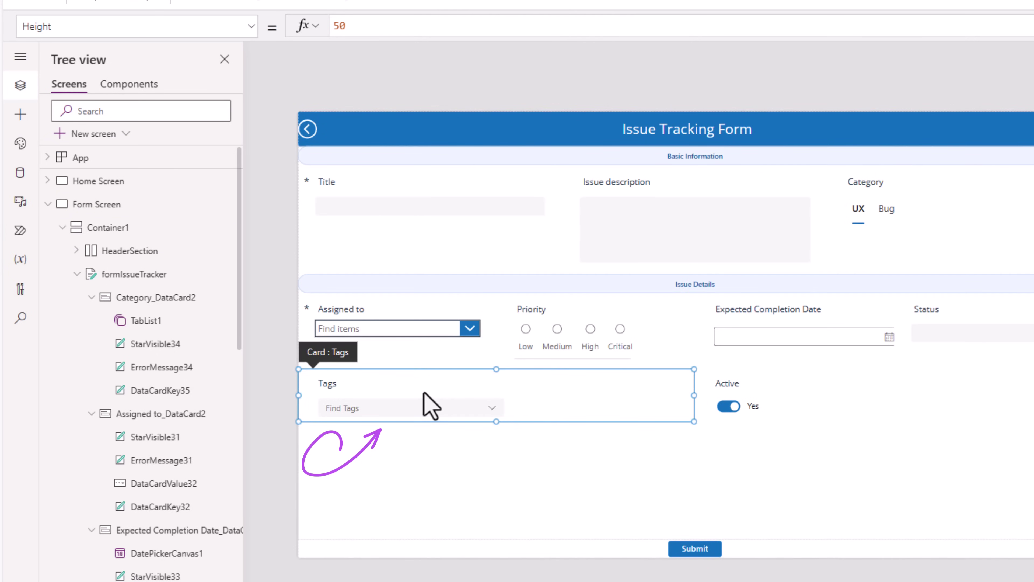
left_click(403, 314)
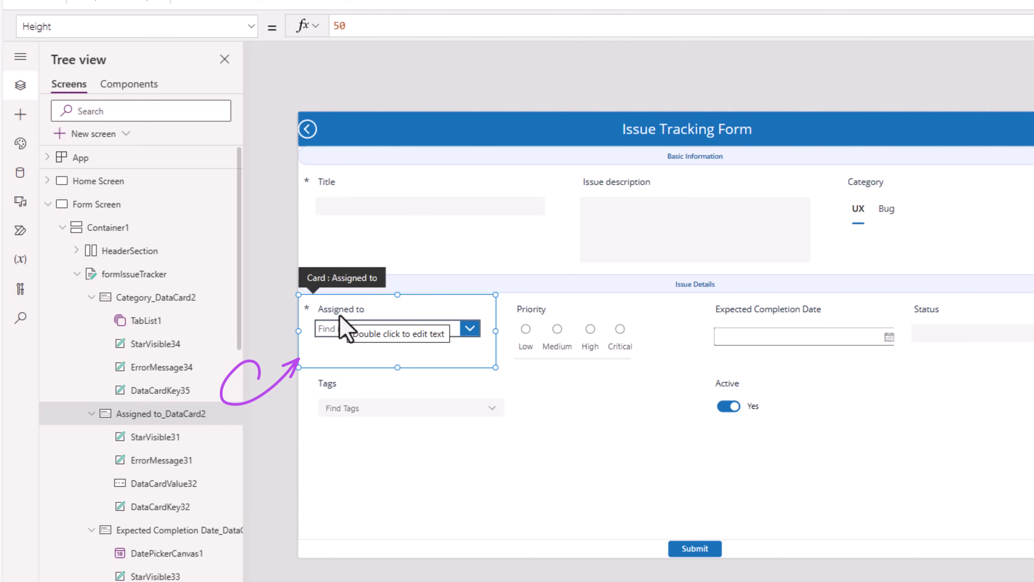
double_click(142, 413)
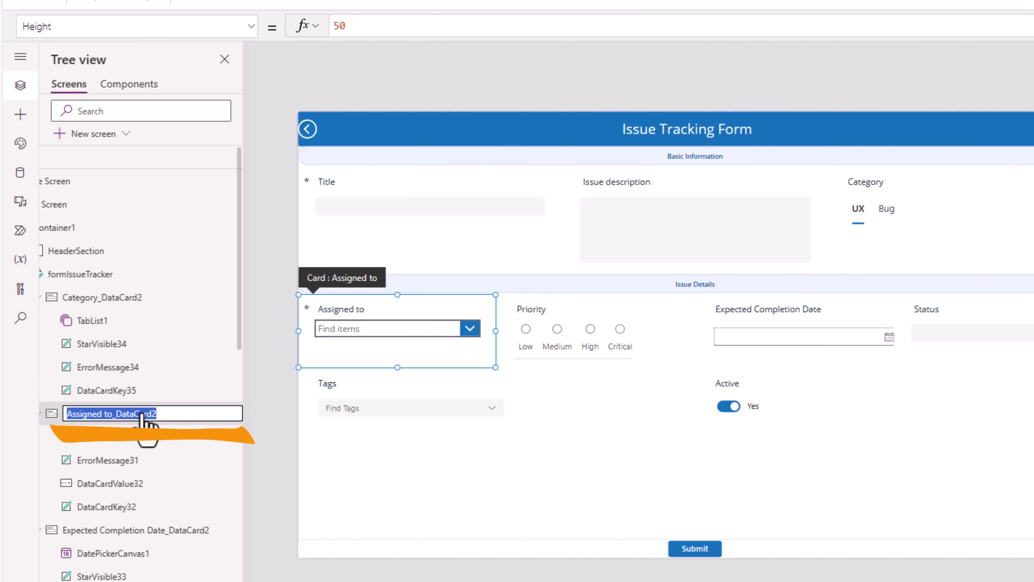
key("Escape")
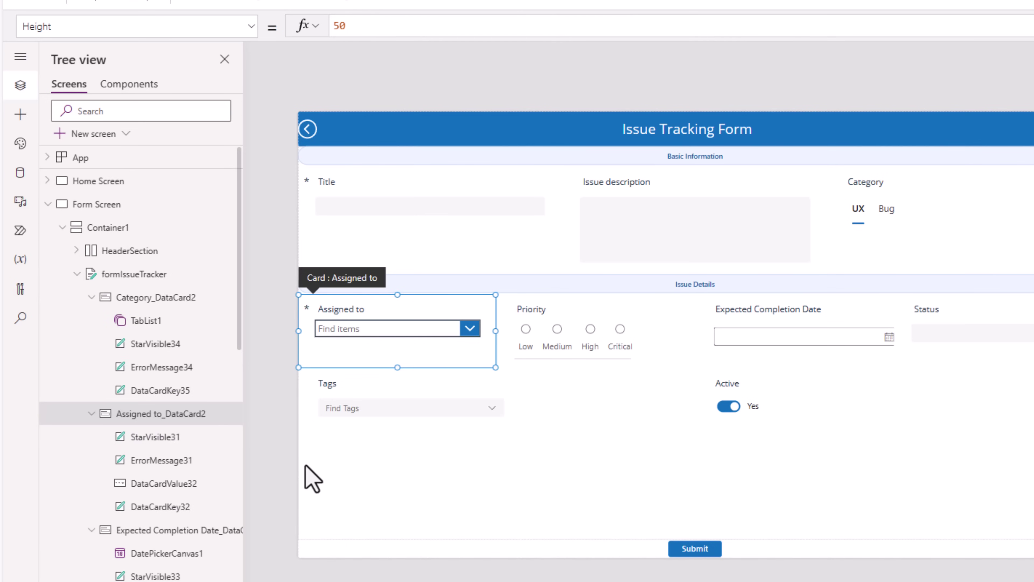
Step: Set the Width property of the Tags card to 'Assigned to_DataCard2'.Width and turn off its Width fit option
left_click(357, 392)
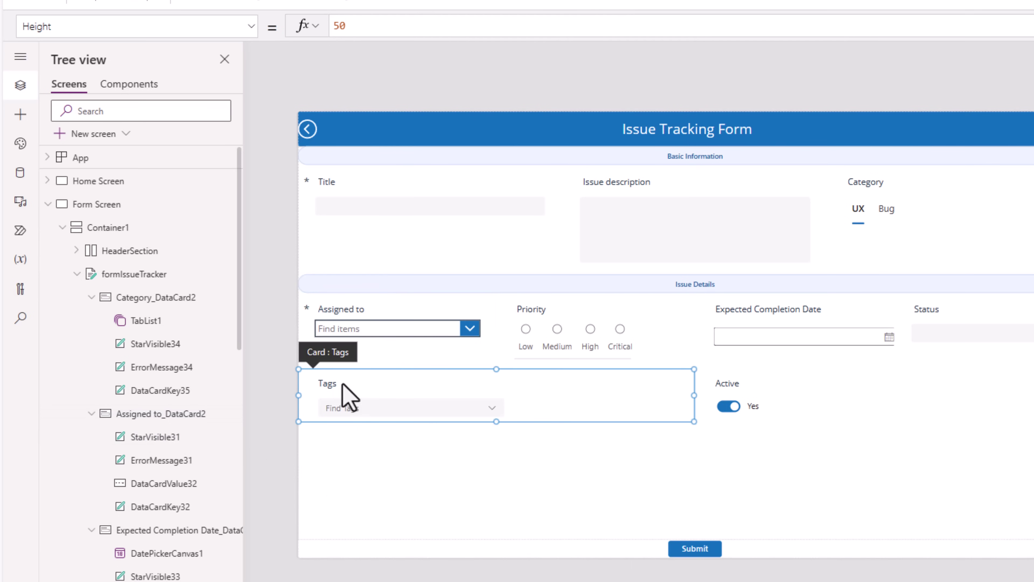
left_click(104, 26)
type("width")
key("Return")
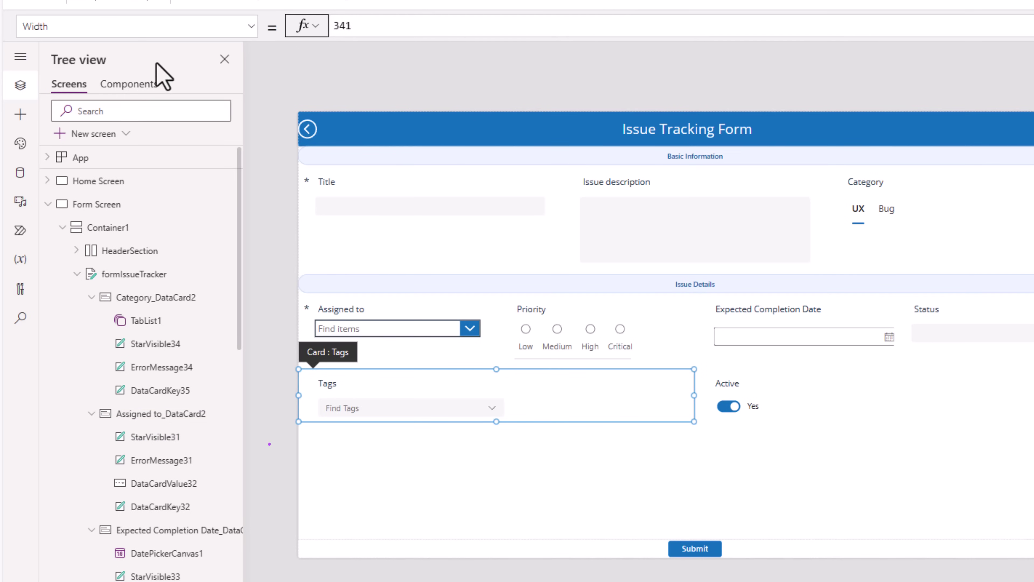
double_click(344, 25)
type("'Assigned to_DataCard2'")
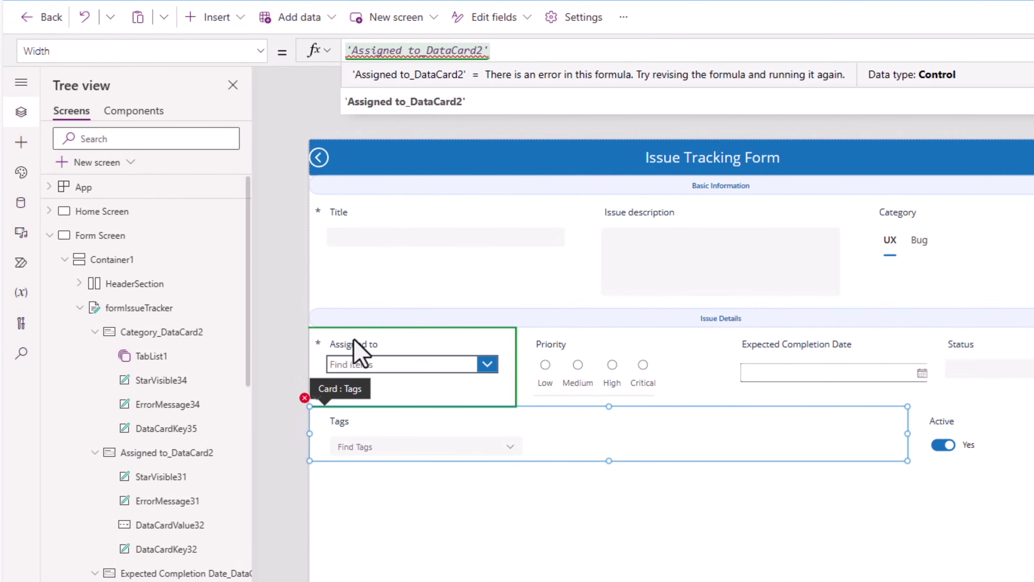
type(".Width")
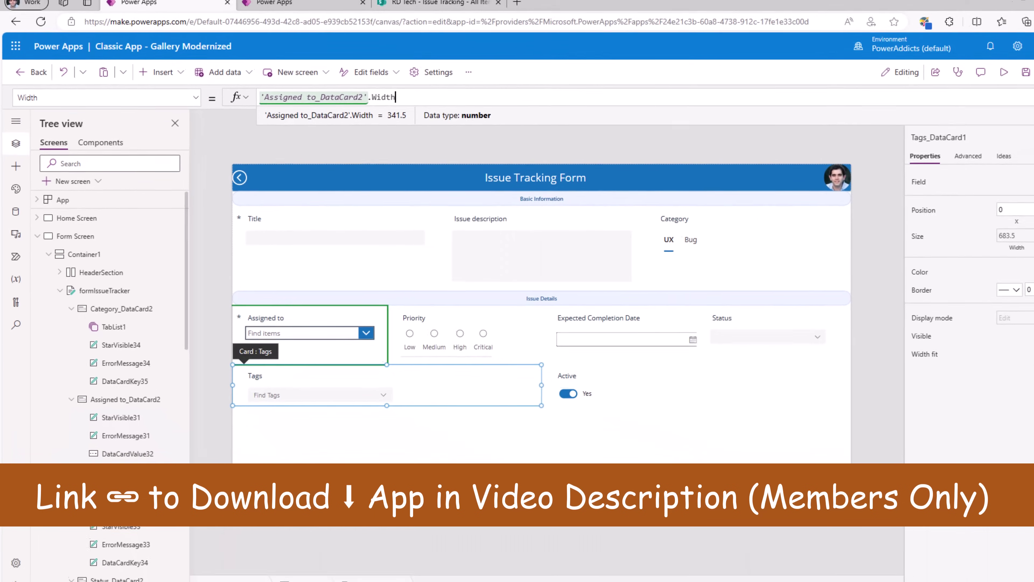
left_click(1015, 348)
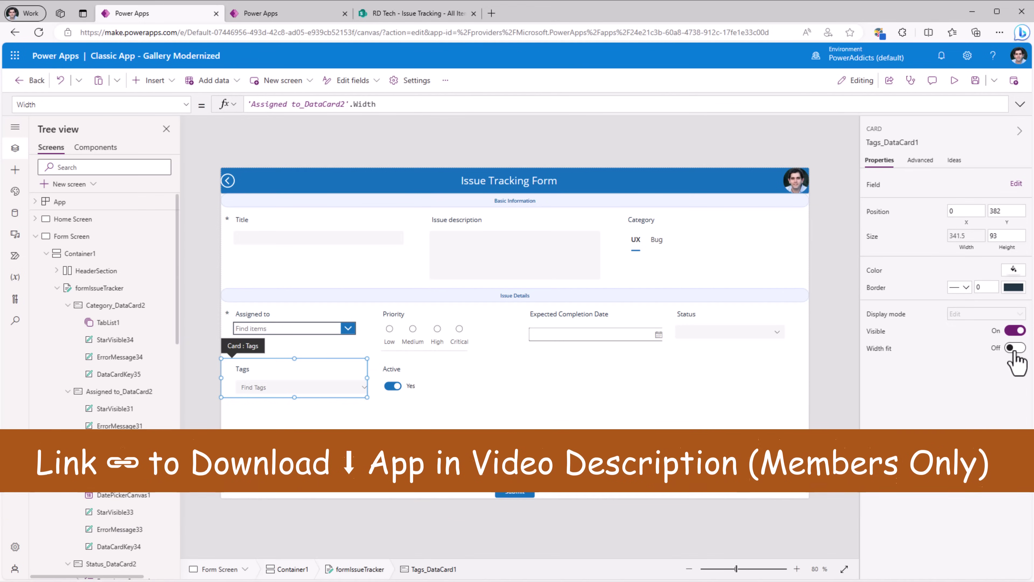
Step: Set the Width property of the combo box in the Tags card to Parent.Width-60
left_click(267, 387)
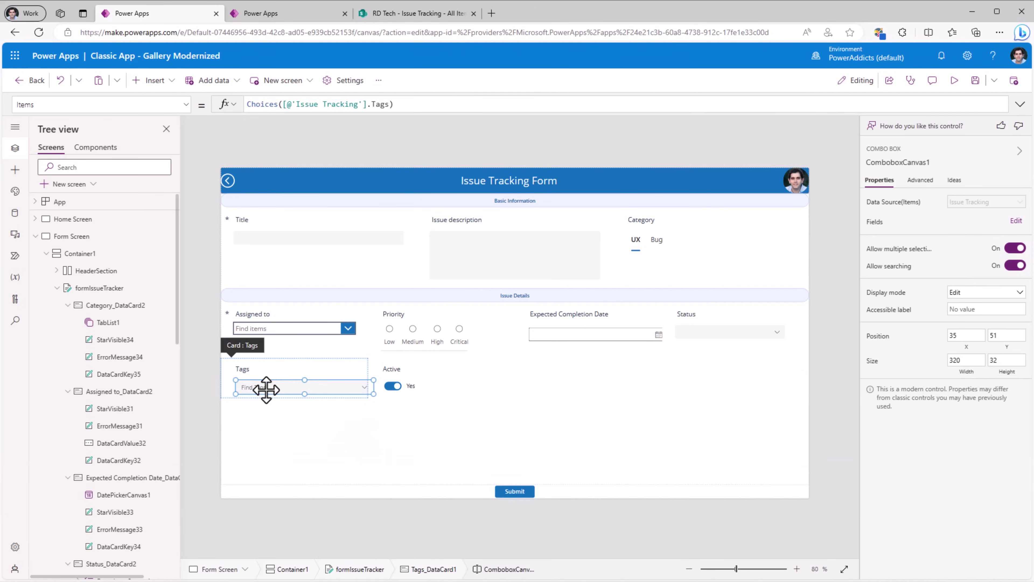
left_click(79, 104)
type("width")
key("Return")
type("Parent.Width")
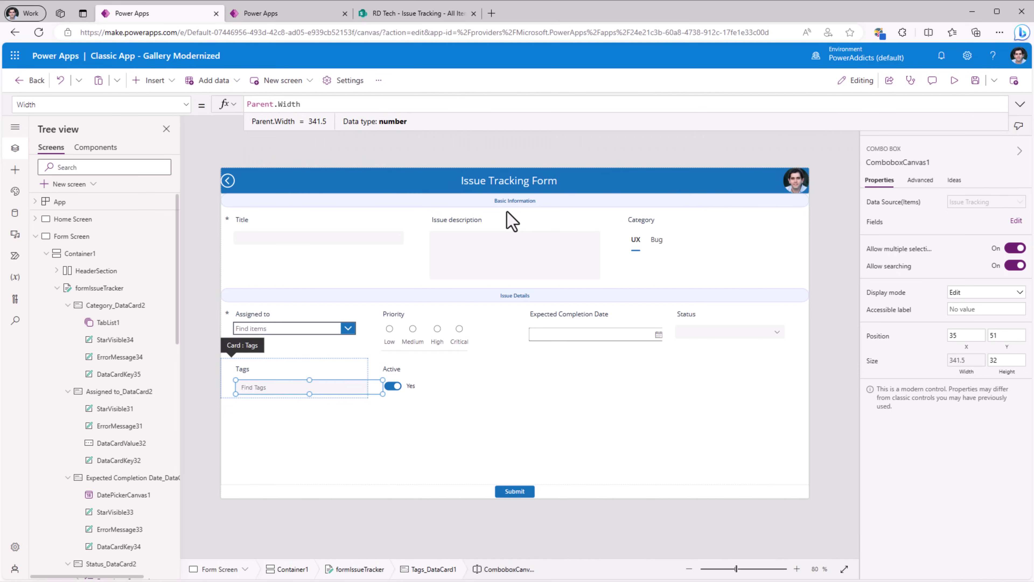
type("-60")
Step: Preview the updated form on the Apple iPad Pro 11" size and check the layout of the Tags and Active cards
left_click(954, 80)
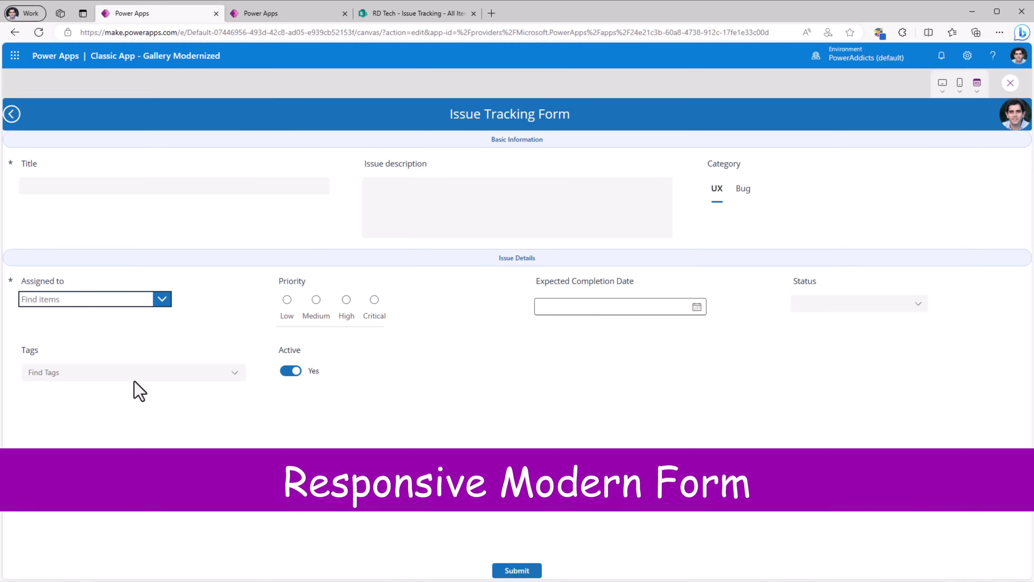
left_click(944, 94)
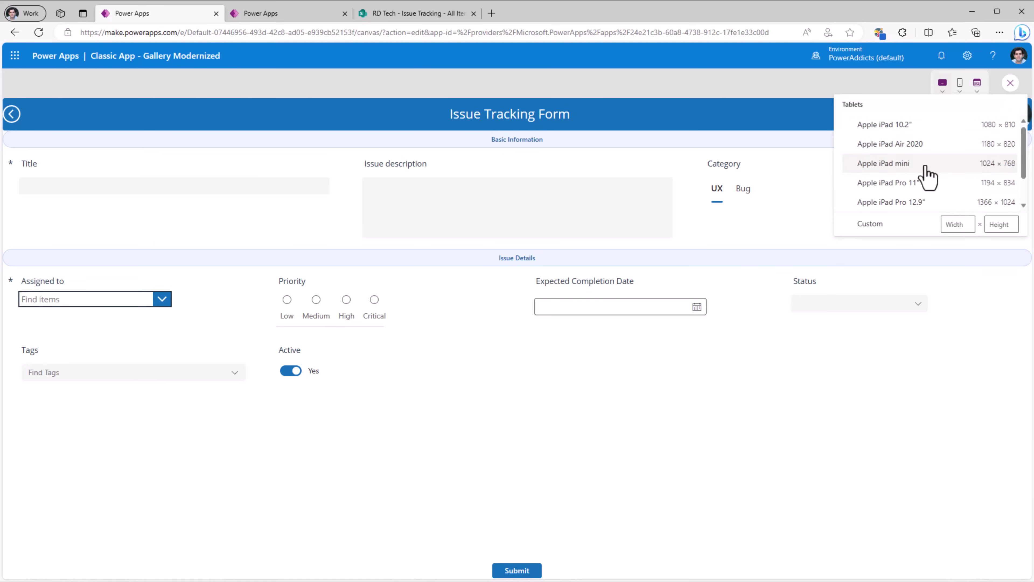
left_click(924, 173)
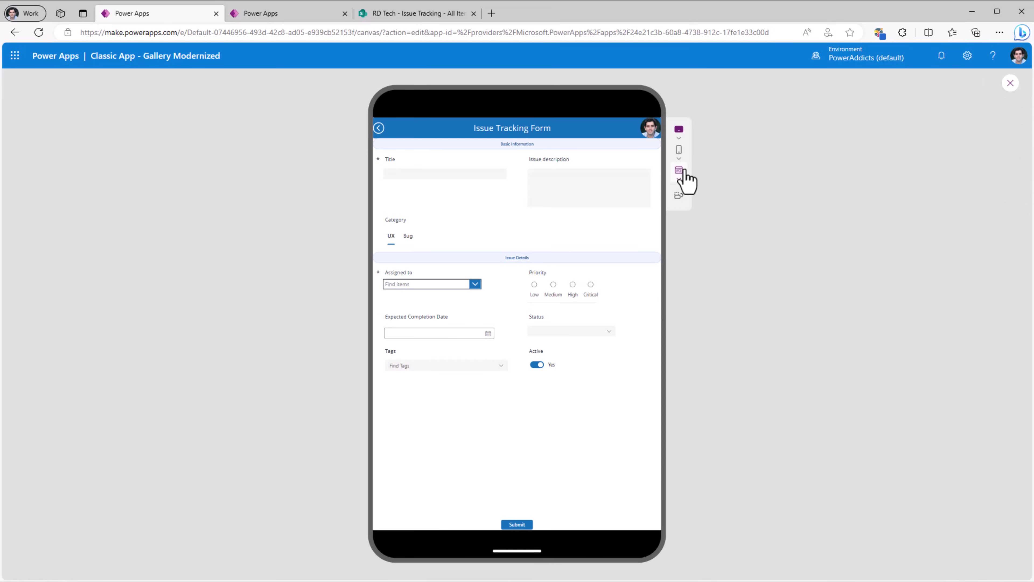